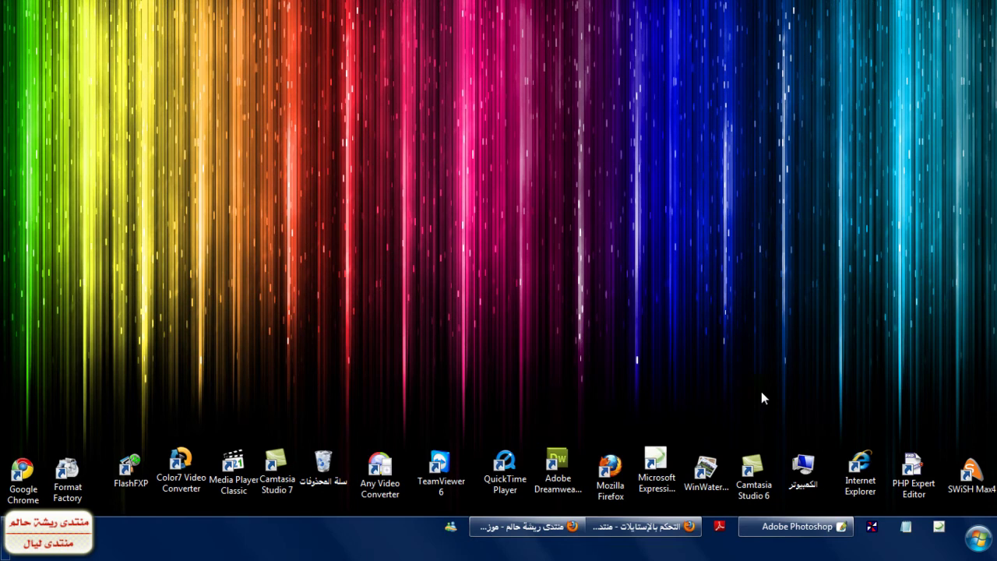
- Switch to the forum home page in Firefox, review its category tables, statistics and footer, and close the window
left_click(527, 526)
scroll(826, 263, "down", 3)
scroll(826, 263, "up", 1)
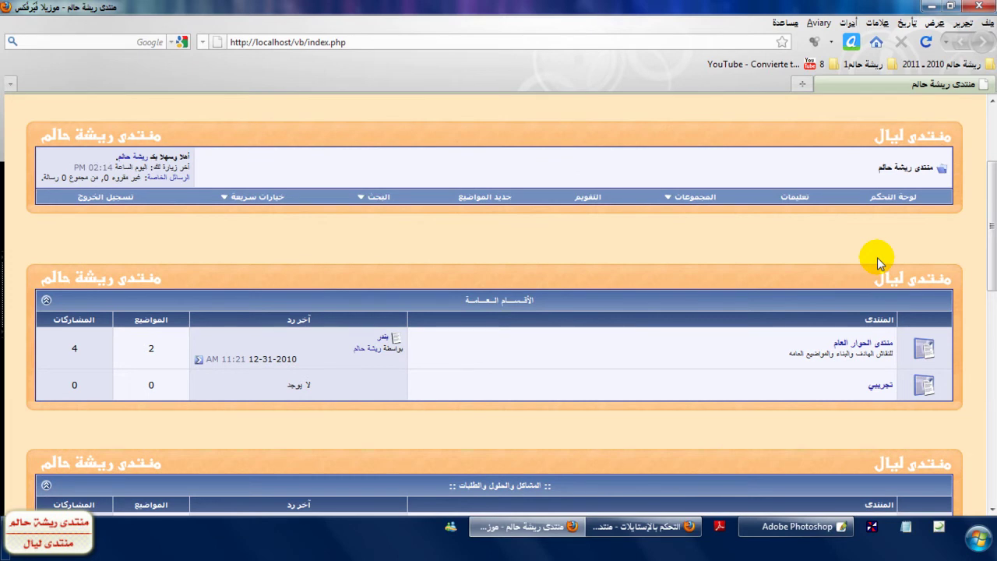
scroll(939, 199, "down", 3)
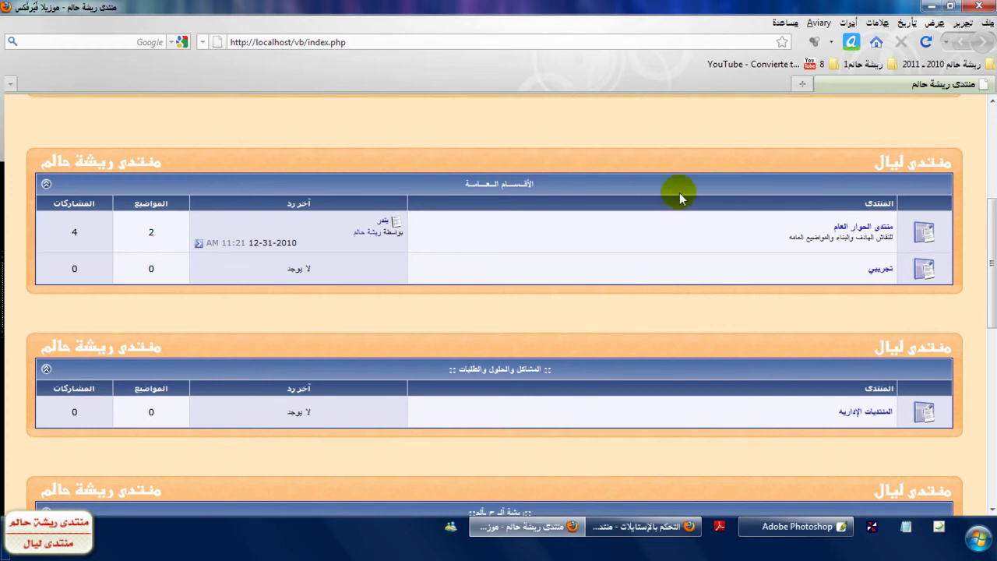
left_click_drag(992, 281, 992, 448)
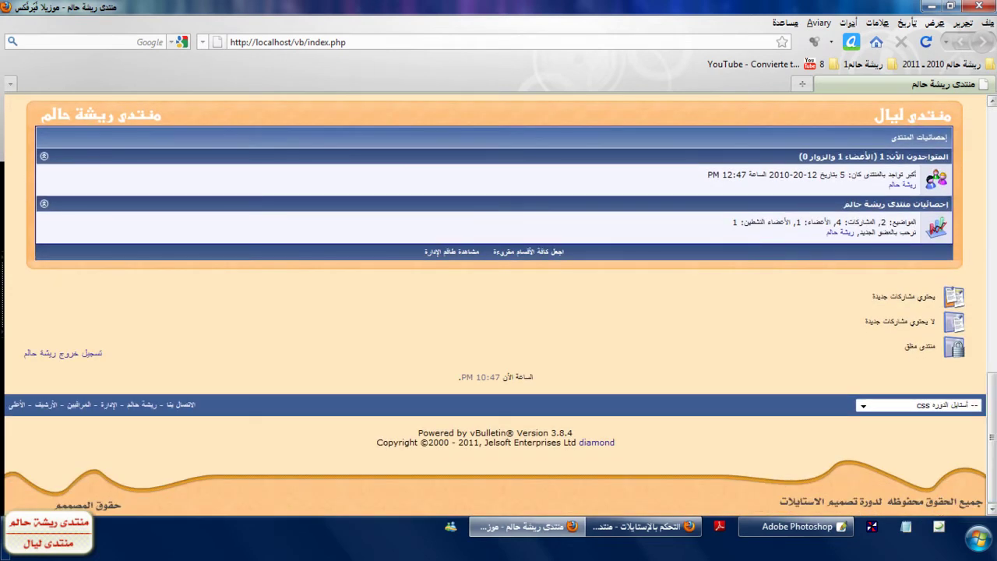
left_click(978, 6)
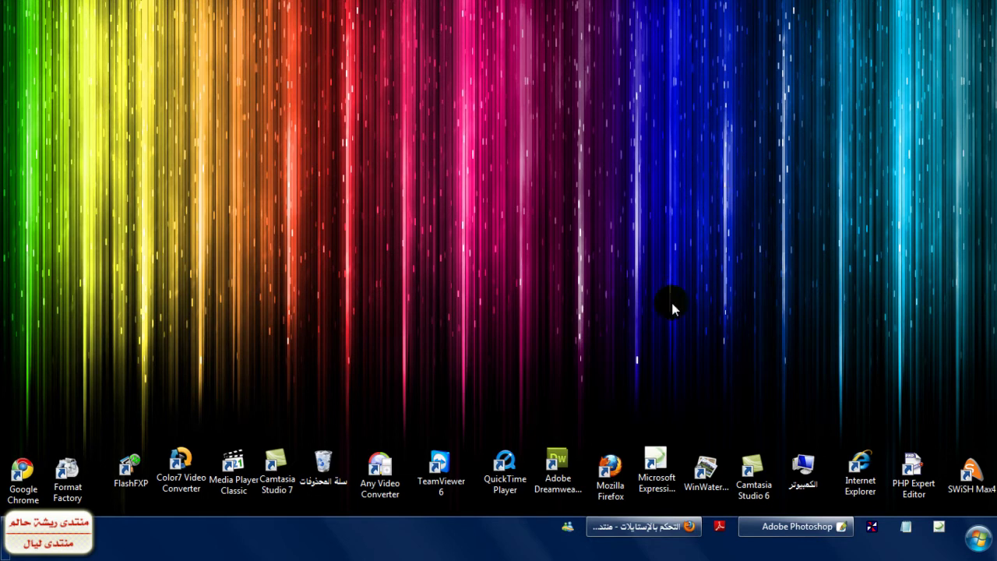
- Switch to the vBulletin style manager and review the common templates, image paths and Body CSS settings
left_click(649, 530)
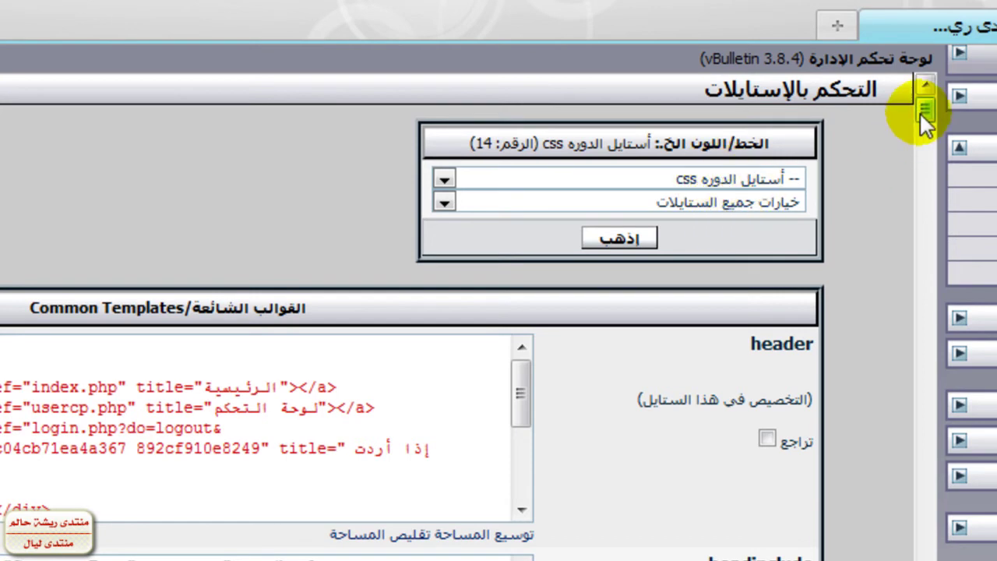
scroll(921, 120, "down", 3)
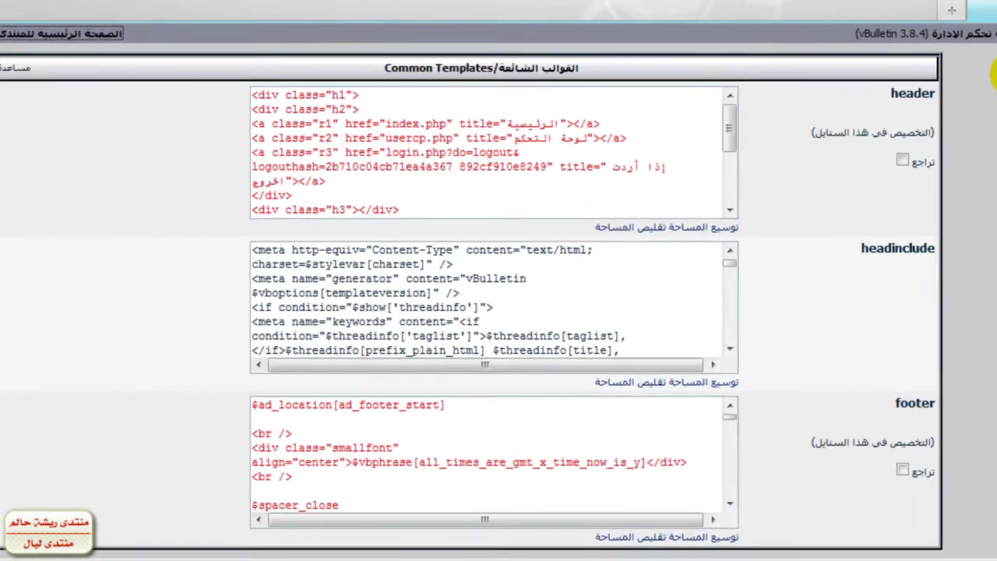
scroll(924, 117, "down", 10)
scroll(498, 288, "down", 7)
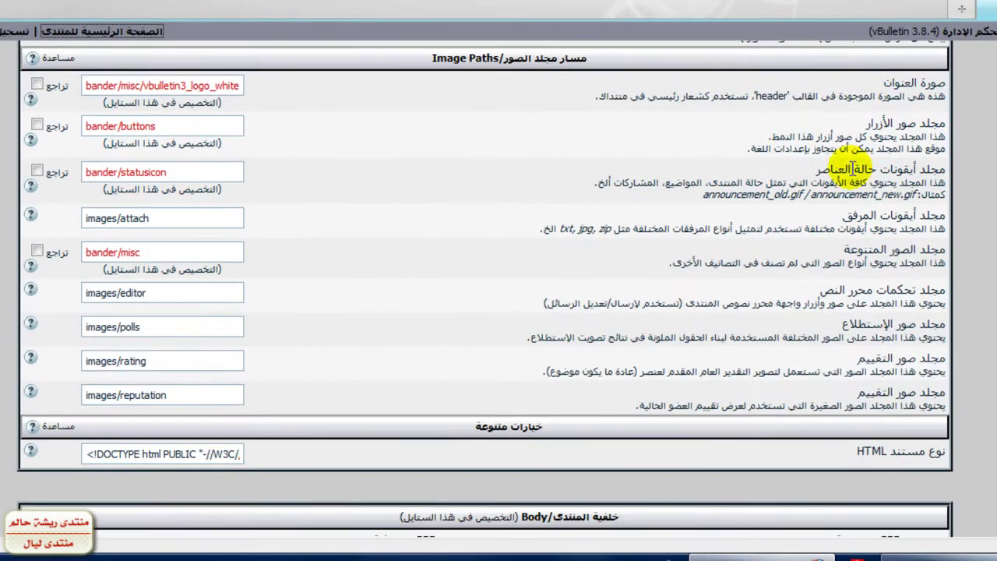
scroll(498, 288, "down", 5)
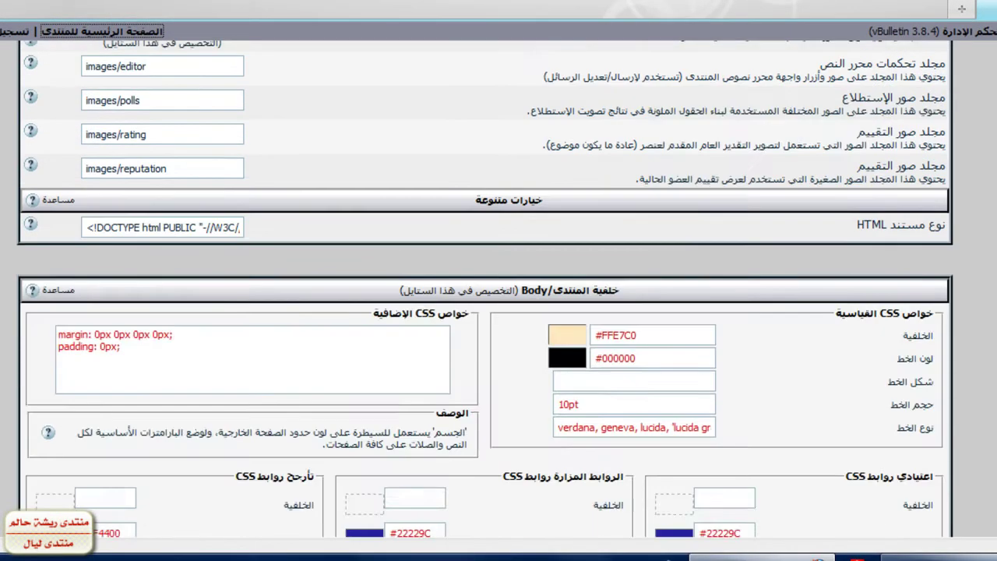
scroll(498, 288, "down", 2)
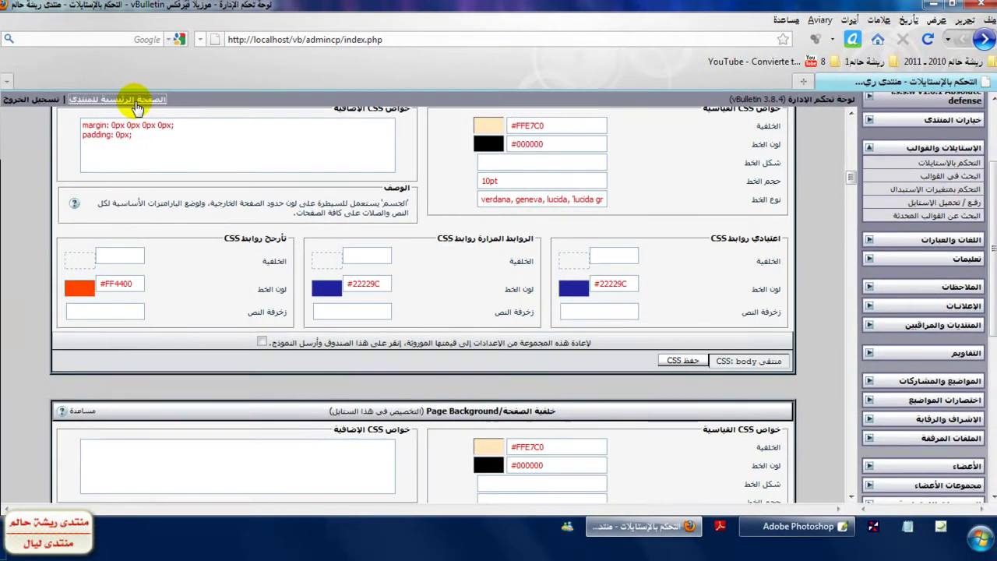
- Open the forum home page from the admin panel, review the page background around the tables, and close it
left_click(134, 102)
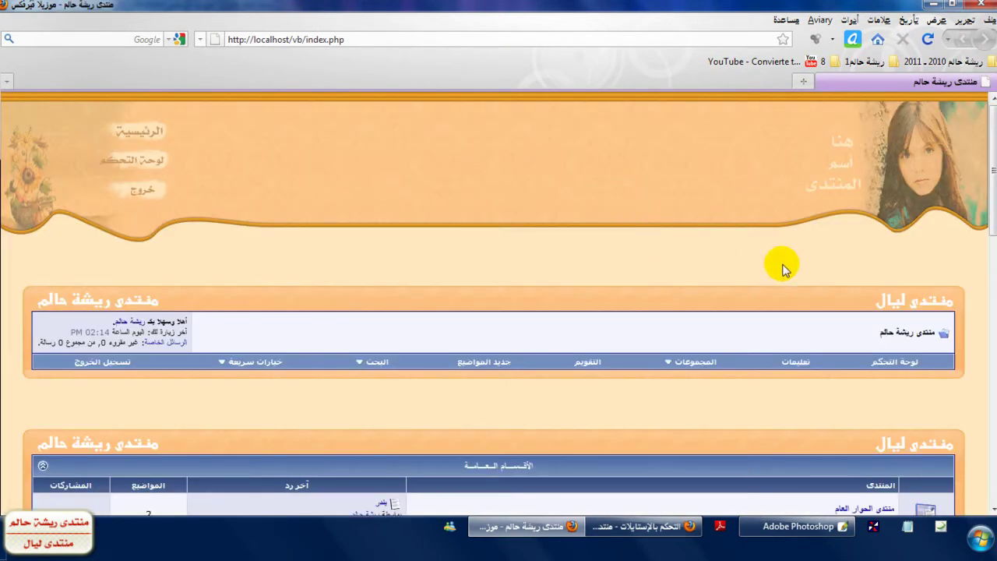
scroll(841, 280, "down", 3)
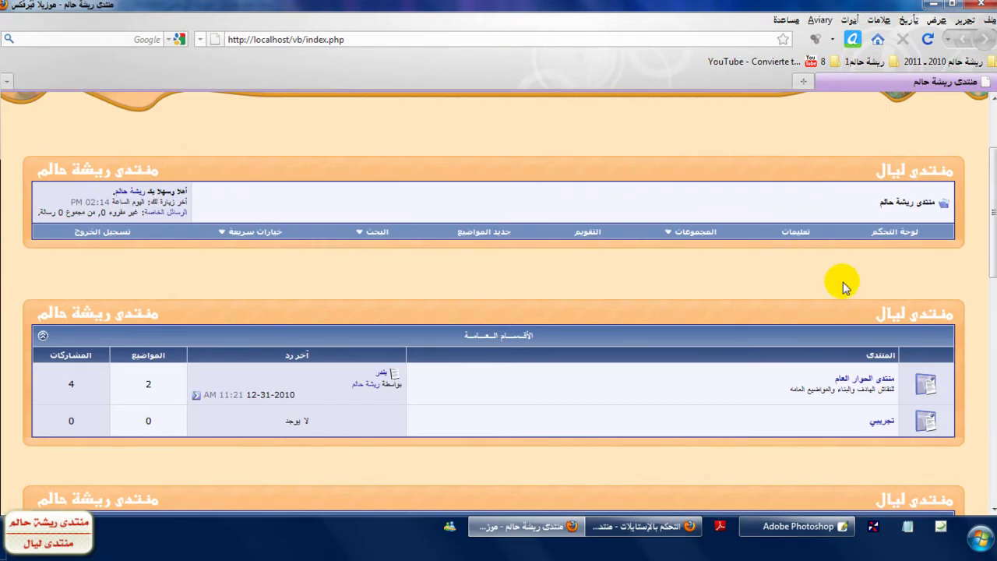
scroll(824, 468, "down", 5)
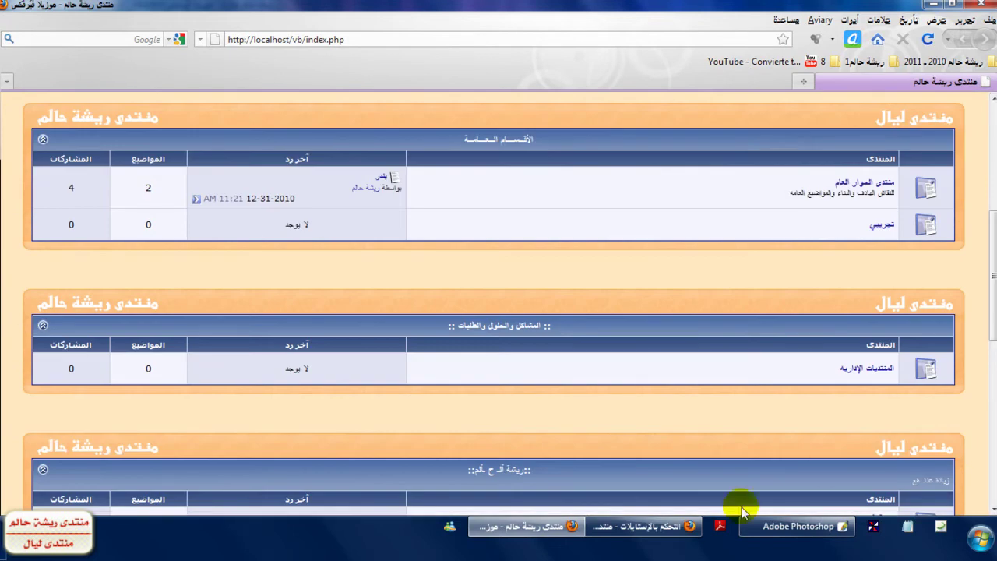
left_click(983, 5)
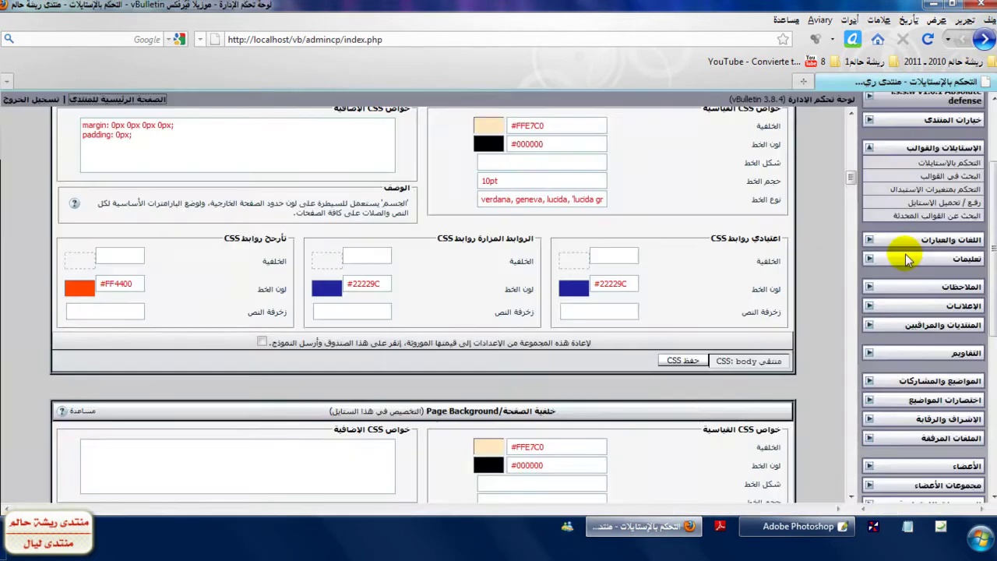
- Review the td, th, p, li section of the style's CSS settings and bring up the table borders (حدود الجدول) section
left_click_drag(851, 178, 854, 200)
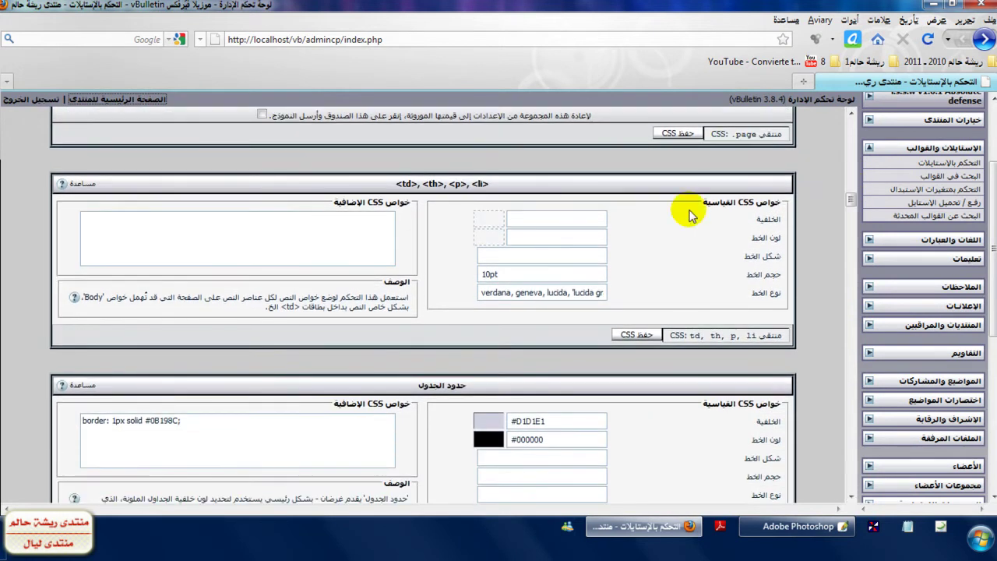
left_click_drag(498, 196, 393, 184)
left_click(394, 185)
left_click_drag(851, 201, 852, 207)
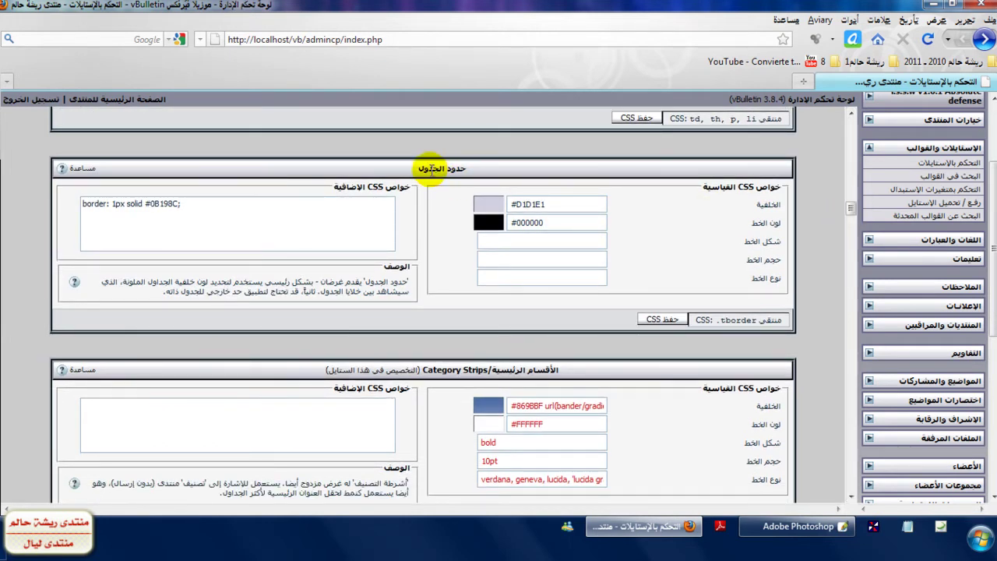
- Open the forum home page, inspect the borders of its category tables, and return to the style manager
left_click(101, 101)
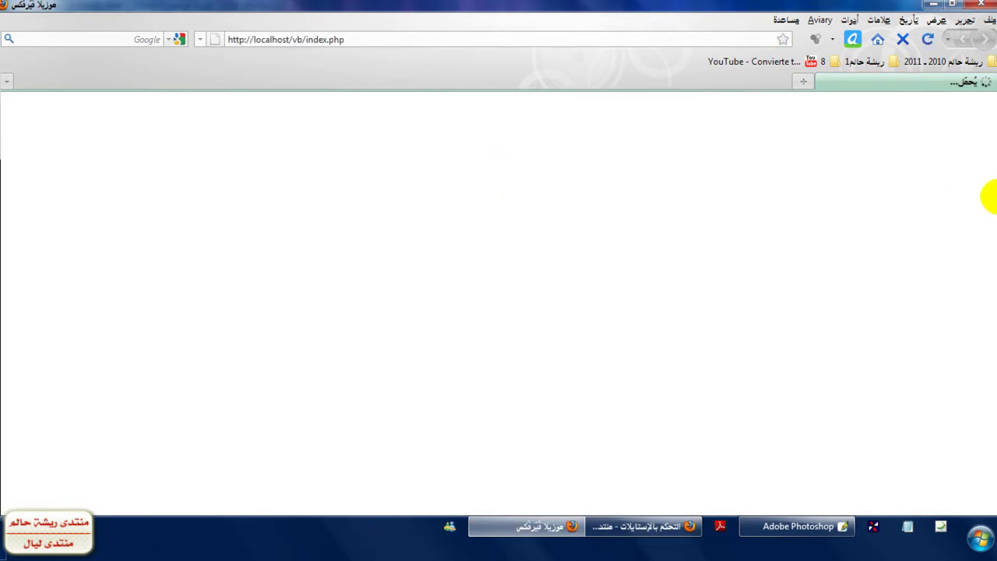
scroll(989, 226, "down", 5)
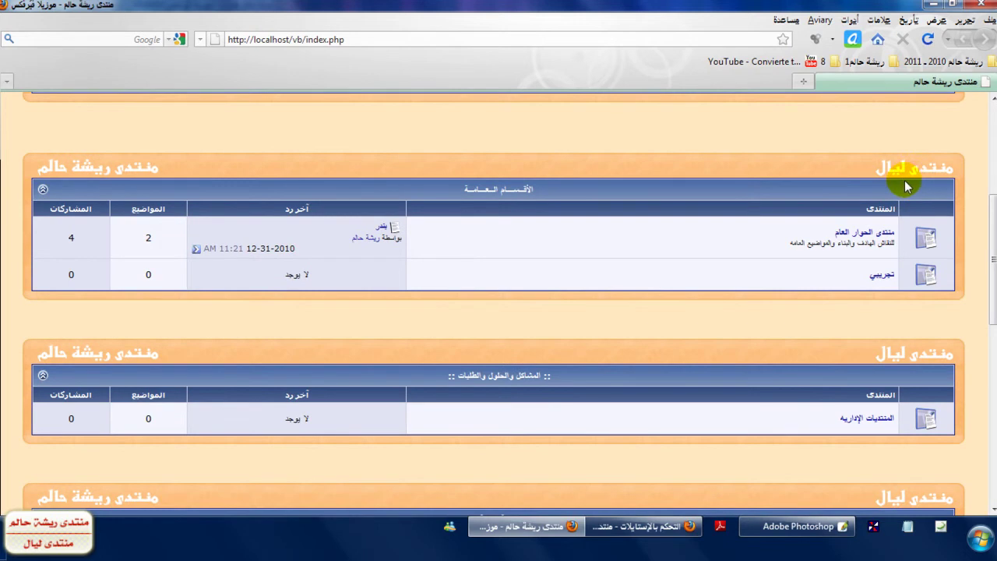
left_click(654, 522)
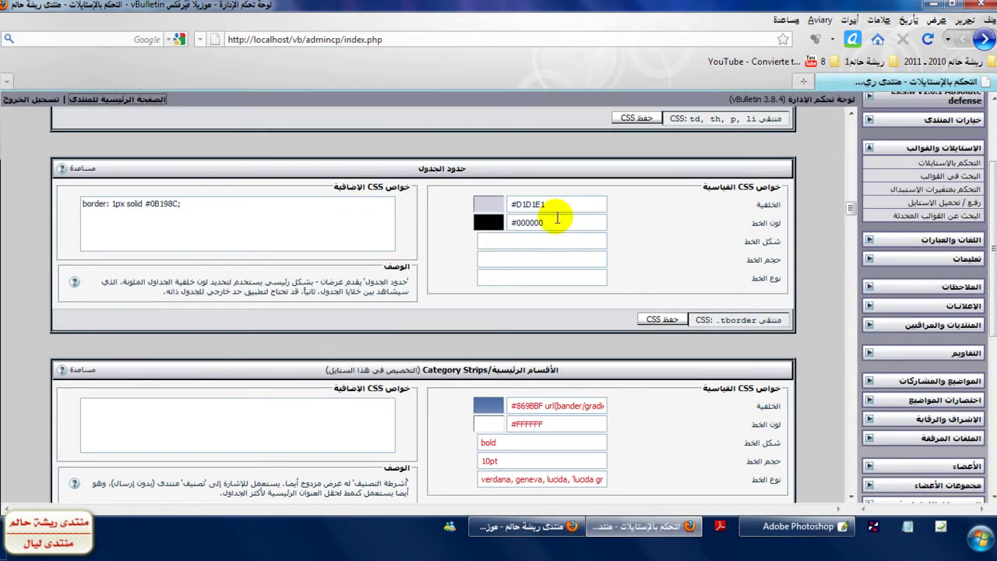
- Switch to Photoshop, choose pure red in the foreground colour picker and copy its hex code
left_click_drag(552, 204, 514, 204)
left_click(807, 537)
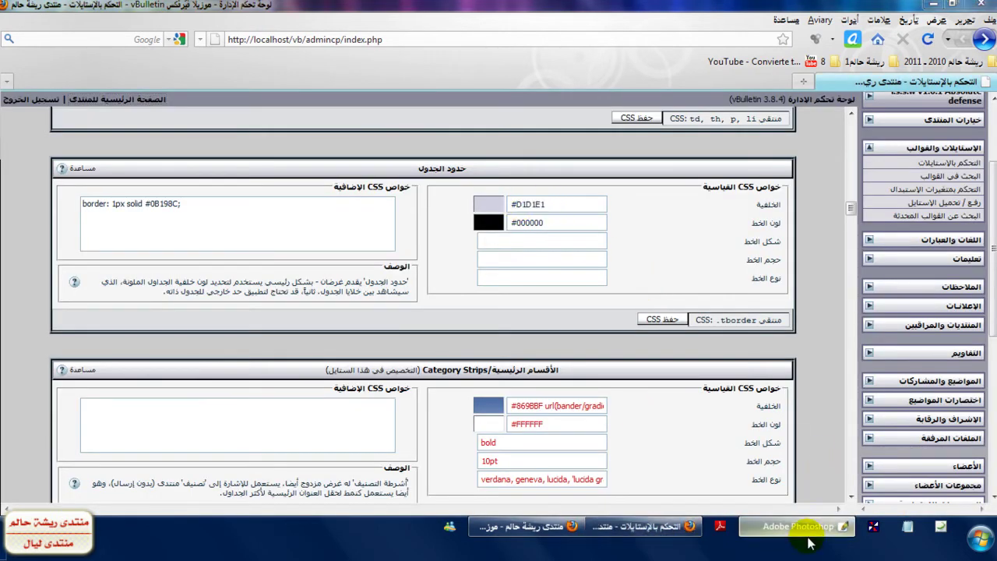
left_click(958, 312)
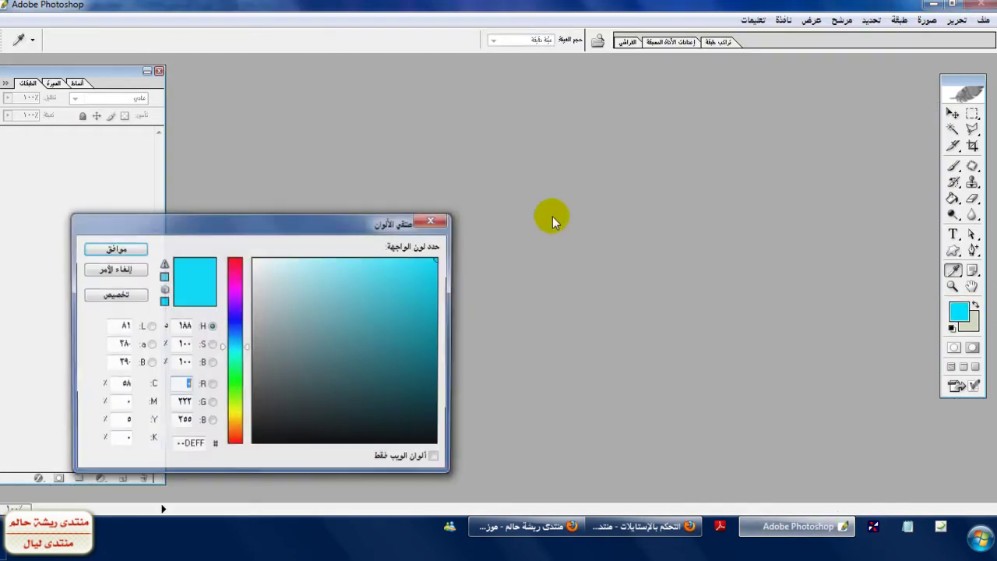
left_click(234, 260)
double_click(187, 450)
right_click(187, 450)
left_click(327, 292)
- Set the table borders background to #FF0000 in the Firefox style manager and save the CSS
left_click(634, 528)
double_click(553, 203)
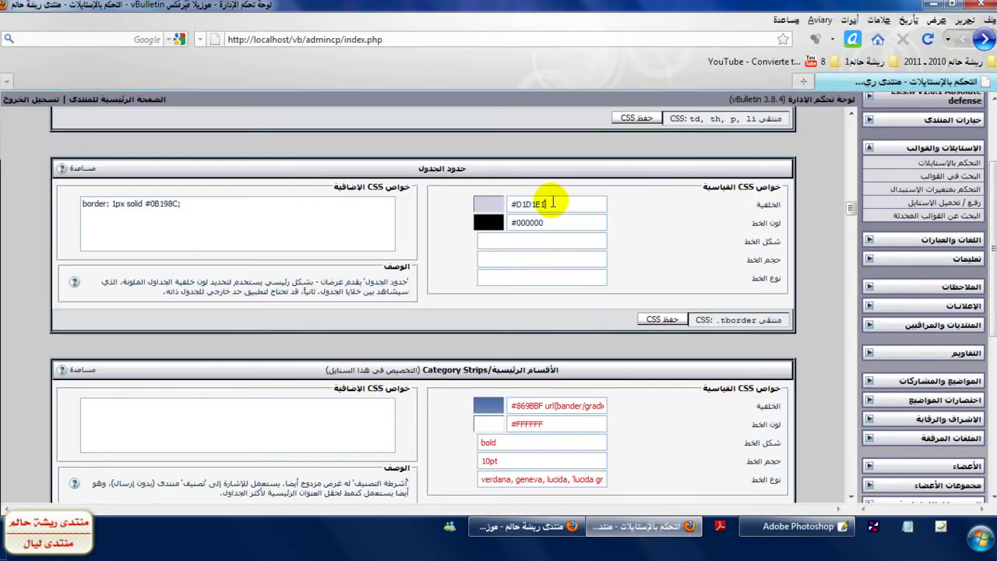
left_click_drag(519, 204, 513, 204)
left_click(545, 204)
left_click(658, 319)
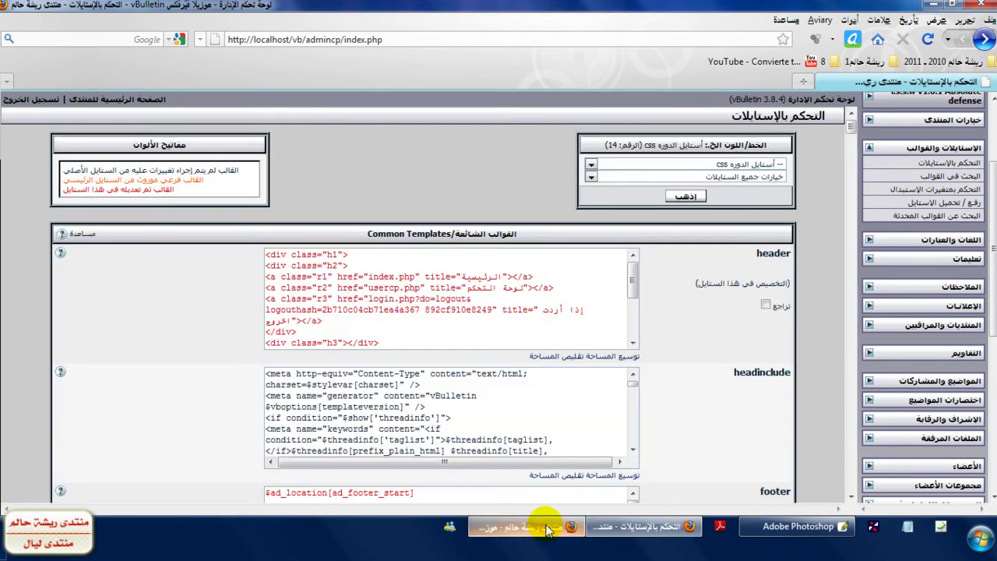
- Reload the forum home page and check the border colour of its tables
left_click(545, 526)
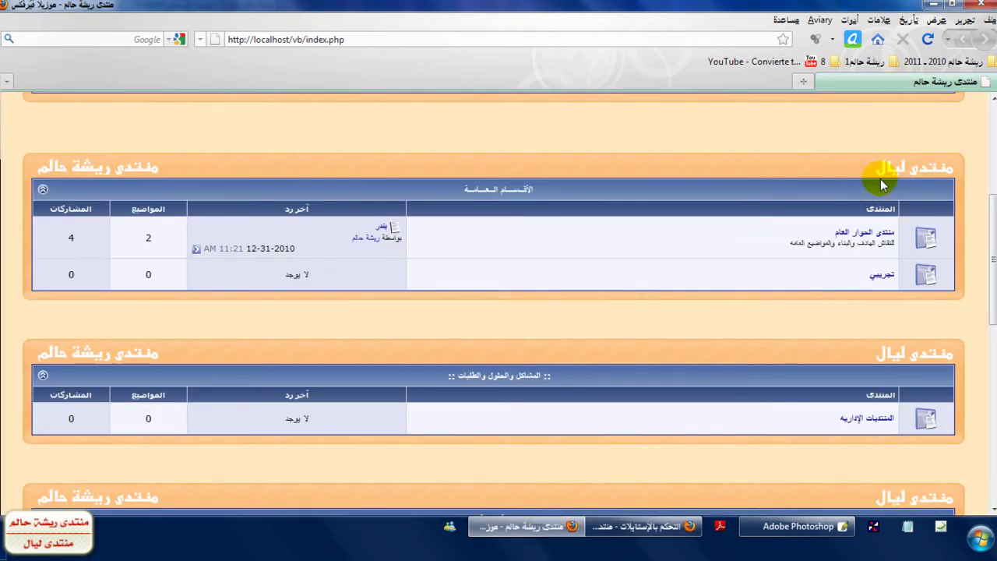
left_click(927, 39)
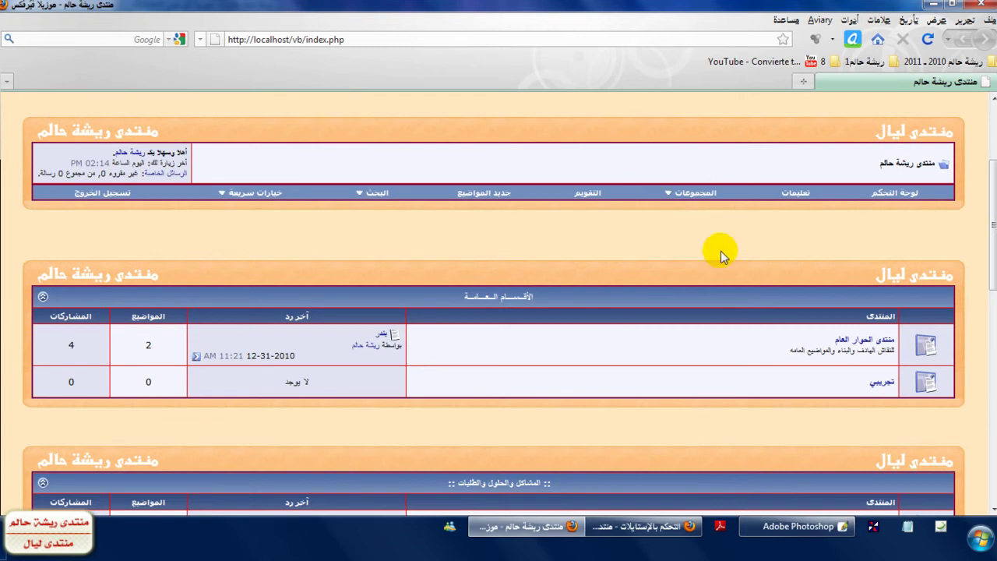
scroll(732, 264, "down", 2)
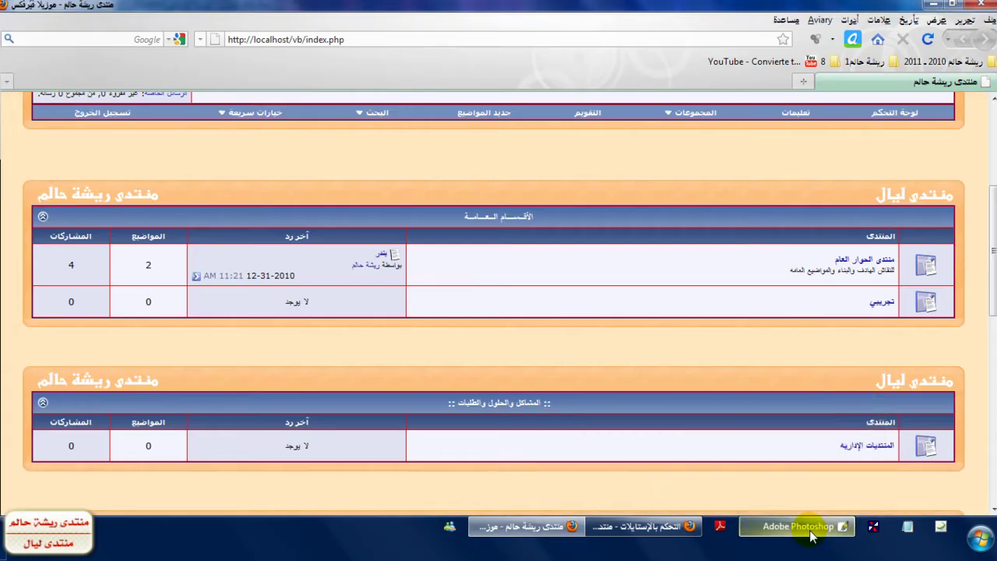
- Paste a screenshot of the forum home page into a new Photoshop document
left_click(810, 536)
left_click(443, 221)
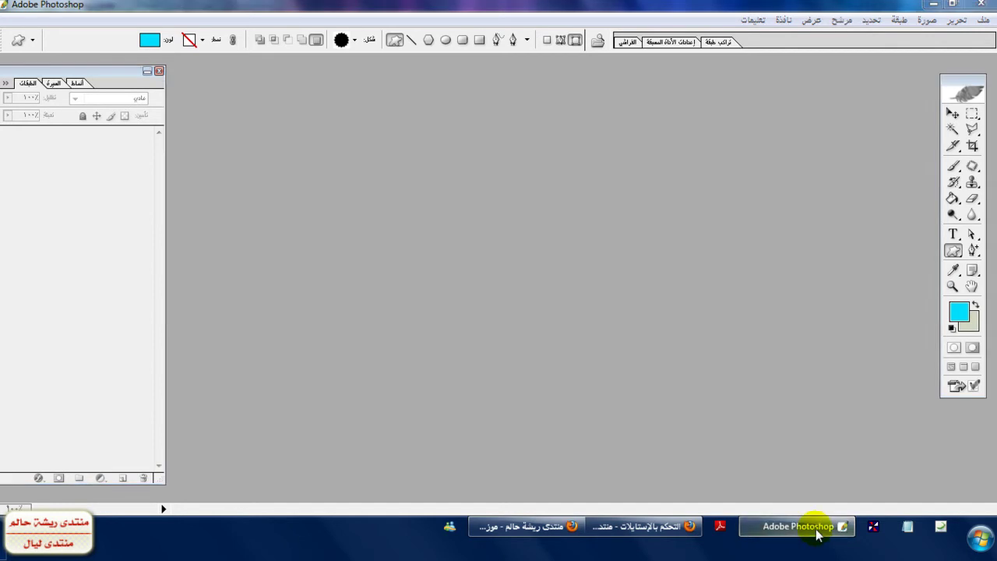
left_click(810, 526)
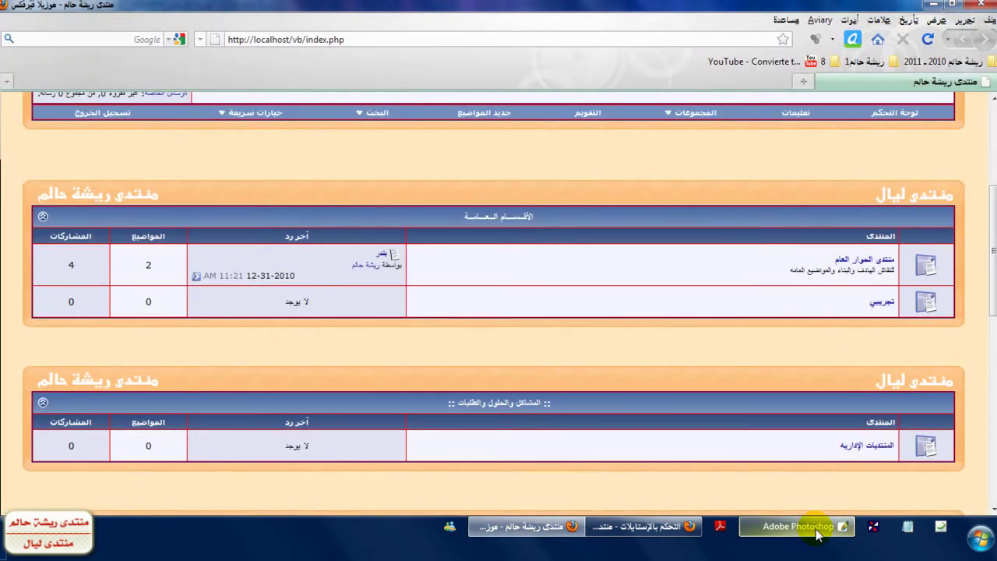
left_click(810, 527)
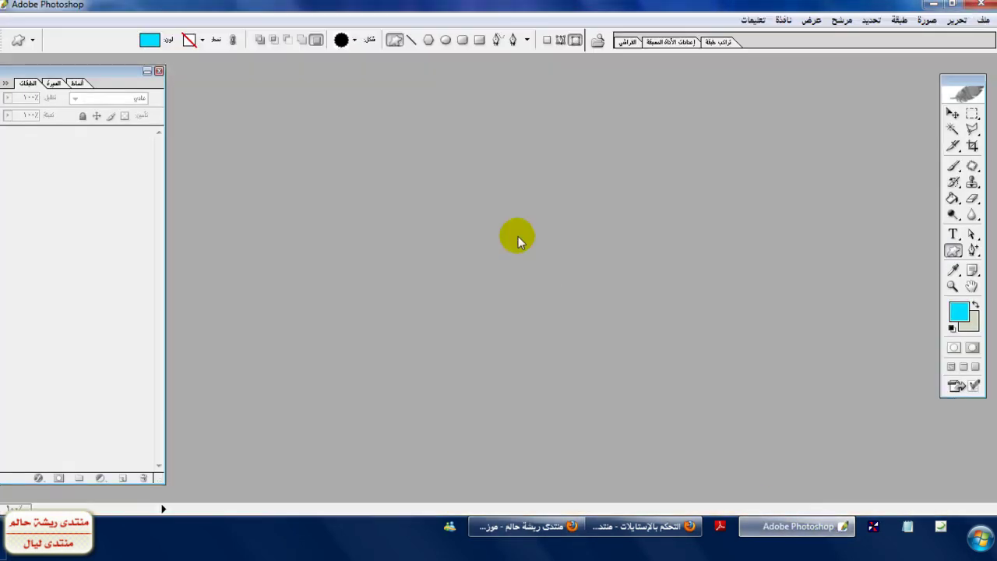
key("ctrl+n")
key("Return")
key("ctrl+v")
left_click(187, 68)
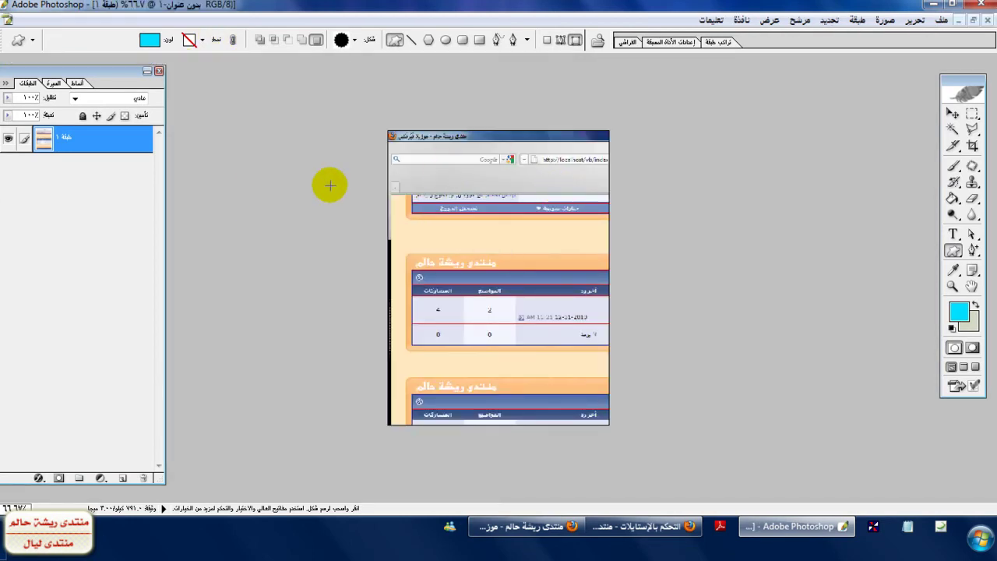
- Sample the page background colour from the screenshot, deepen it to orange FEBC52, copy the hex code and close the colour picker
key("v")
left_click(960, 310)
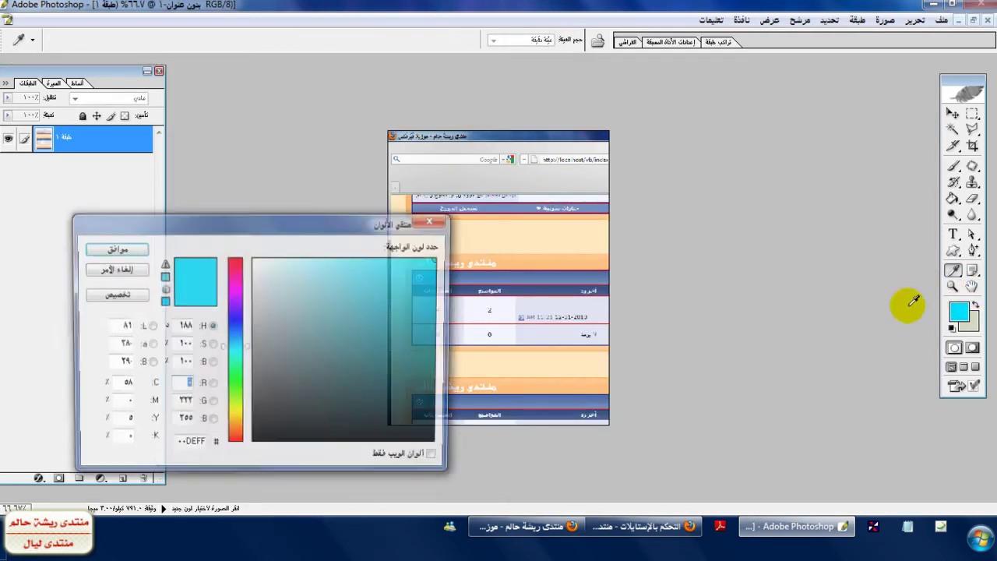
left_click(568, 234)
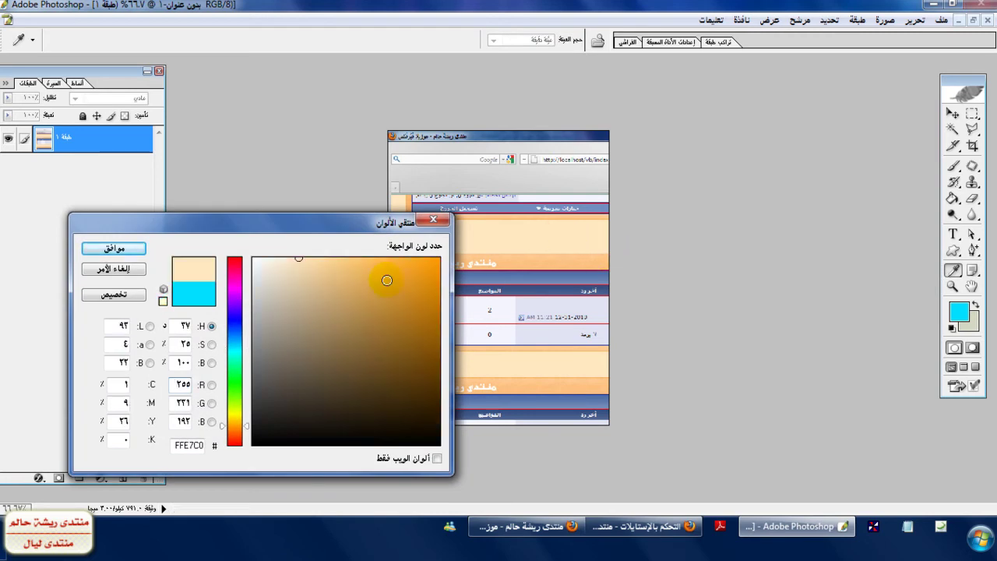
left_click_drag(345, 256, 379, 258)
double_click(188, 440)
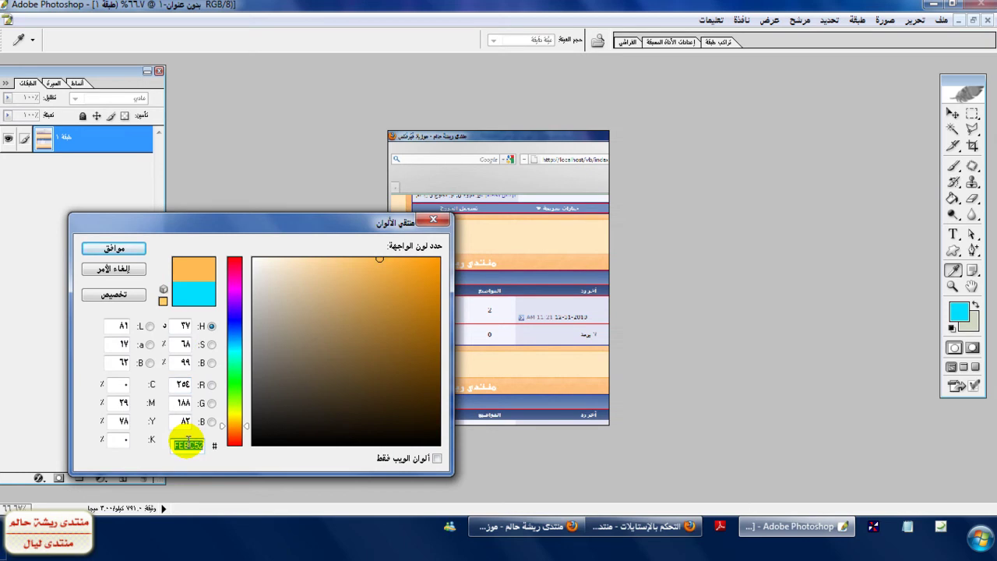
right_click(188, 442)
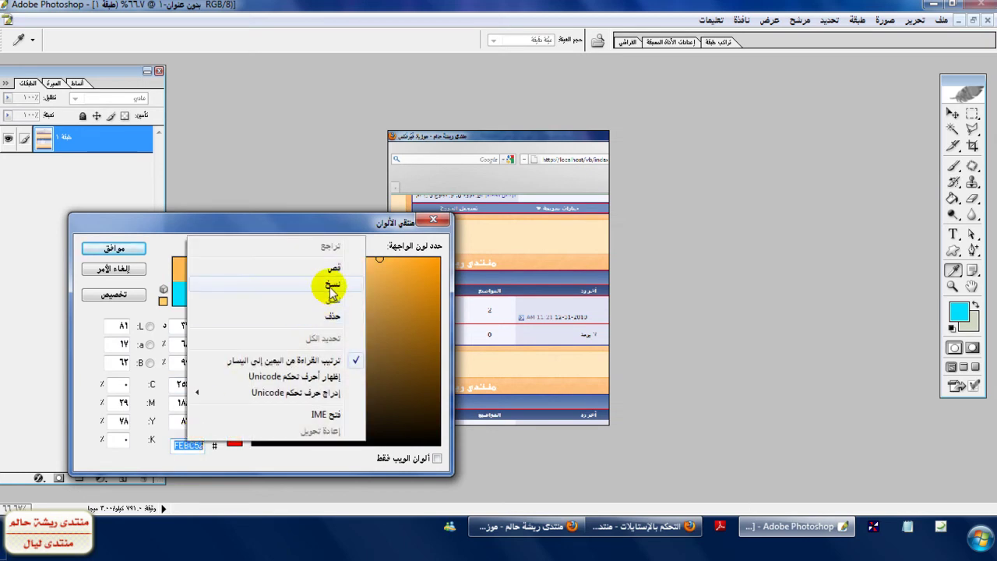
left_click(333, 287)
left_click(433, 219)
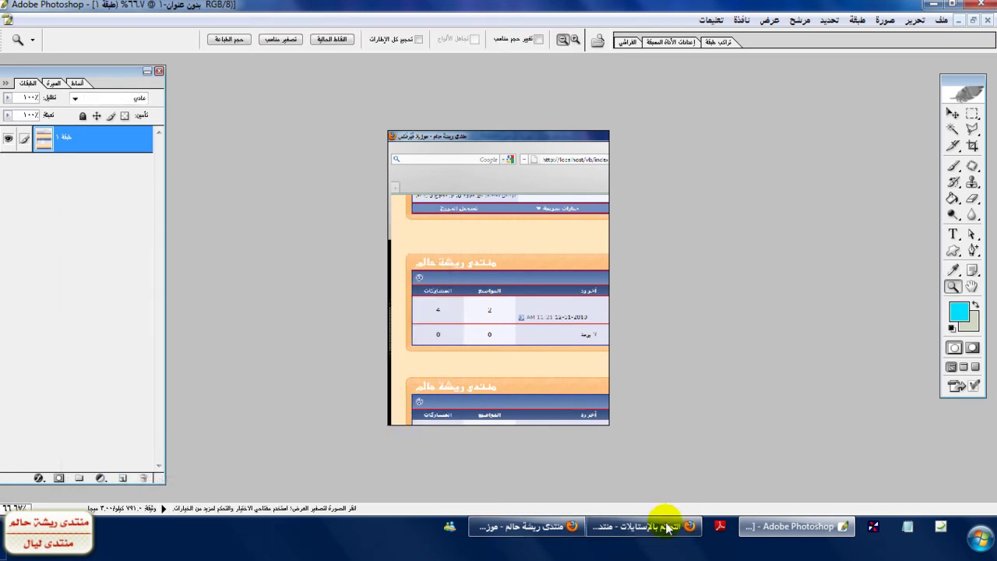
- Switch to the style manager in Firefox, set the table borders background to #FEBC52 and save the CSS
left_click(666, 527)
left_click_drag(848, 122, 857, 205)
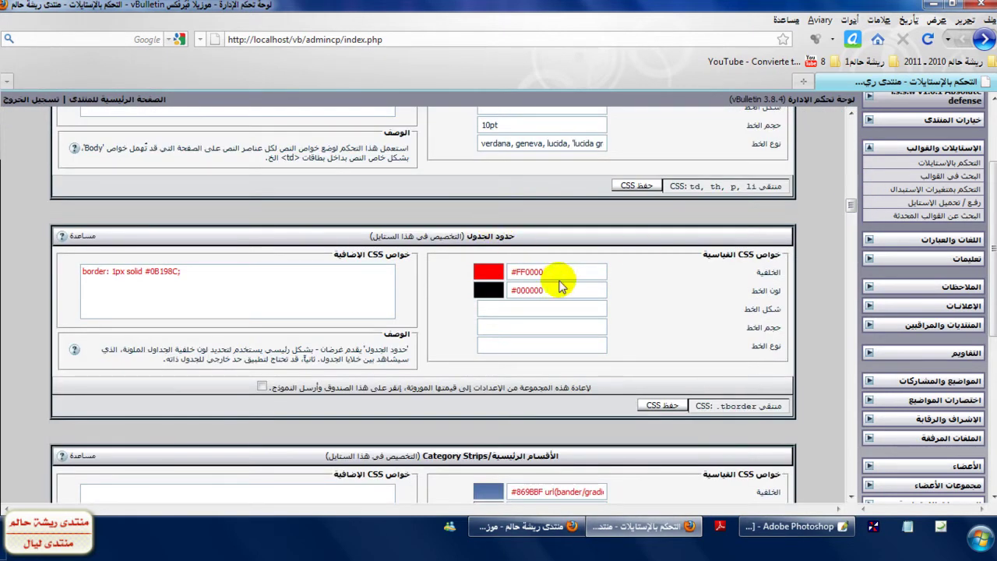
left_click_drag(556, 272, 516, 274)
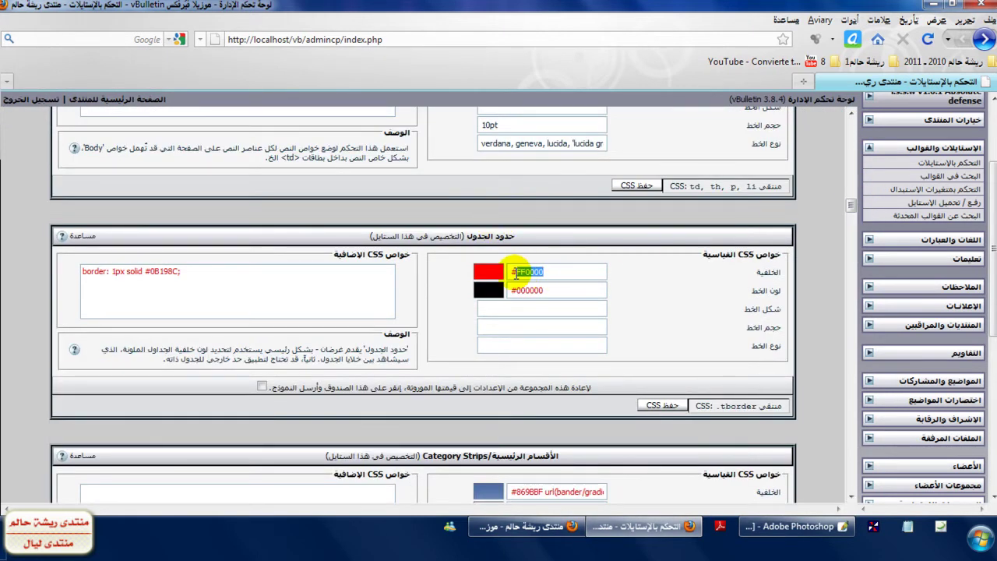
left_click(674, 411)
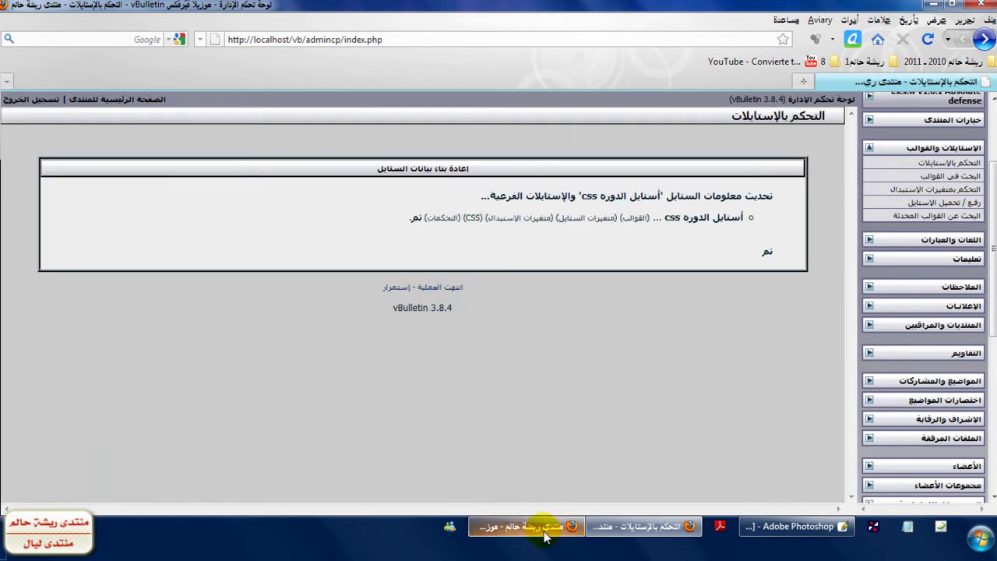
- Reload the forum home page and examine the new border colour of its tables
left_click(544, 533)
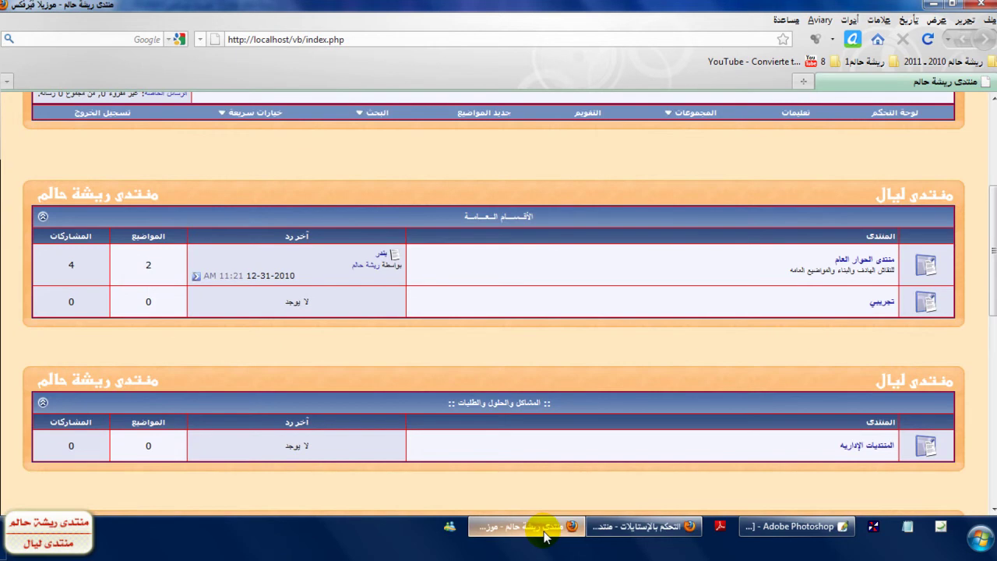
left_click(927, 39)
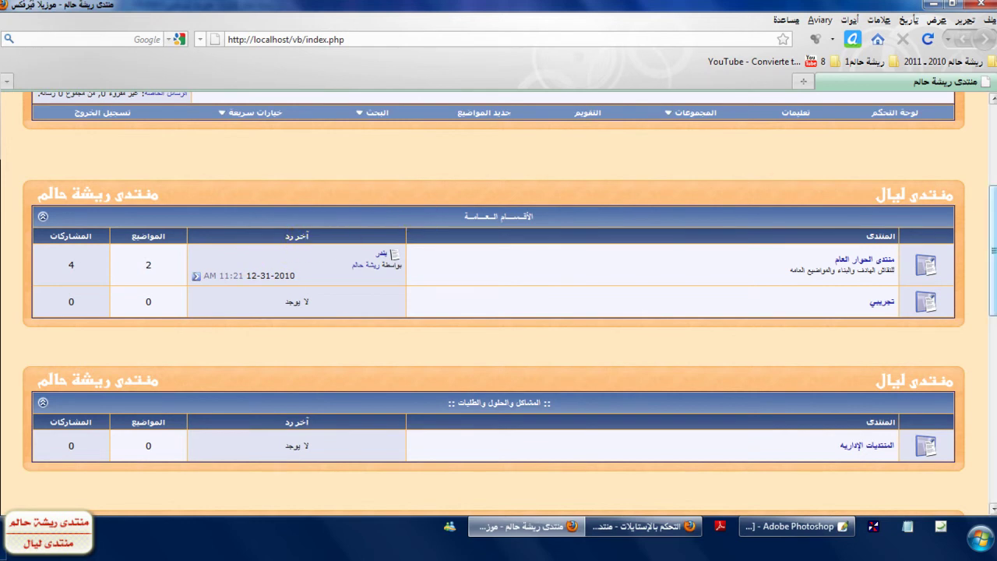
scroll(498, 303, "up", 2)
scroll(499, 304, "down", 3)
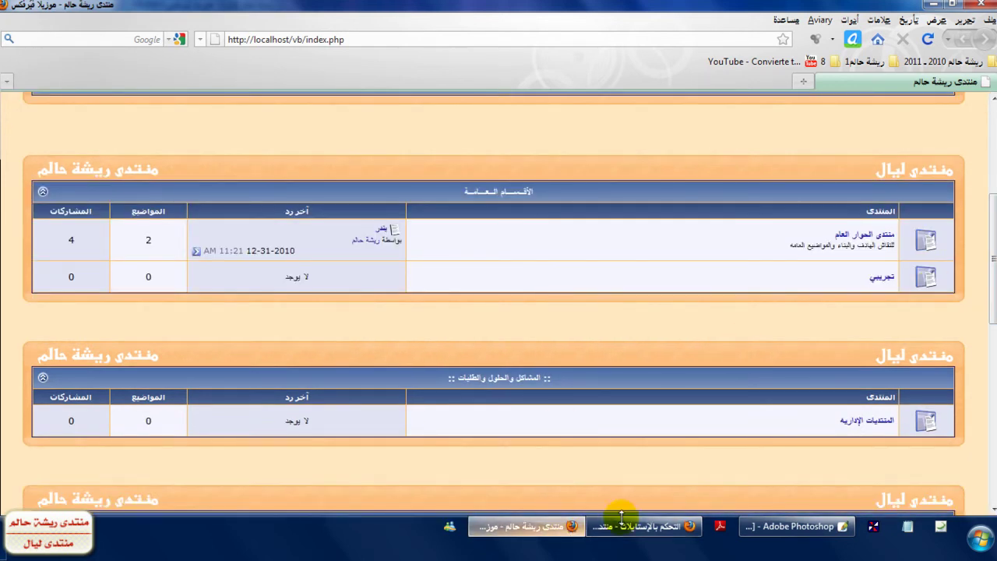
- Compare the Category Strips background setting and its image path with the category bars on the forum home page
left_click(651, 526)
left_click_drag(854, 148, 858, 217)
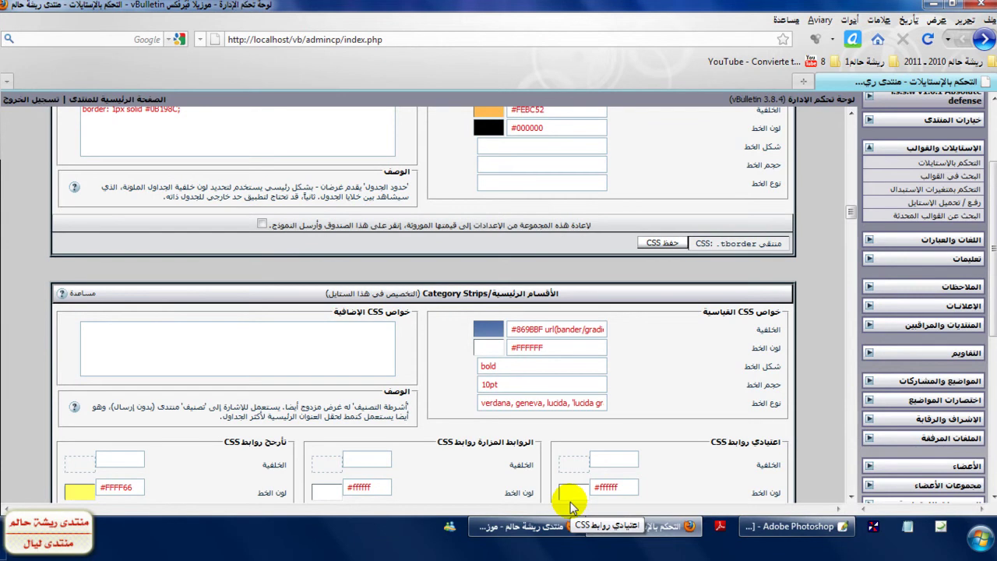
left_click(520, 527)
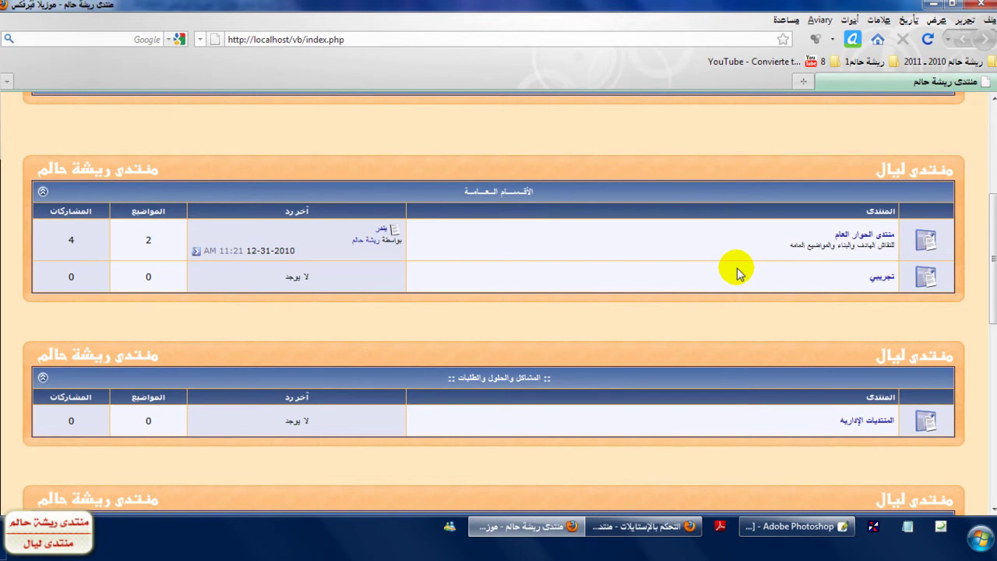
left_click(644, 527)
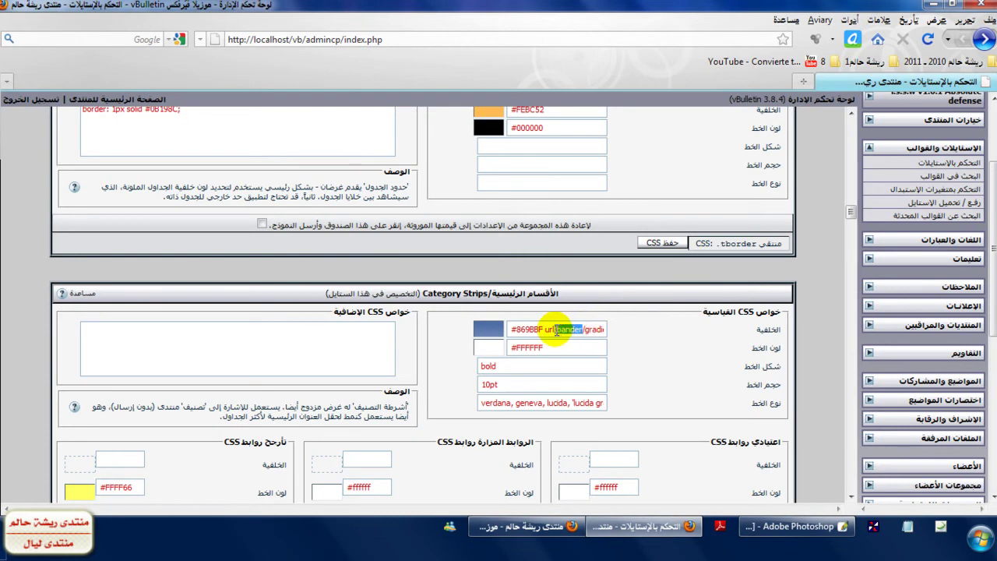
left_click(635, 330)
- Open the folder AppServ\www\vb\bander\gradients on the C: drive in the file explorer
left_click(991, 545)
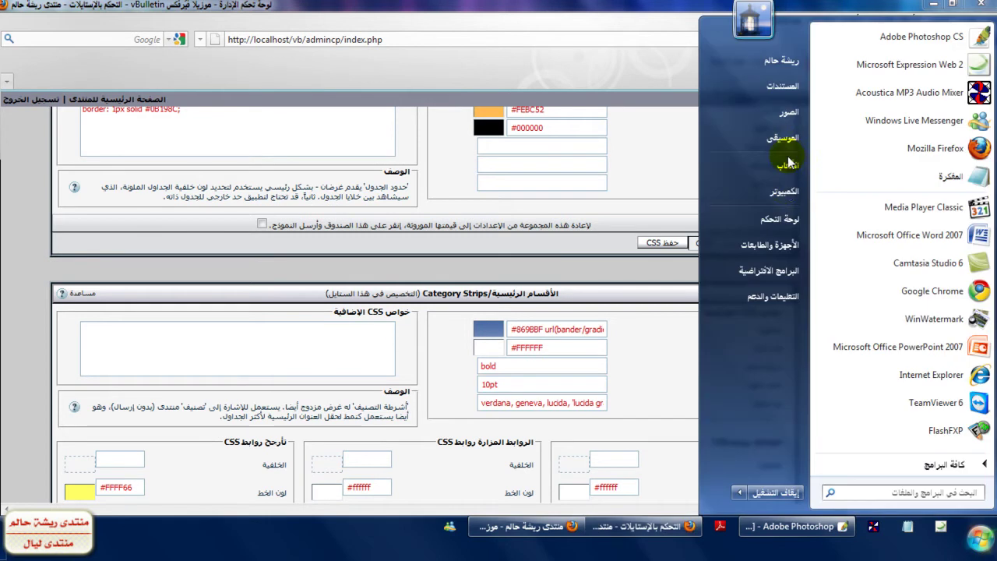
left_click(786, 192)
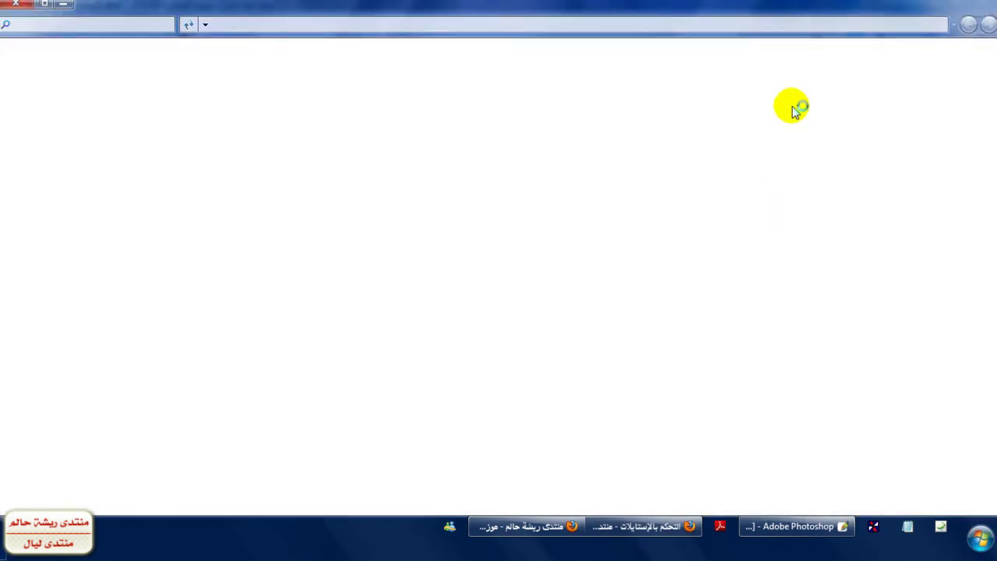
double_click(794, 111)
double_click(798, 110)
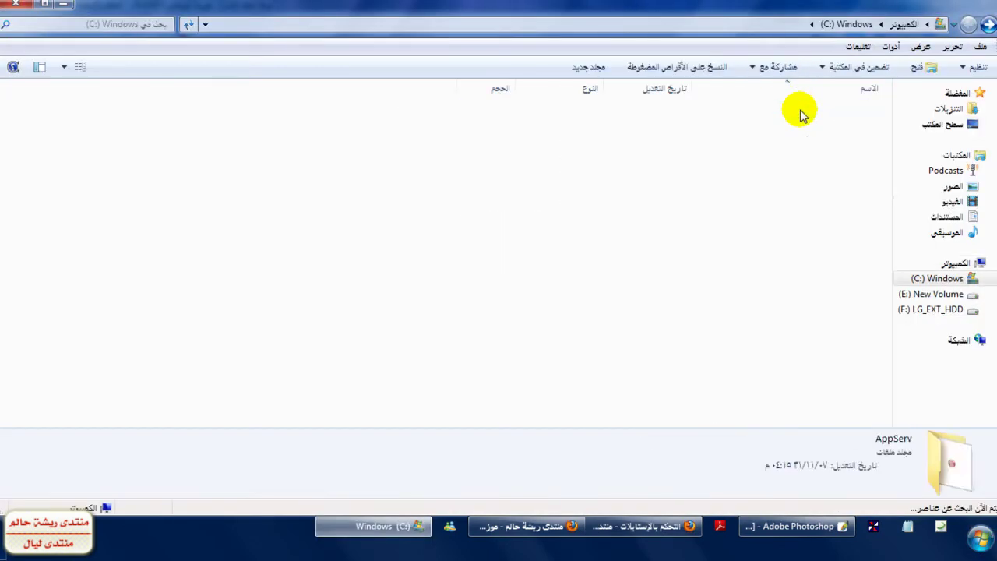
double_click(821, 156)
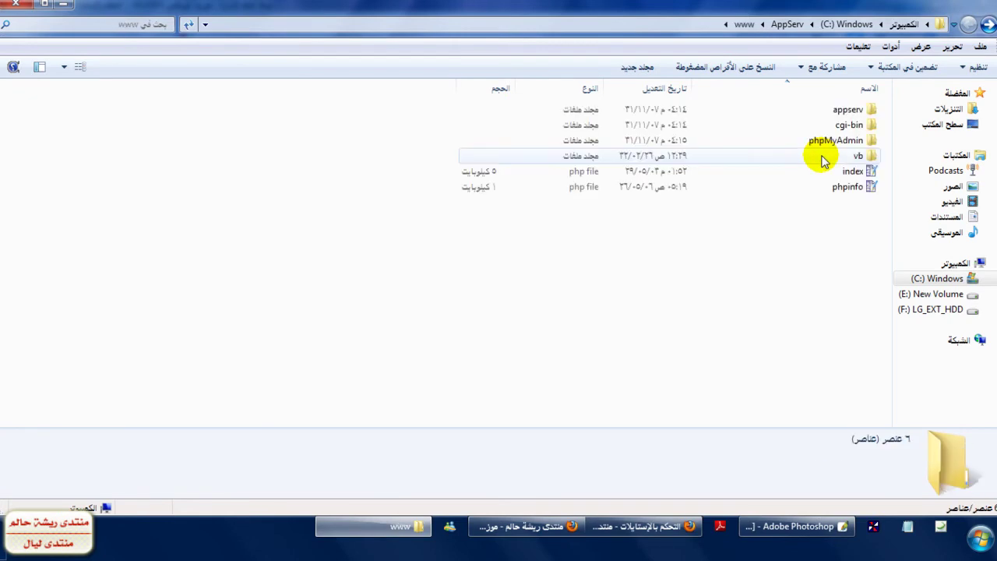
double_click(823, 158)
left_click(590, 138)
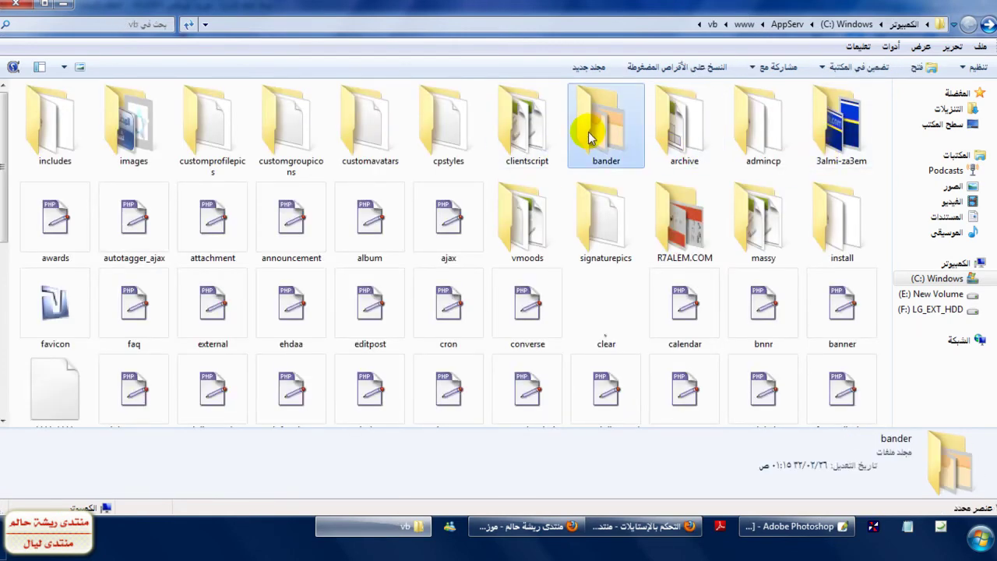
double_click(590, 138)
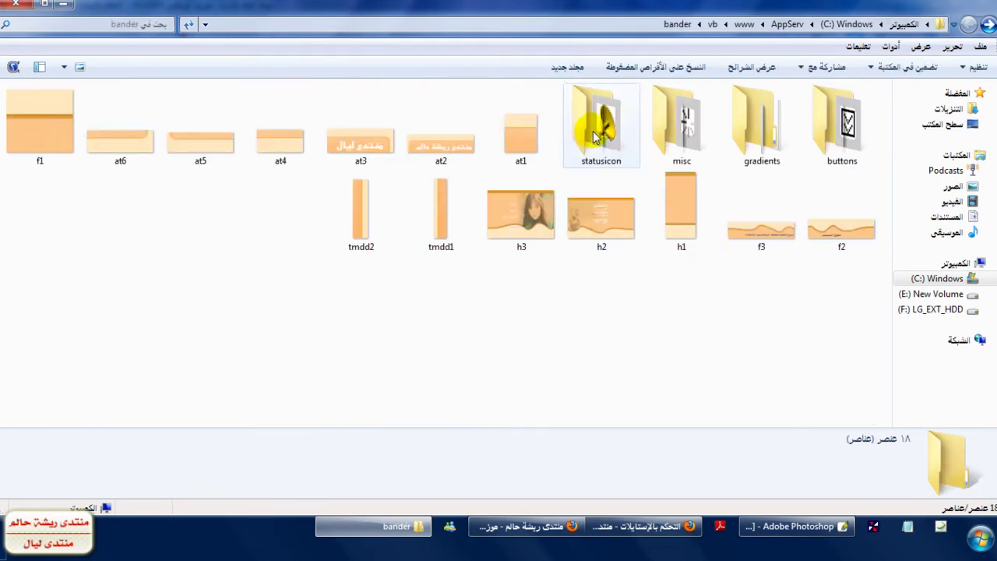
left_click(759, 159)
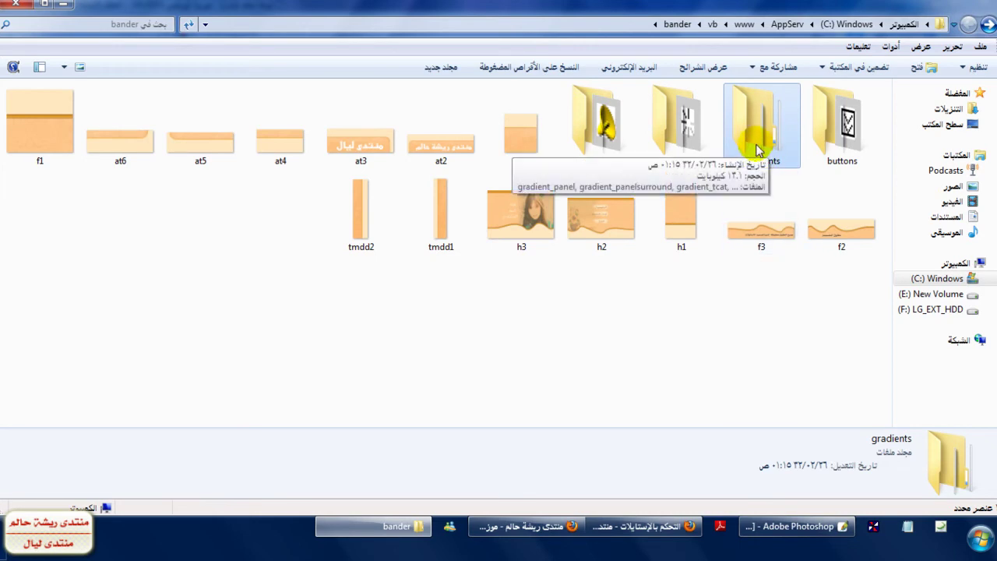
double_click(759, 146)
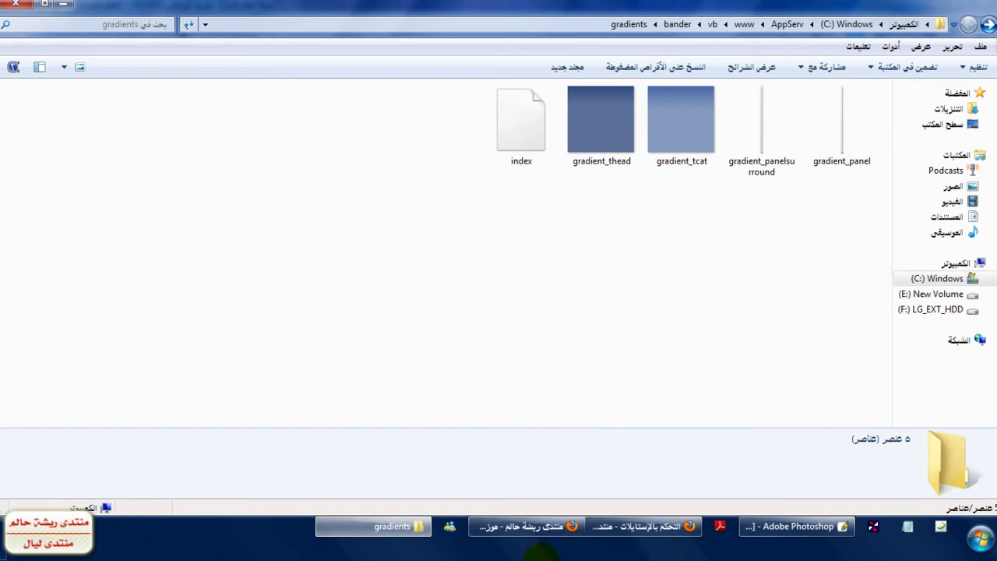
- Switch back to Firefox and read the rest of the image path in the Category Strips background value
left_click(661, 520)
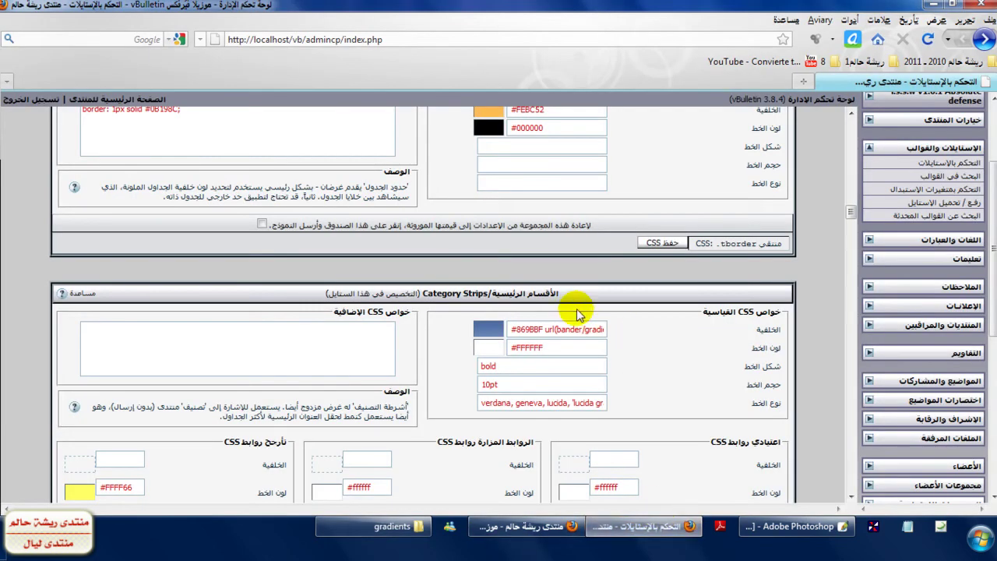
mouse_move(596, 329)
left_mouse_down()
mouse_move(585, 330)
mouse_move(598, 330)
left_mouse_up()
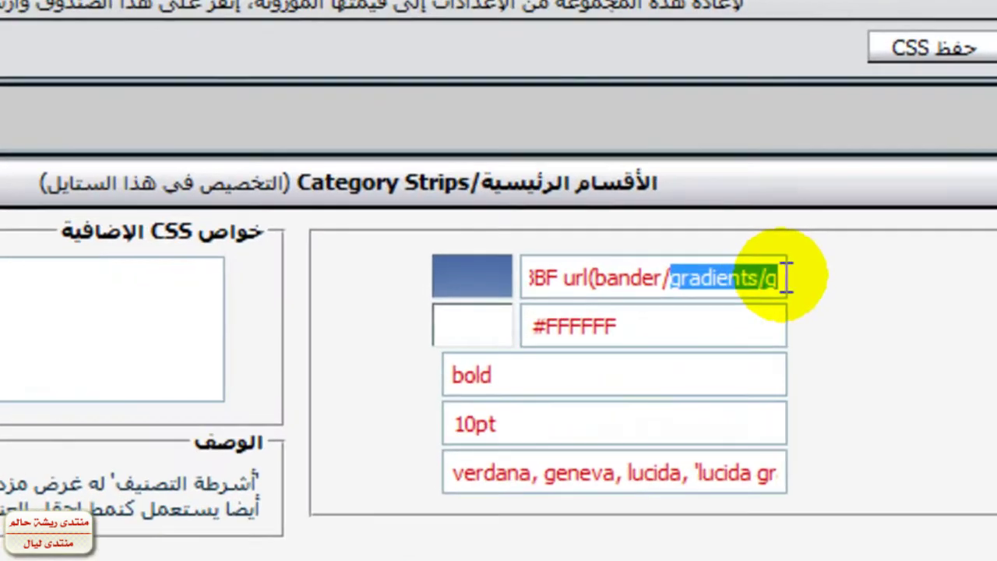
left_click_drag(769, 278, 794, 274)
- Open gradient_tcat from the gradients folder in Photoshop and move the Layers palette closer to the image
left_click(411, 536)
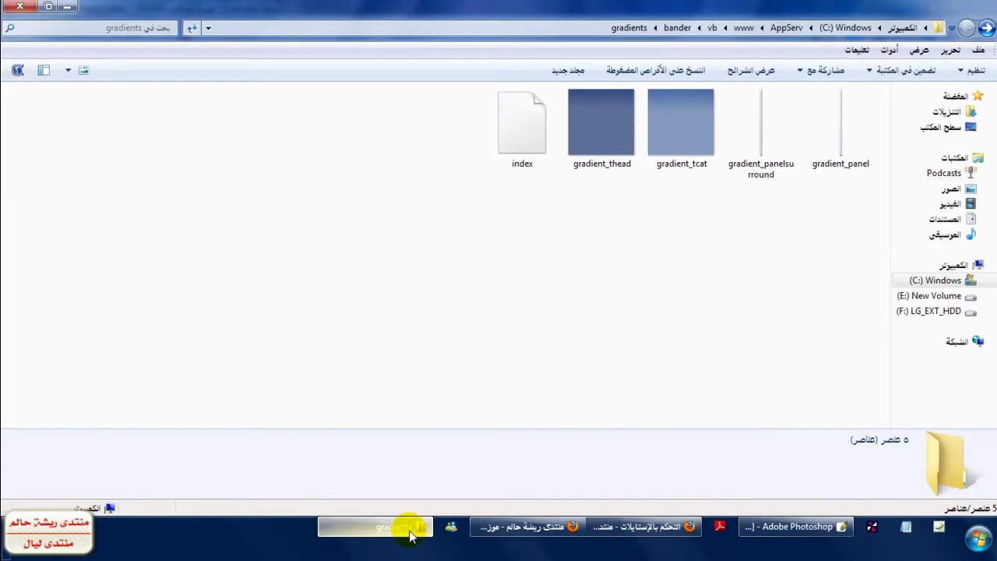
left_click(690, 151)
left_click_drag(690, 148, 611, 206)
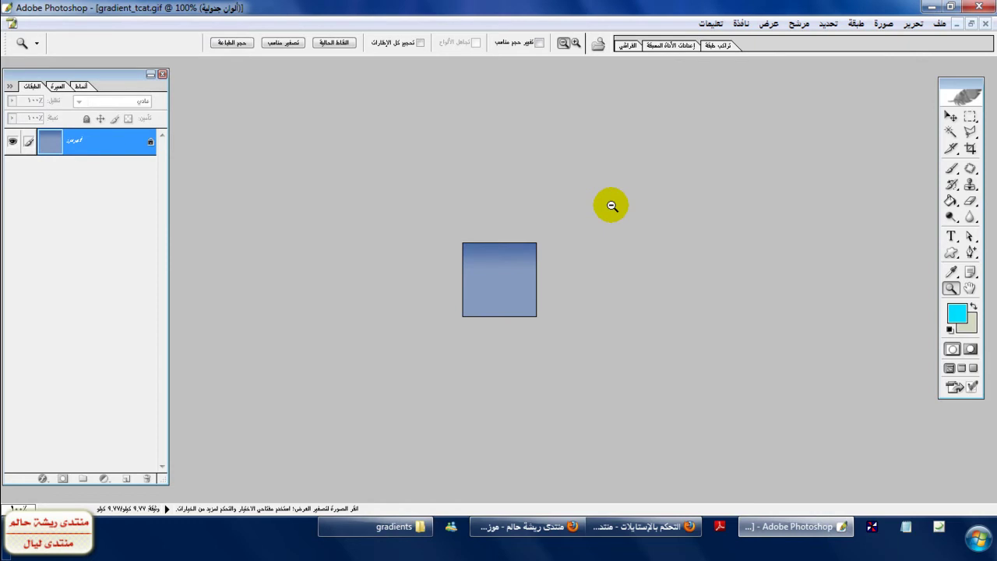
left_click_drag(152, 73, 278, 77)
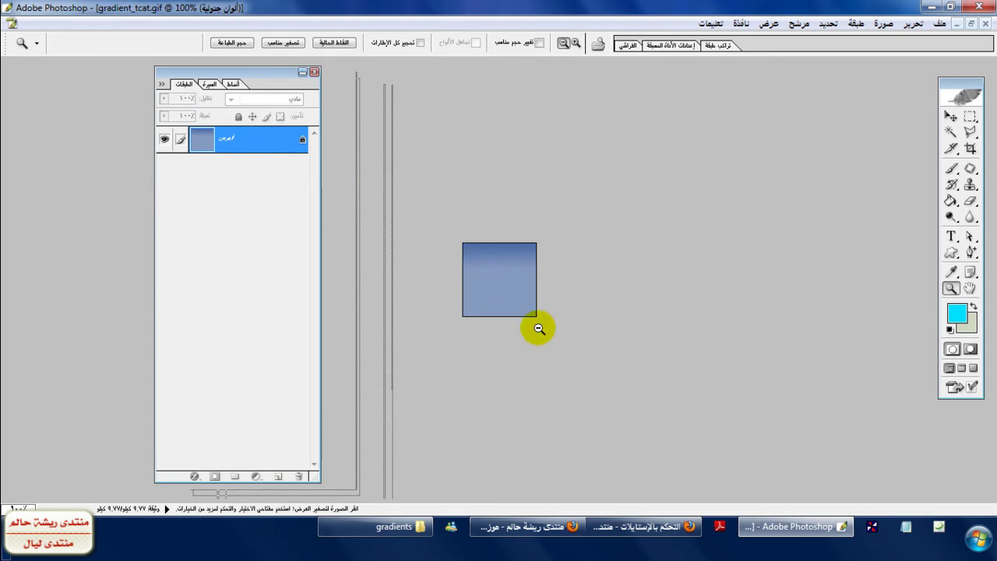
left_click(885, 23)
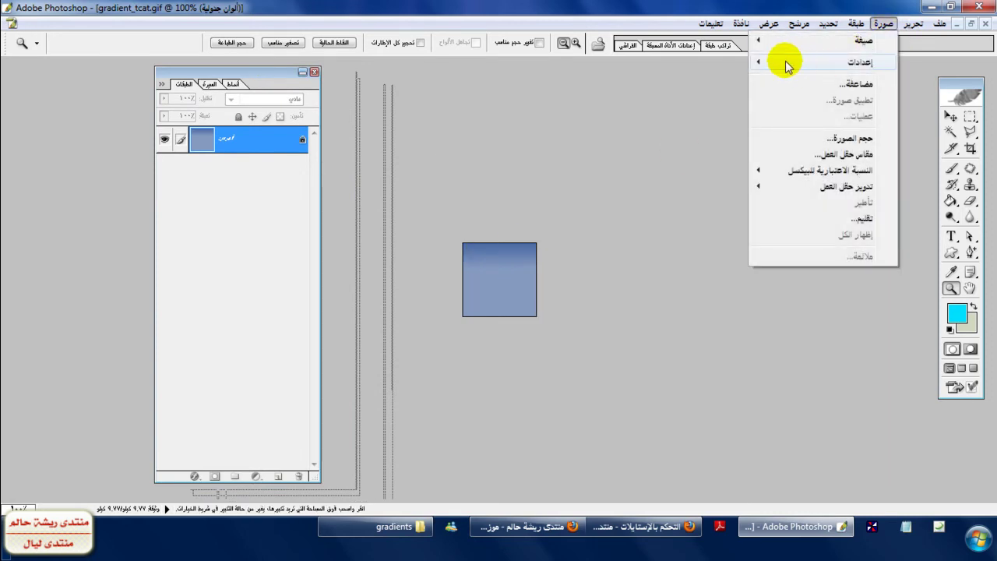
mouse_move(802, 63)
left_click(686, 181)
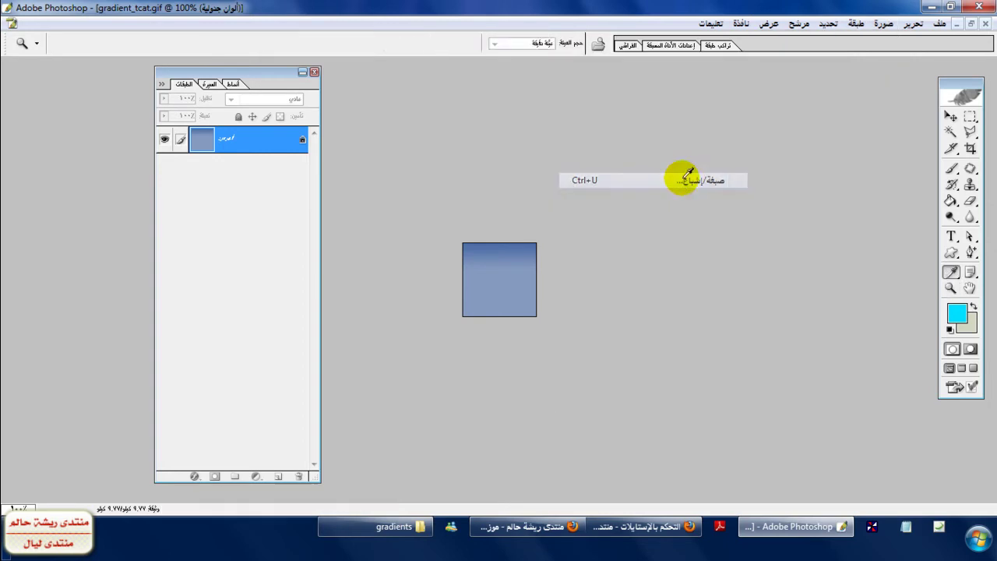
left_click_drag(184, 102, 259, 103)
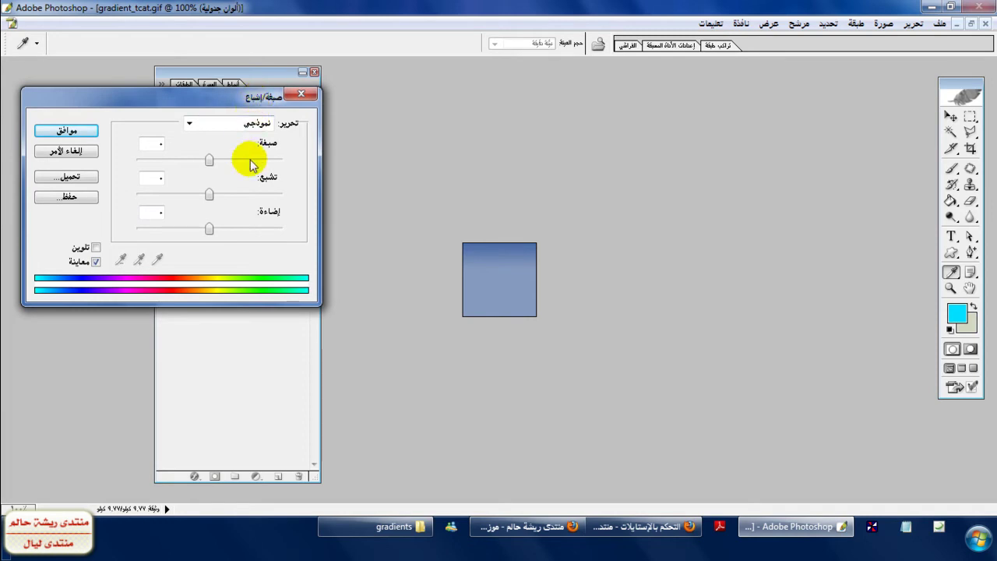
left_click_drag(209, 161, 295, 172)
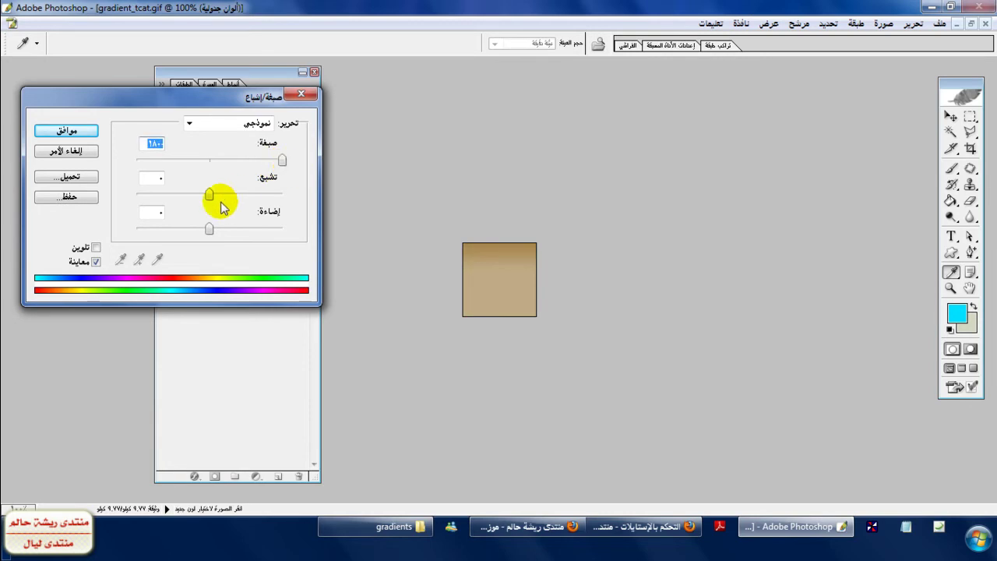
mouse_move(207, 195)
left_mouse_down()
mouse_move(285, 189)
mouse_move(212, 199)
left_mouse_up()
left_click_drag(282, 165, 164, 158)
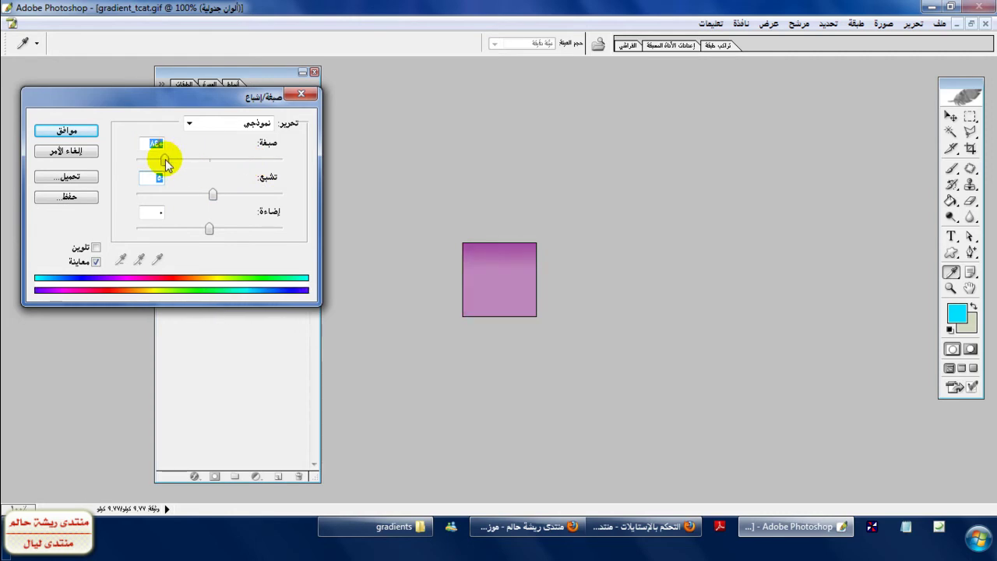
left_click(300, 97)
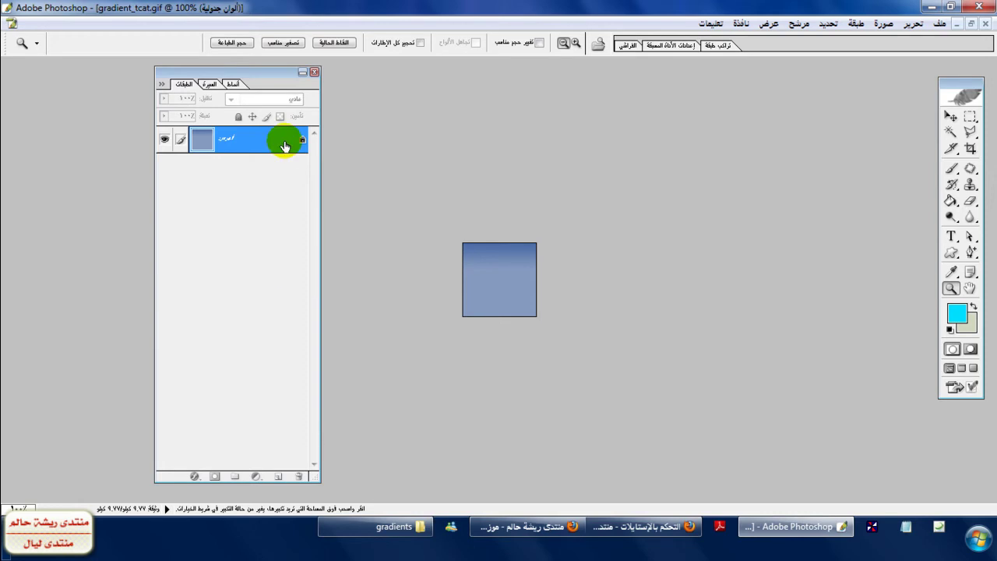
- Convert gradient_tcat.gif to RGB colour mode and turn its locked background into a regular layer with the default settings
left_click(883, 23)
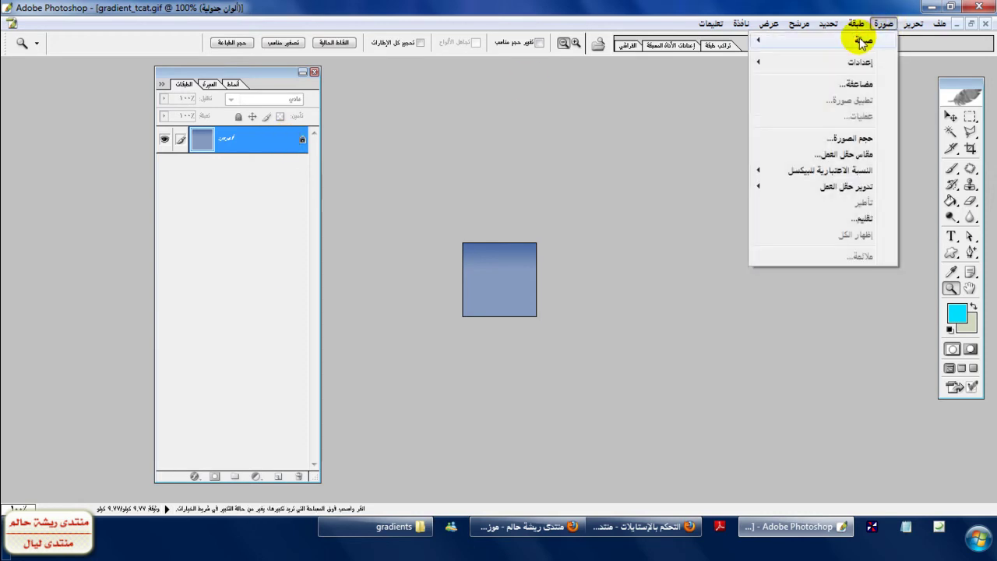
mouse_move(859, 40)
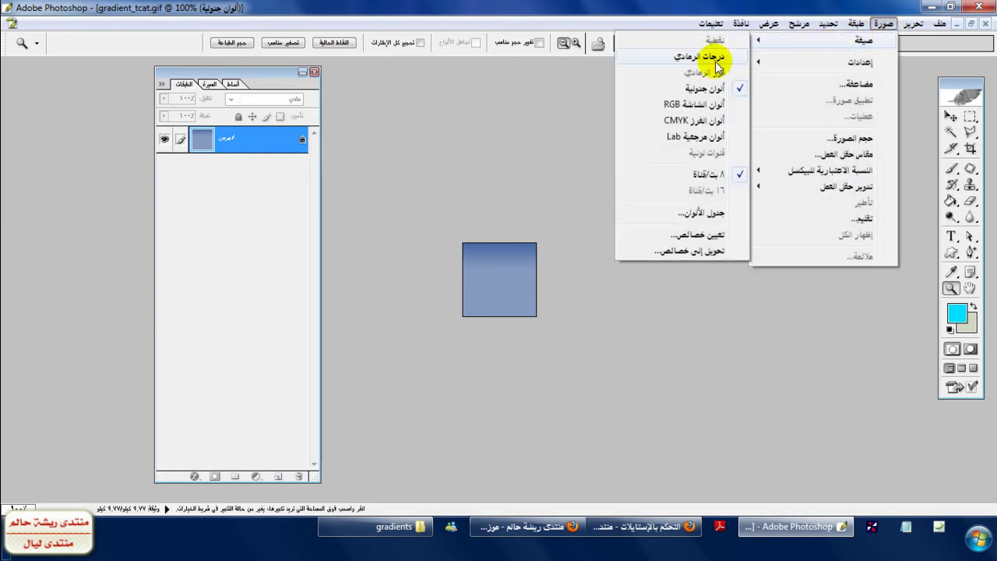
left_click(695, 104)
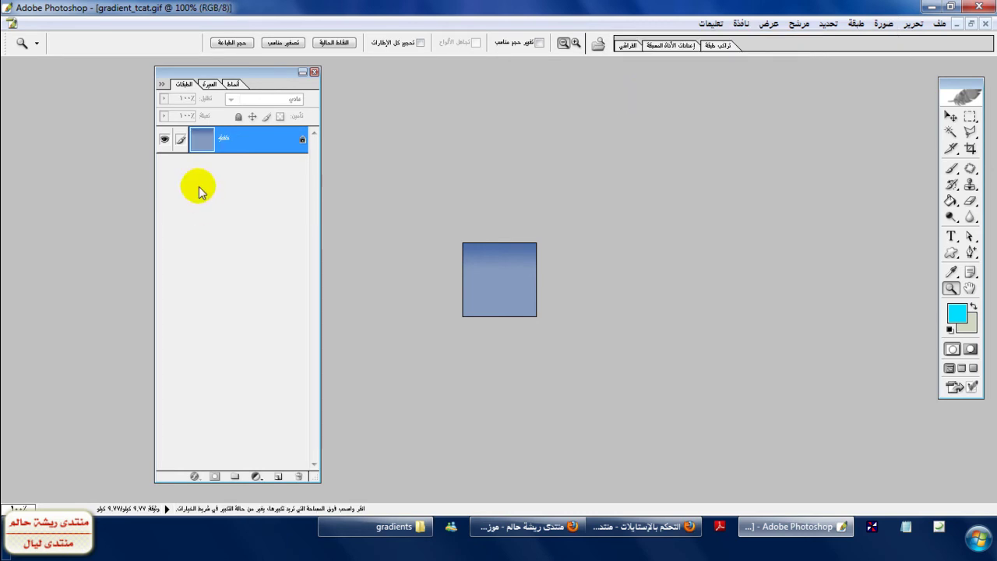
double_click(247, 148)
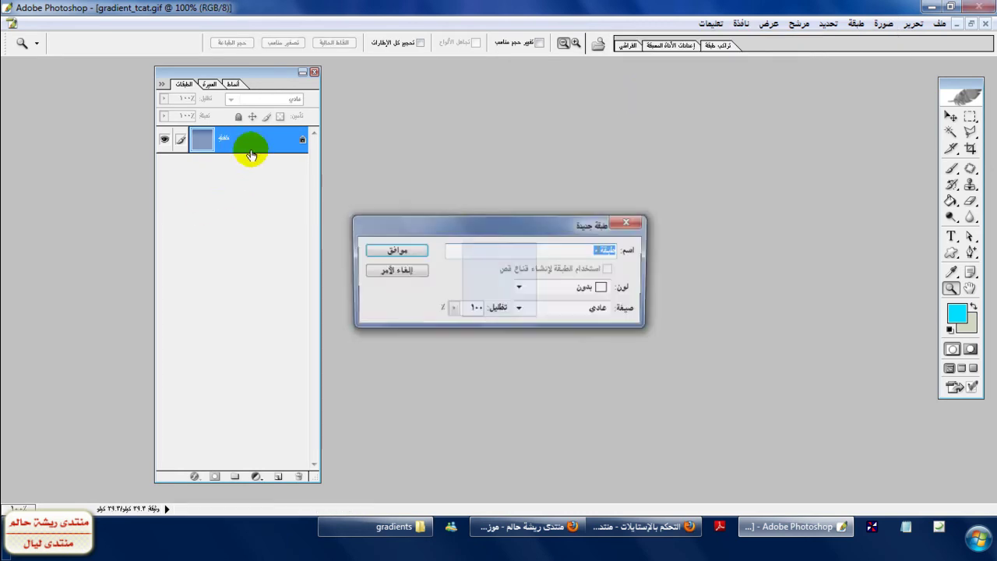
left_click(418, 251)
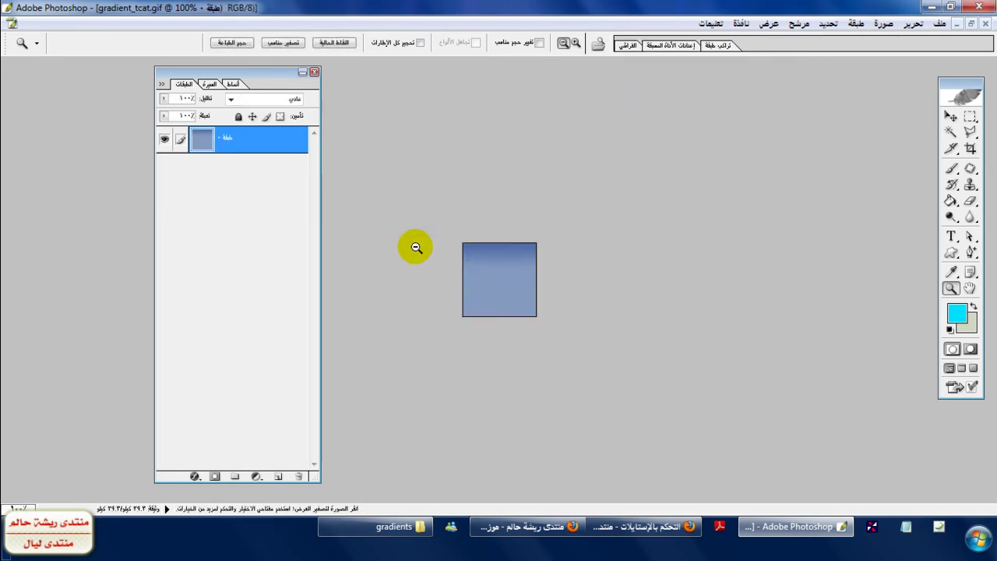
- Add a new layer with a light orange gradient overlay and fill it using the Paint Bucket
left_click(276, 477)
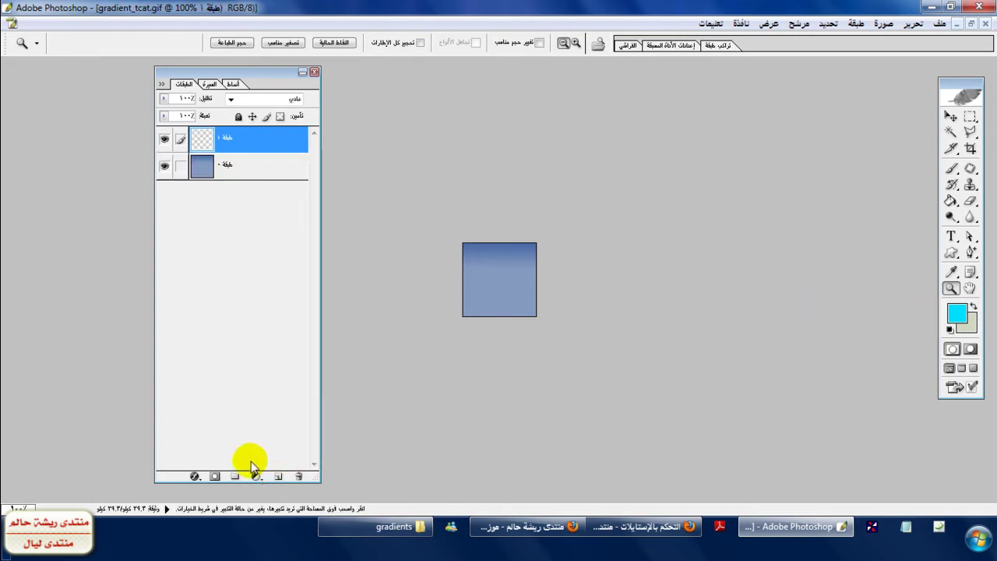
left_click(195, 476)
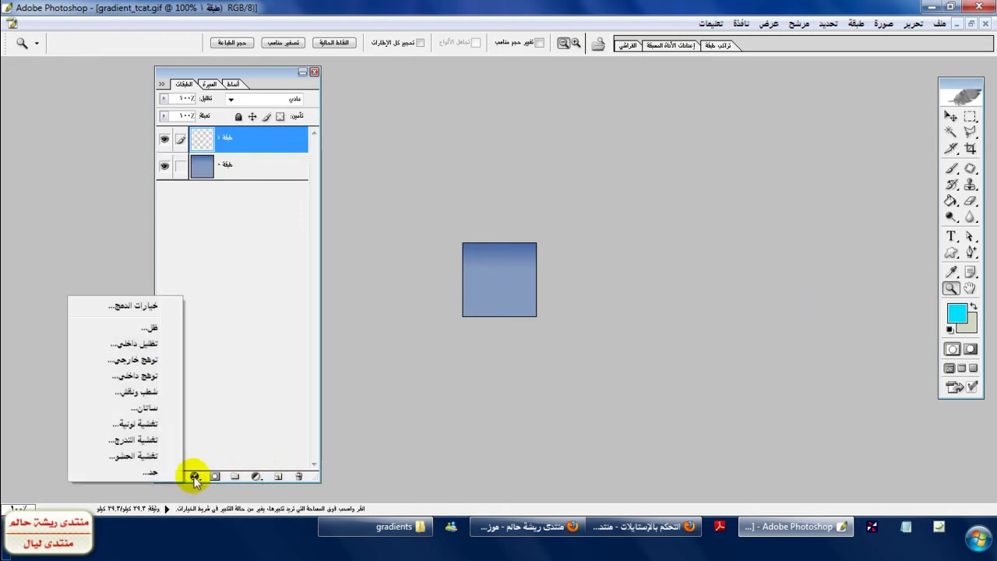
left_click(155, 441)
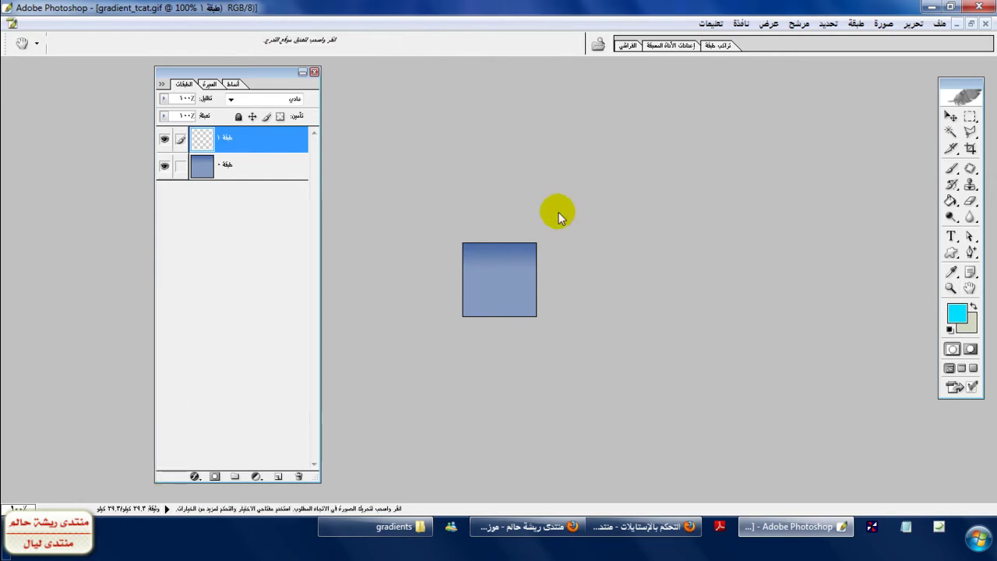
left_click_drag(136, 86, 366, 107)
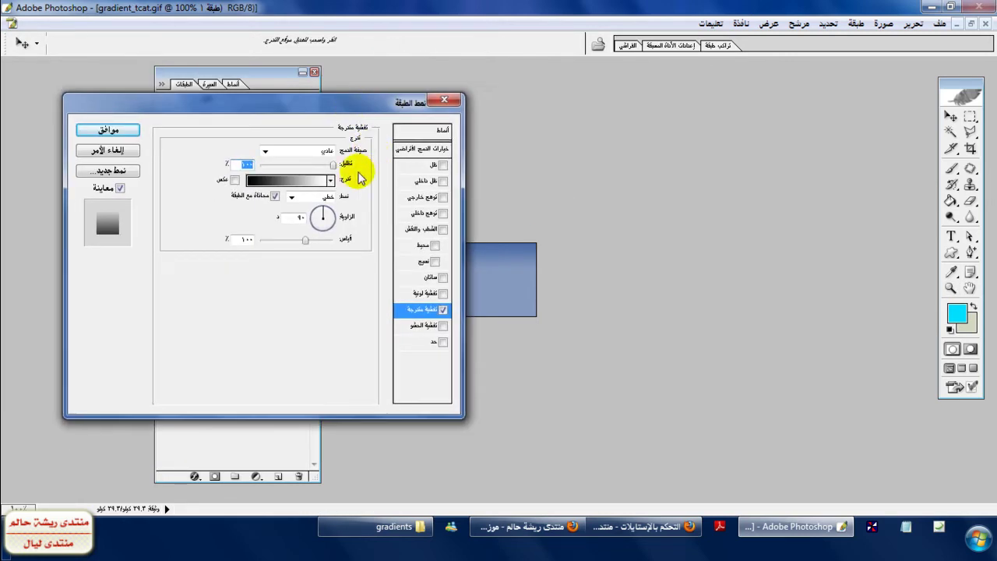
left_click(330, 180)
scroll(405, 389, "down", 3)
scroll(413, 409, "down", 5)
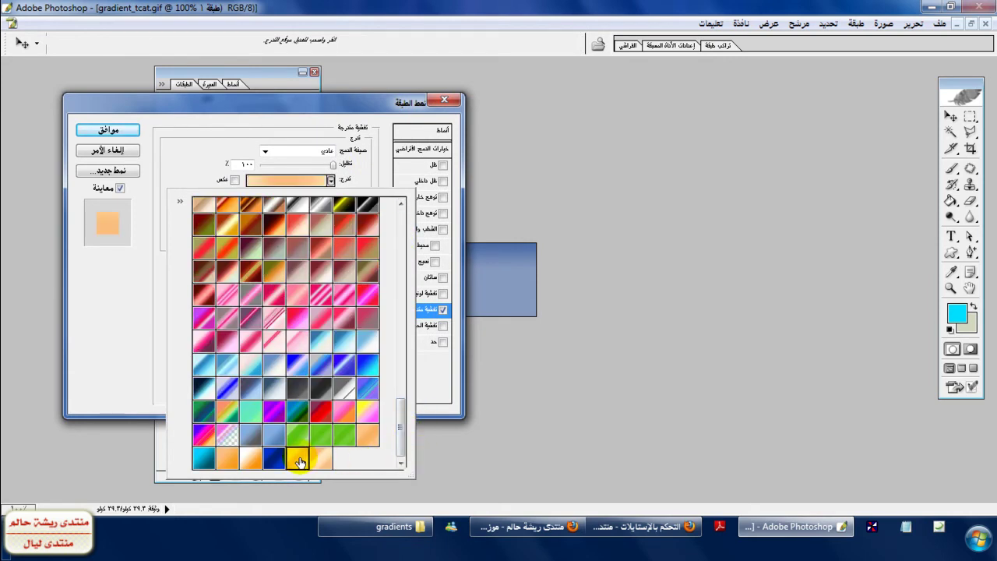
left_click(130, 133)
left_click(130, 133)
key("z")
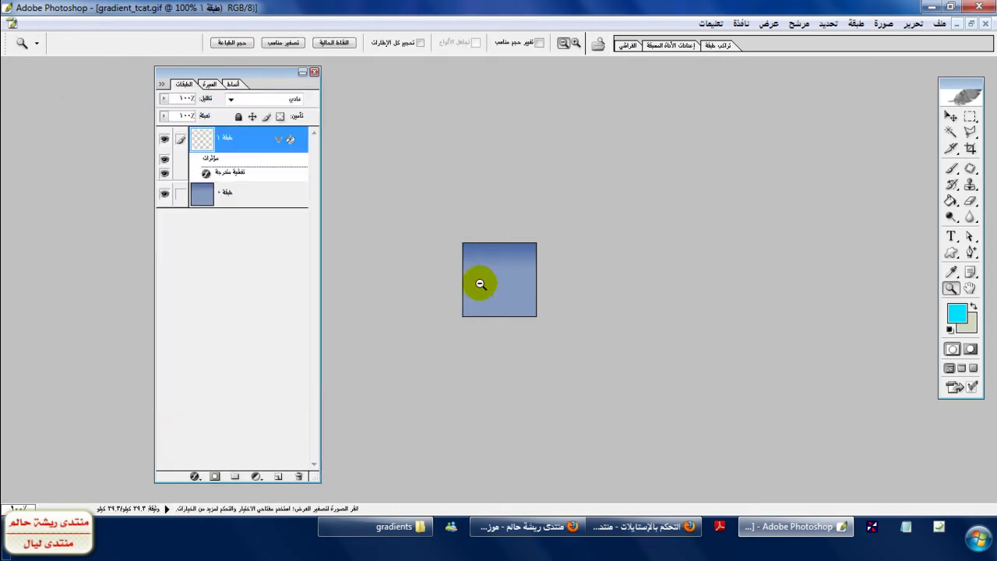
left_click(951, 200)
left_click(467, 265)
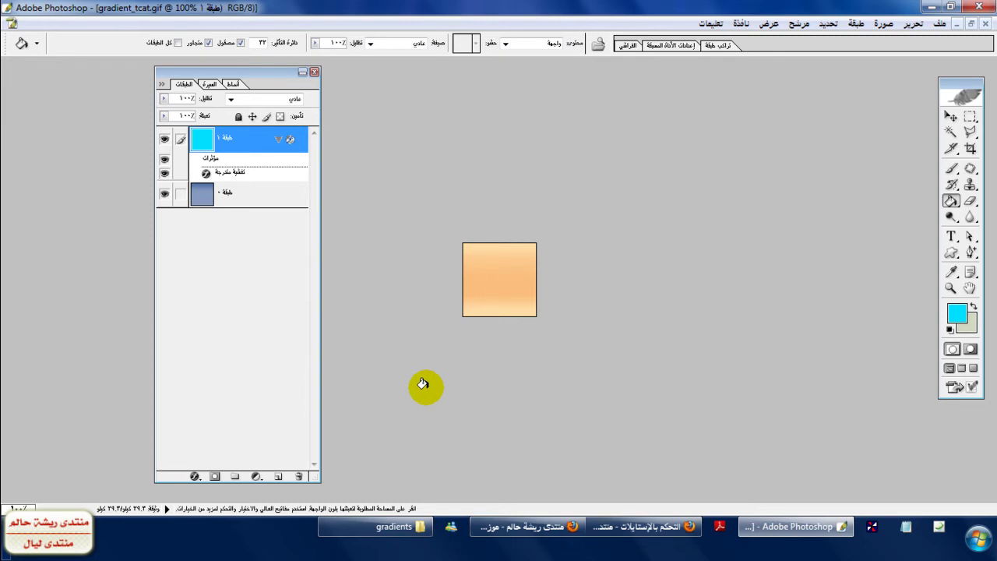
- Merge the orange gradient layer with a new empty layer and delete the original blue layer
left_click(279, 142)
left_click(279, 142)
left_click(278, 142)
left_click(279, 477)
left_click(182, 167)
key("ctrl+e")
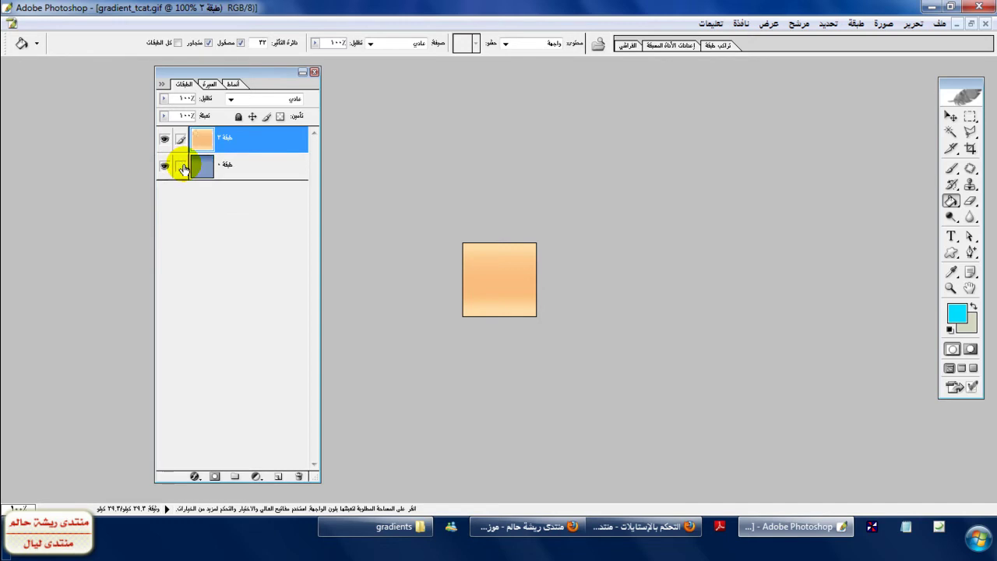
left_click_drag(223, 171, 300, 477)
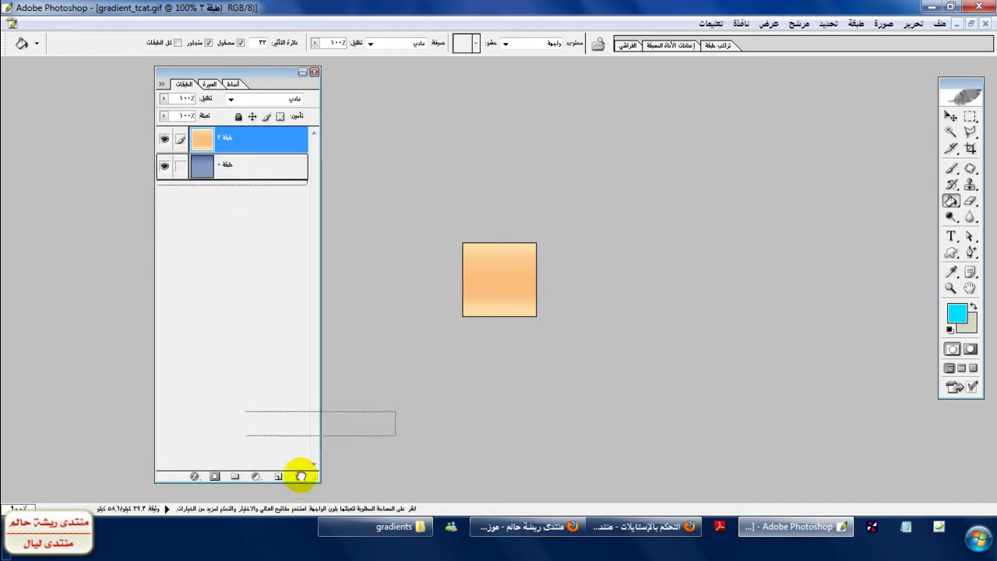
- Add a pattern overlay to the orange layer using the light cyan and transparent checkered pattern
left_click(195, 476)
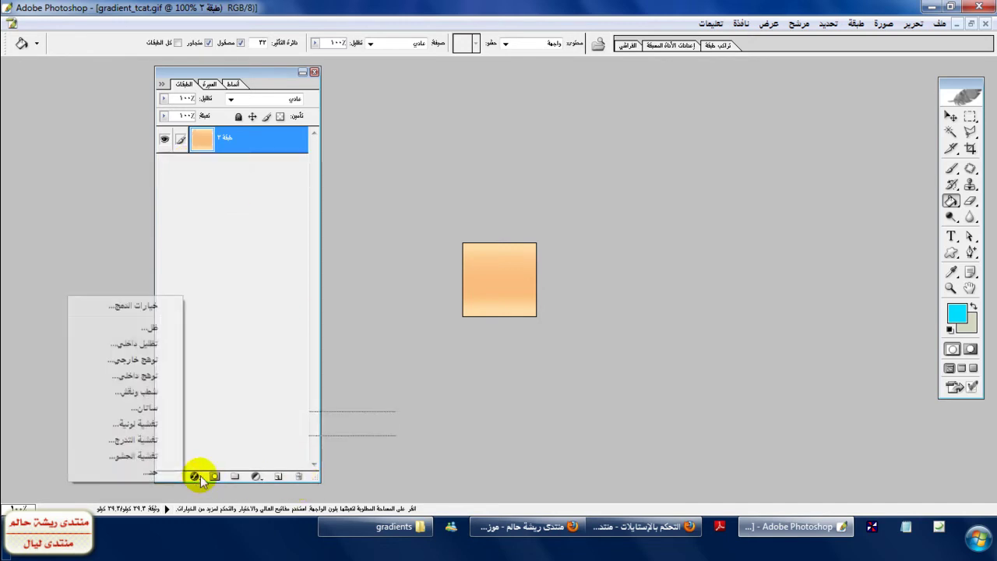
left_click(155, 454)
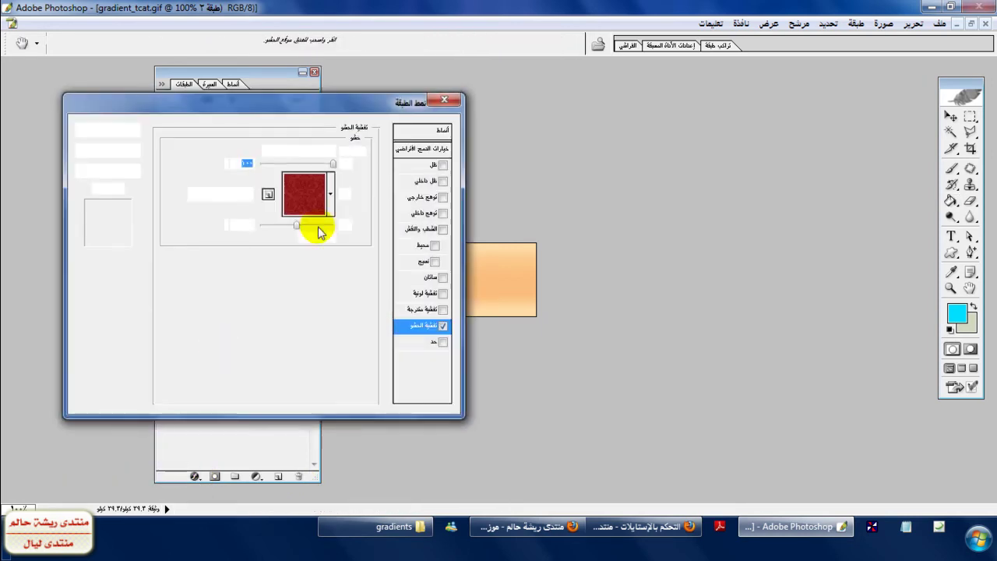
left_click_drag(347, 113, 229, 55)
left_click(215, 135)
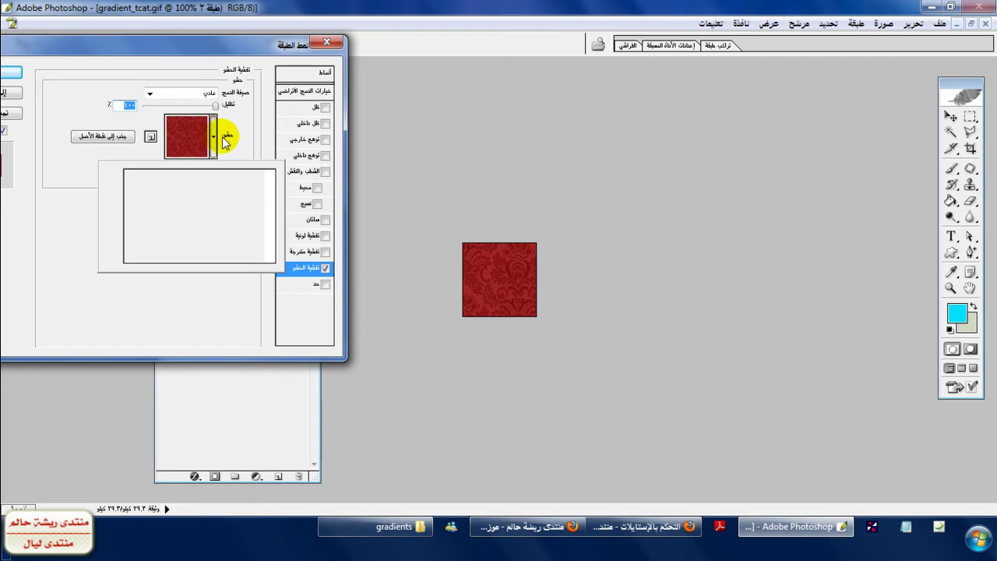
scroll(269, 195, "down", 3)
left_click_drag(269, 194, 271, 204)
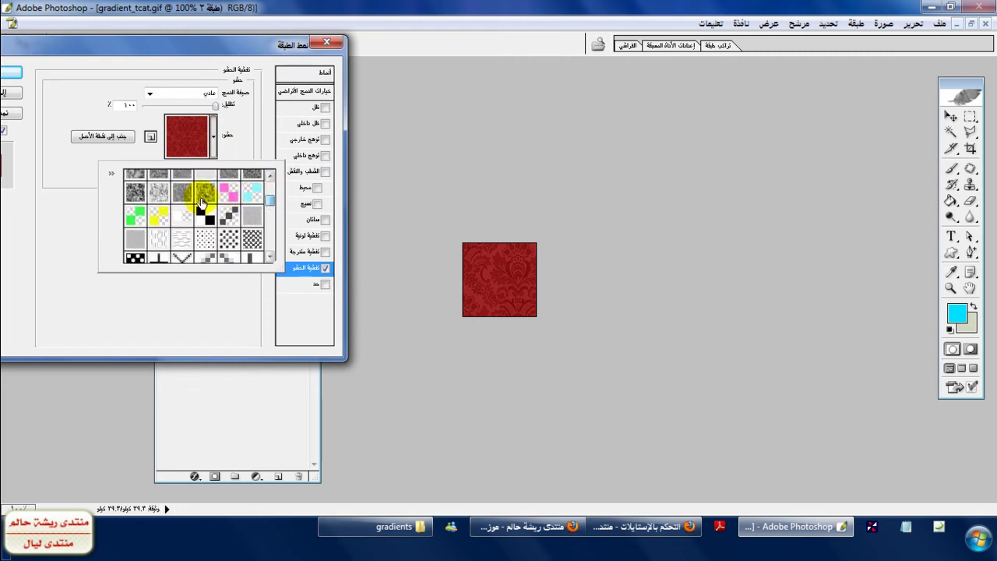
double_click(251, 195)
- Set the pattern overlay's blend mode to Soft Light, lower its opacity to about half and apply the layer style
left_click(174, 94)
left_click(181, 99)
key("Down")
key("Down")
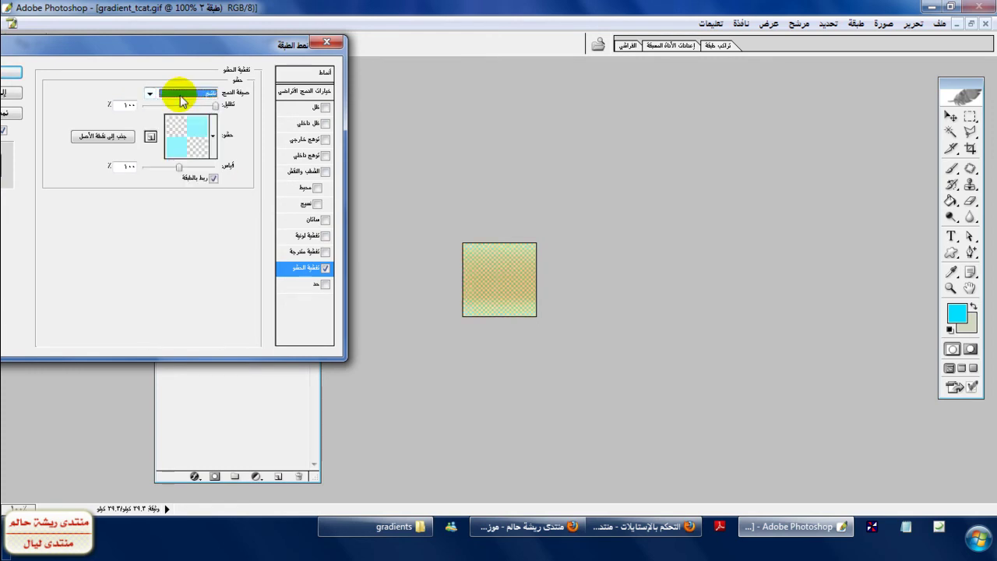
key("Up")
key("Down")
key("Down")
key("Down")
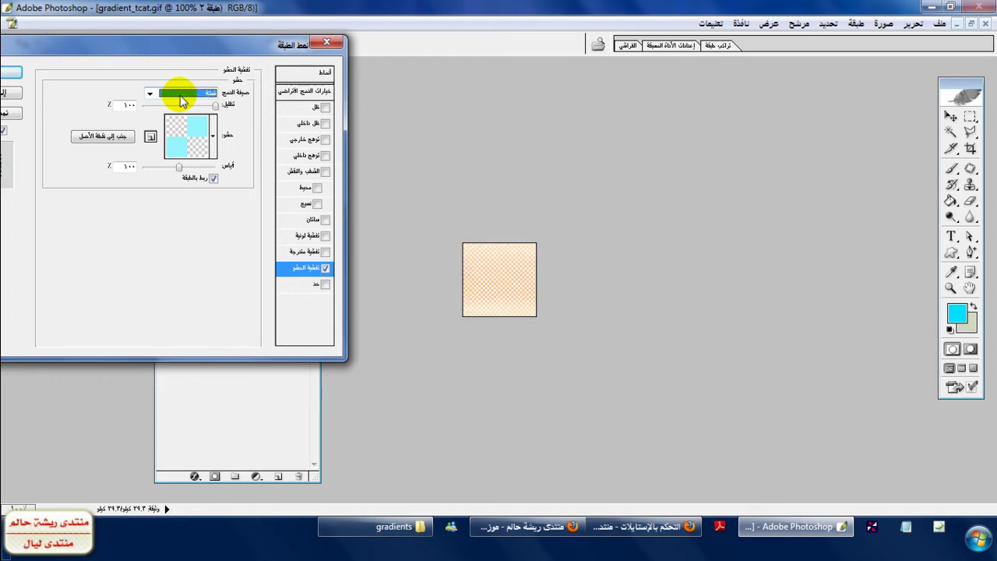
key("Down")
key("Down")
key("Down")
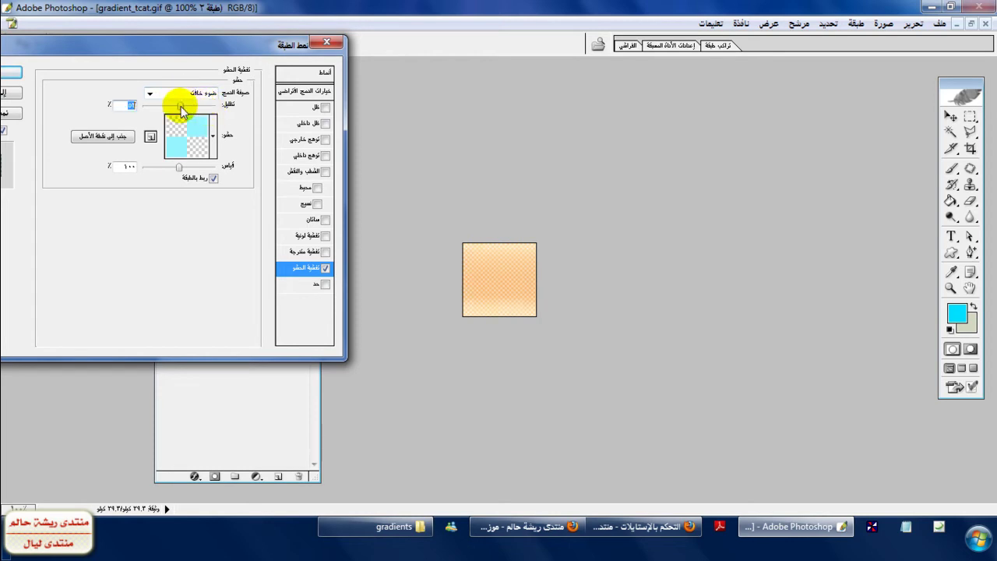
left_click(16, 78)
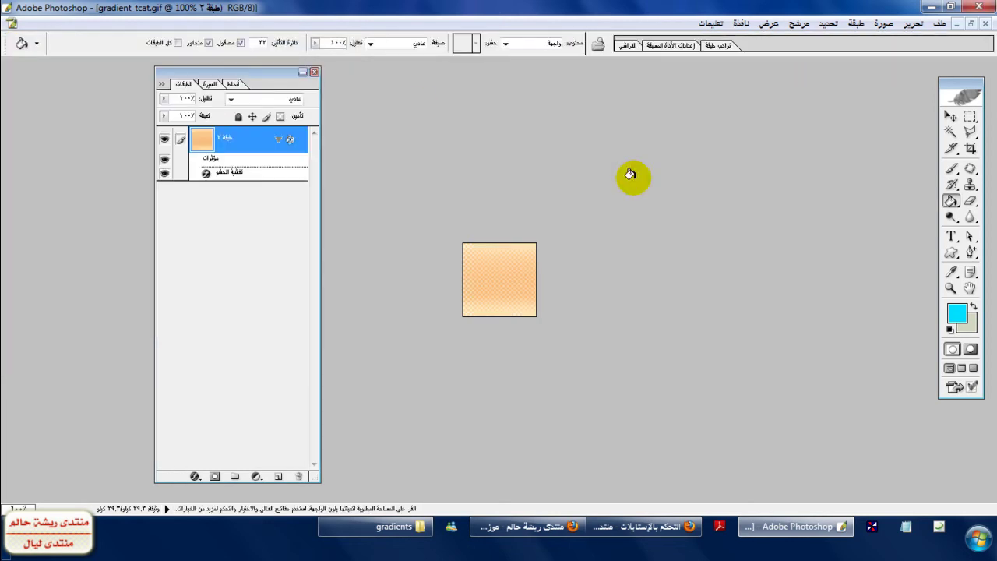
- Start saving the image under a chosen format of CompuServe GIF and check the required file name in Firefox's Category Strips background value
left_click(940, 24)
left_click(826, 196)
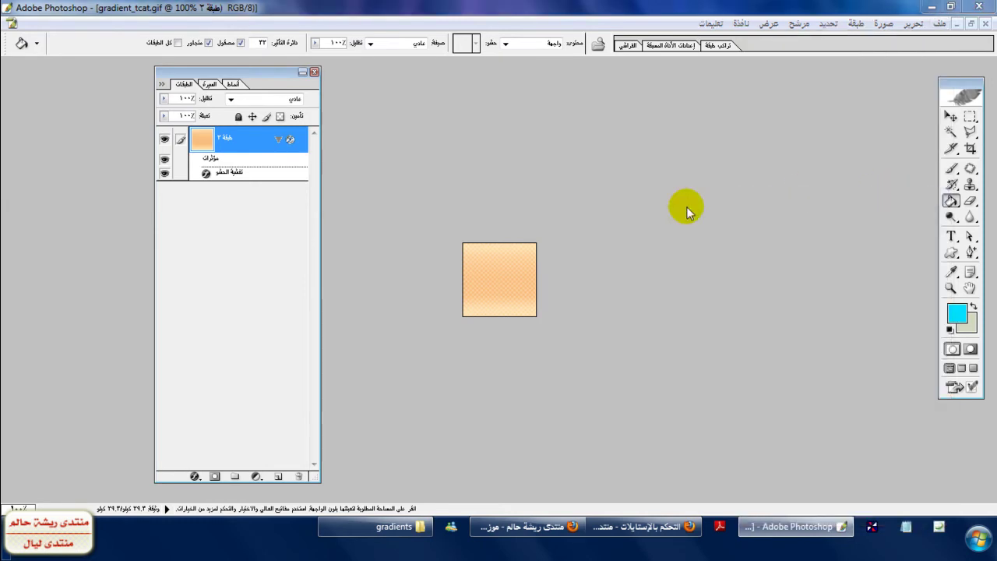
left_click(611, 303)
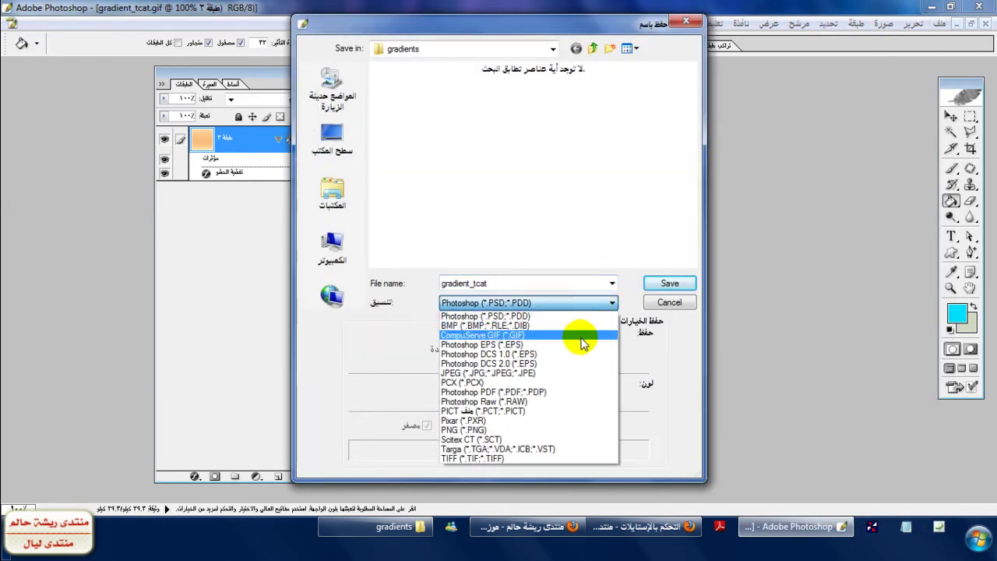
left_click(498, 335)
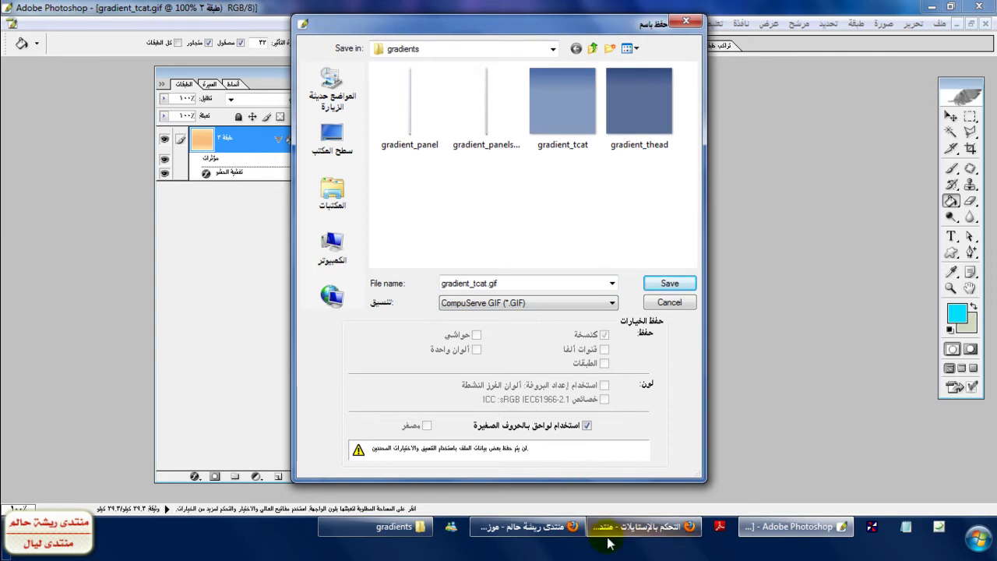
left_click(647, 526)
left_click_drag(592, 331, 577, 331)
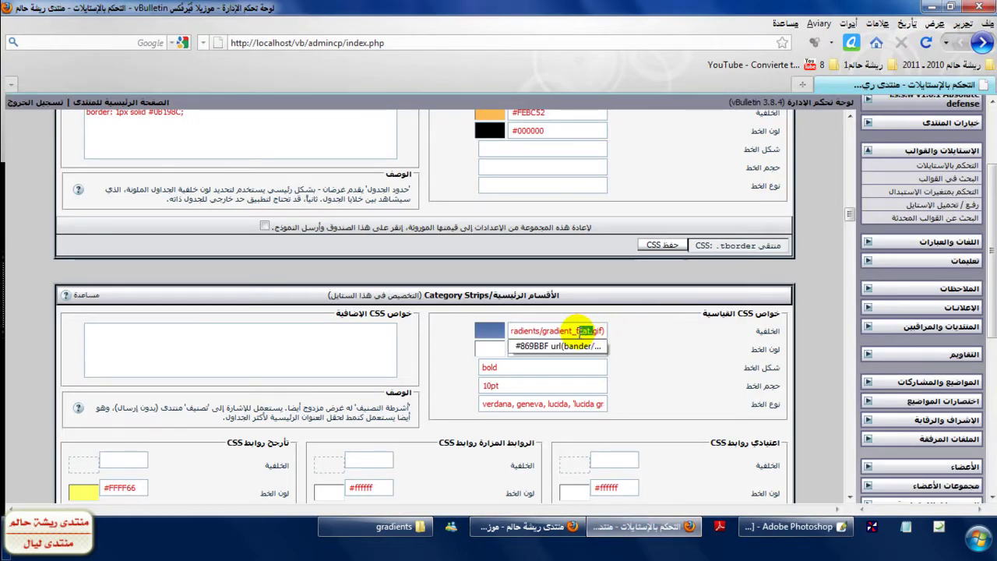
left_click(791, 528)
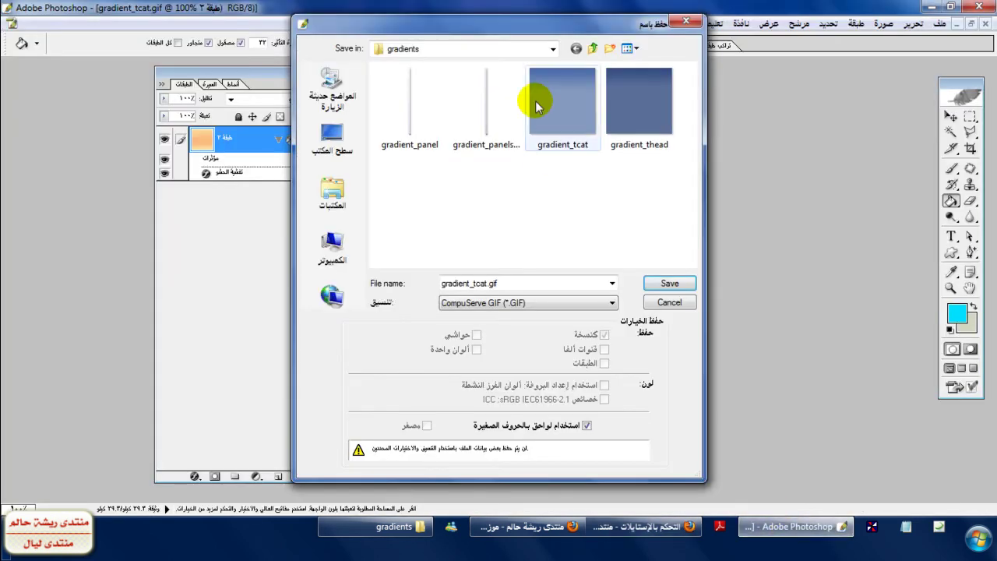
- Overwrite gradient_tcat in the gradients folder with the new image, accepting the GIF options with normal row order
left_click(559, 105)
left_click(669, 283)
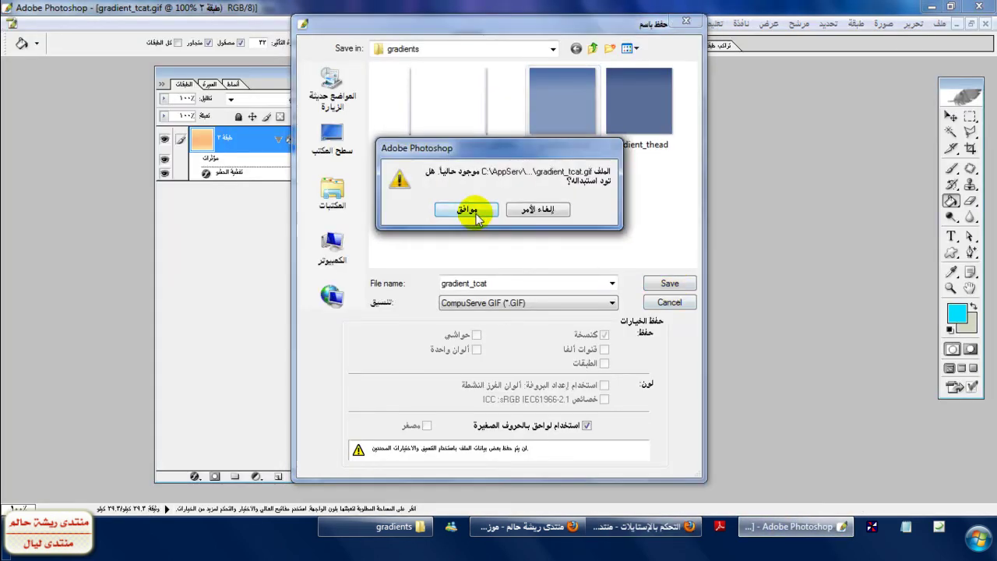
left_click(472, 213)
left_click(436, 204)
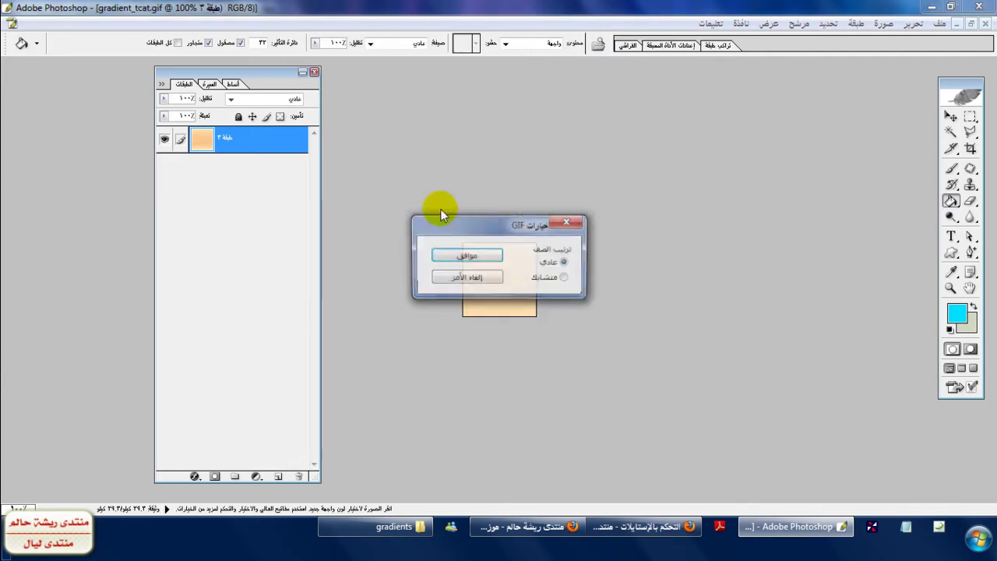
left_click(461, 253)
- In Firefox, replace the colour code in the Category Strips background value with #FEBC52 and save the CSS
left_click(573, 538)
left_click(630, 528)
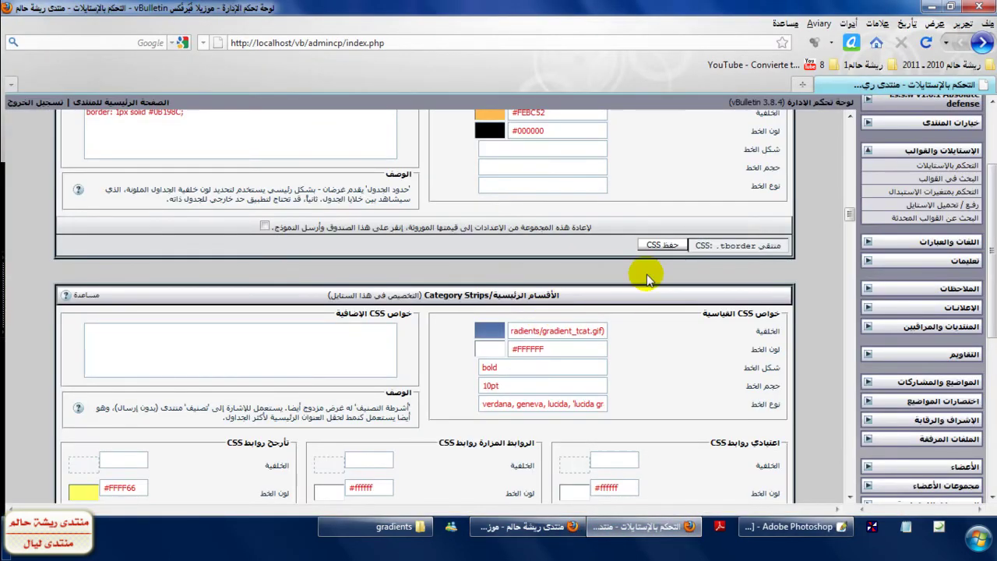
left_click(538, 331)
triple_click(541, 331)
key("ctrl+v")
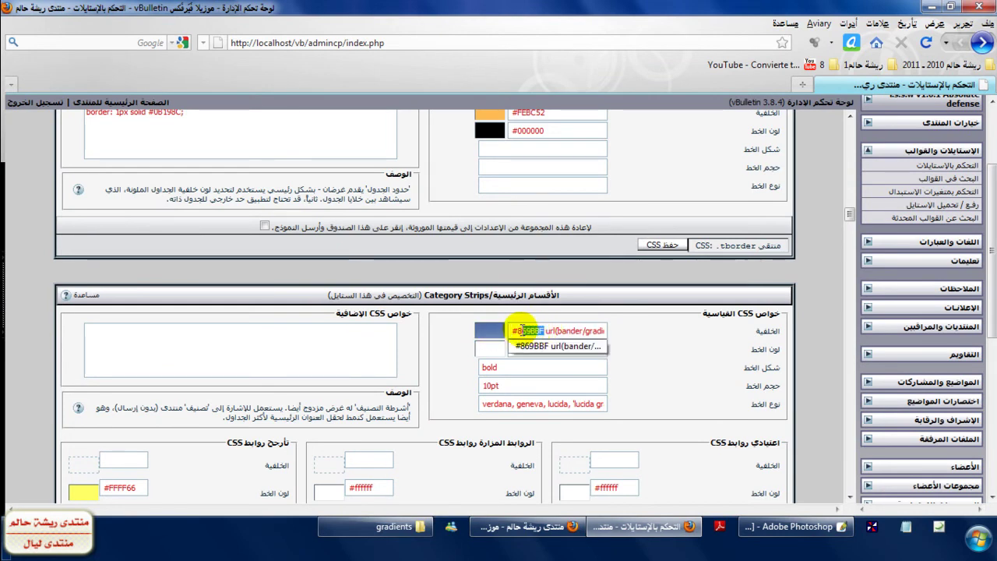
right_click(518, 331)
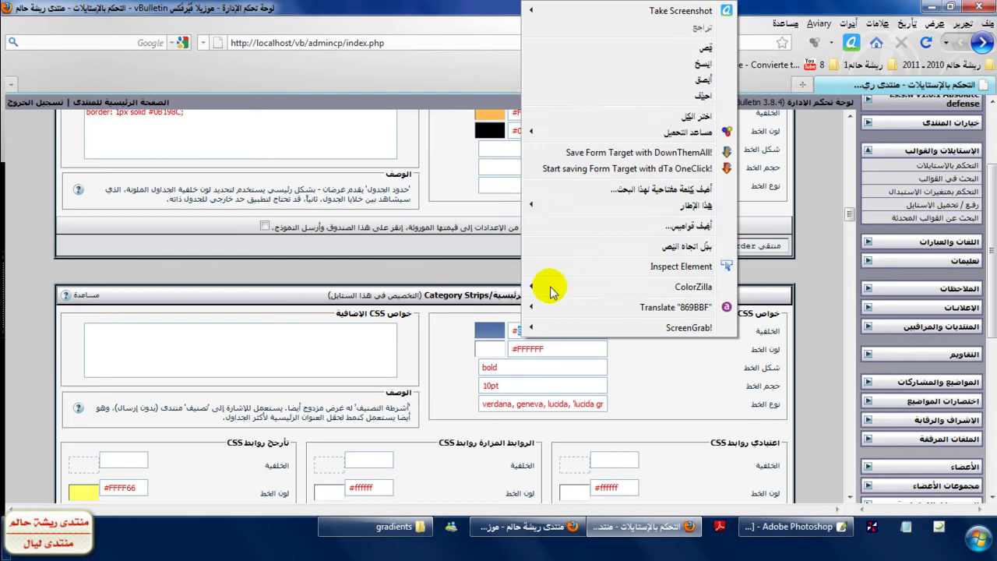
left_click(679, 87)
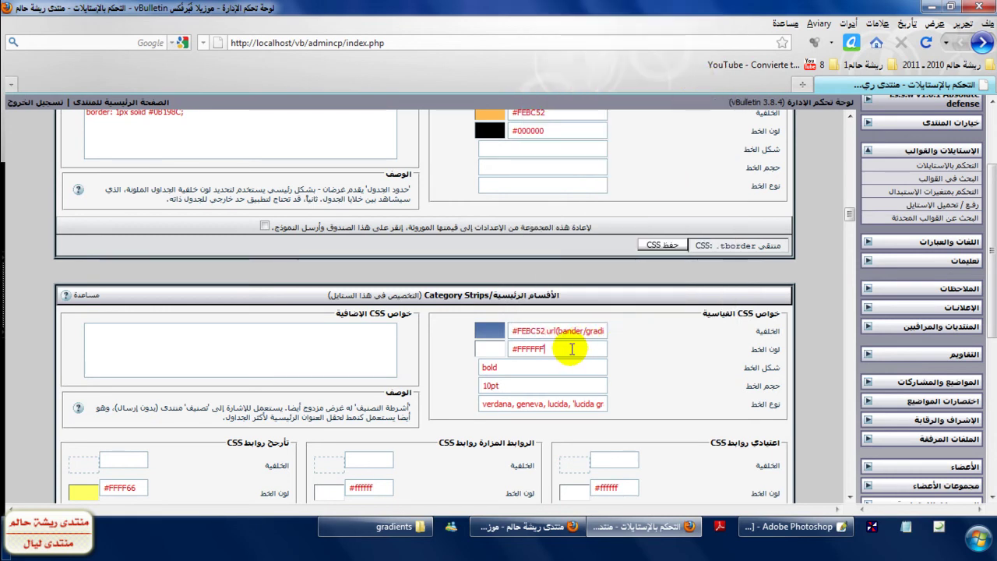
left_click(662, 244)
- Reload the forum home page and examine the category strip backgrounds across its sections
left_click(529, 526)
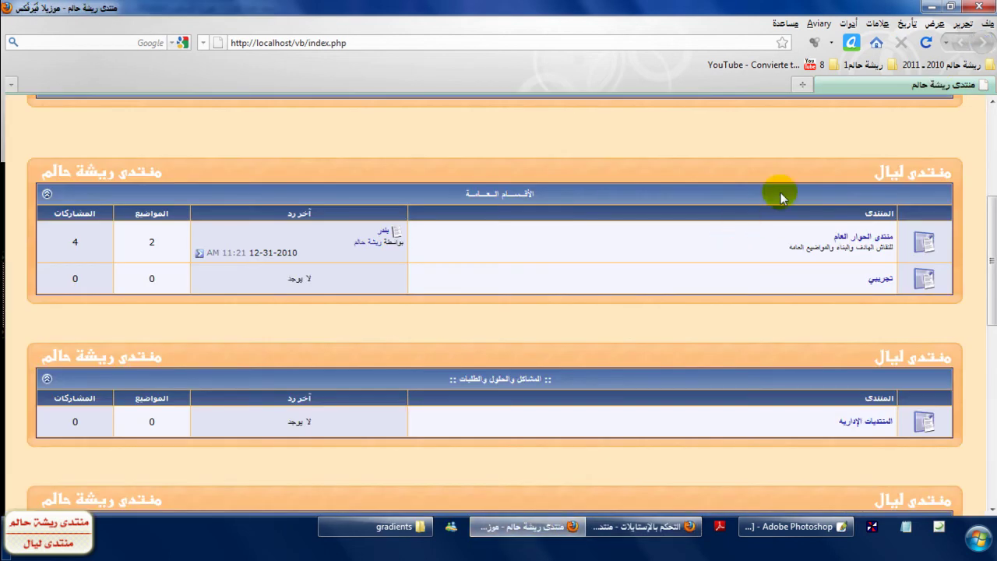
left_click(926, 43)
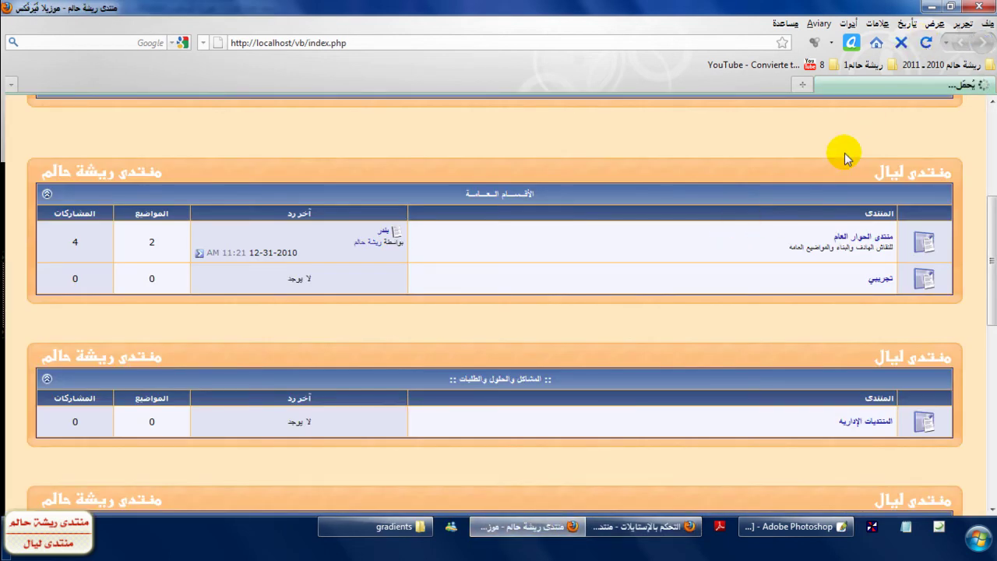
scroll(859, 269, "up", 2)
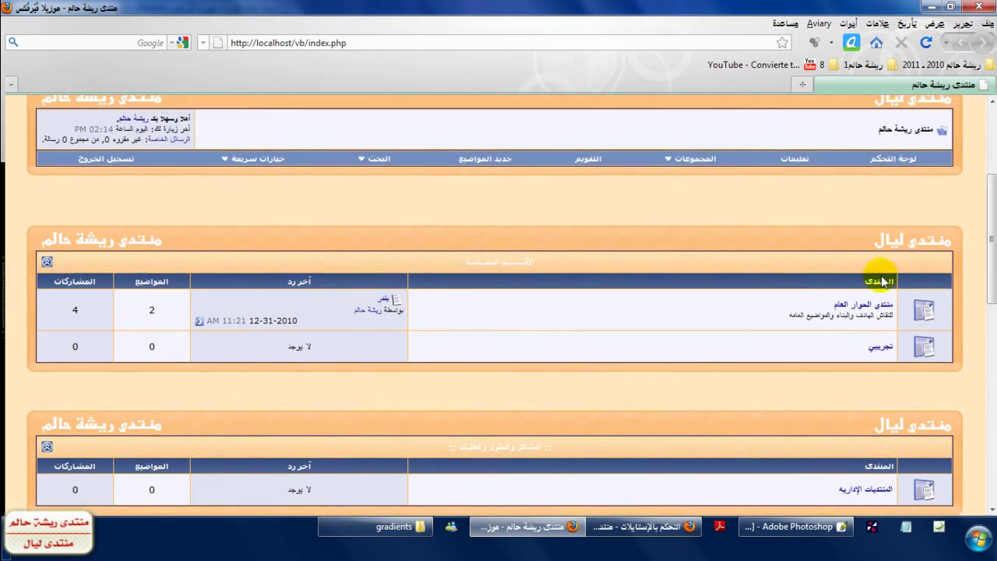
scroll(872, 327, "down", 10)
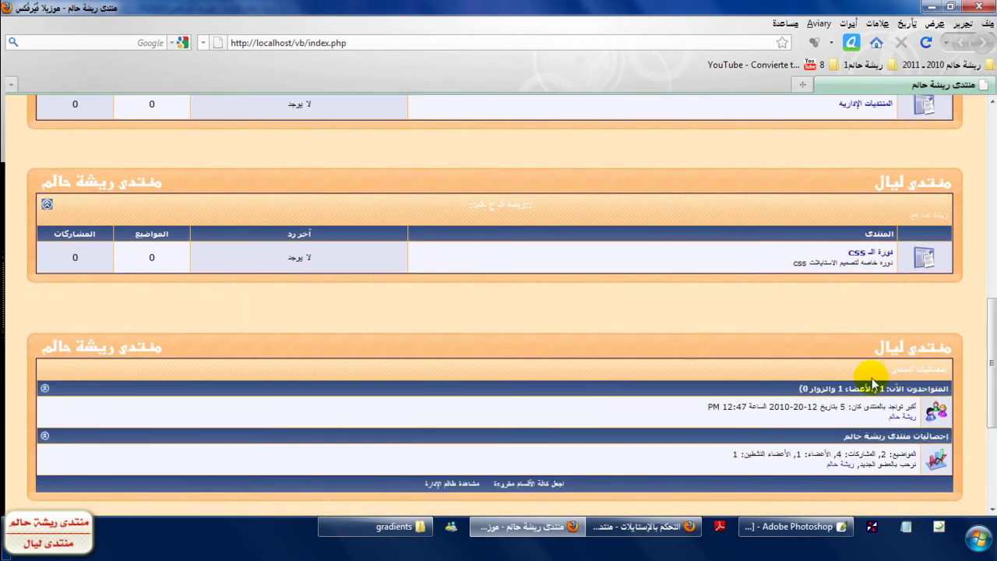
scroll(872, 383, "down", 2)
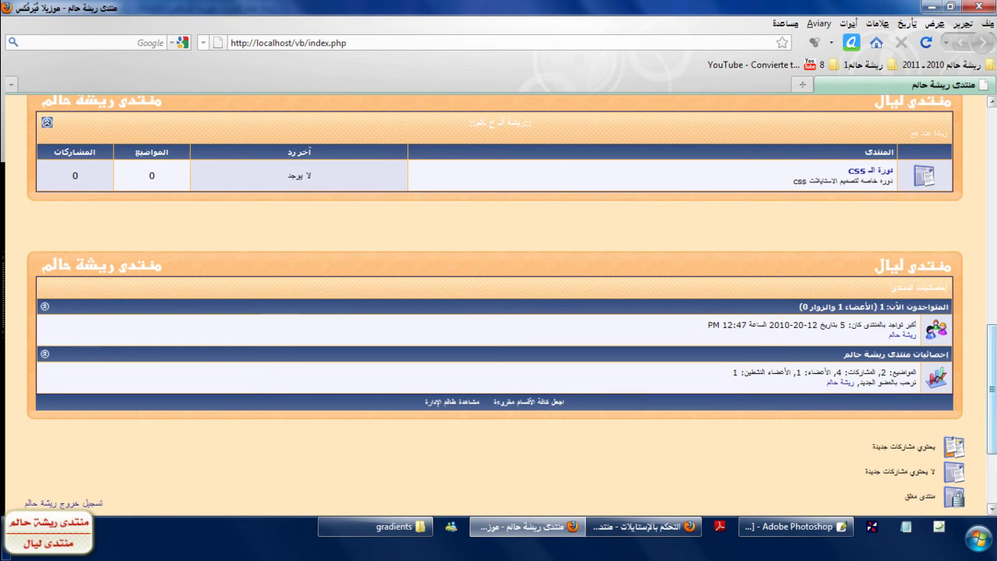
left_click_drag(991, 343, 987, 275)
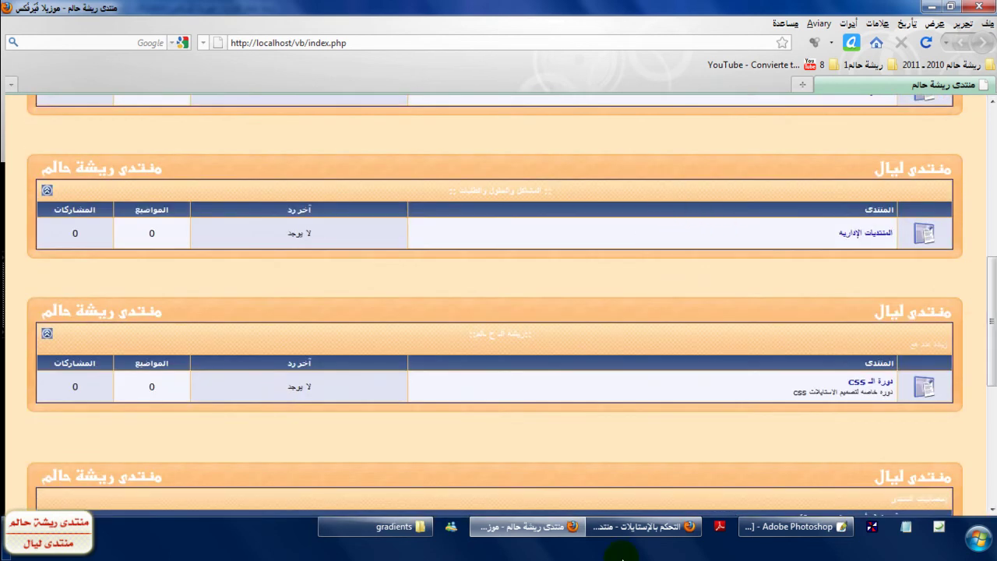
mouse_move(650, 535)
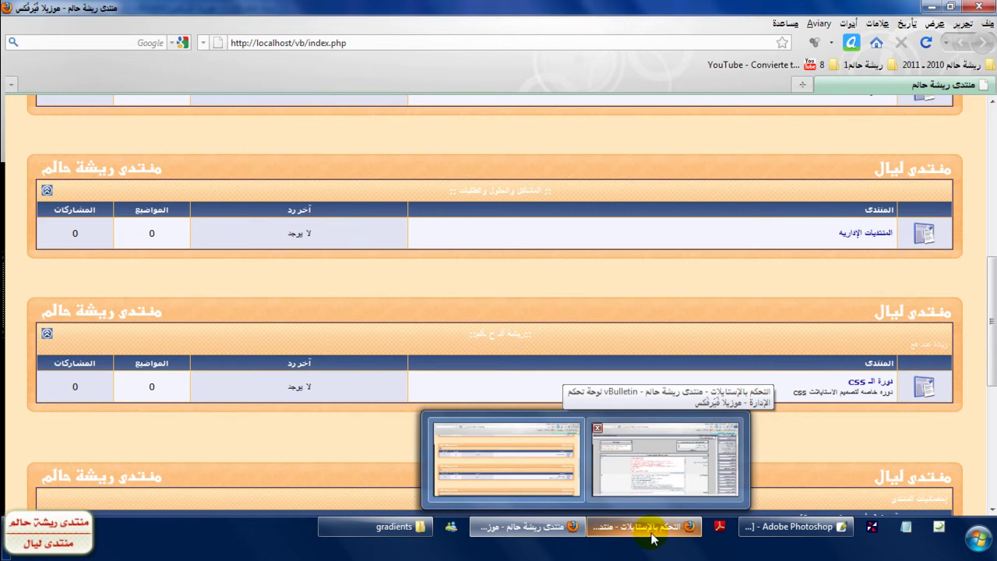
- In the style's CSS settings, replace the colour code in the Table Header background value with #FEBC52
left_click(650, 535)
left_click_drag(856, 133, 853, 208)
left_click_drag(864, 243, 857, 221)
scroll(645, 272, "down", 1)
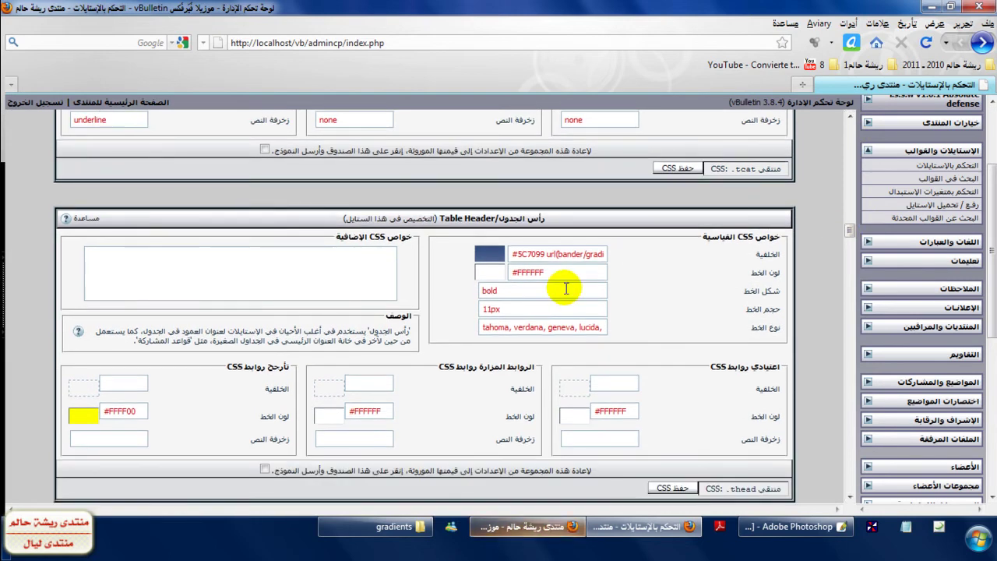
left_click(549, 528)
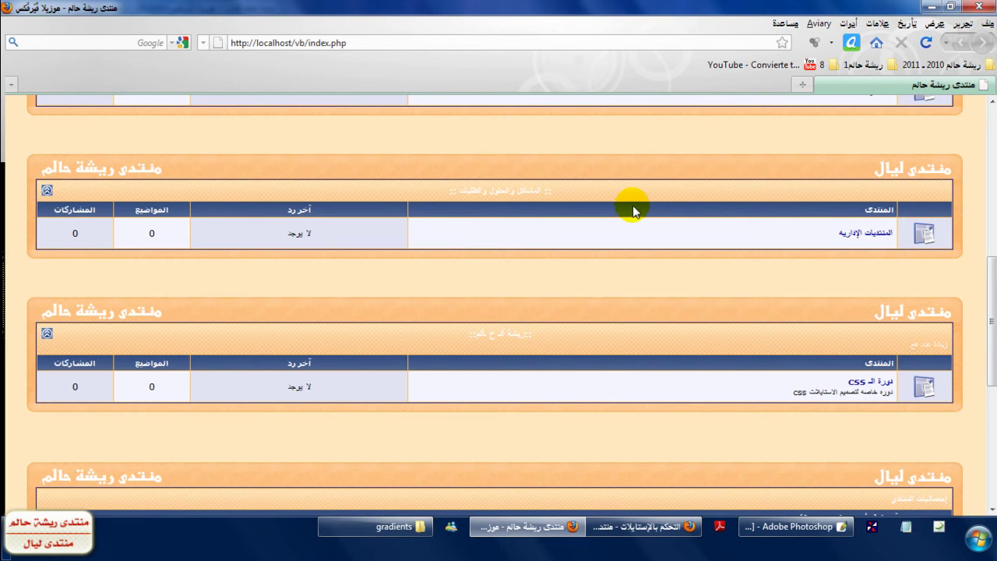
left_click(646, 529)
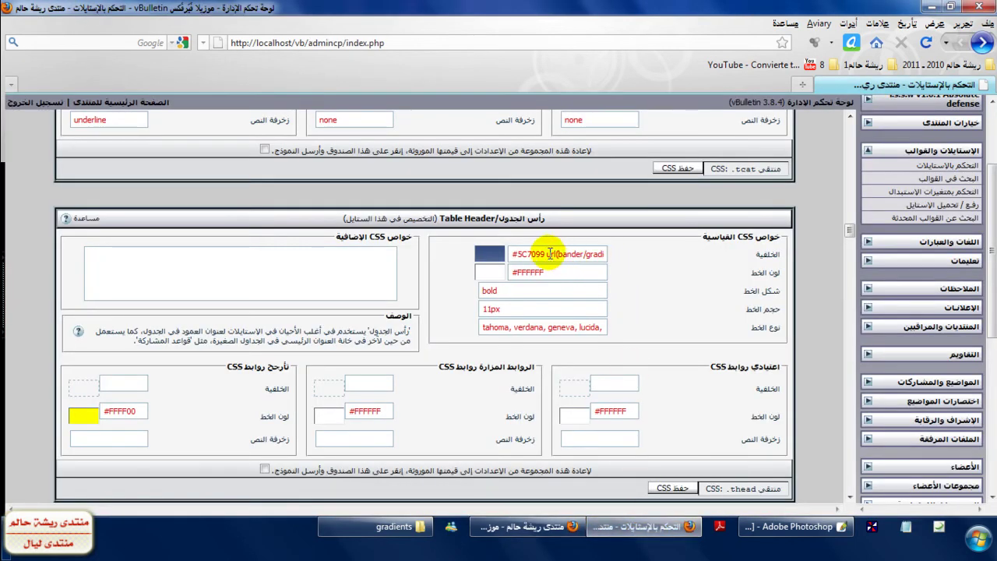
right_click(524, 253)
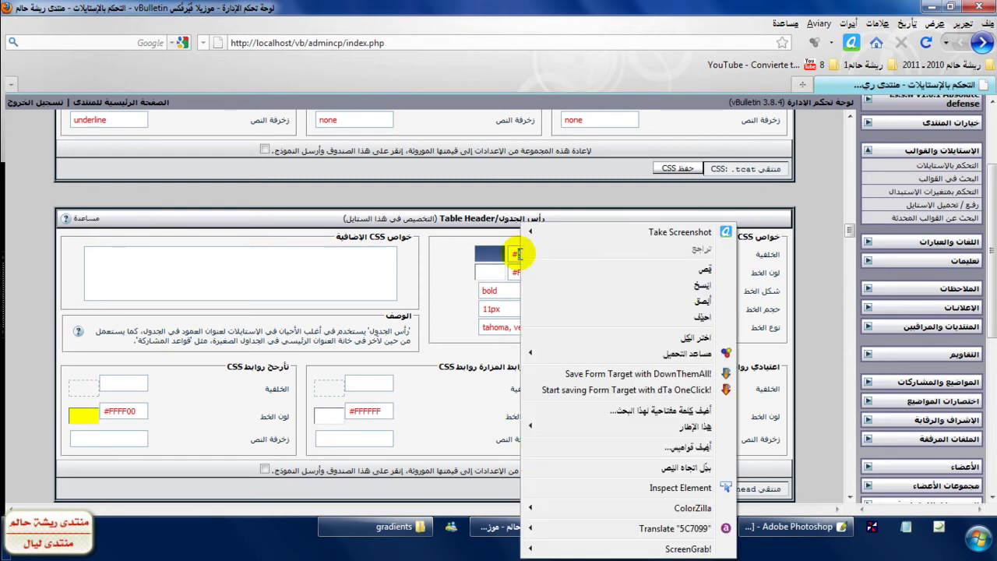
left_click(568, 294)
left_click(558, 267)
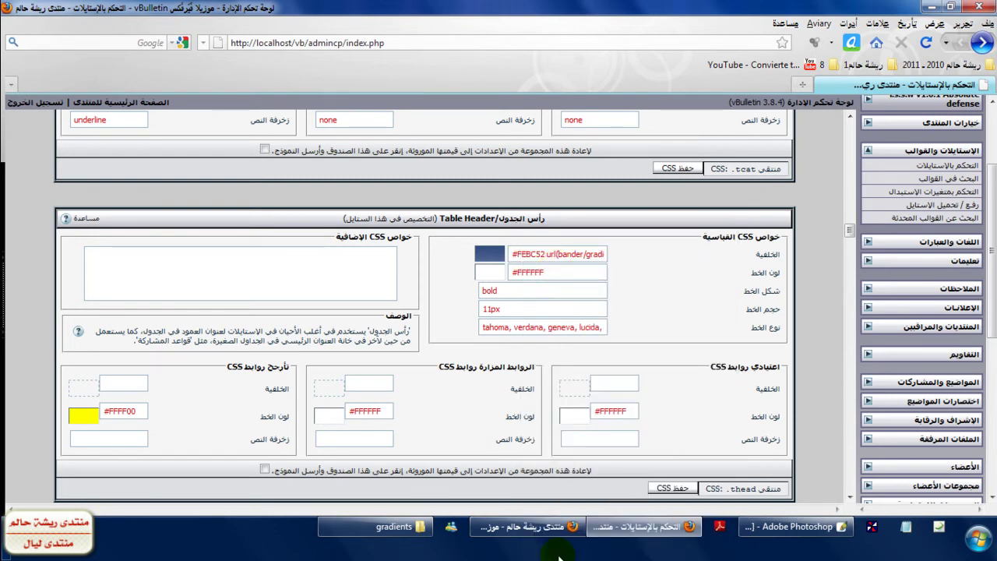
- Open gradient_thead from the gradients folder in Photoshop and convert it to RGB colour mode
left_click(389, 526)
left_click(600, 140)
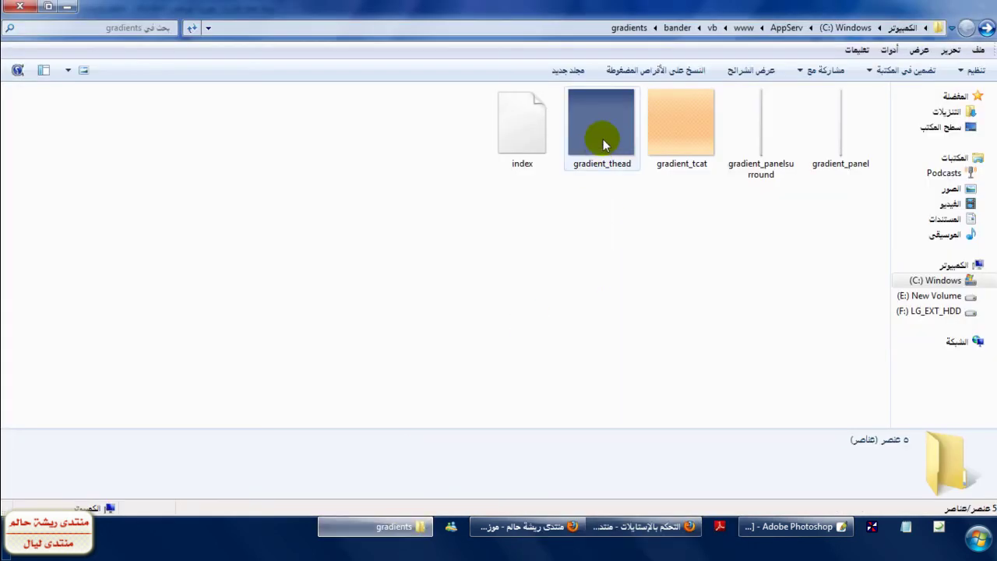
left_click_drag(600, 144, 634, 325)
left_click(877, 24)
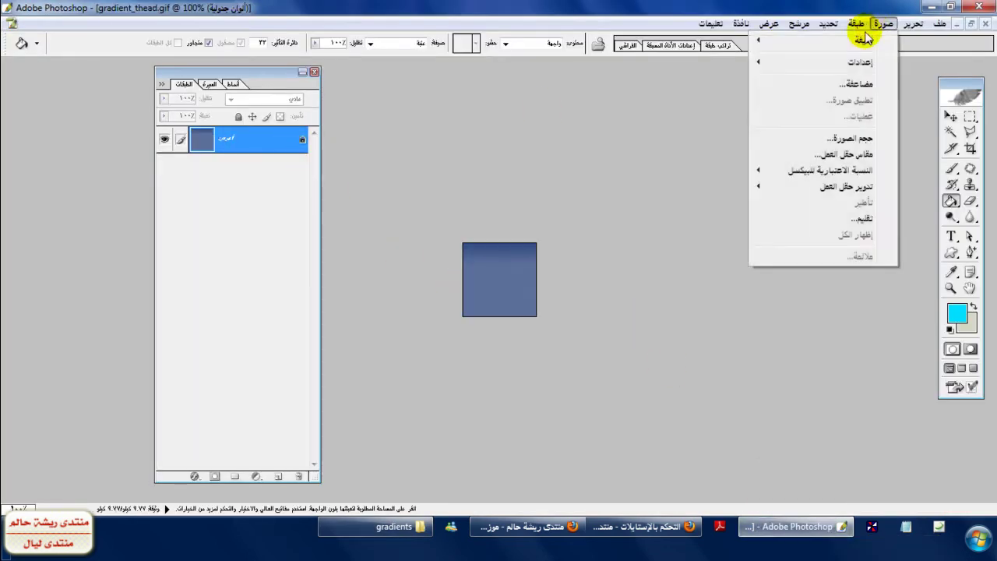
mouse_move(857, 40)
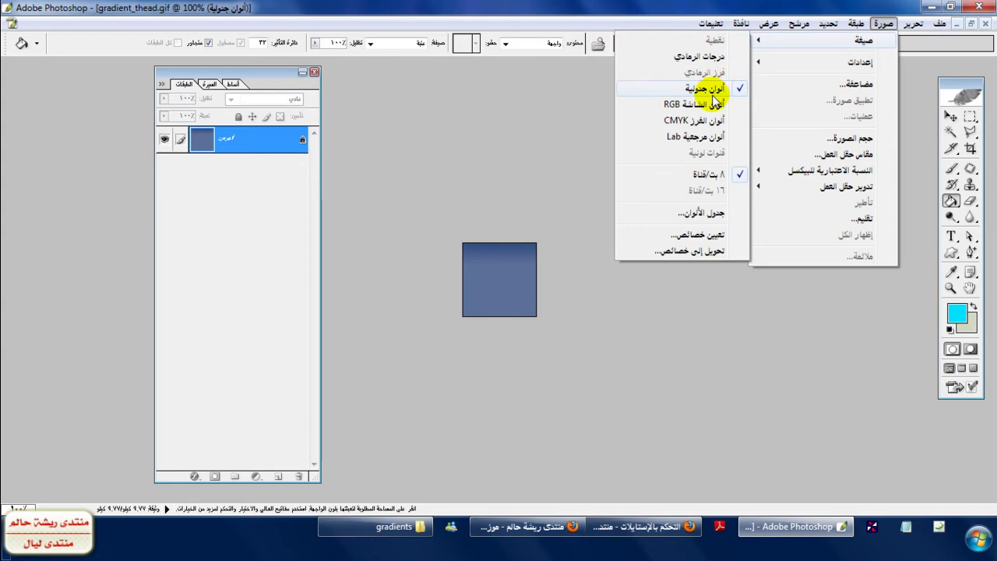
left_click(707, 103)
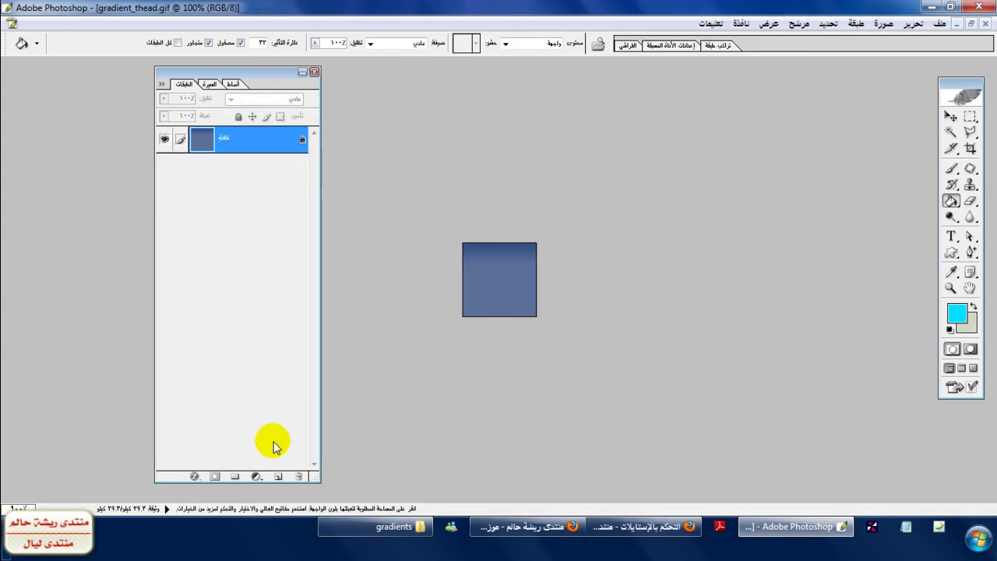
- Unlock the background layer, apply a Gradient Overlay with the peach-and-cream gradient, and merge it with a new empty layer
double_click(278, 138, "alt")
left_click(195, 476)
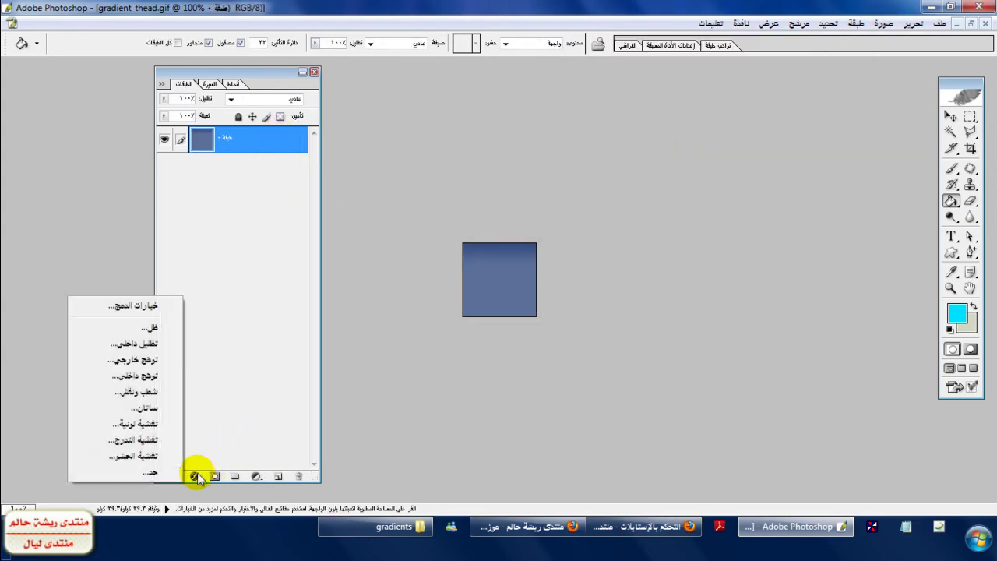
left_click(144, 439)
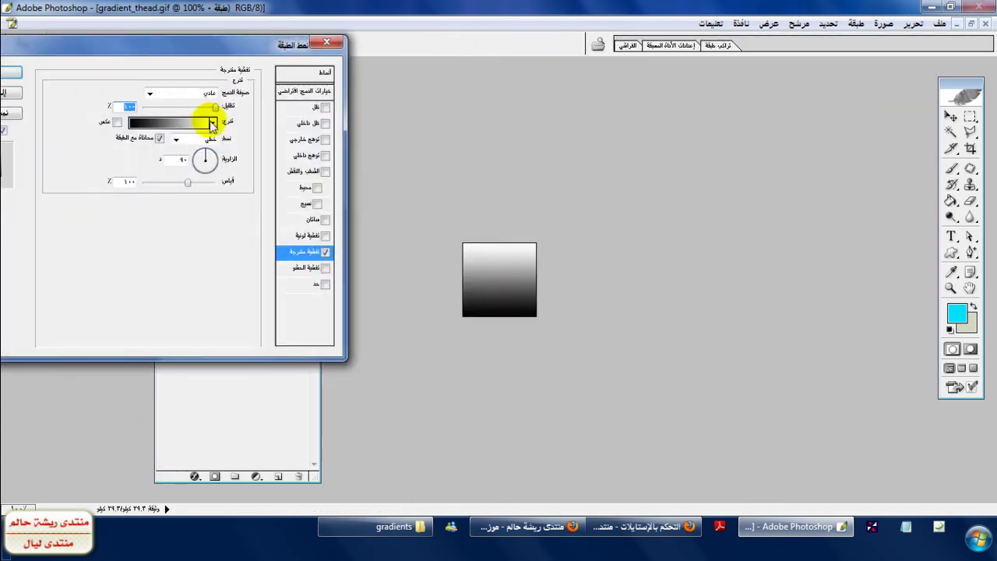
left_click(212, 123)
left_click(204, 403)
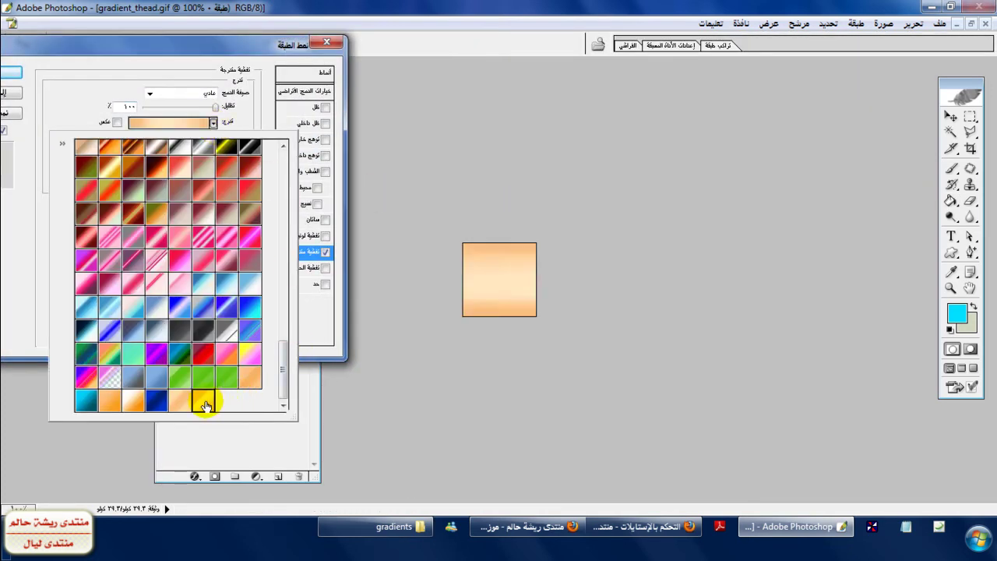
left_click(21, 72)
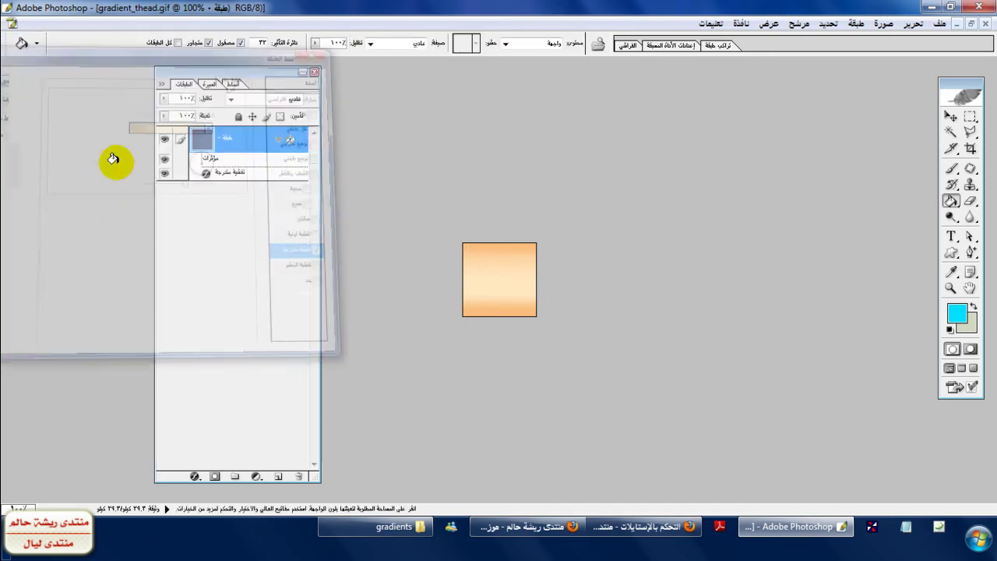
left_click(276, 476)
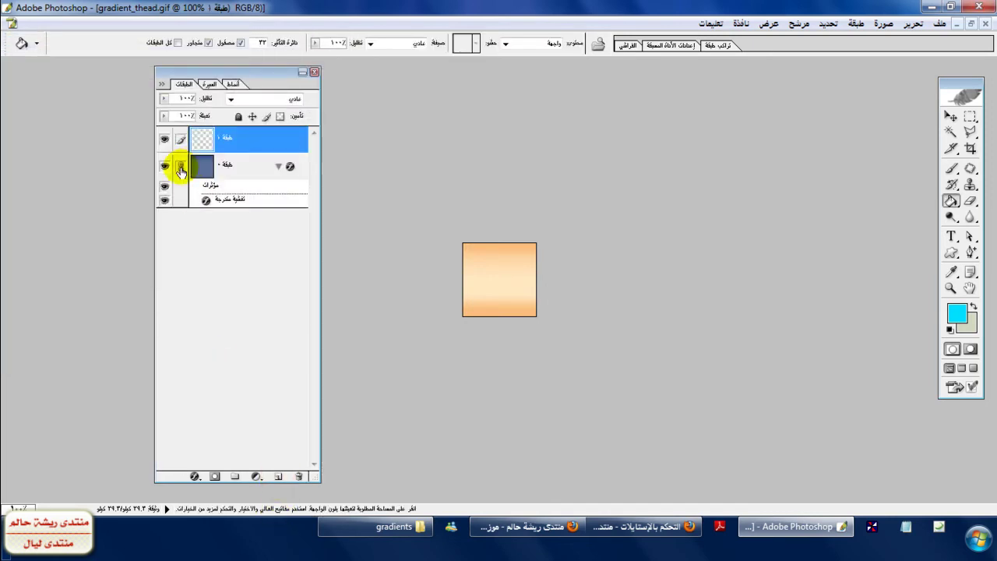
key("ctrl+e")
- Add a Pattern Overlay to the merged layer using the vertical stripe pattern
left_click(195, 476)
left_click(170, 458)
left_click(213, 134)
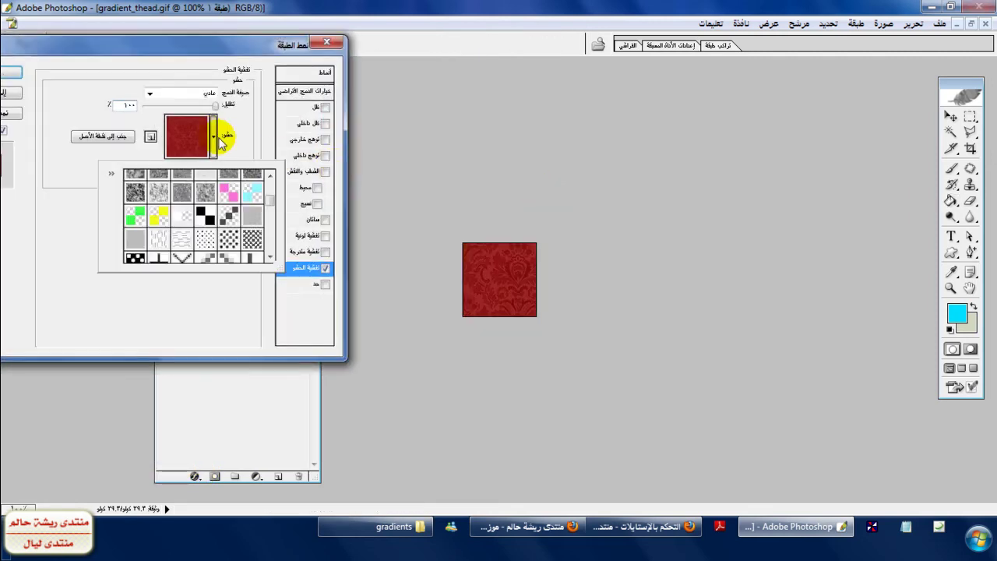
left_click(251, 191)
left_click(252, 238)
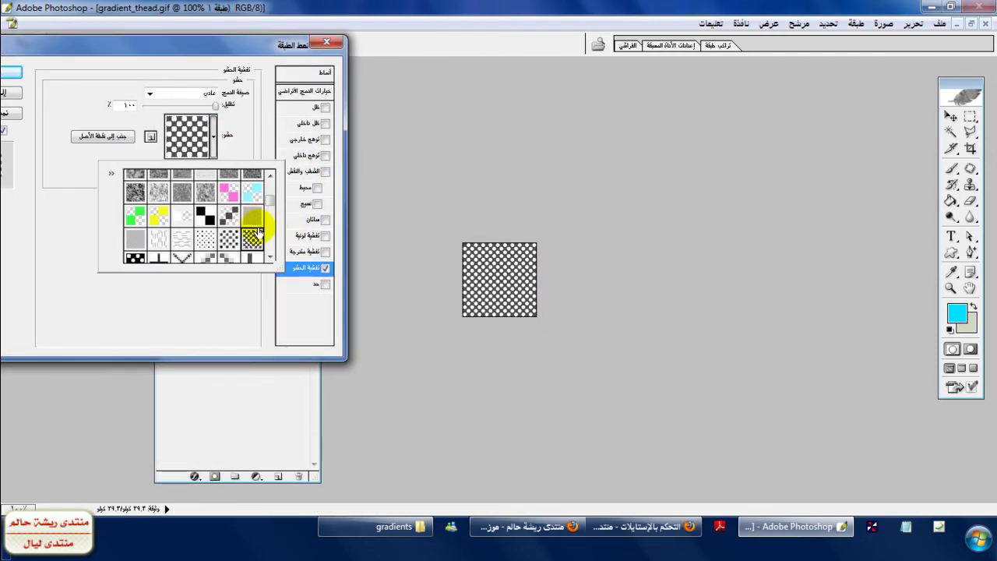
left_click(255, 257)
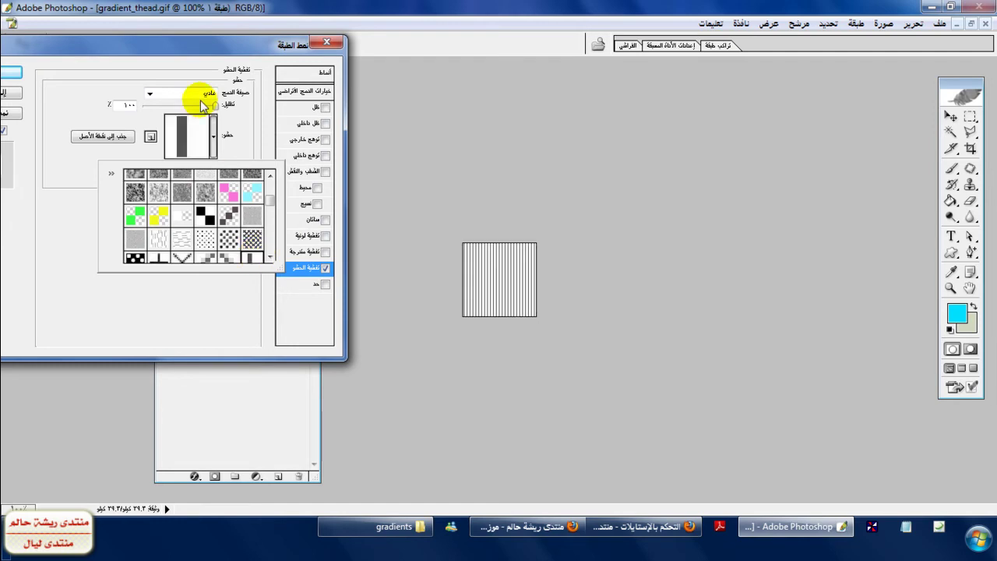
- Set the Pattern Overlay's blend mode to Color Burn, reduce its opacity to roughly half, and accept the layer style
left_click(200, 100)
scroll(201, 99, "down", 5)
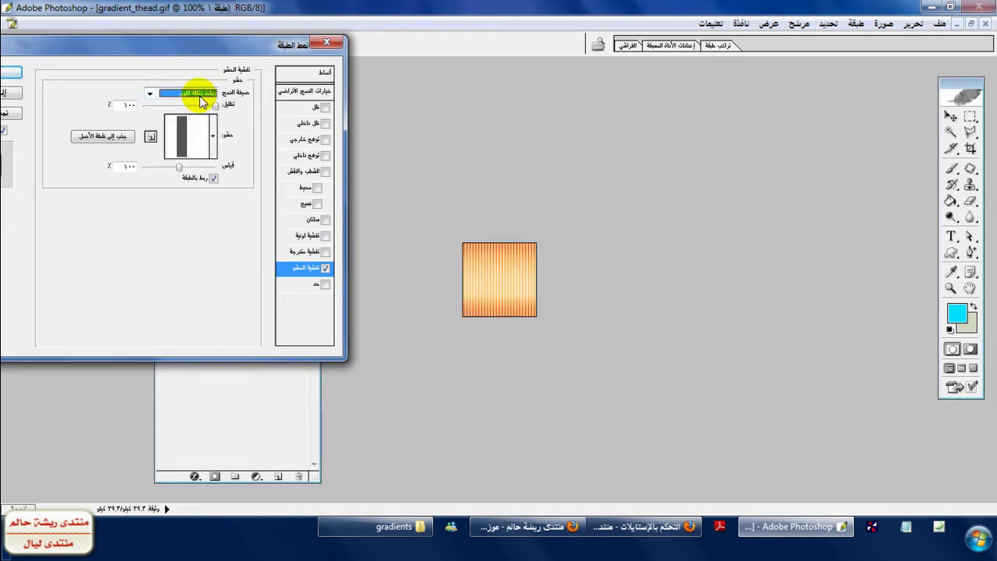
scroll(201, 100, "down", 1)
left_click_drag(216, 106, 174, 106)
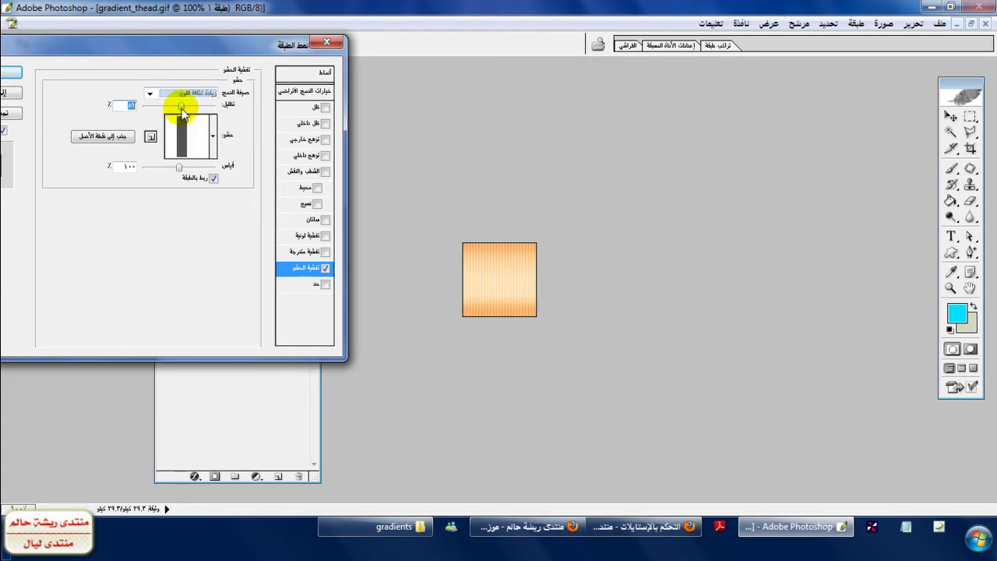
left_click(5, 72)
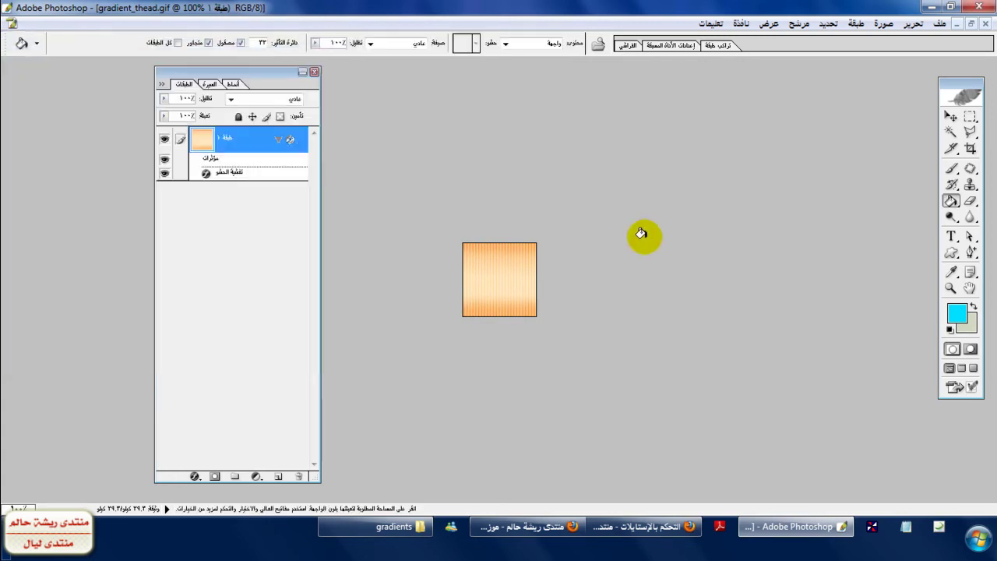
- Save the image as CompuServe GIF over gradient_thead in the gradients folder, accepting the indexed colour and GIF options
left_click(940, 23)
left_click(903, 204)
left_click(605, 303)
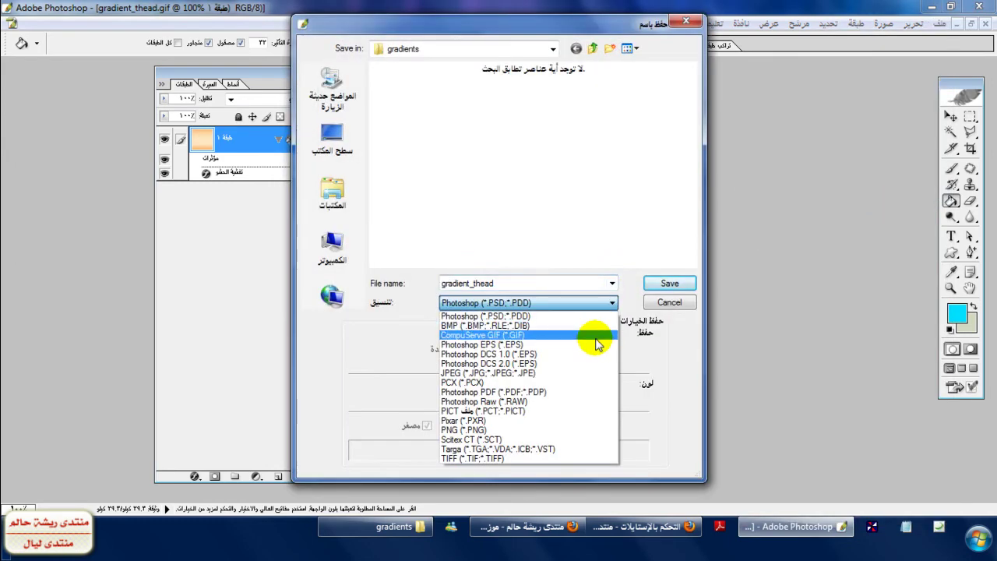
left_click(597, 335)
left_click(647, 125)
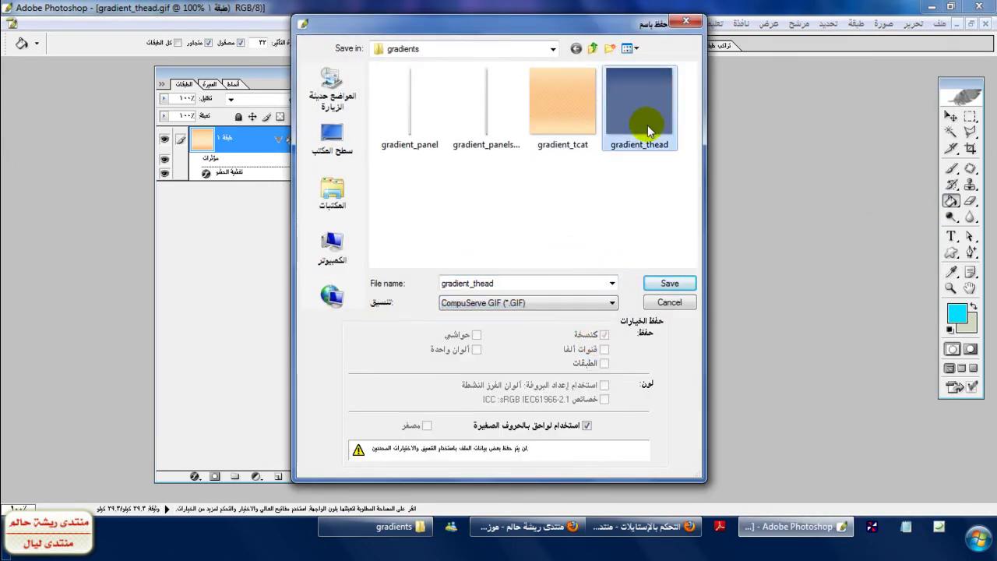
left_click(668, 284)
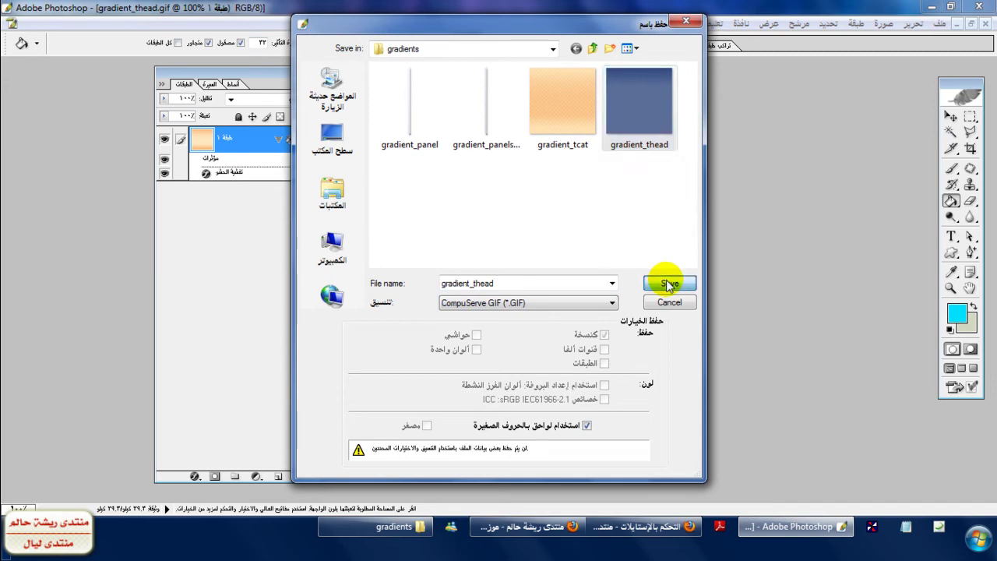
left_click(436, 207)
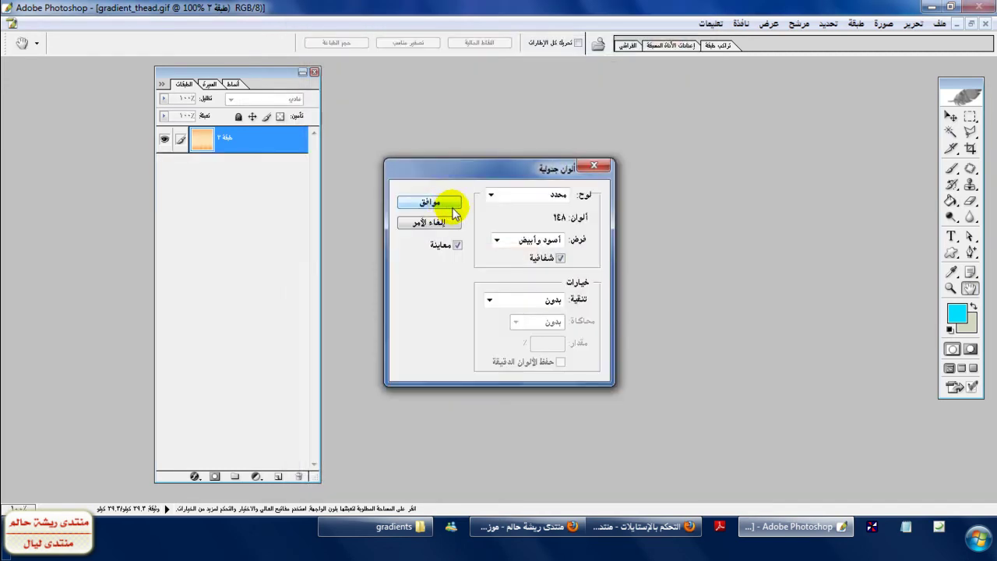
left_click(441, 207)
left_click(458, 254)
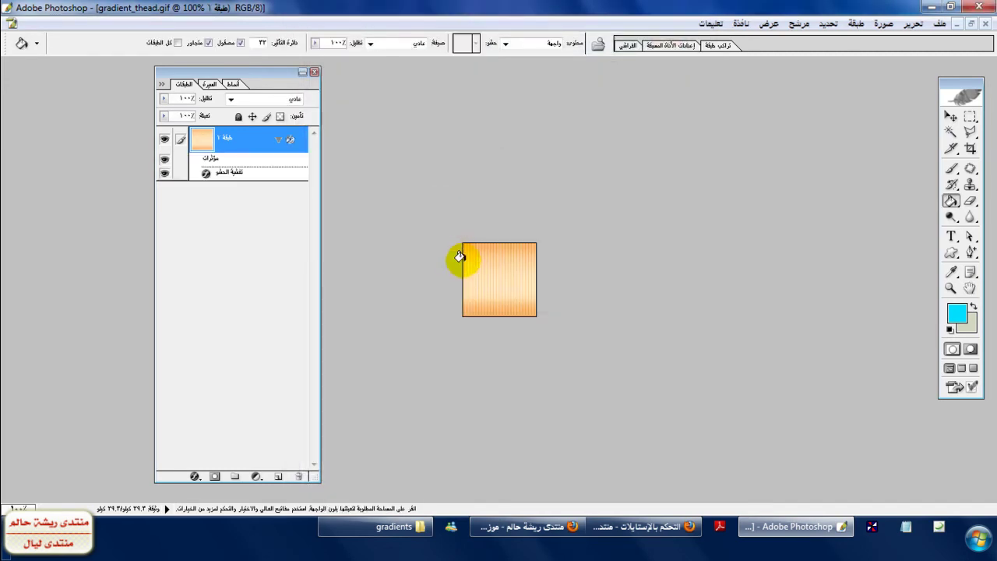
- In Firefox, save the CSS and check the column header backgrounds on the forum home page
left_click(600, 527)
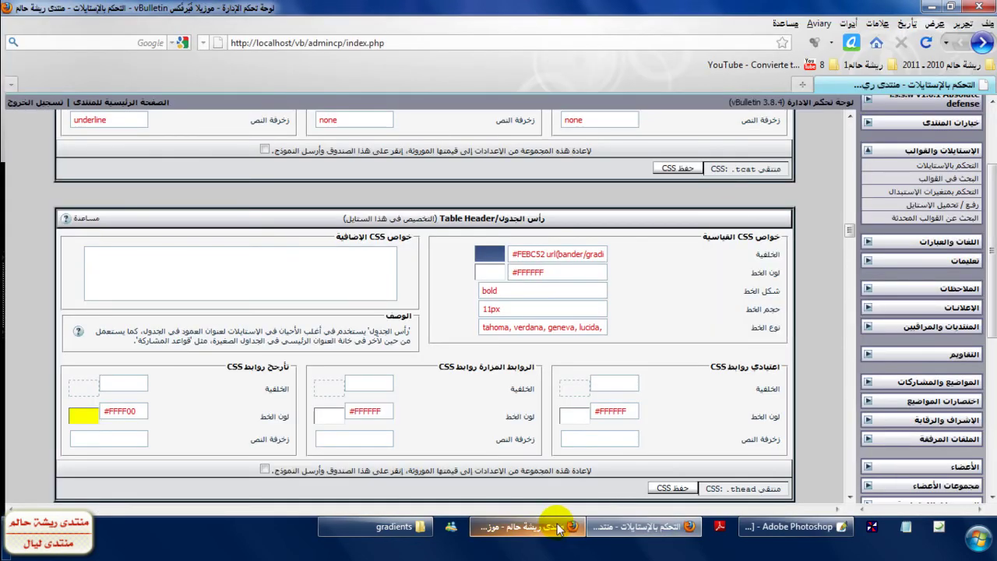
left_click(676, 168)
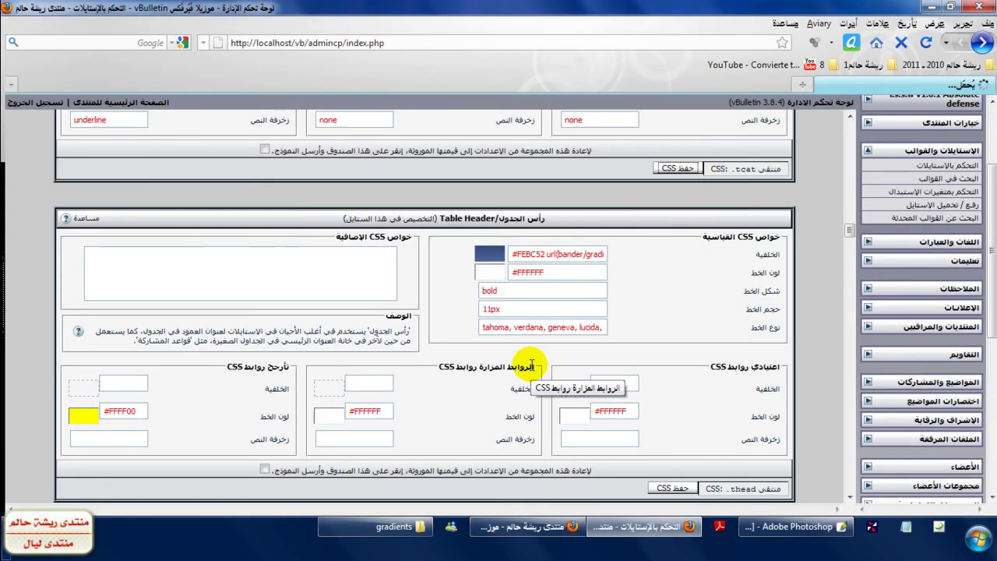
left_click(549, 528)
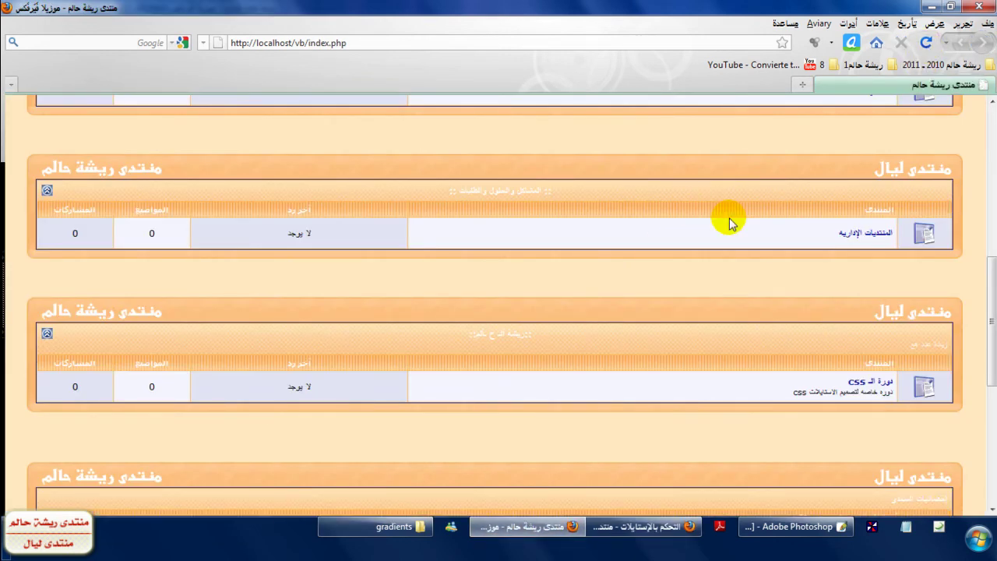
left_click_drag(992, 367, 990, 234)
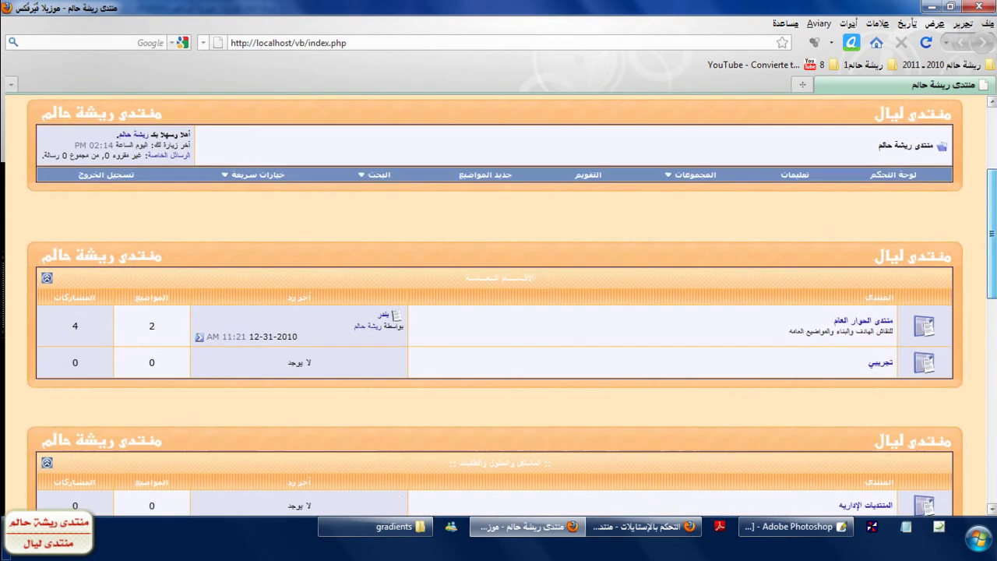
- Examine the Table Footer CSS settings and compare them with the lower part of the forum home page
left_click(651, 526)
left_click_drag(848, 133, 874, 251)
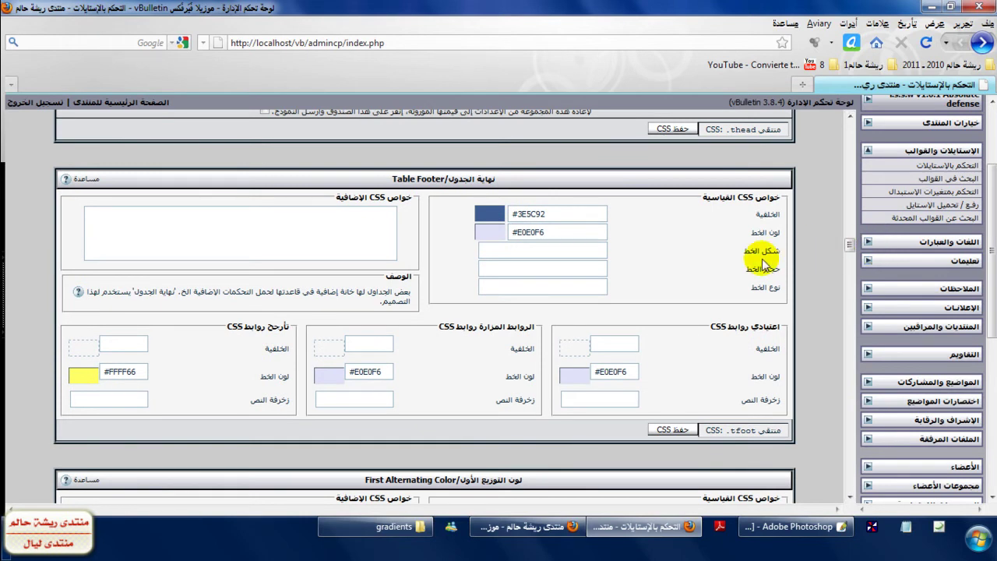
left_click(527, 526)
scroll(498, 311, "down", 10)
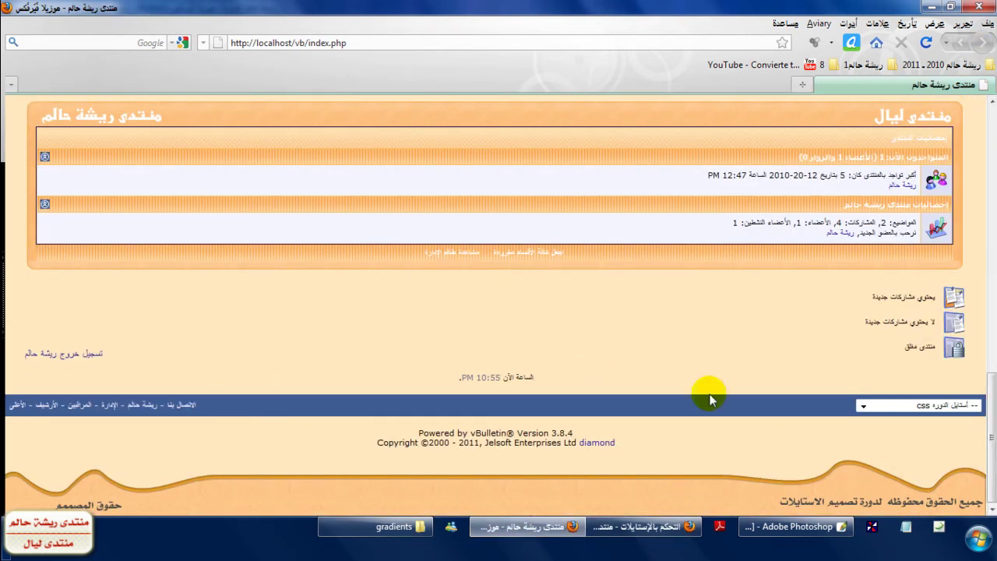
- In Photoshop, close gradient_thead.gif and gradient_tcat.gif without saving the changes
left_click(791, 526)
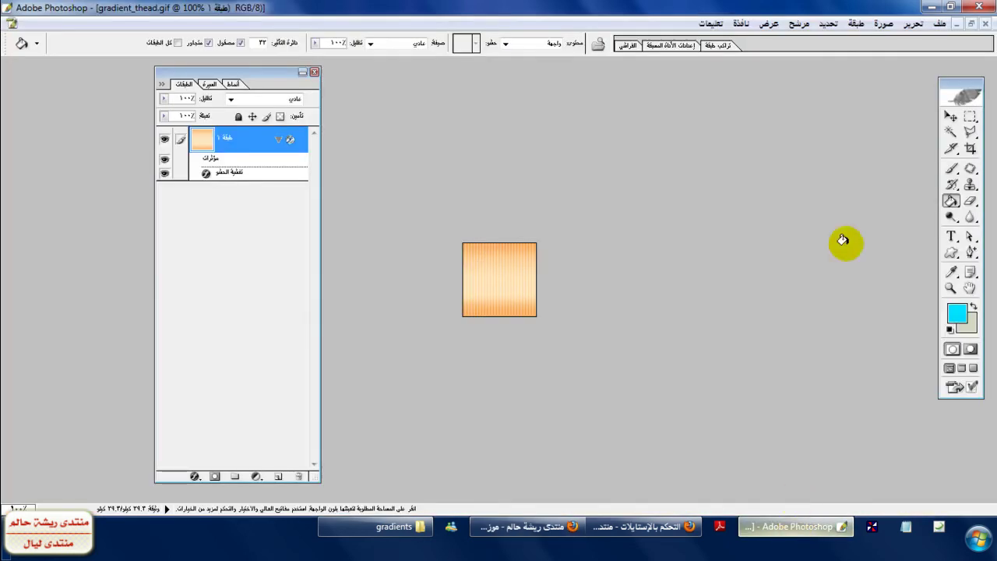
left_click(985, 24)
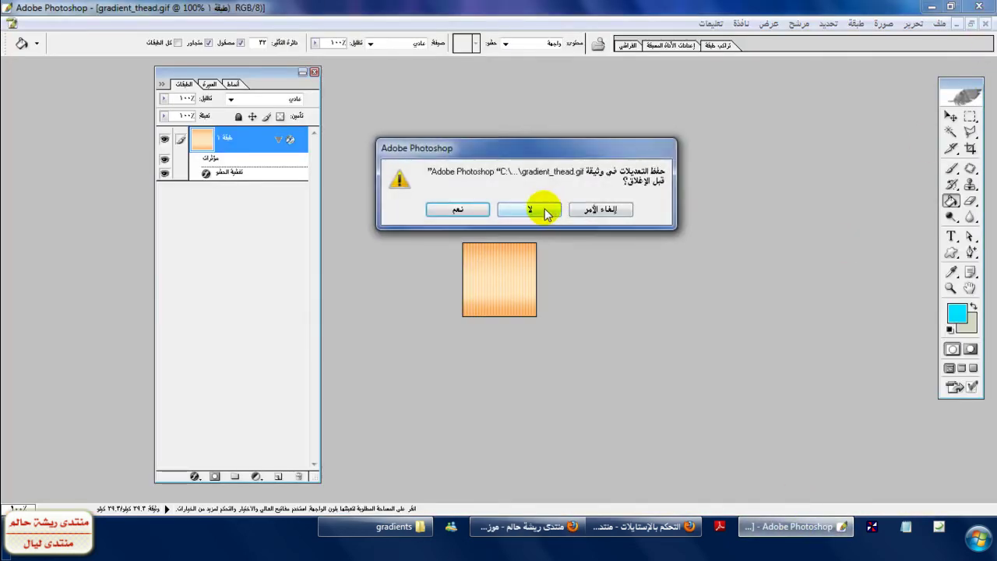
left_click(548, 209)
left_click(985, 24)
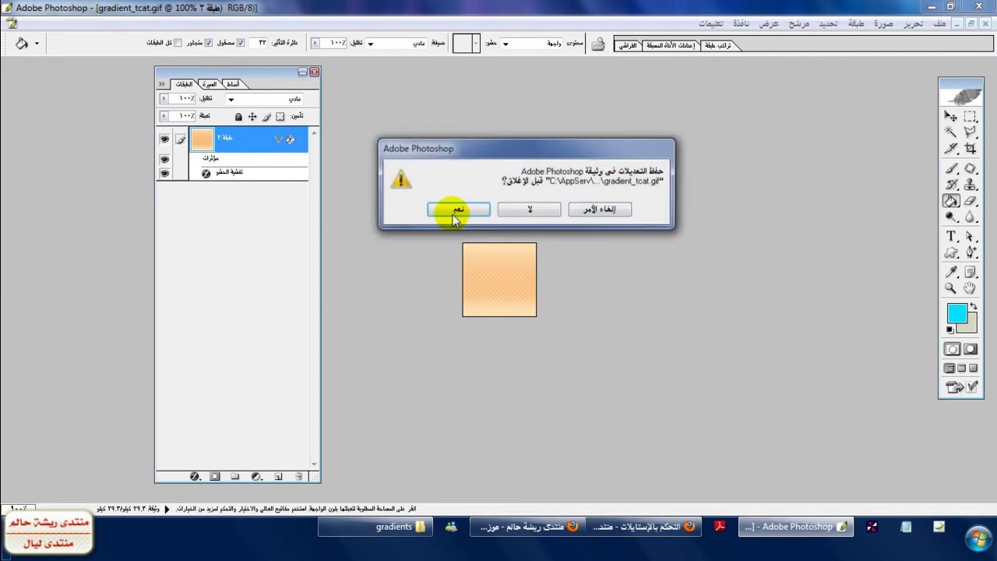
left_click(530, 209)
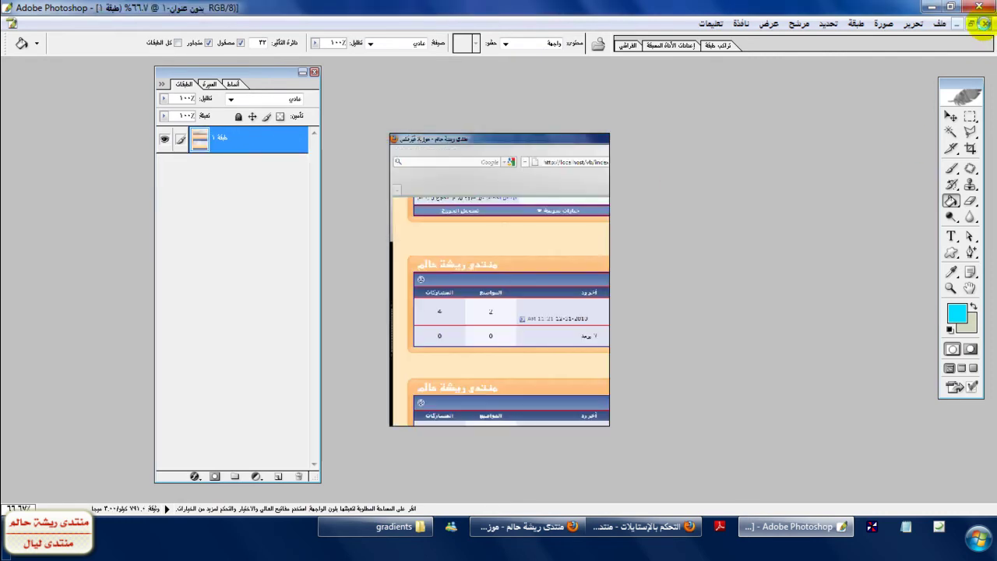
- In Photoshop, choose the light orange FFCE7F as the foreground colour in the Color Picker and copy its hex code
left_click(985, 24)
left_click(494, 208)
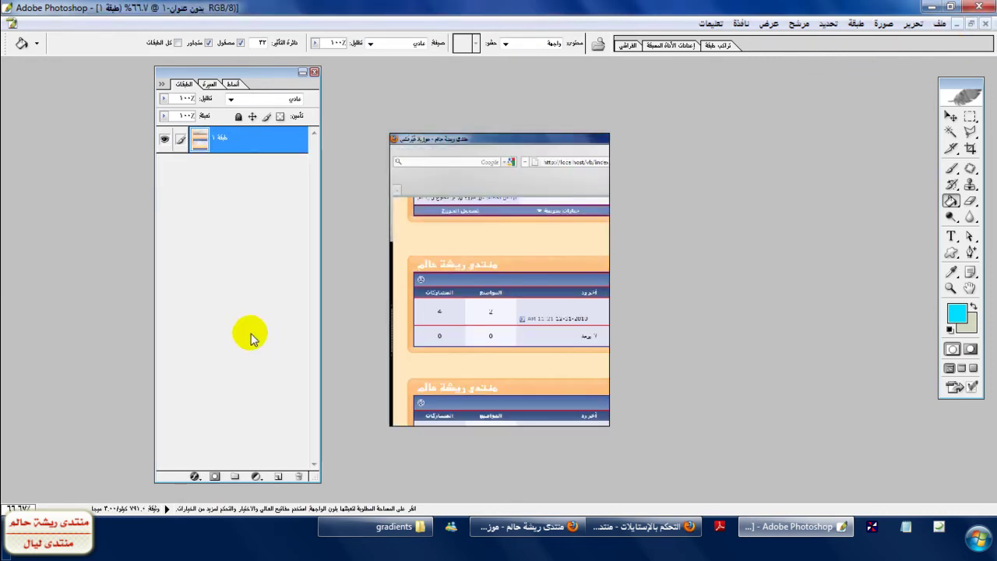
left_click(958, 313)
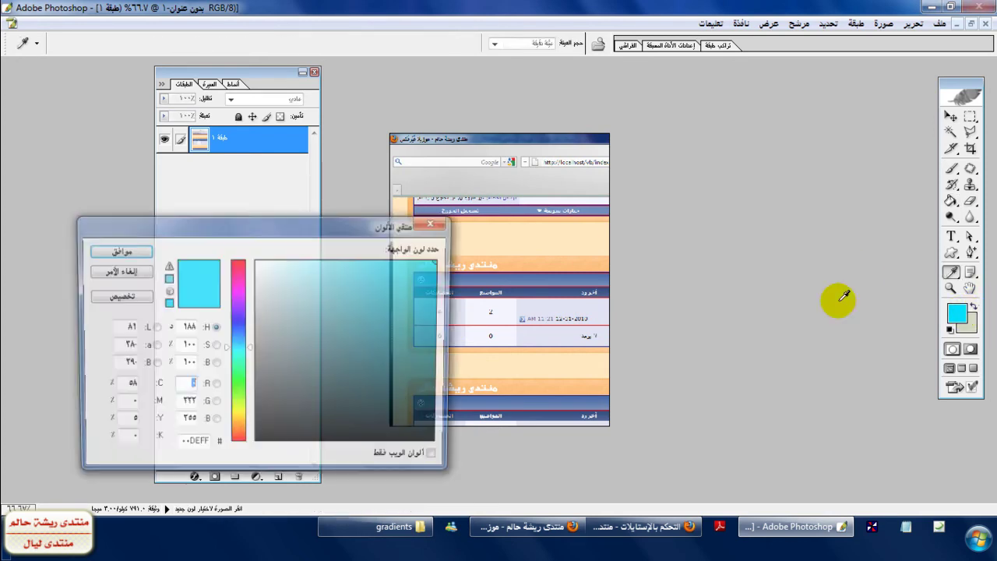
left_click(566, 246)
left_click(570, 530)
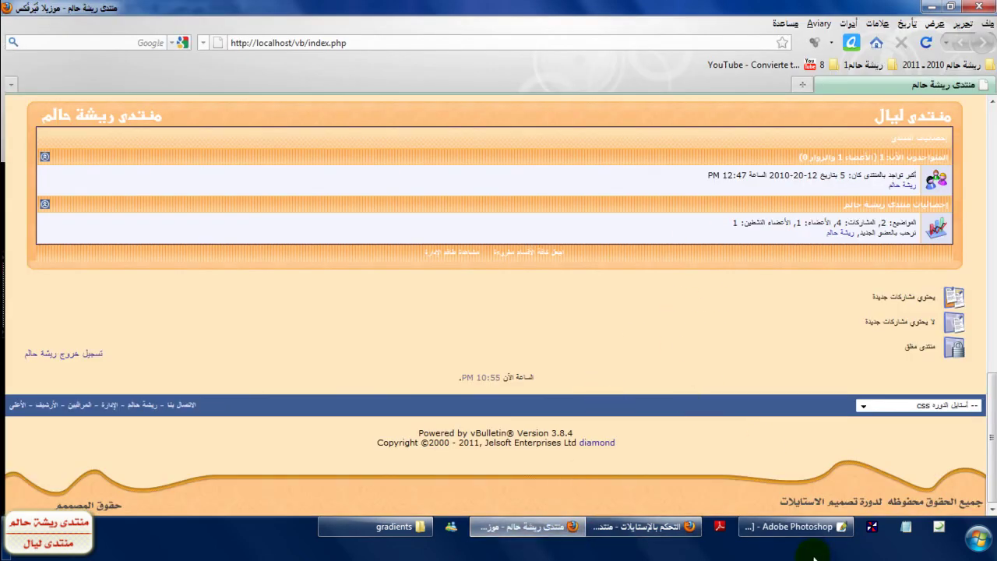
left_click(794, 527)
left_click_drag(328, 261, 366, 256)
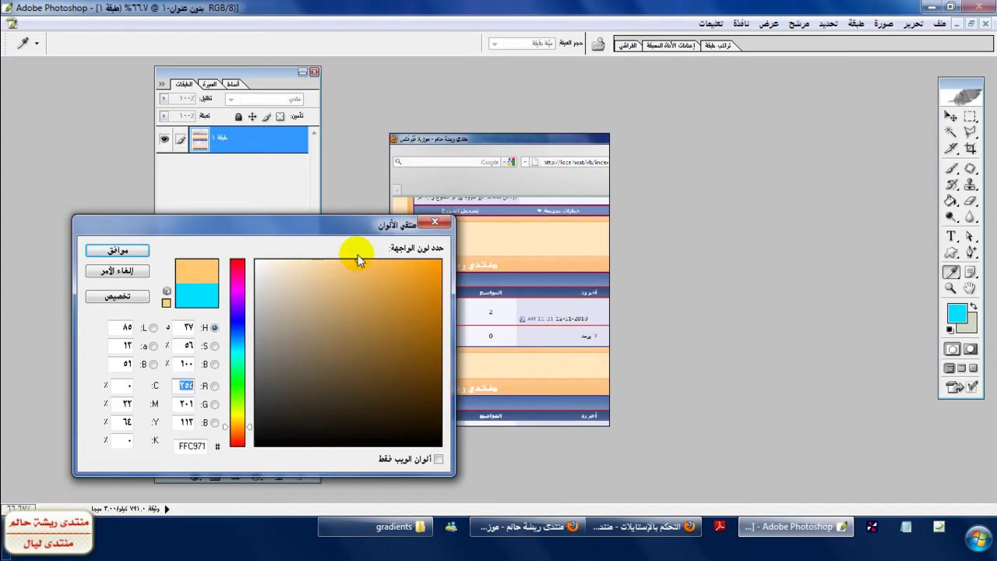
left_click_drag(355, 258, 348, 259)
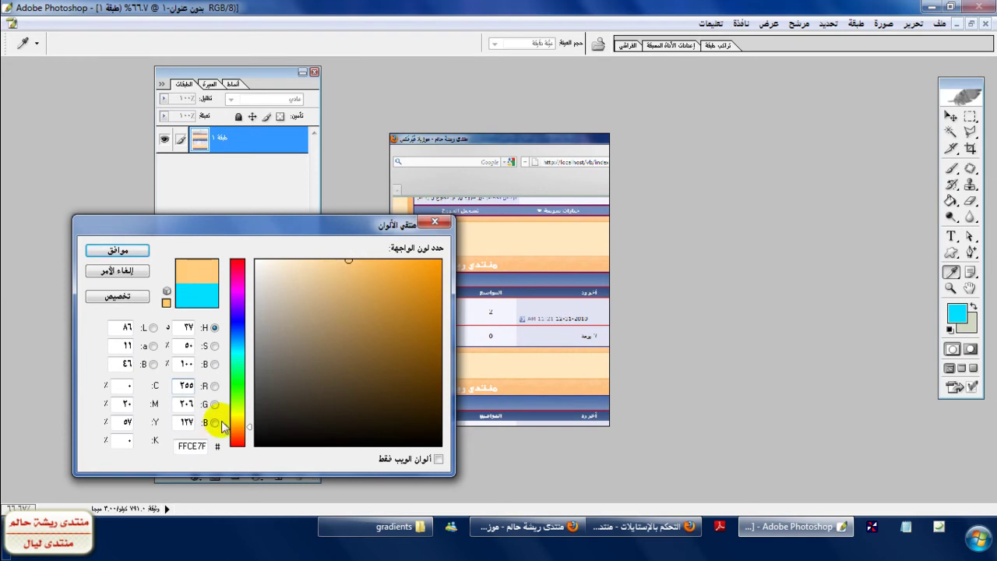
right_click(193, 445)
left_click(353, 282)
- In Firefox, set the Table Footer background to #FFCE7F, save the CSS and reload the forum home page
left_click(634, 526)
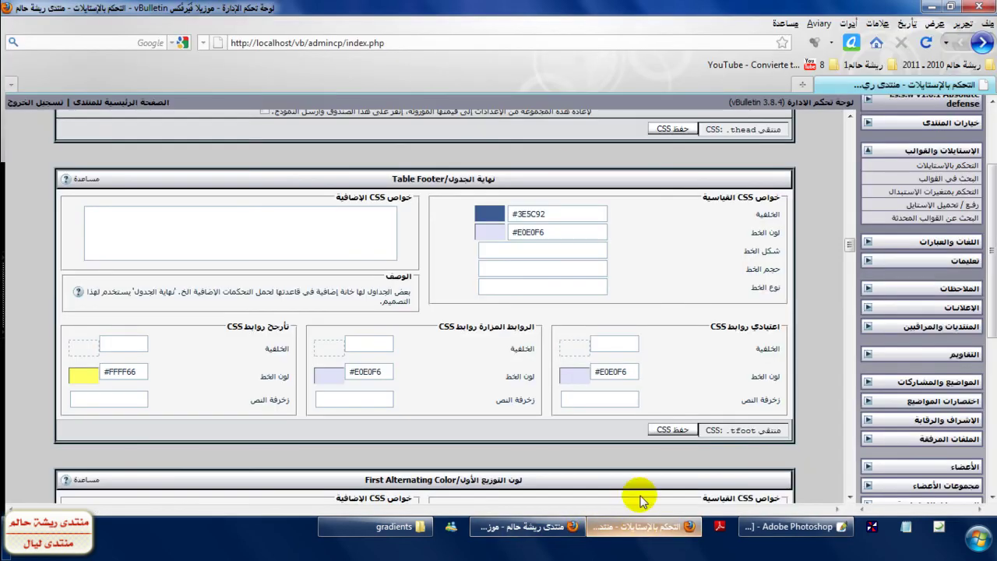
left_click_drag(485, 176, 453, 177)
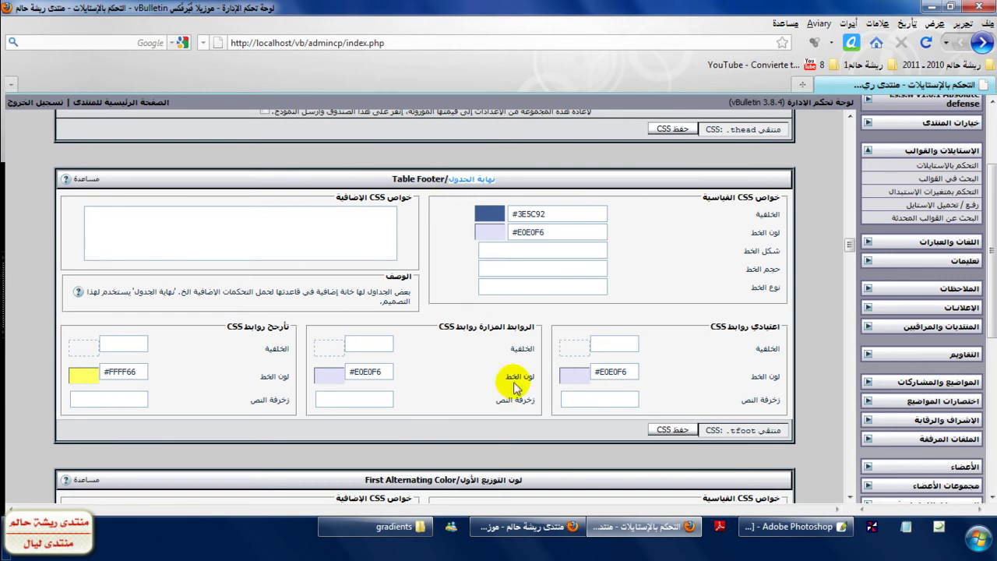
left_click(529, 526)
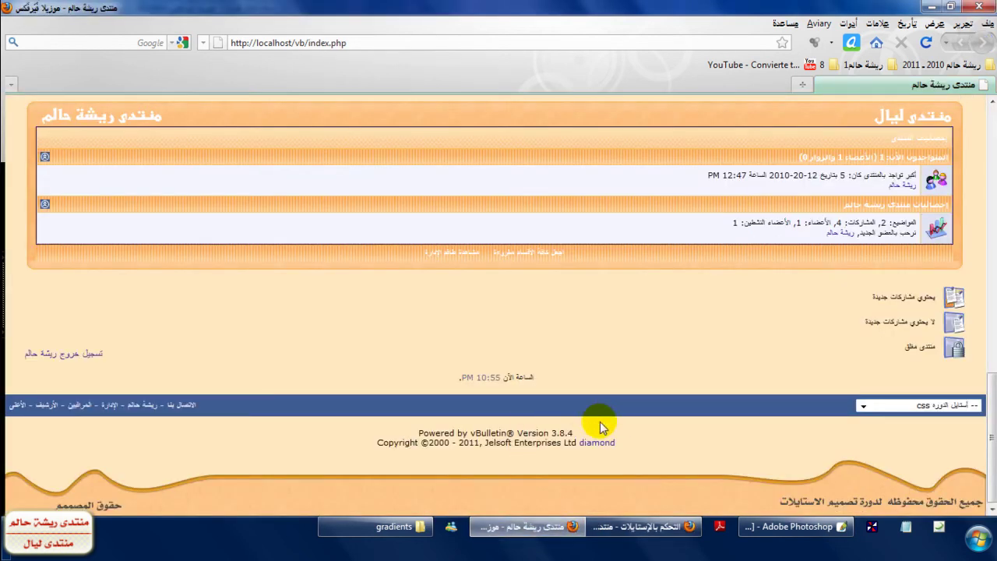
left_click(642, 527)
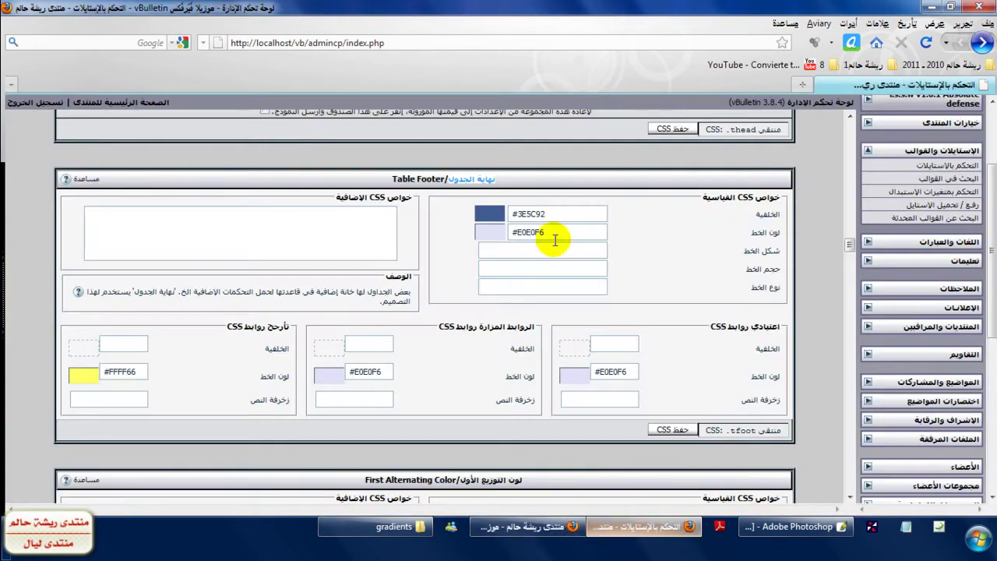
left_click_drag(547, 214, 528, 216)
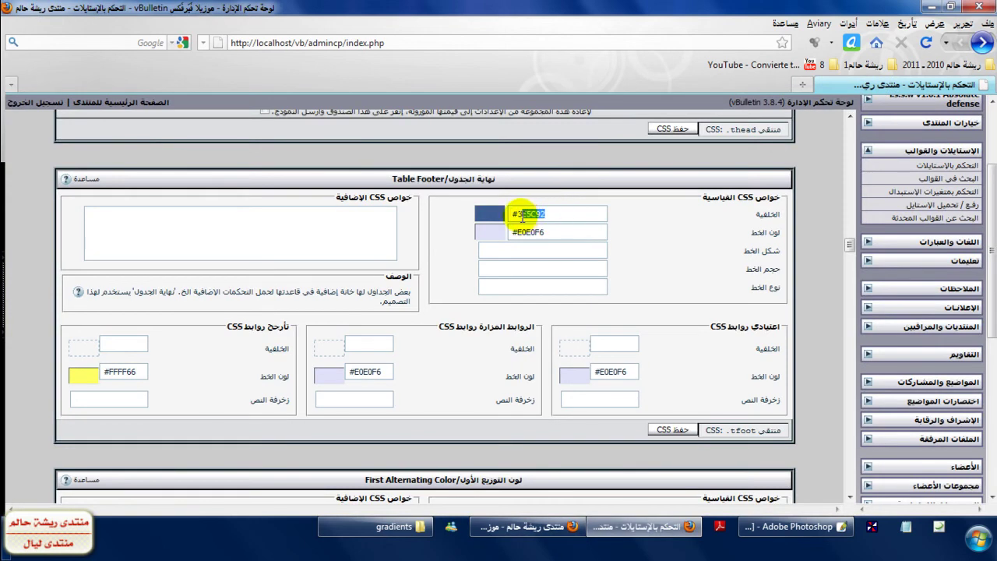
right_click(518, 218)
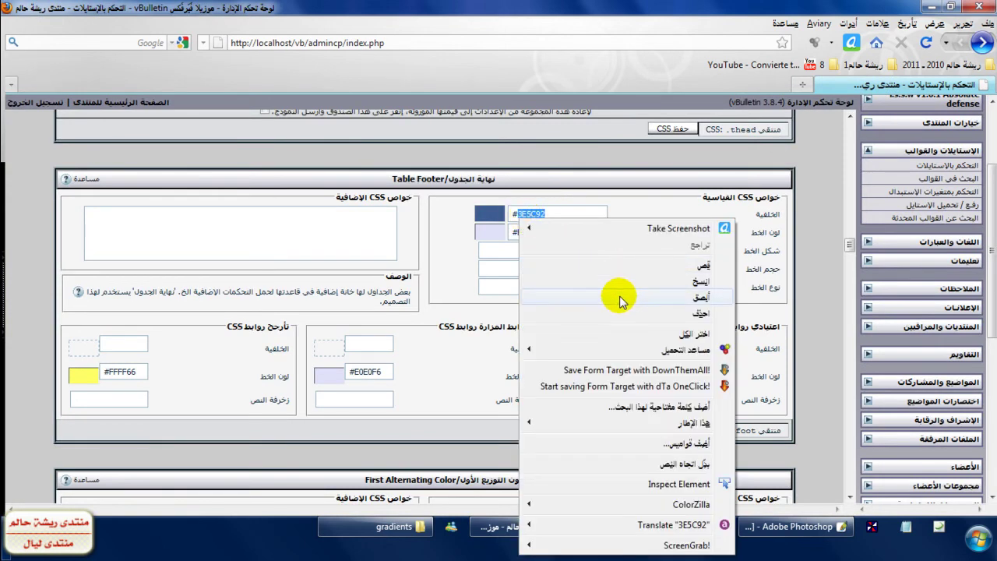
left_click(617, 296)
left_click(687, 432)
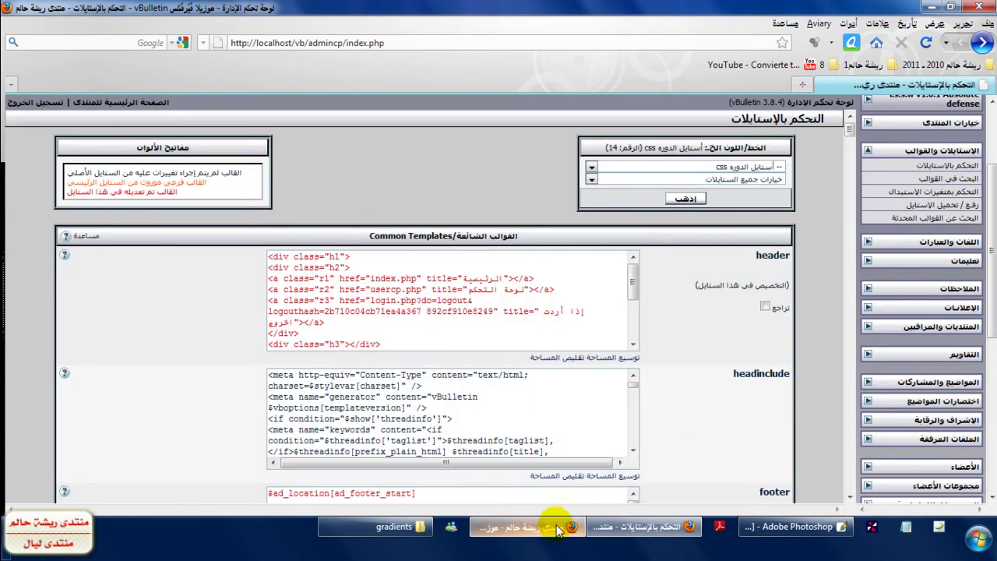
left_click(530, 526)
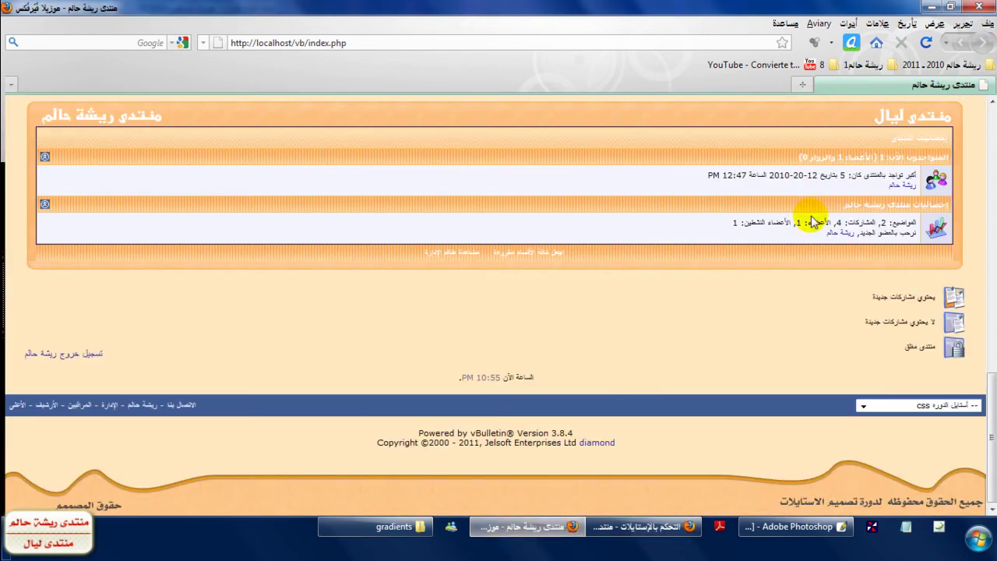
left_click(925, 44)
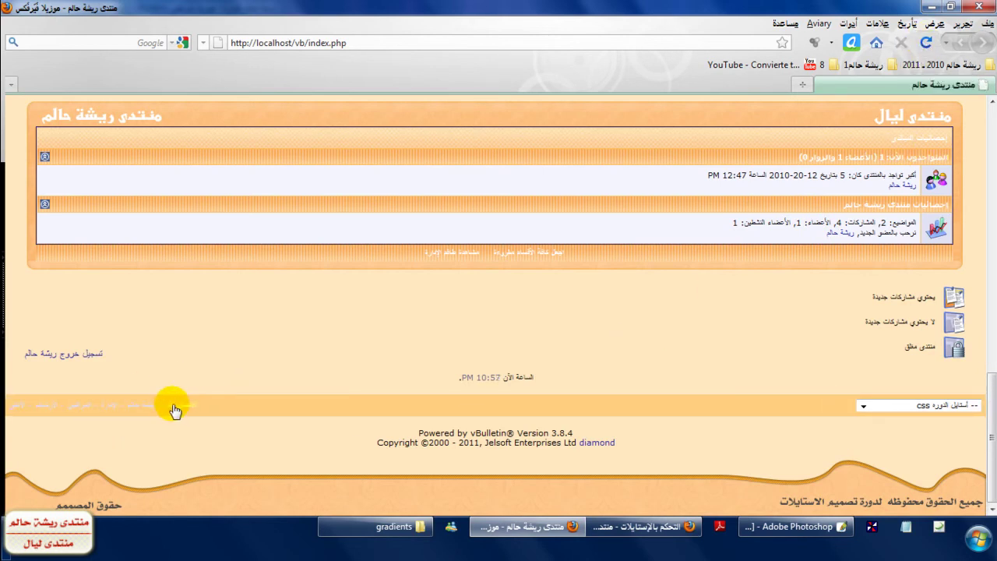
- Find the First Alternating Color CSS settings and compare them with the forum table columns on the home page
left_click(638, 526)
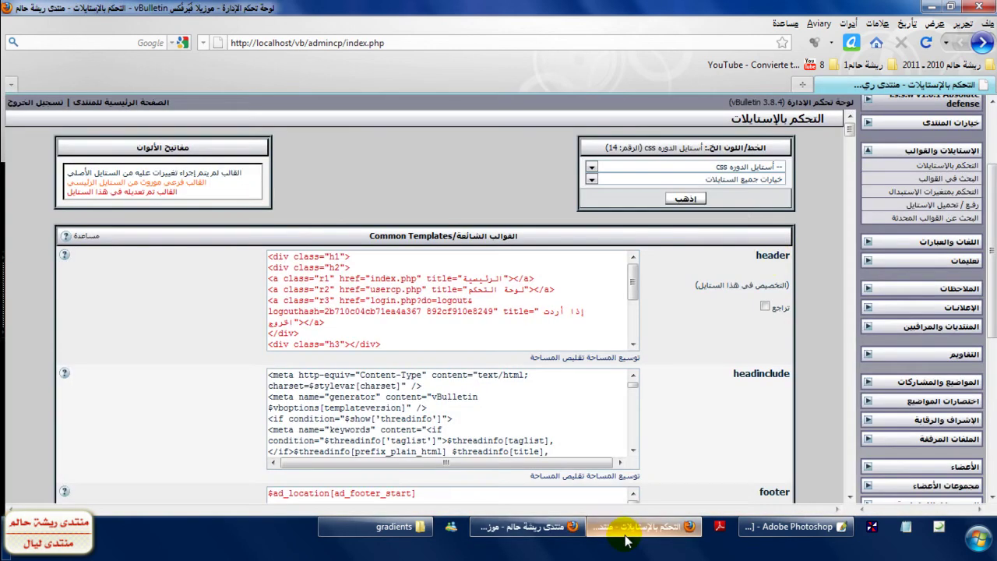
left_click_drag(850, 125, 867, 259)
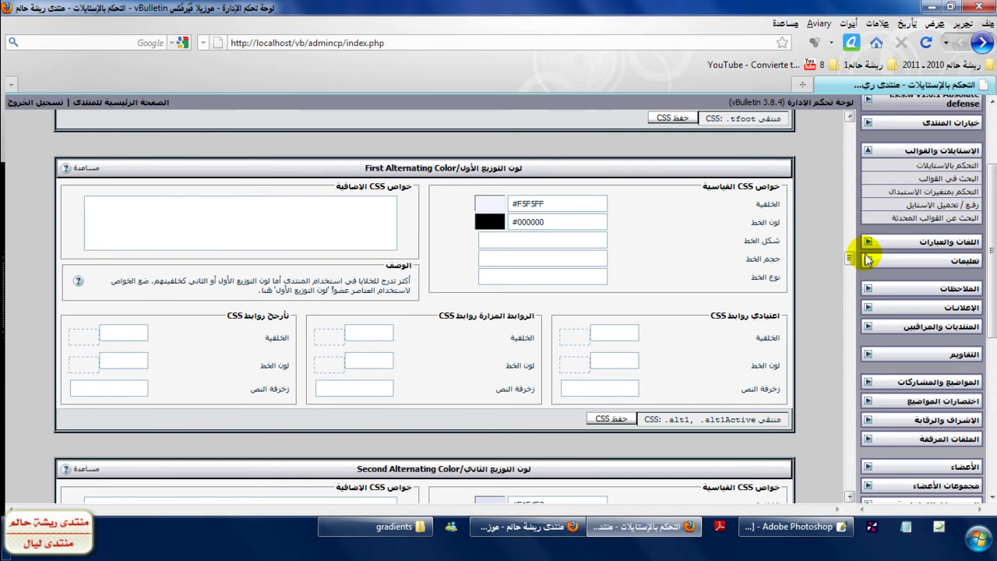
left_click(560, 535)
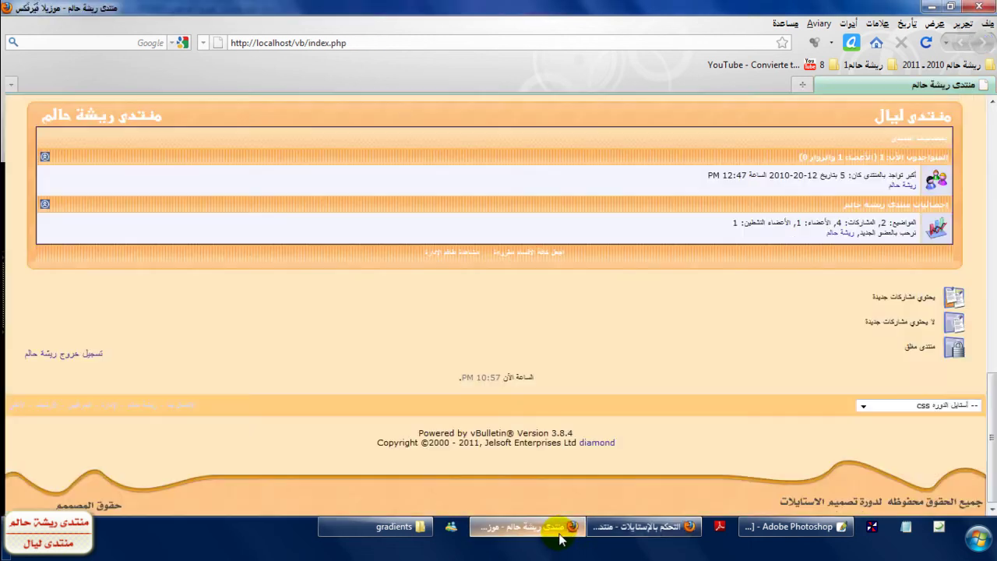
left_click_drag(991, 436, 992, 242)
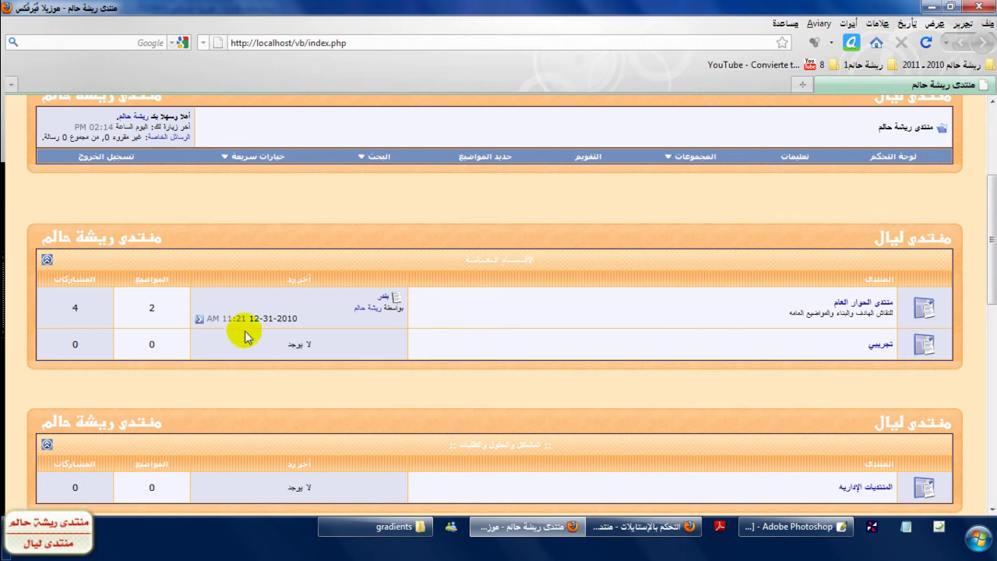
double_click(148, 278)
double_click(878, 278)
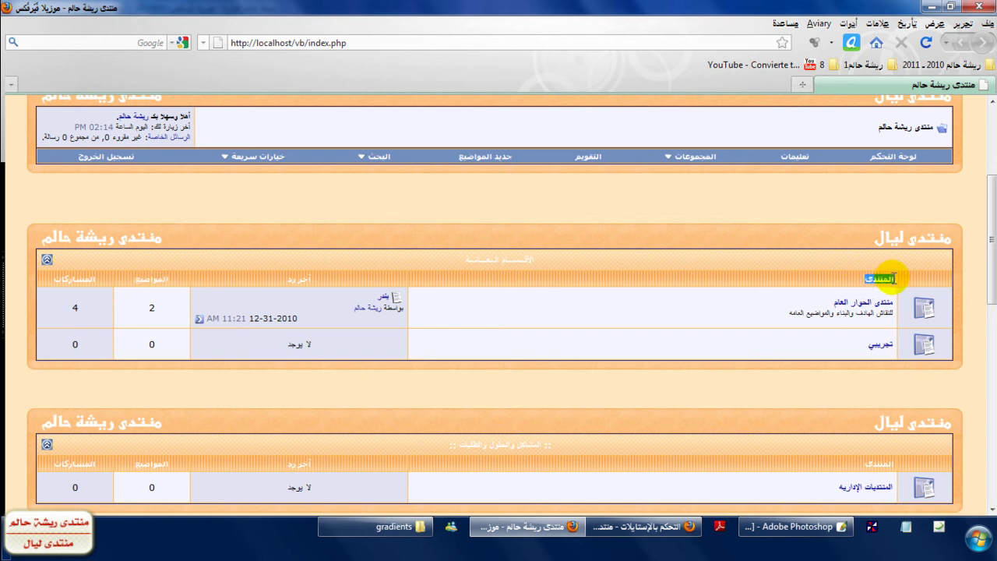
left_click(276, 303)
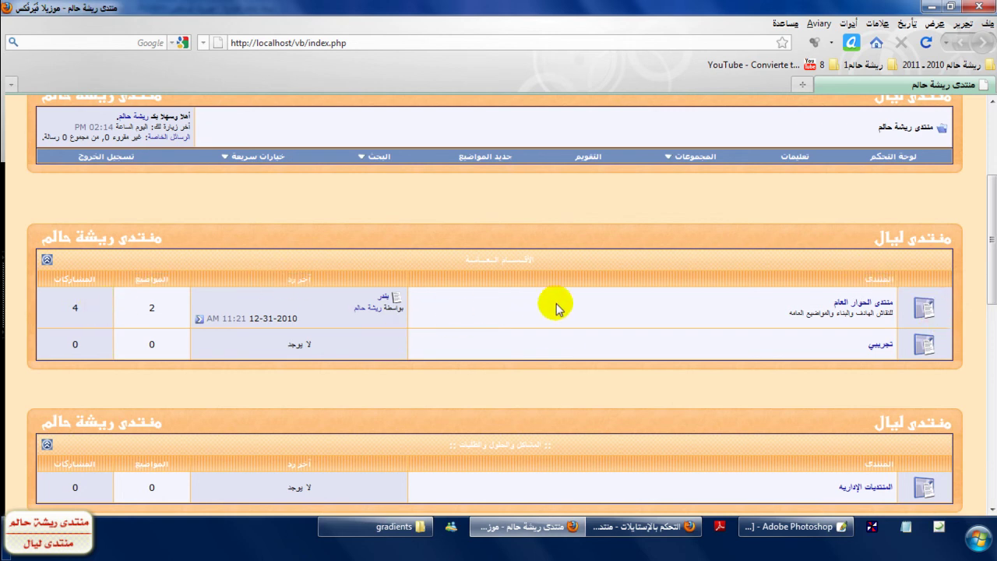
- In Photoshop, choose the pale orange FFECCC in the Color Picker and copy its hex code
left_click(777, 534)
left_click_drag(307, 269, 284, 257)
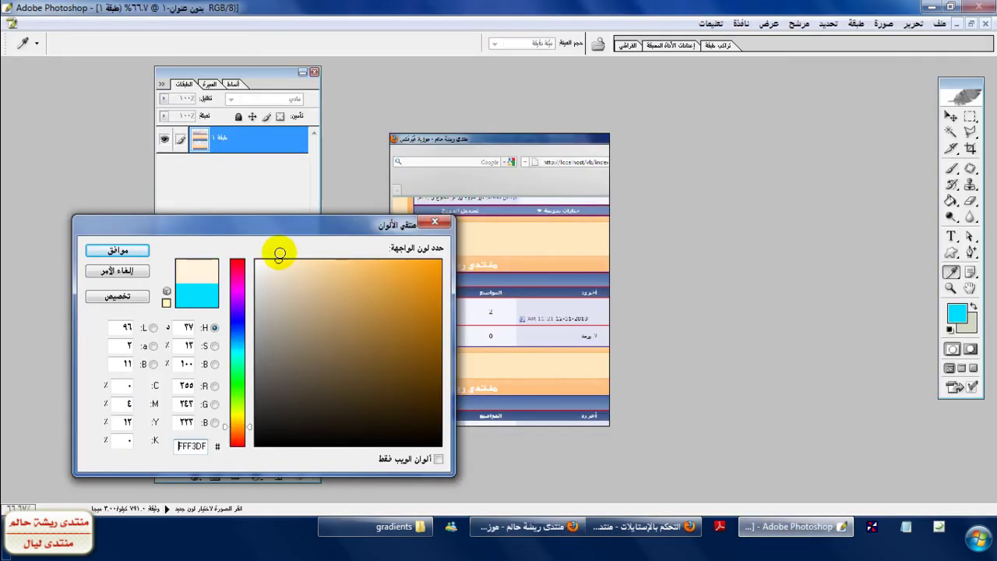
right_click(189, 450)
left_click(322, 291)
- In Firefox, set the First Alternating Color background to #FFECCC, save the CSS and check the forum home page
left_click(646, 527)
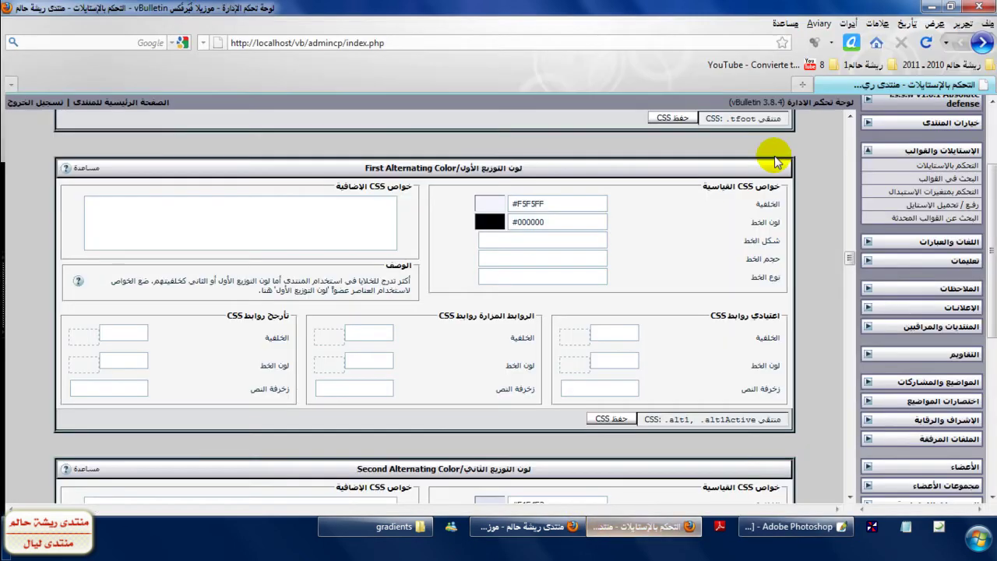
scroll(849, 265, "up", 1)
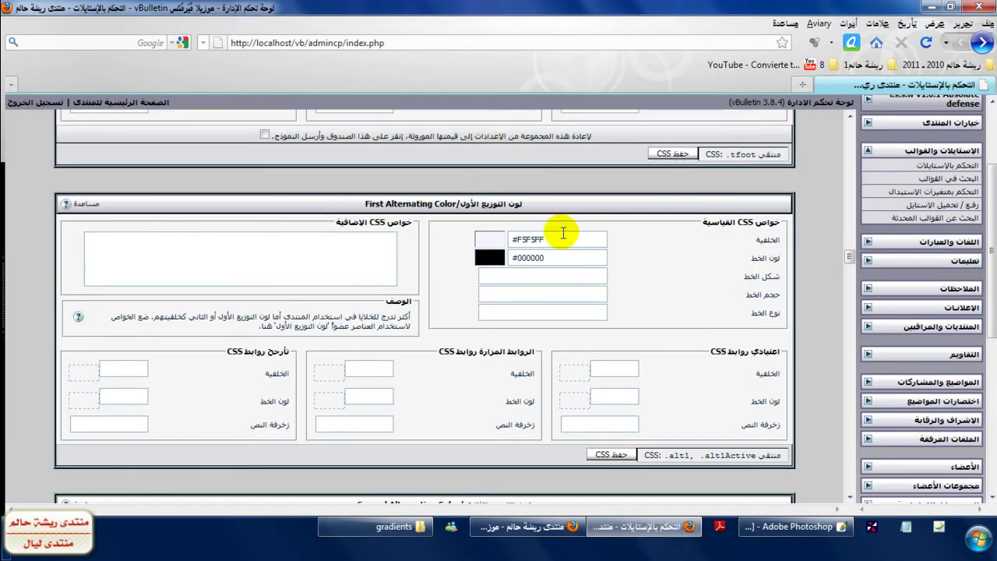
left_click_drag(558, 239, 529, 238)
right_click(518, 238)
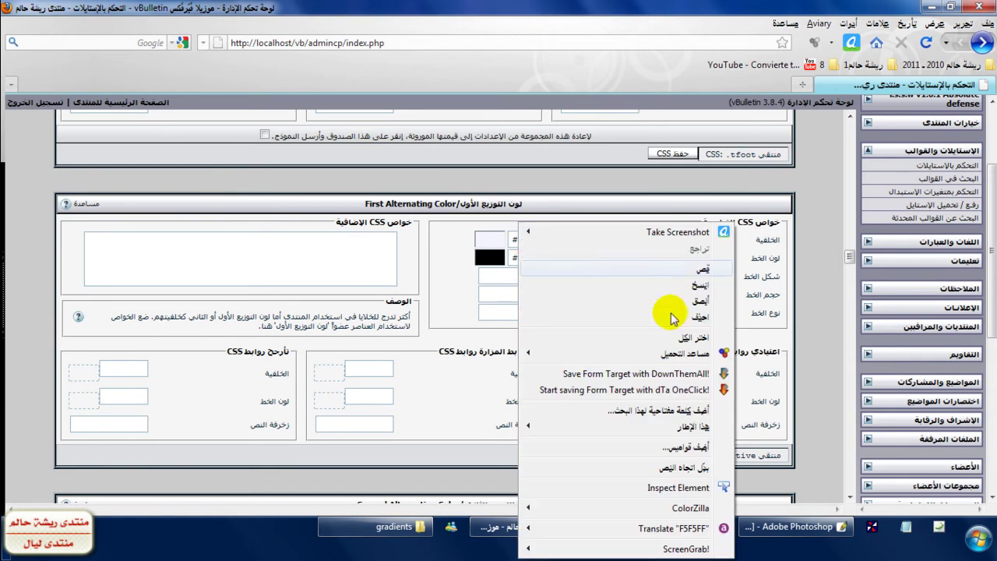
left_click(567, 296)
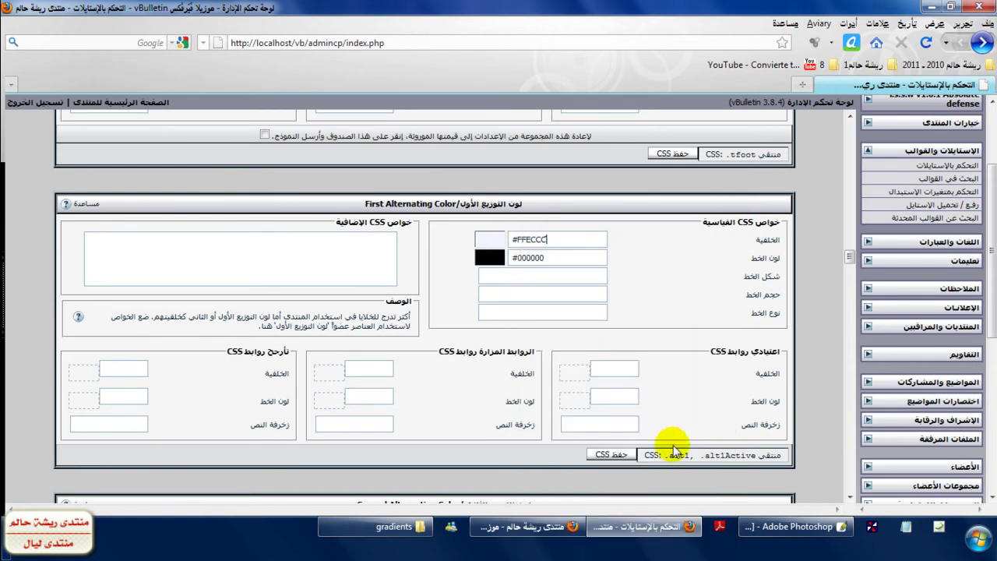
left_click(608, 456)
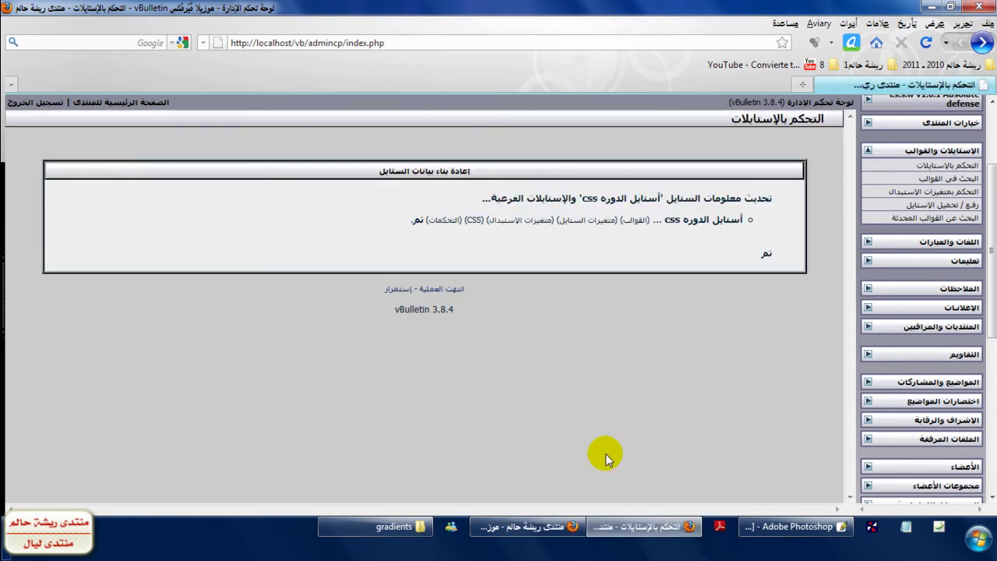
left_click(564, 529)
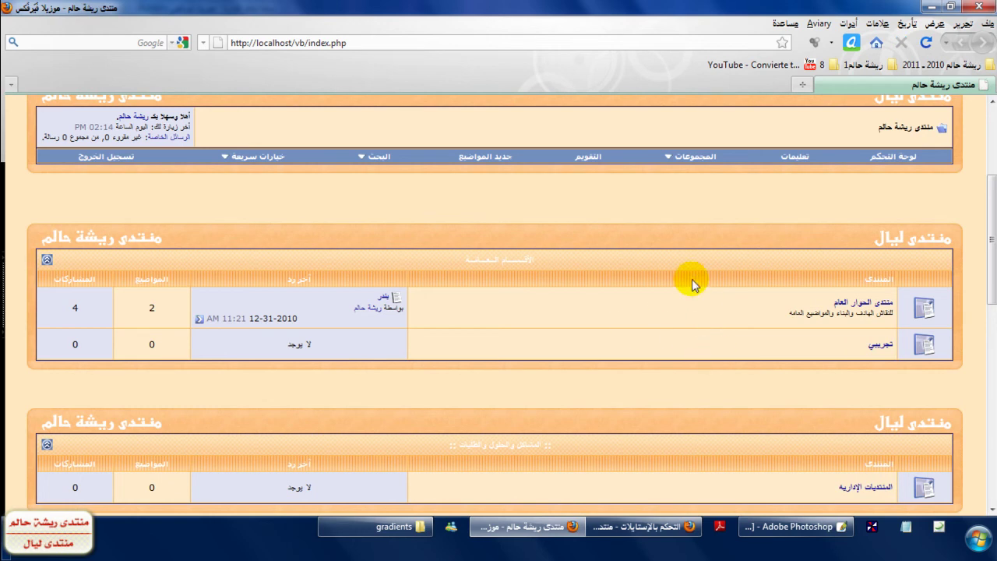
- Find the Second Alternating Color CSS settings and compare them with the last-reply and posts columns on the forum home page
left_click(662, 526)
scroll(853, 166, "down", 5)
scroll(853, 166, "down", 20)
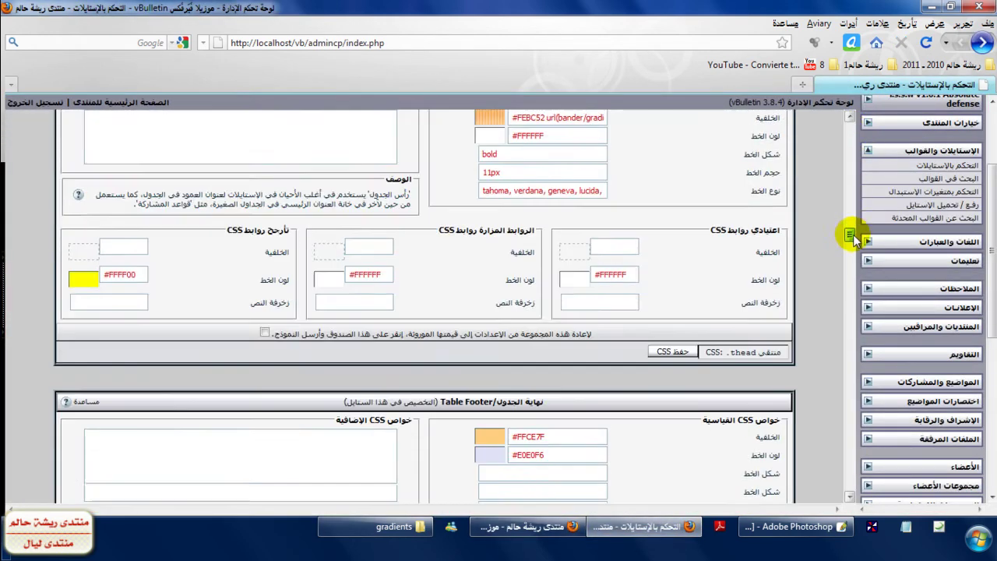
scroll(864, 263, "down", 7)
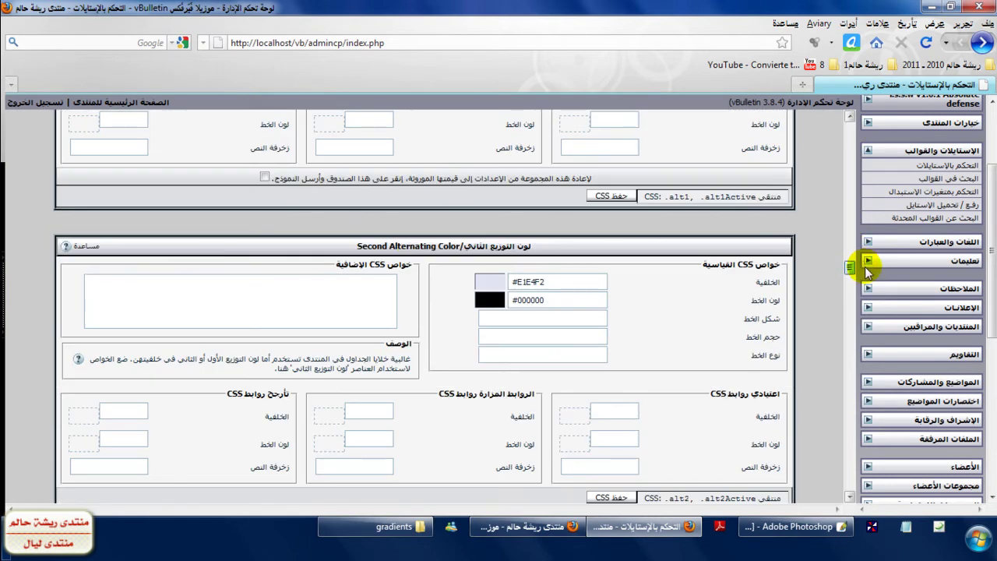
left_click(532, 528)
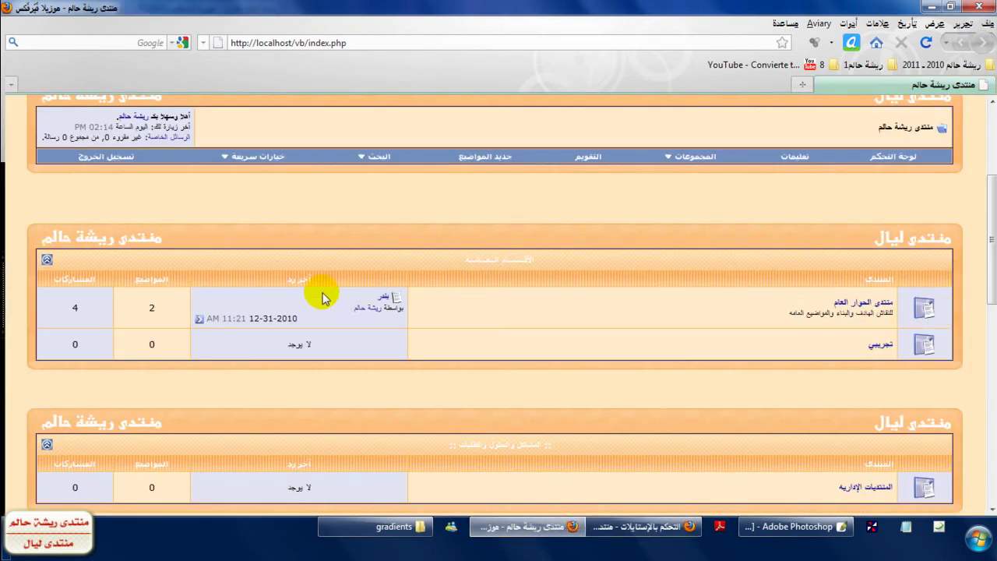
double_click(302, 278)
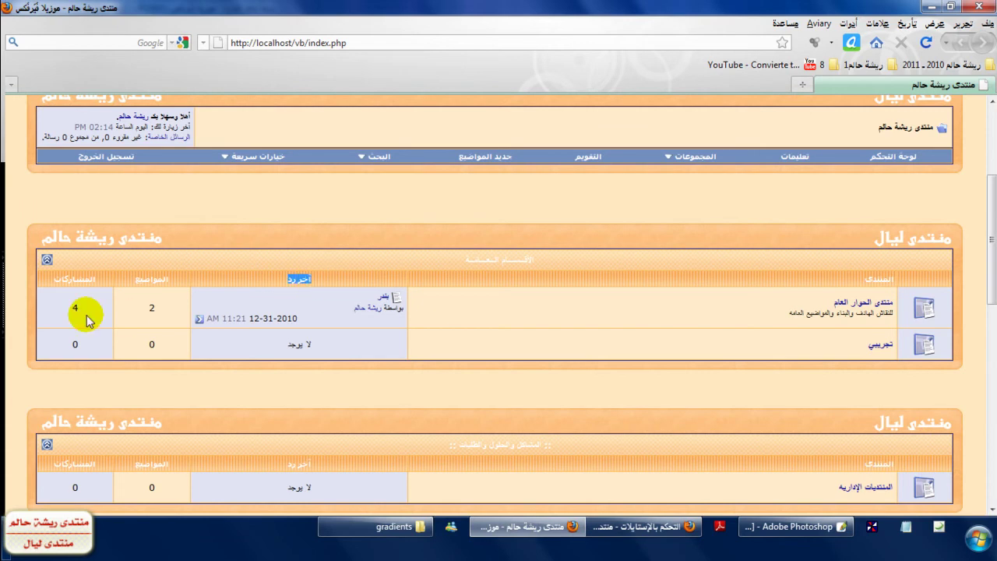
- In Photoshop, choose a deeper light orange than FFECCC in the Color Picker and copy its hex code
left_click(778, 528)
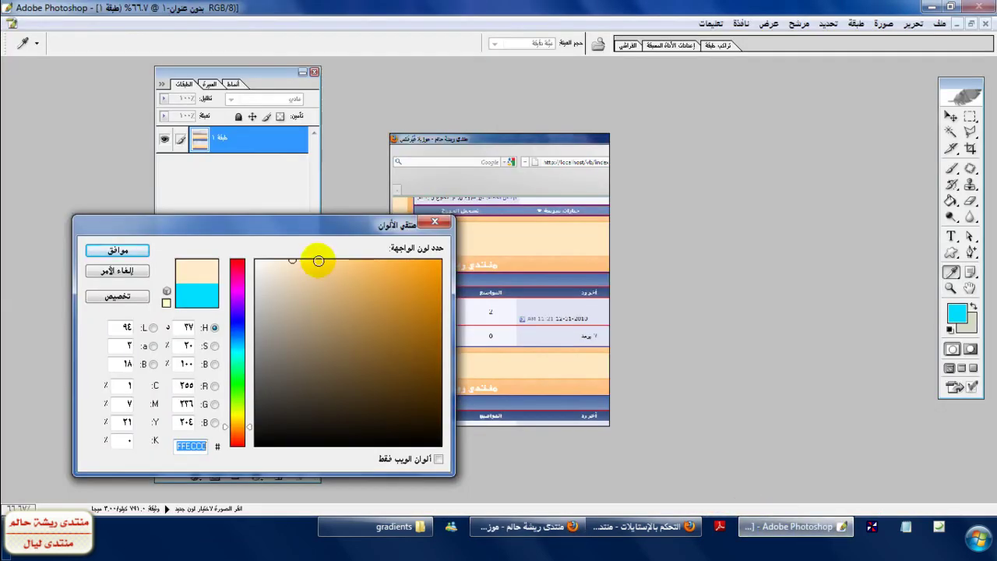
left_click_drag(312, 260, 348, 260)
left_click(191, 446)
right_click(191, 446)
left_click(263, 281)
- In Firefox, set the Second Alternating Color background to the copied orange, save the CSS and reload the forum home page
left_click(642, 527)
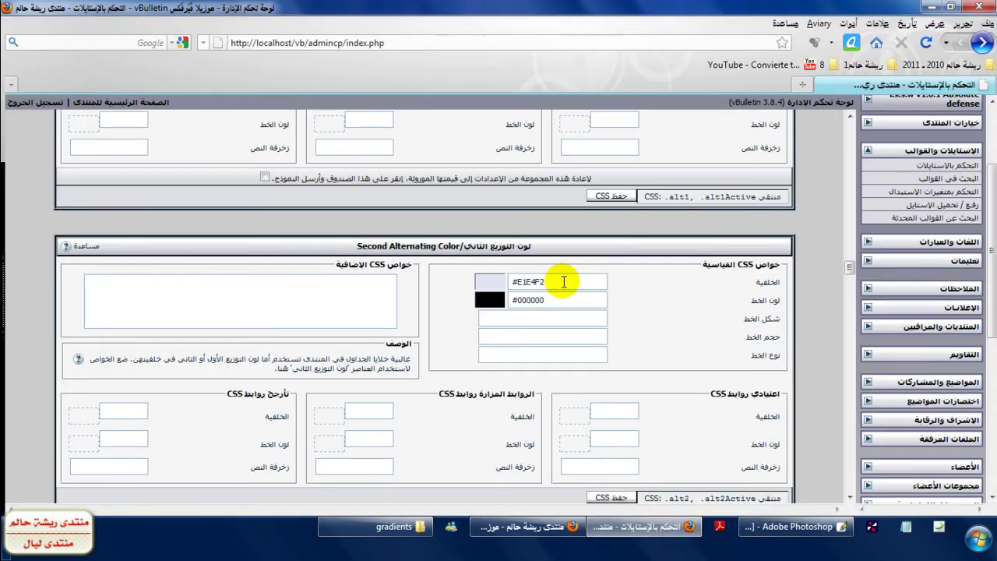
left_click_drag(553, 282, 527, 282)
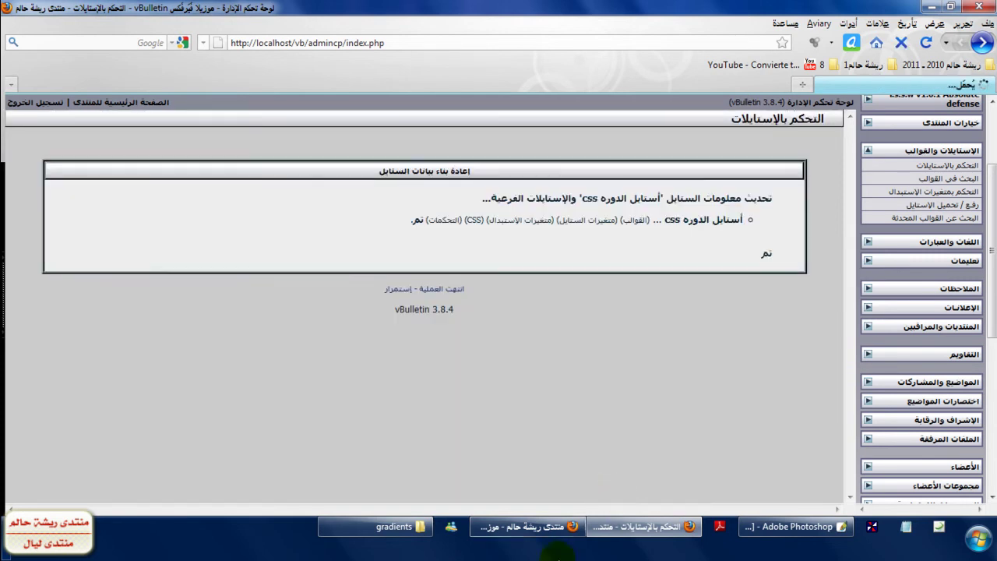
left_click(530, 527)
left_click(925, 43)
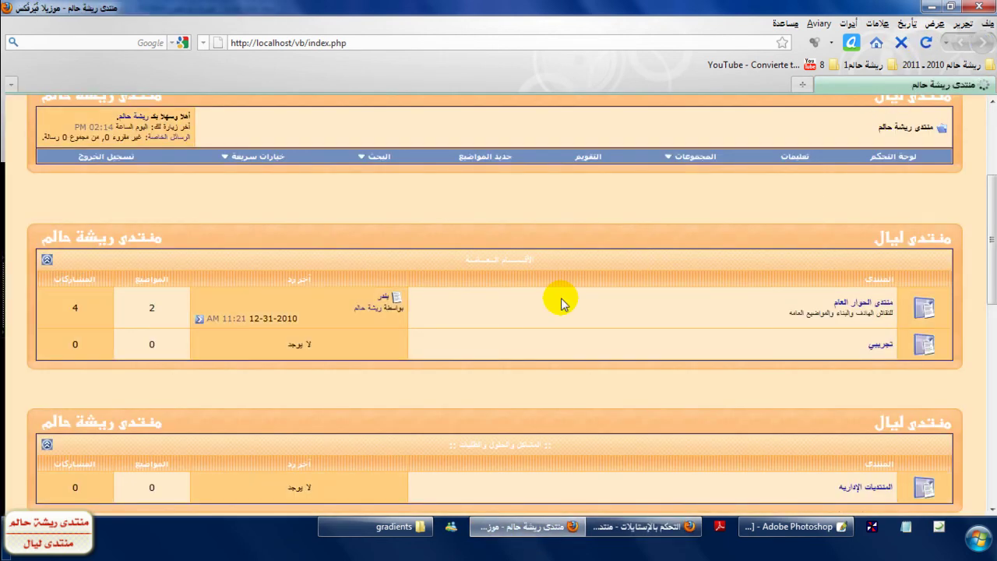
- In Photoshop, choose the lighter orange FBDCAA in the Color Picker and copy its hex code
left_click(806, 526)
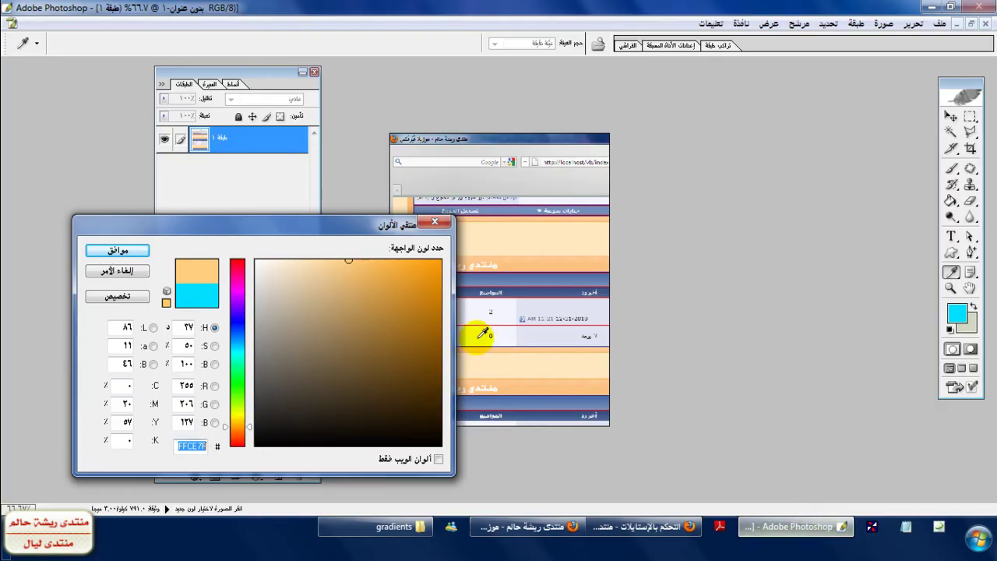
left_click(327, 274)
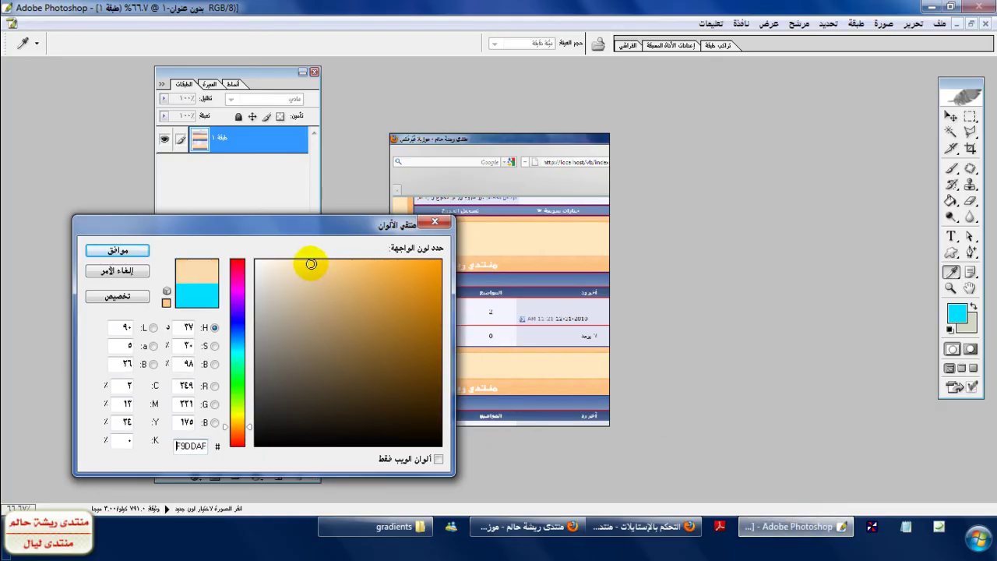
left_click(314, 263)
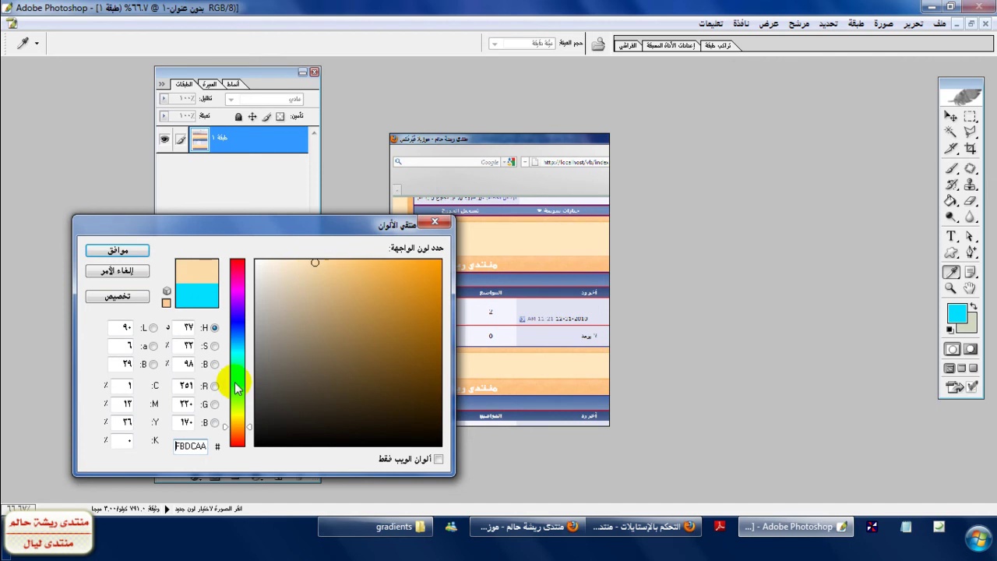
right_click(192, 443)
left_click(268, 268)
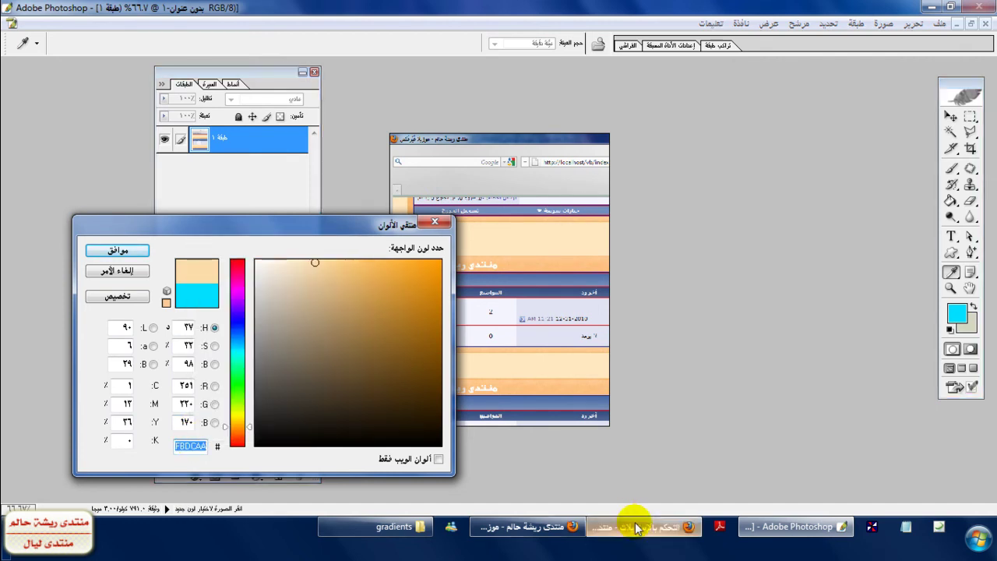
- In Firefox, set the Second Alternating Color background to #FBDCAA, save the CSS and check the reloaded forum home page
left_click(637, 528)
scroll(851, 202, "down", 5)
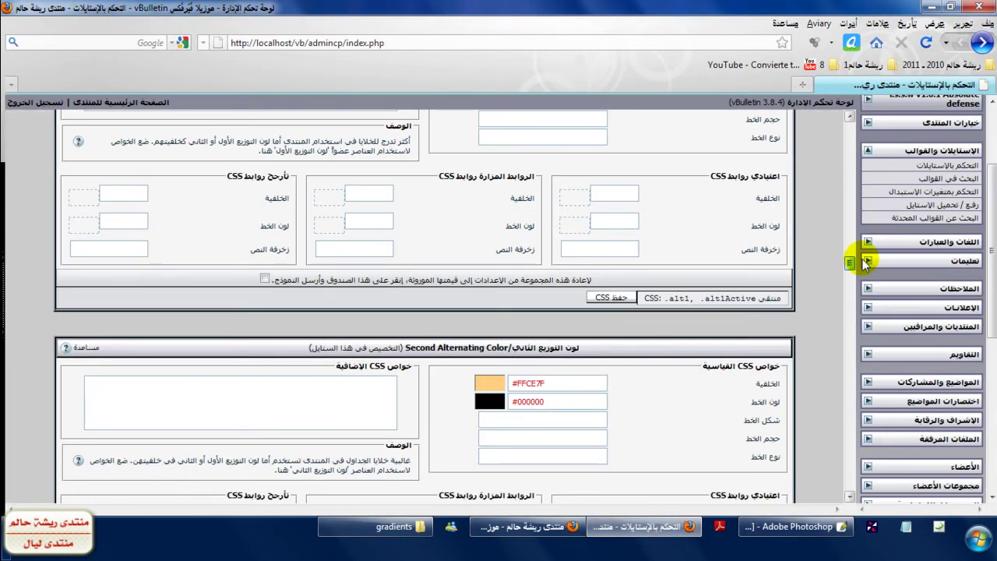
scroll(613, 285, "down", 3)
left_click_drag(605, 271, 518, 274)
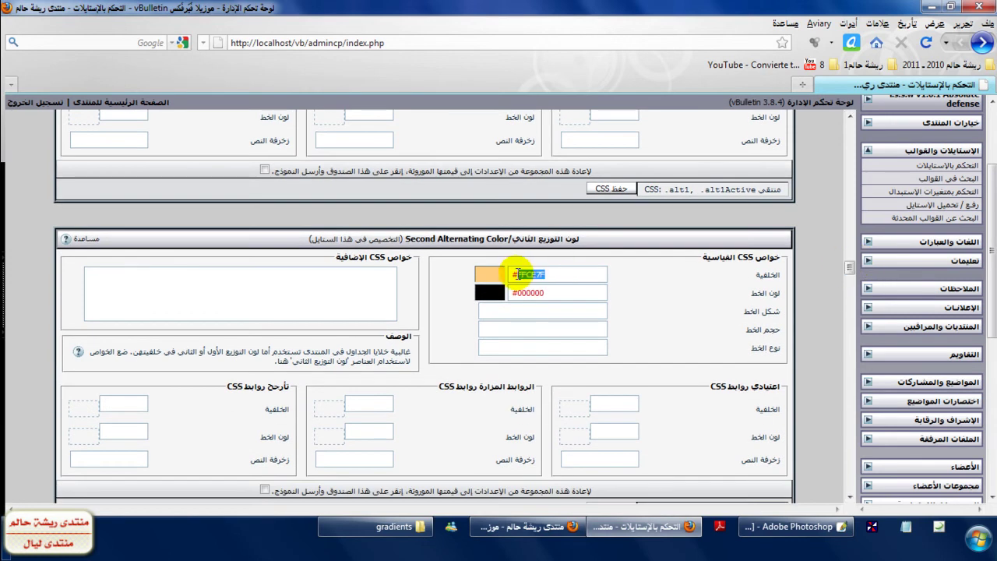
left_click(613, 191)
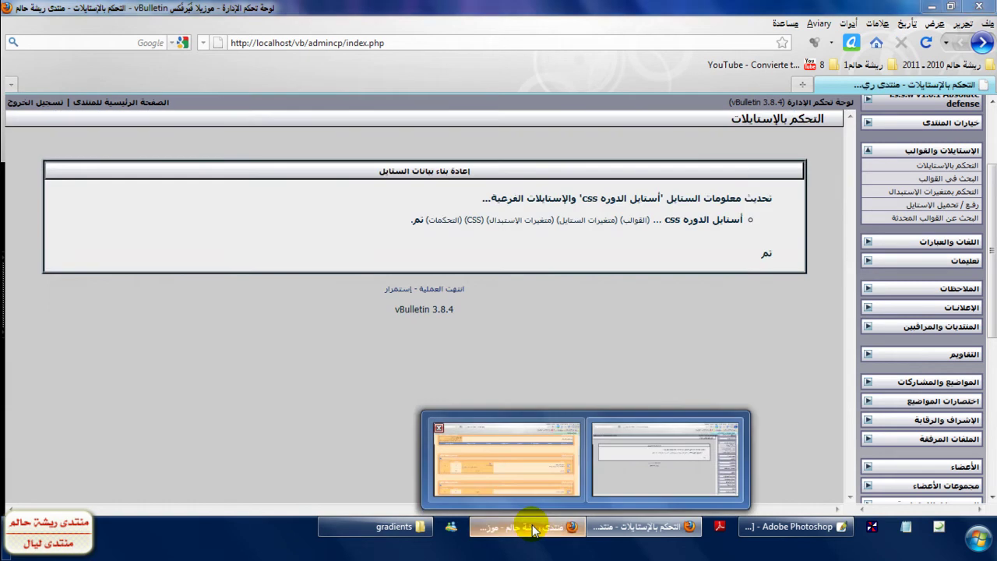
left_click(533, 527)
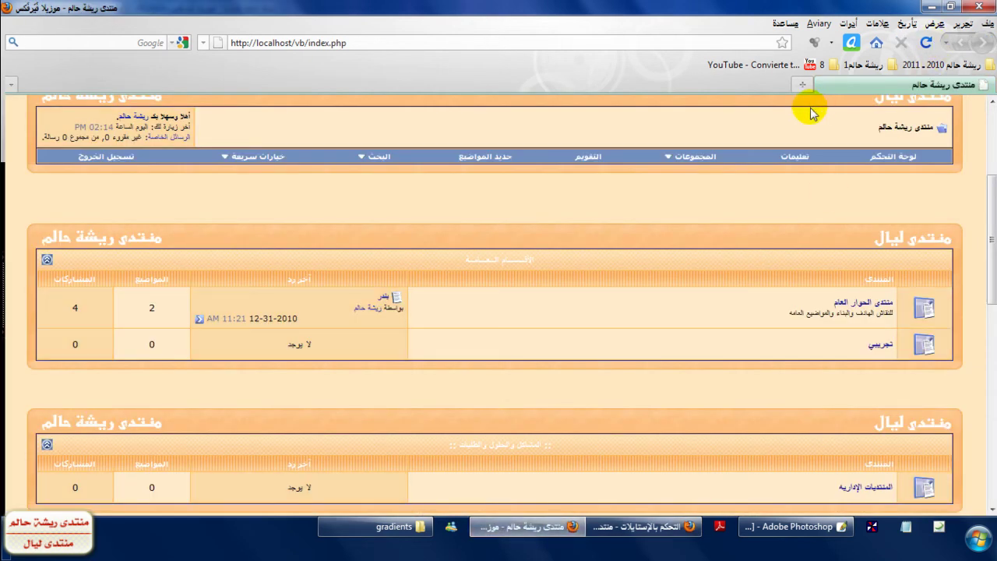
scroll(499, 304, "up", 5)
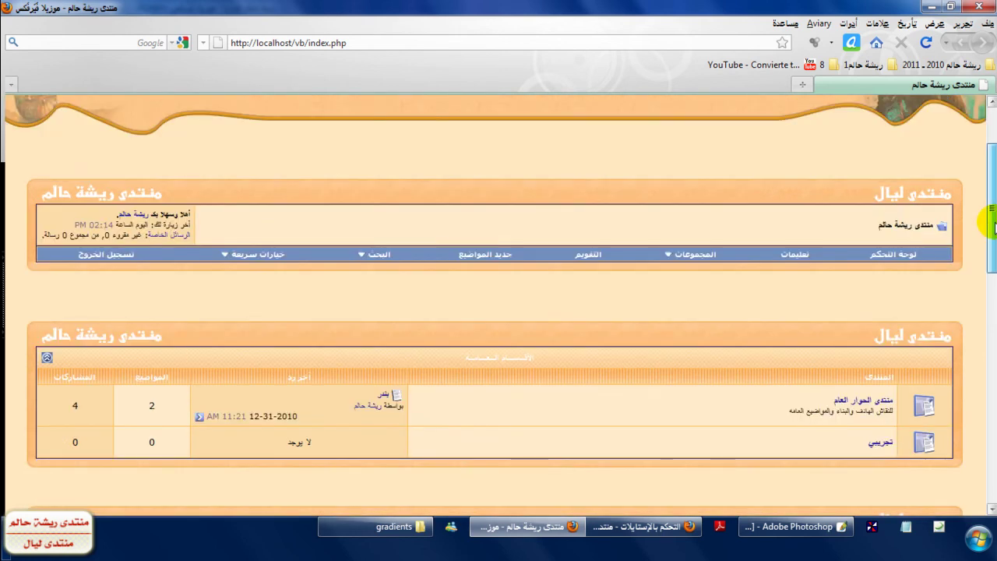
scroll(498, 304, "down", 4)
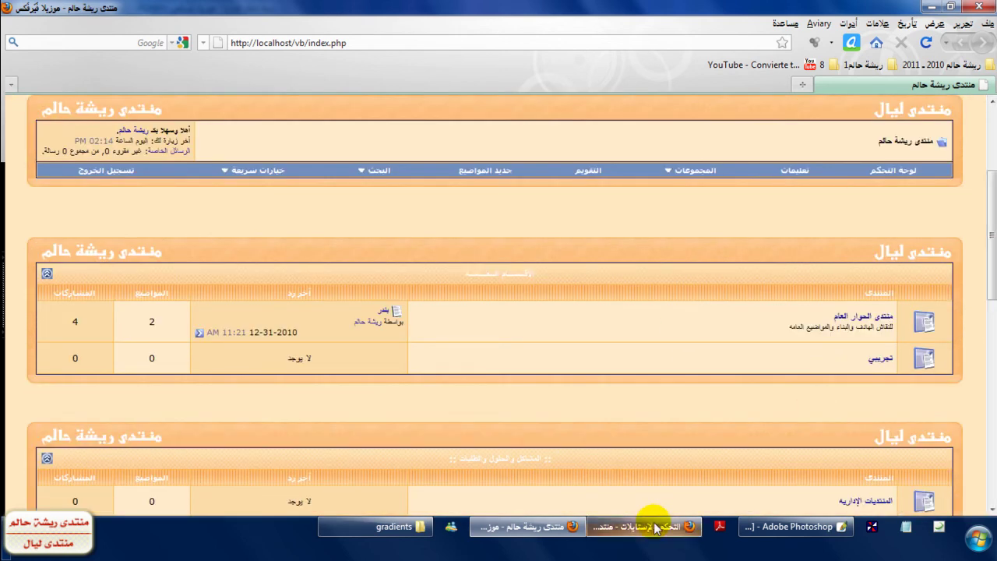
- Find the table borders section in the style's CSS settings and copy its background colour code #FEBC52
left_click(685, 527)
left_click_drag(853, 134, 871, 212)
left_click_drag(473, 241, 506, 244)
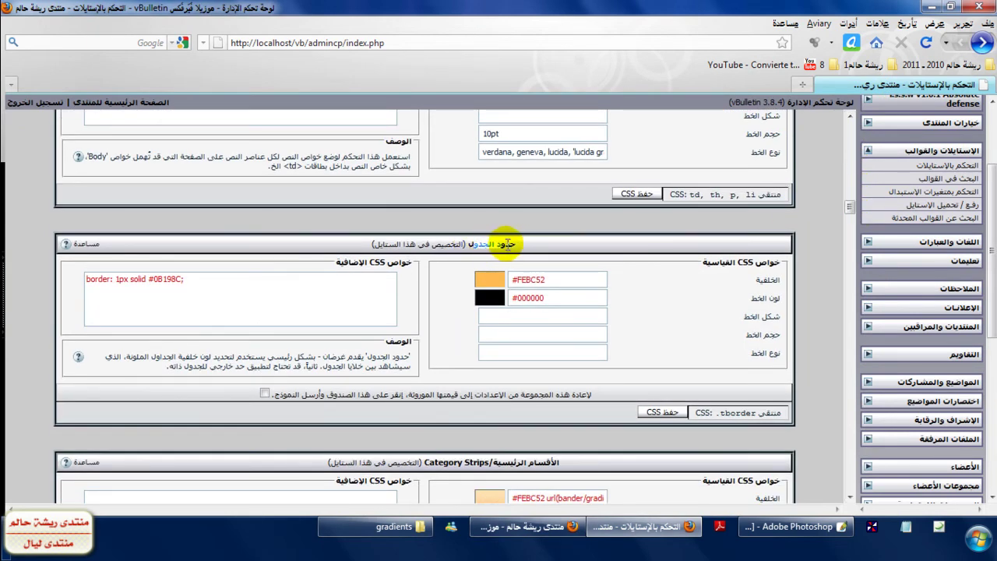
left_click(547, 278)
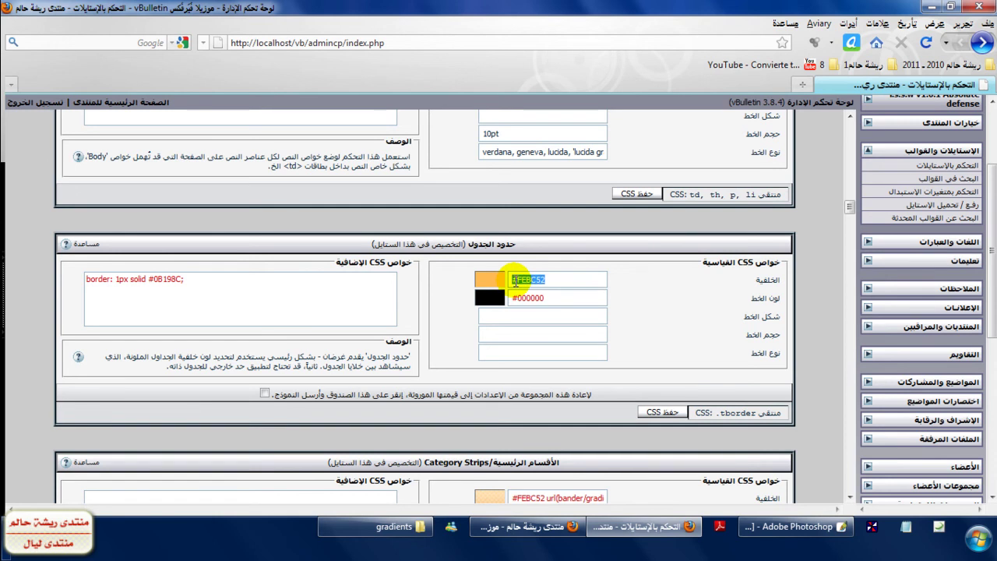
right_click(515, 282)
left_click(641, 69)
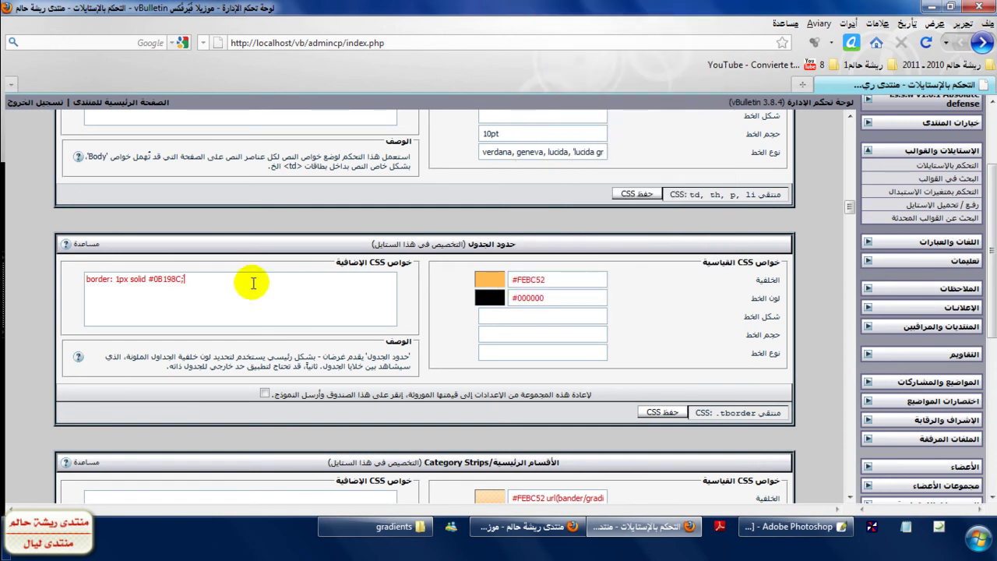
- Set the border colour in the table borders' additional CSS to #FEBC52, save the CSS and check the forum home page
left_click(185, 279)
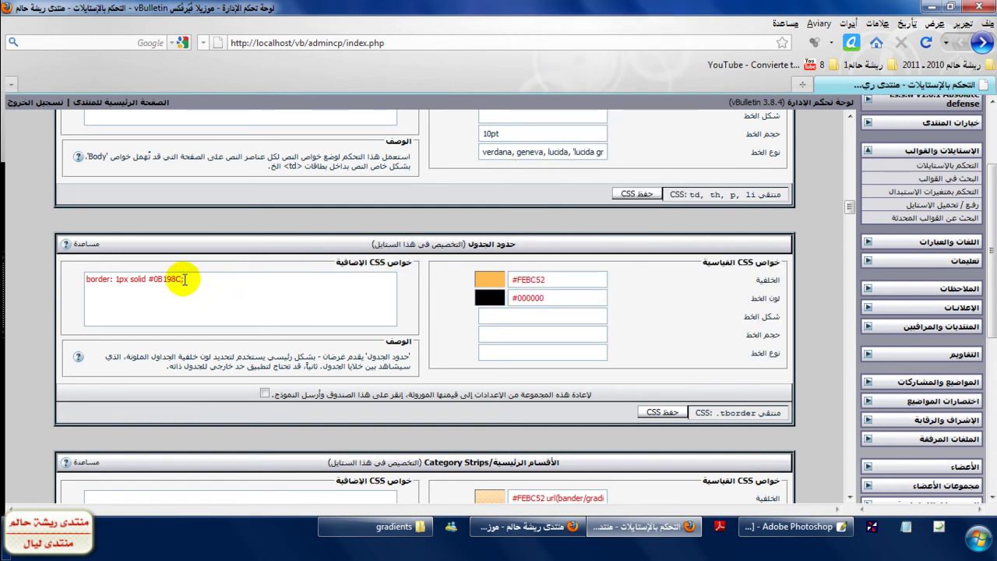
left_click_drag(174, 276, 149, 279)
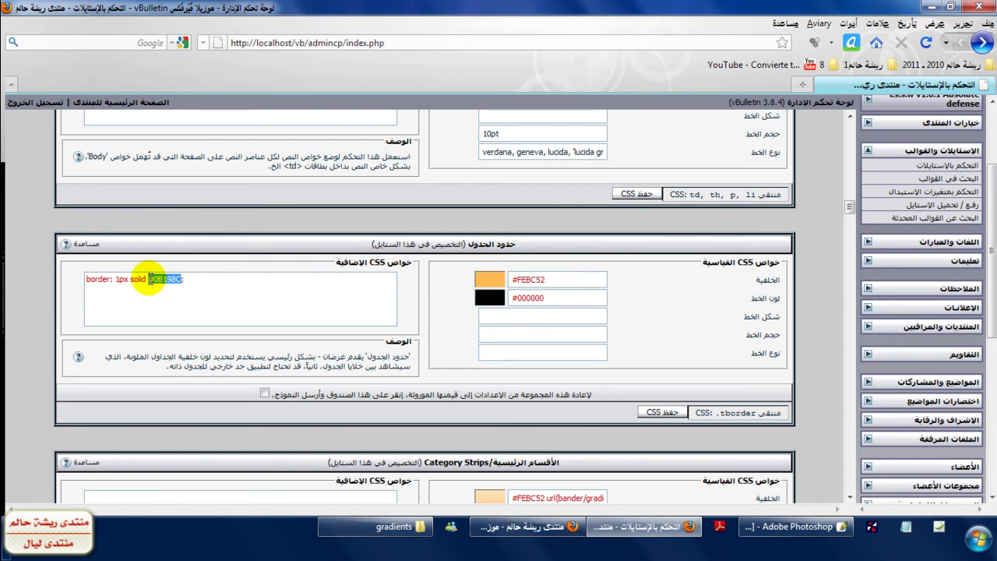
right_click(150, 278)
left_click(292, 319)
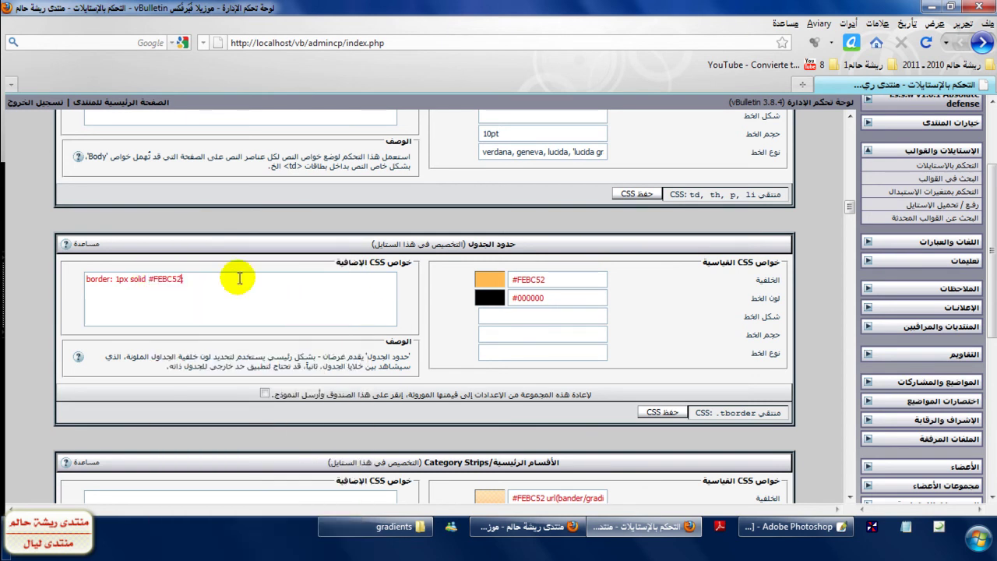
left_click(565, 528)
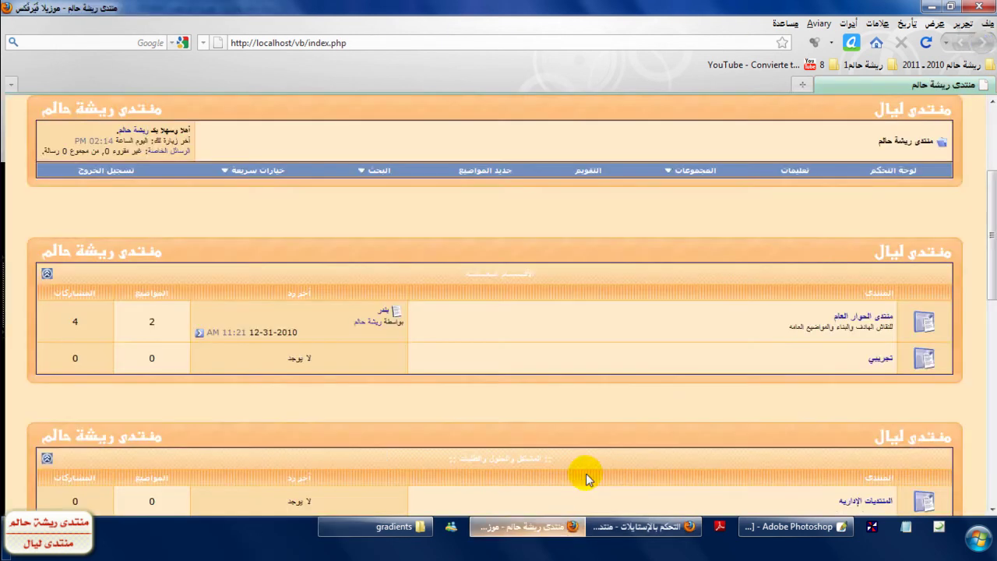
left_click(643, 527)
left_click(664, 413)
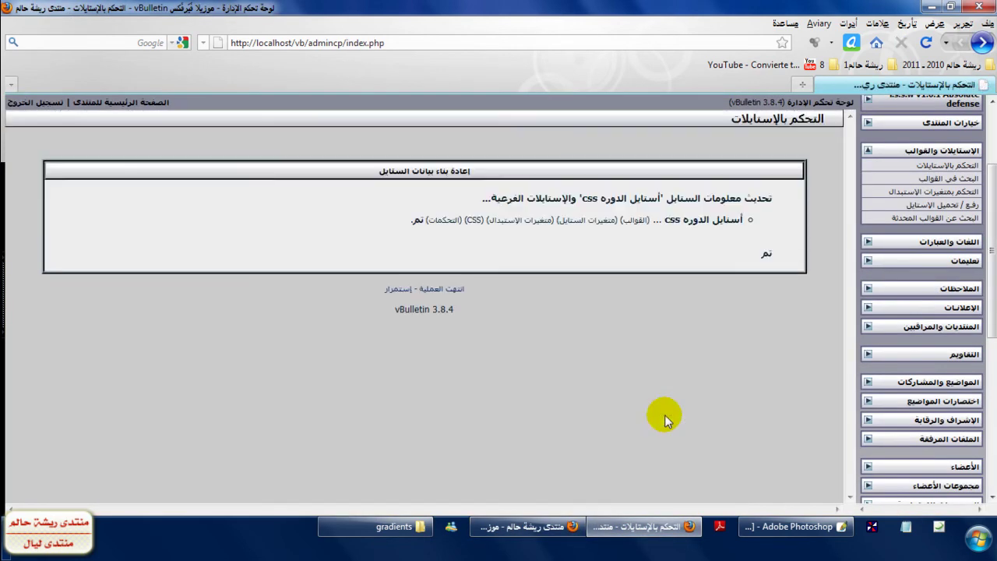
left_click(554, 533)
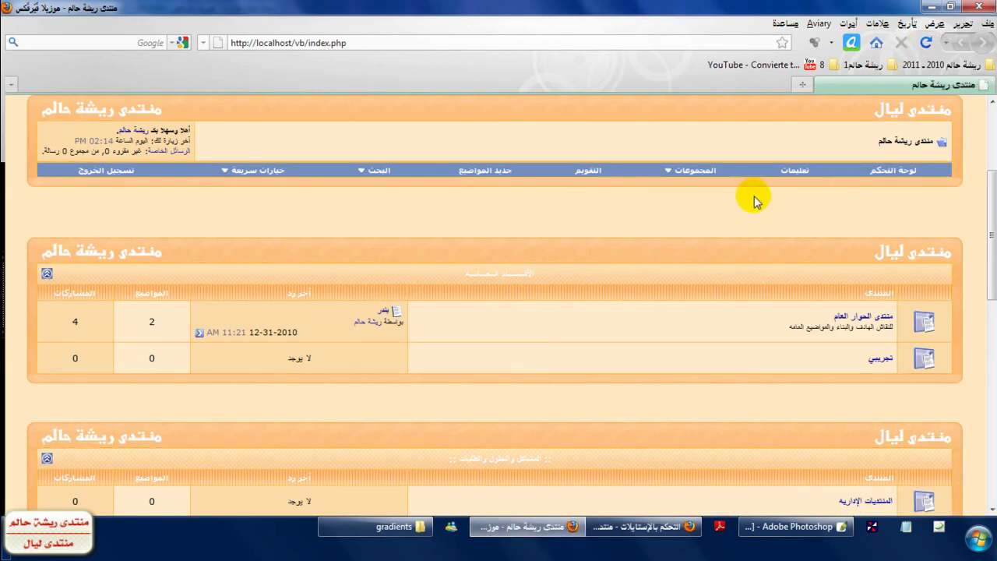
- Strip the # from the copied code in Notepad, take the bare FEBC52 for Photoshop's Color Picker and close Notepad
left_click(631, 526)
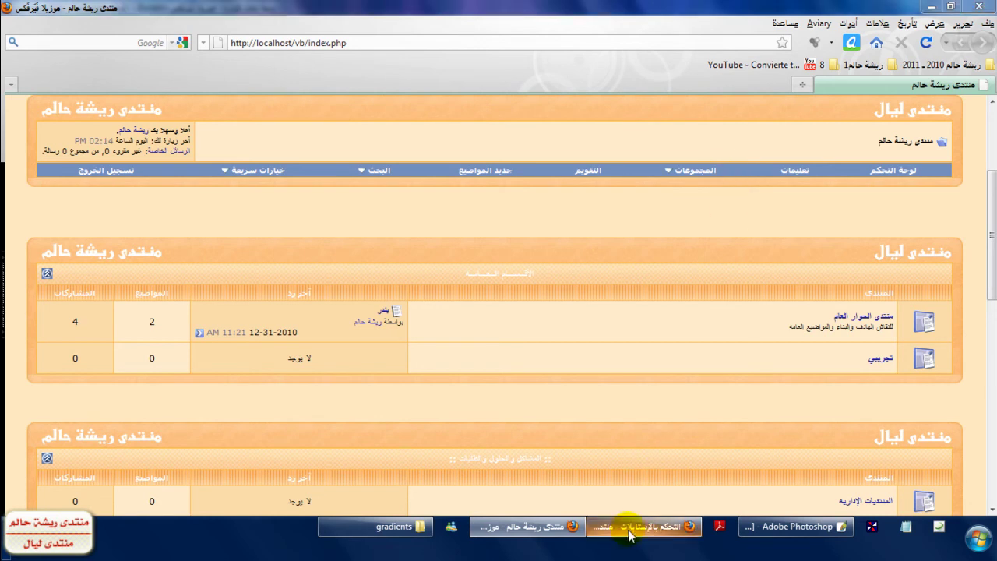
left_click(790, 526)
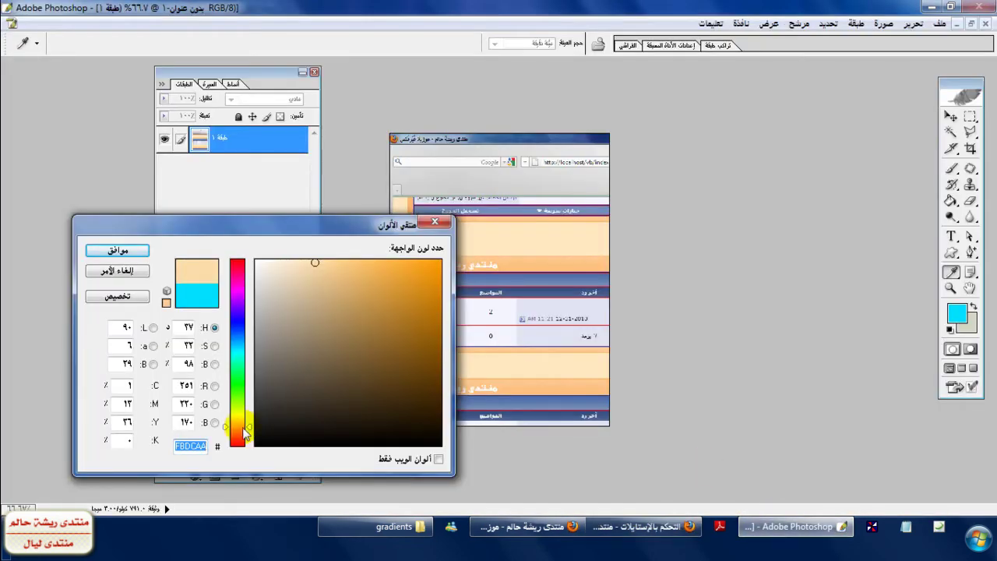
left_click(906, 526)
key("ctrl+v")
left_click_drag(606, 175, 625, 178)
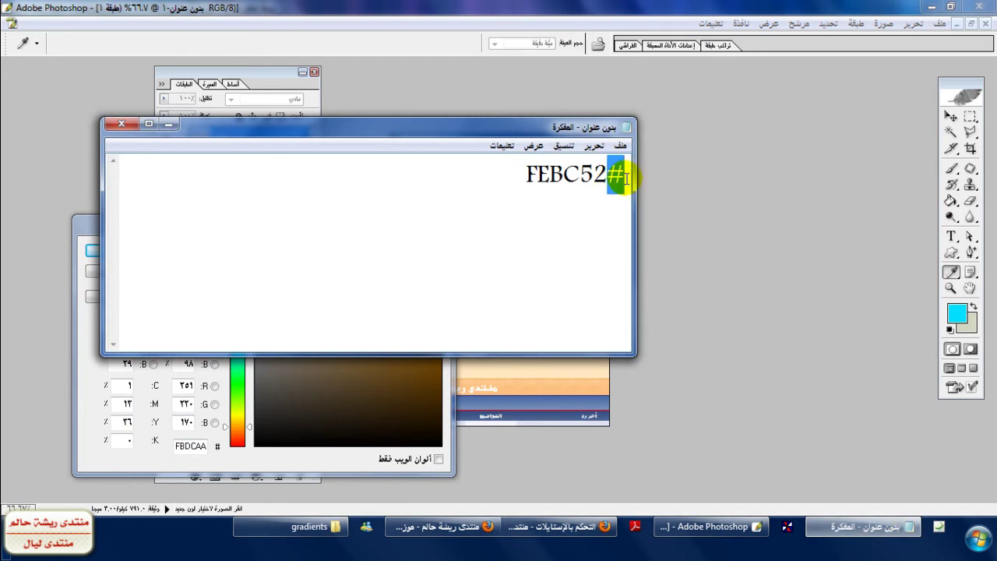
key("Delete")
key("ctrl+z")
key("Delete")
key("ctrl+a")
key("Delete")
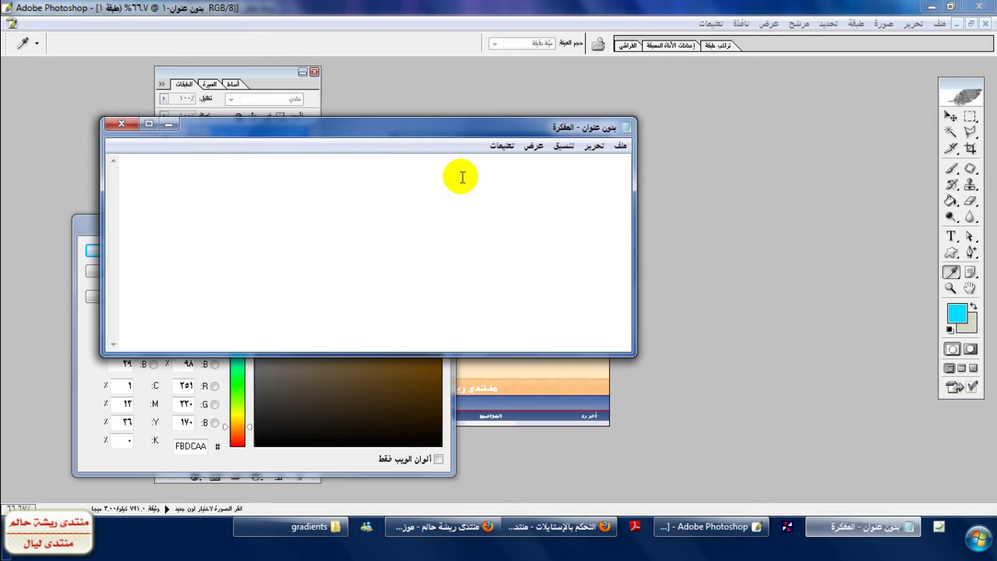
left_click(121, 125)
- Enter FEBC52 in Photoshop's Color Picker, choose the lighter orange FCD390 from it and copy the new hex code
double_click(194, 447)
key("ctrl+v")
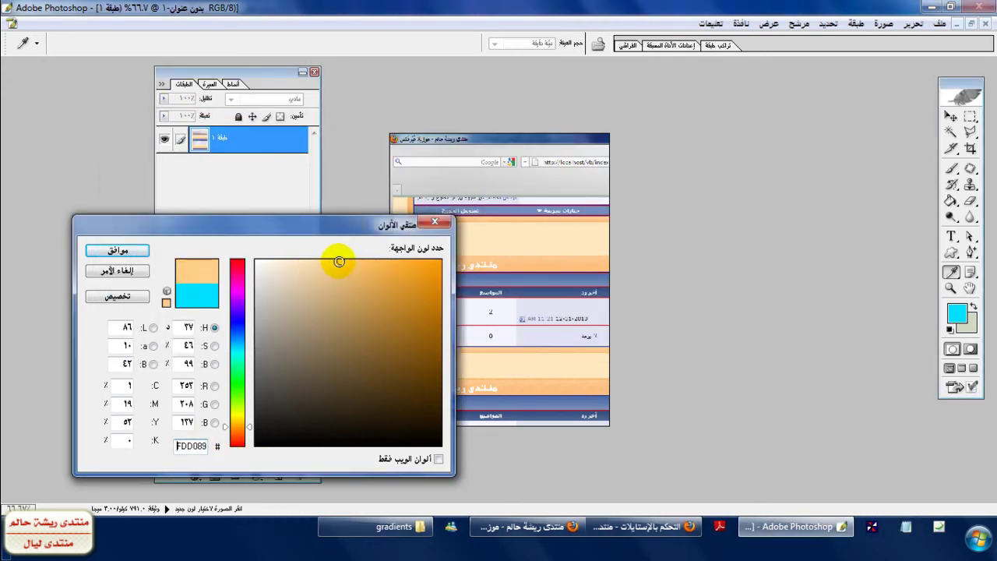
left_click(196, 444)
right_click(192, 445)
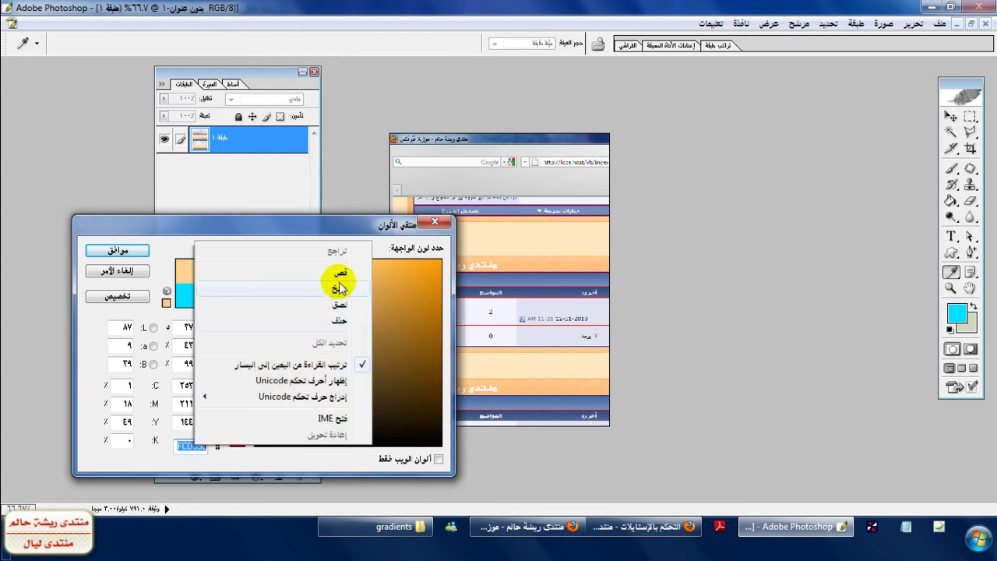
left_click(340, 291)
- In Firefox, set the table borders' additional CSS to a 1px solid #FCD390 border, save it and reload the forum home page
left_click(635, 527)
left_click_drag(845, 124, 859, 208)
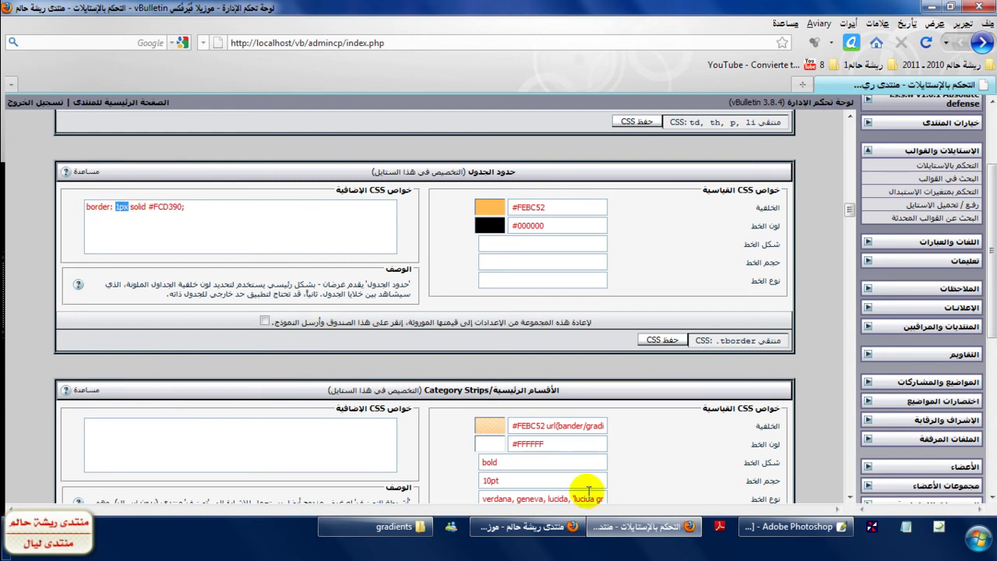
left_click(537, 526)
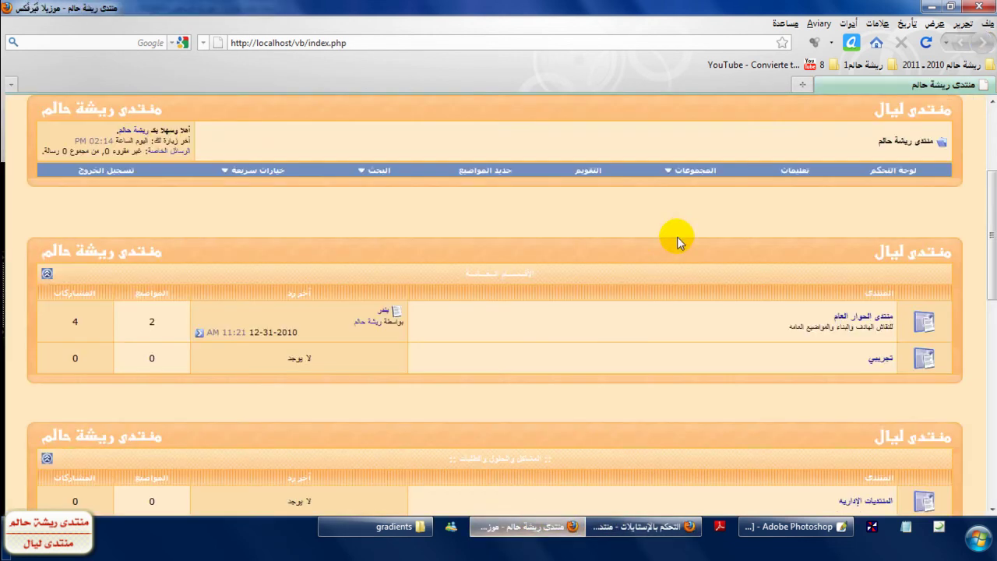
left_click(643, 525)
left_click(657, 345)
left_click(540, 525)
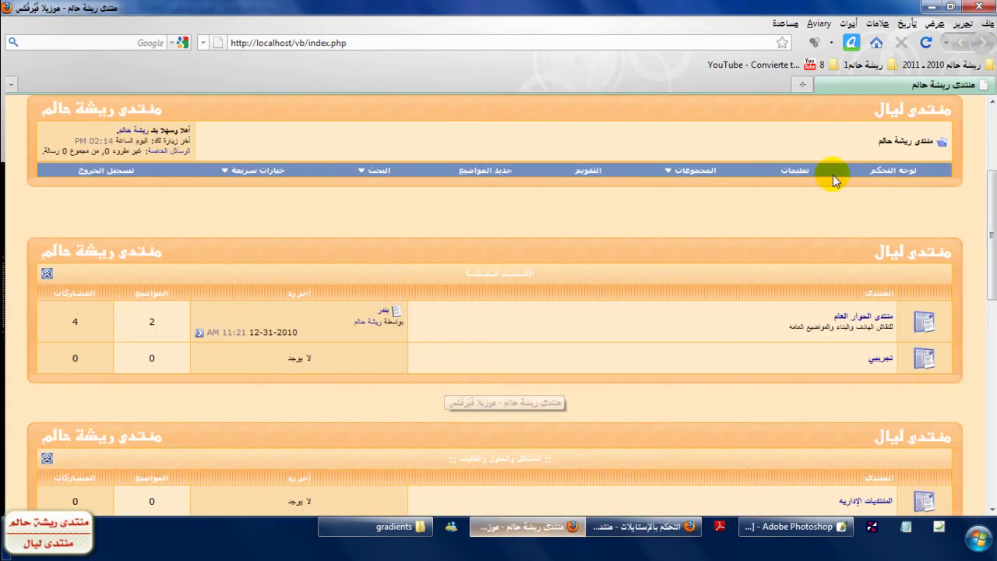
left_click(920, 44)
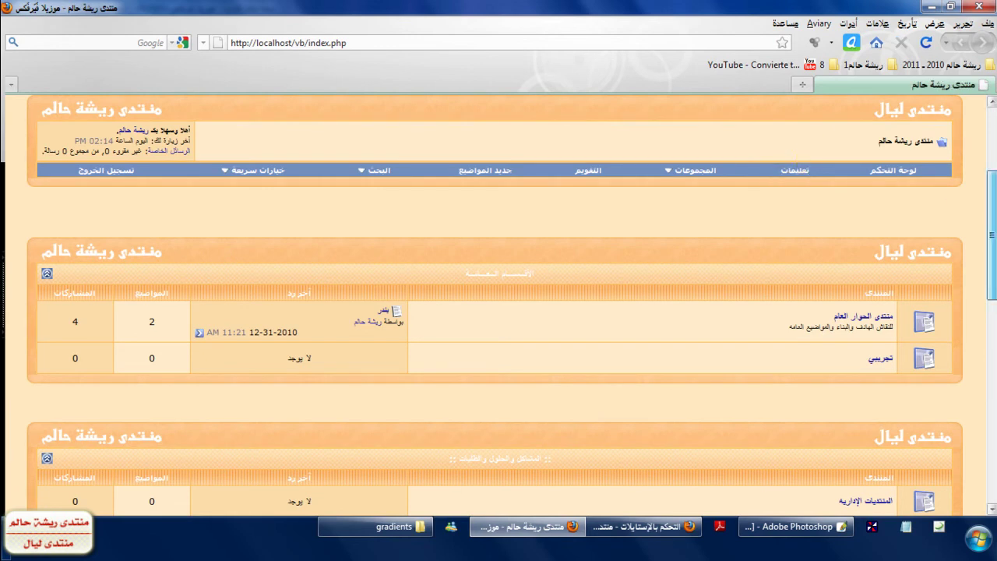
- Review the tables on the forum home page and look through the CSS settings down to Input Fields and Buttons
scroll(824, 383, "up", 3)
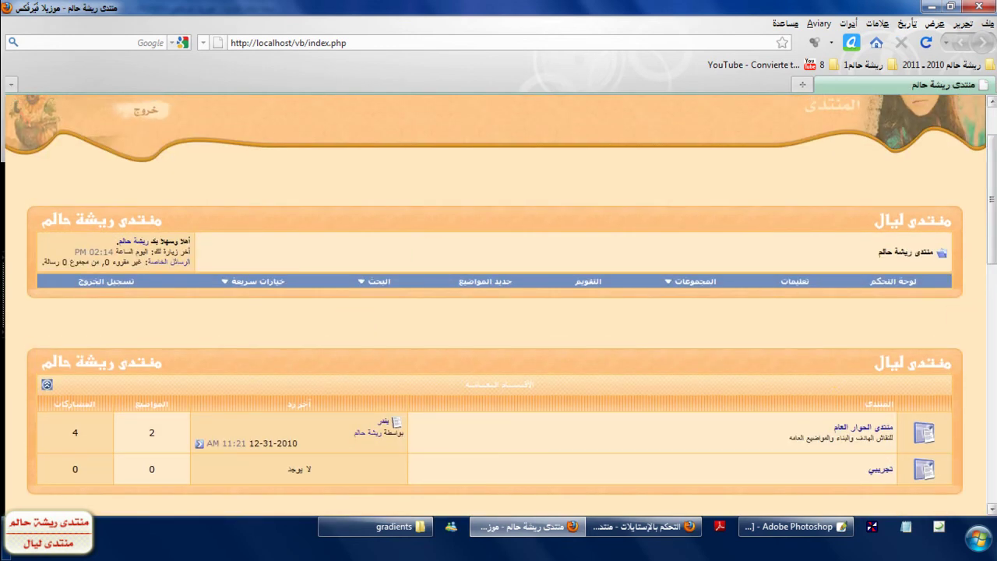
scroll(499, 303, "down", 13)
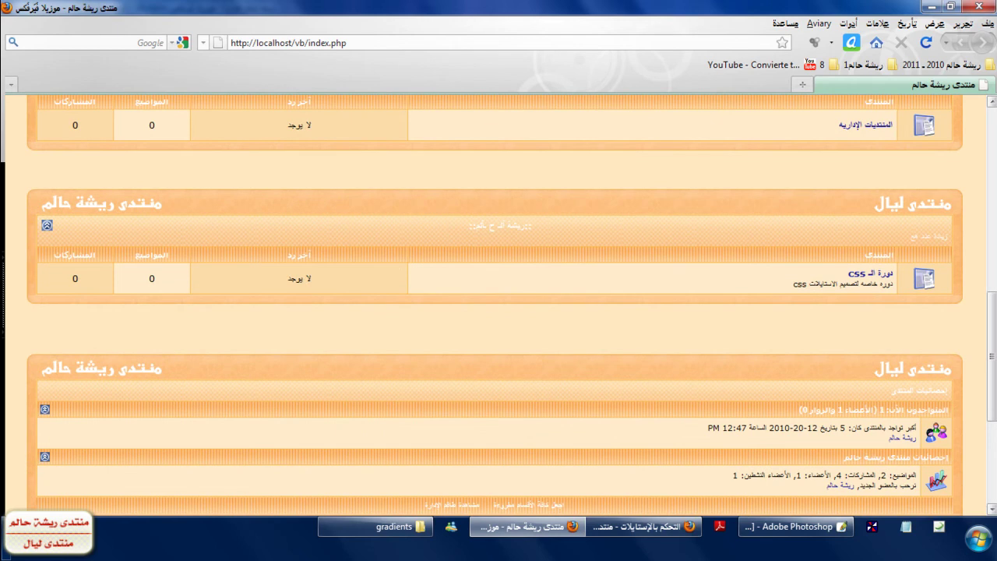
scroll(690, 478, "down", 1)
left_click(666, 526)
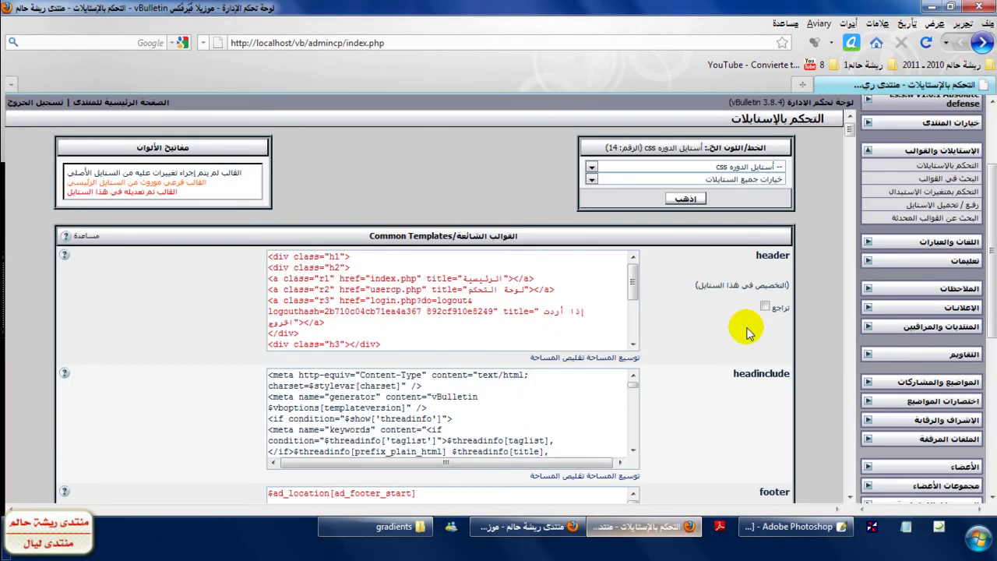
left_click_drag(849, 126, 872, 300)
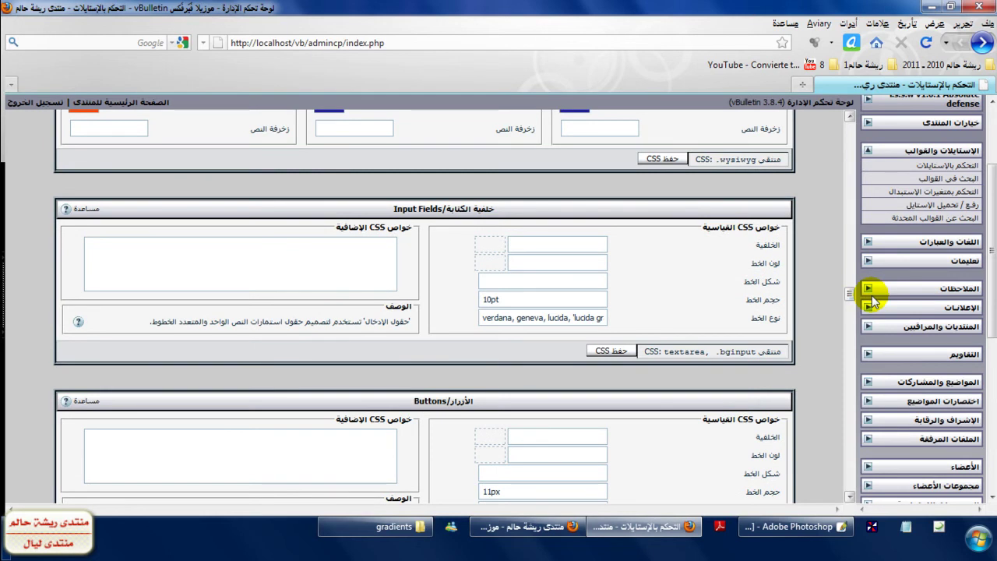
left_click(543, 535)
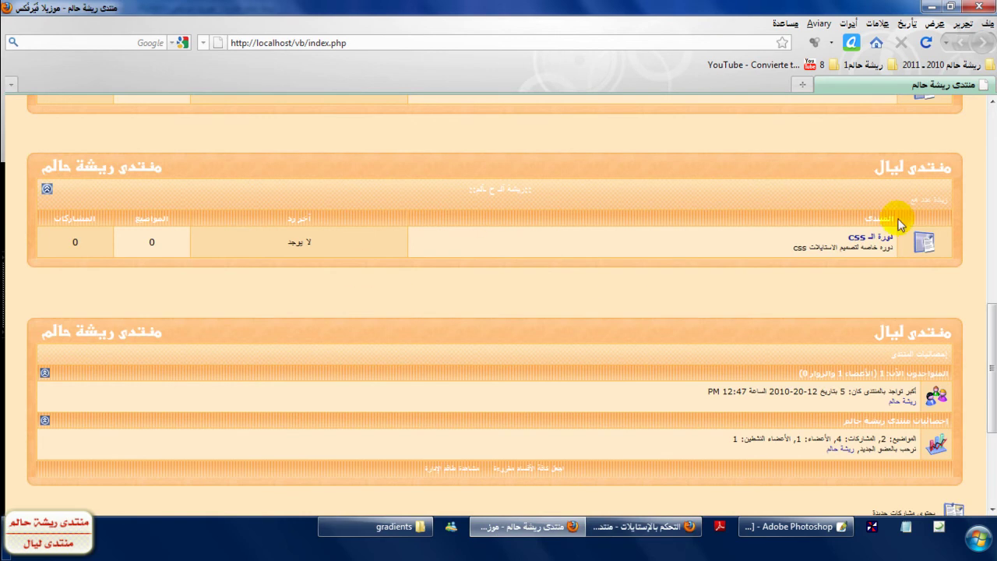
scroll(785, 208, "up", 7)
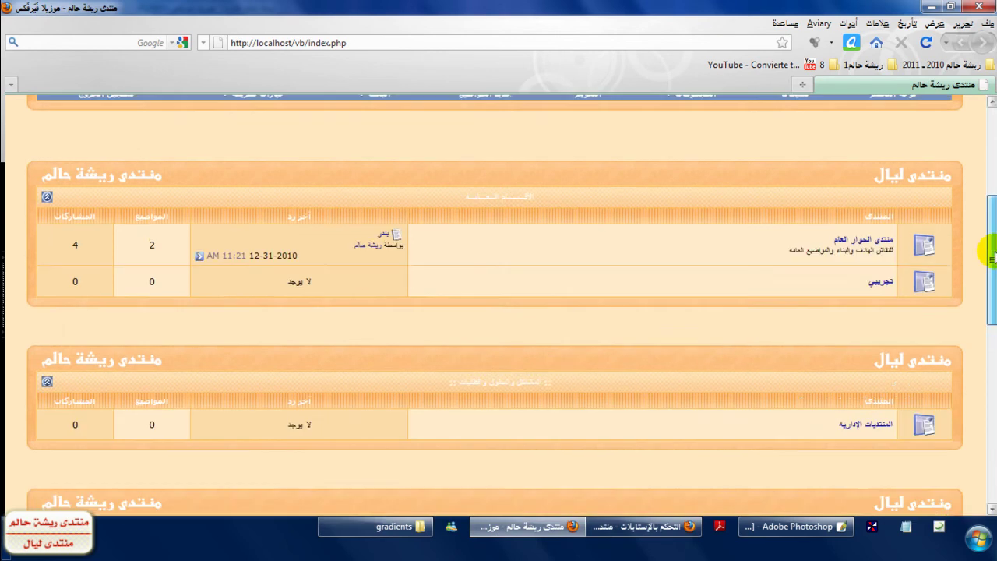
- Open the general discussion forum from the home page in a new tab and examine its forum search box
right_click(857, 249)
left_click(791, 245)
right_click(841, 244)
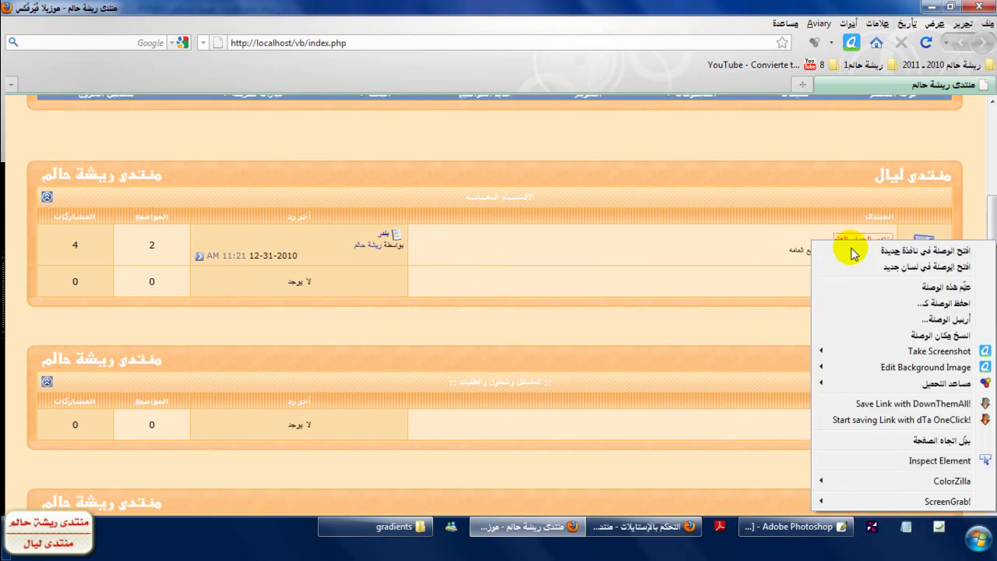
left_click(863, 265)
scroll(888, 234, "up", 1)
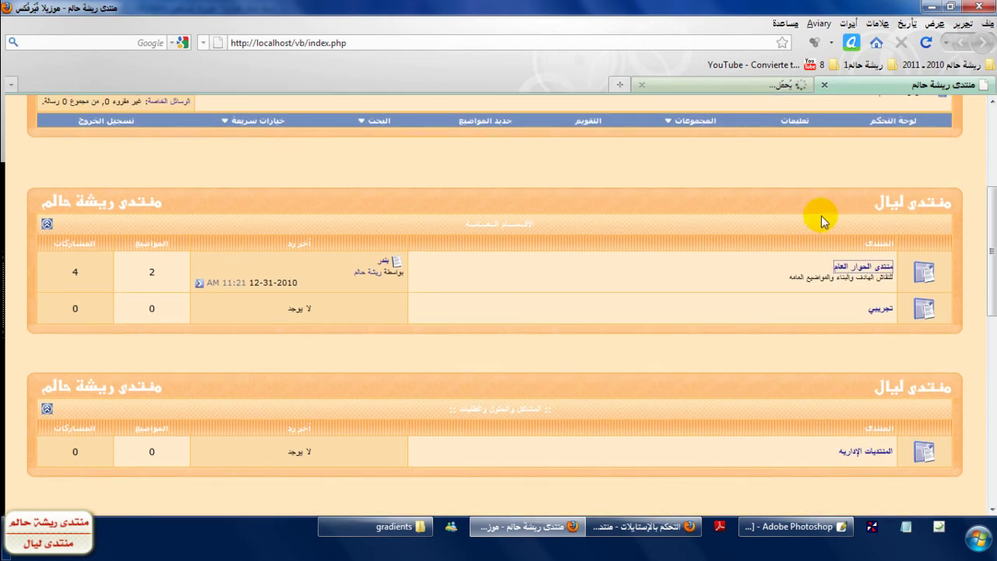
left_click(775, 86)
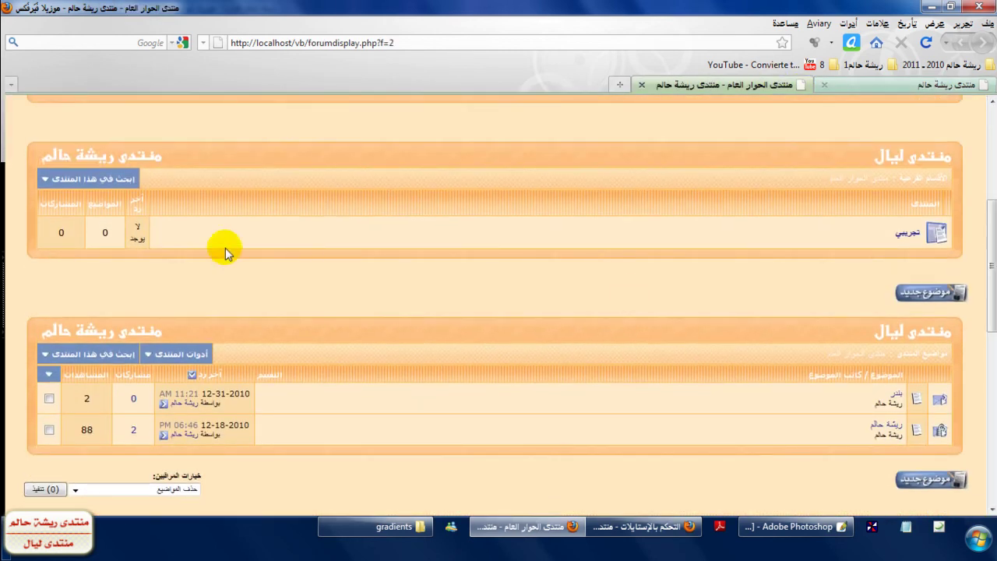
left_click(46, 181)
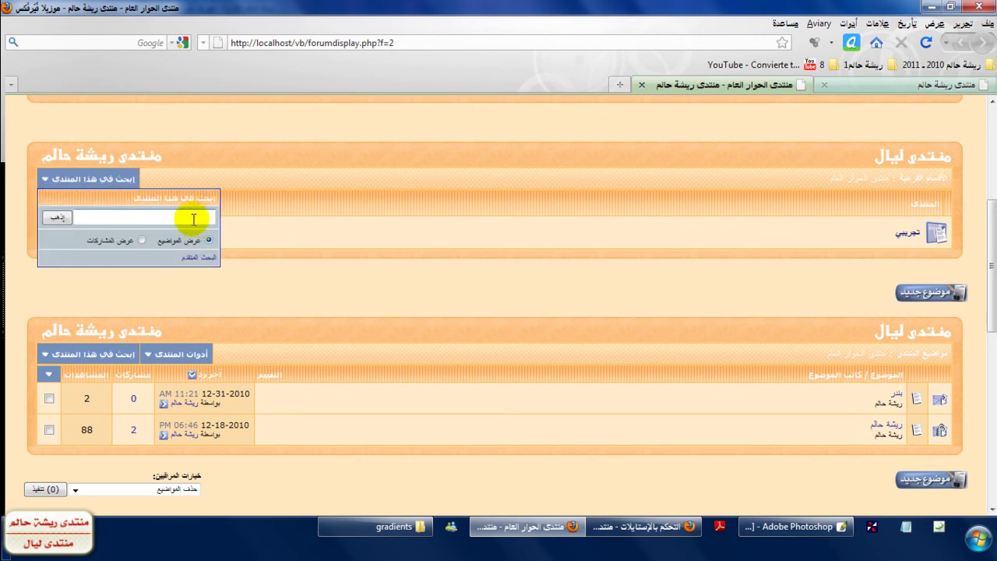
left_click(158, 219)
left_click(176, 215)
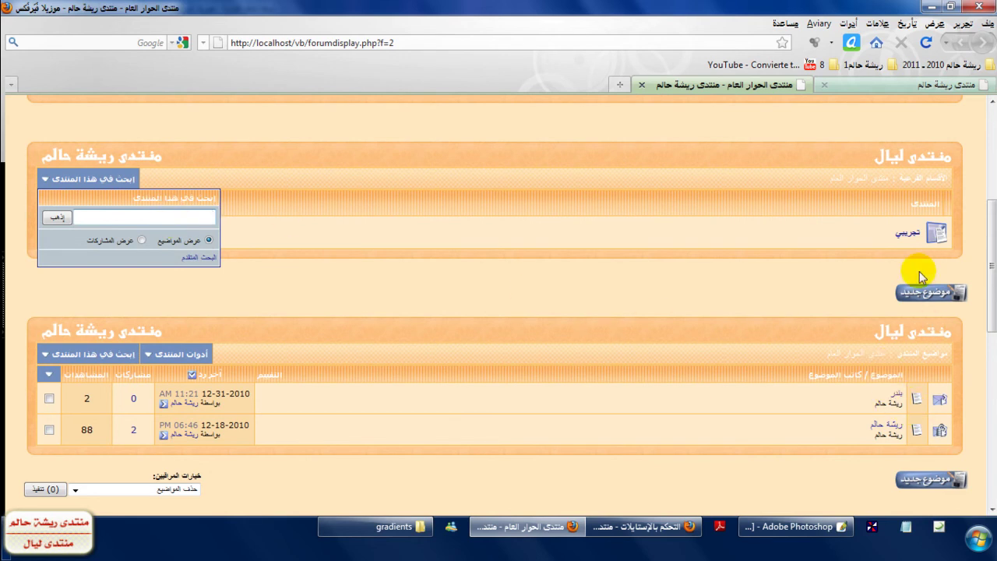
- Open the forum's new-thread form and examine its title and message fields against the Input Fields CSS settings
left_click(924, 294)
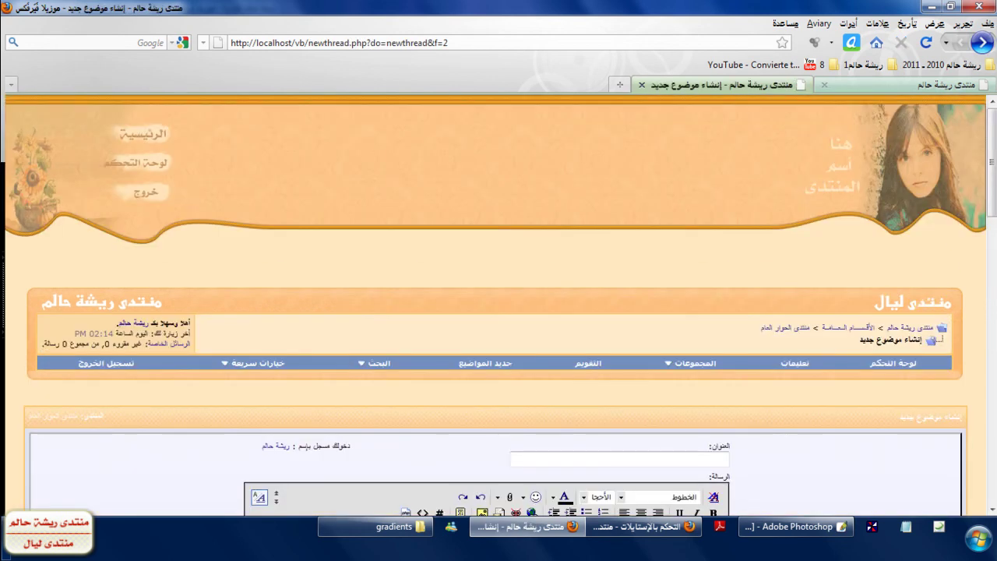
scroll(869, 309, "down", 1)
left_click(670, 522)
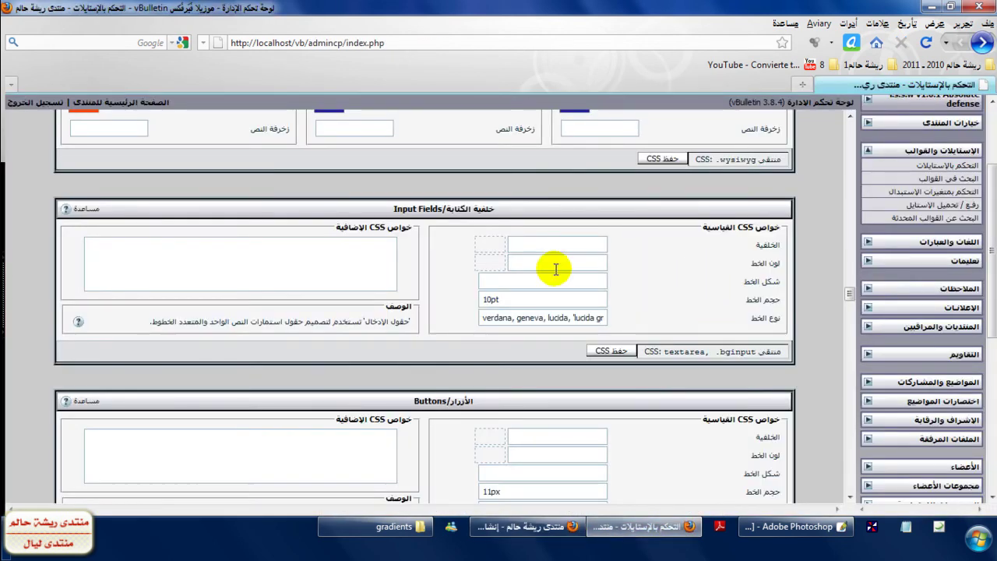
left_click(546, 527)
scroll(963, 326, "down", 1)
scroll(659, 283, "down", 3)
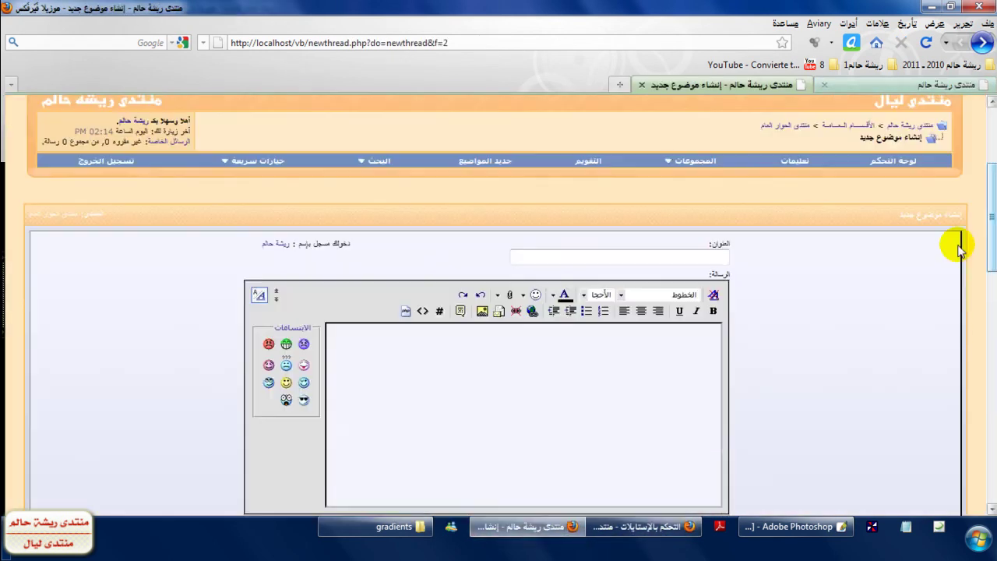
left_click(720, 256)
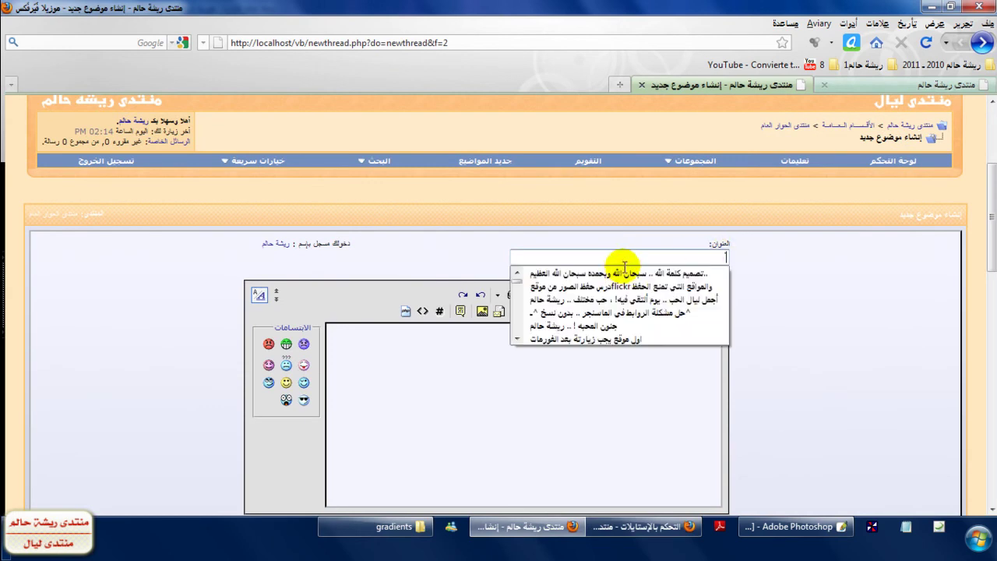
left_click(660, 216)
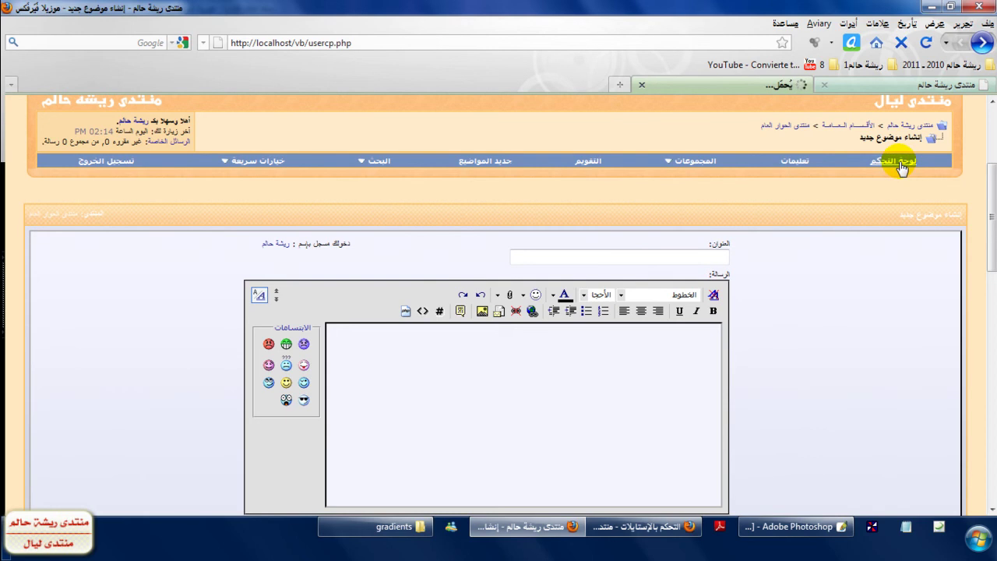
- Open the edit-profile page from the member control panel and examine its input fields
scroll(927, 217, "down", 3)
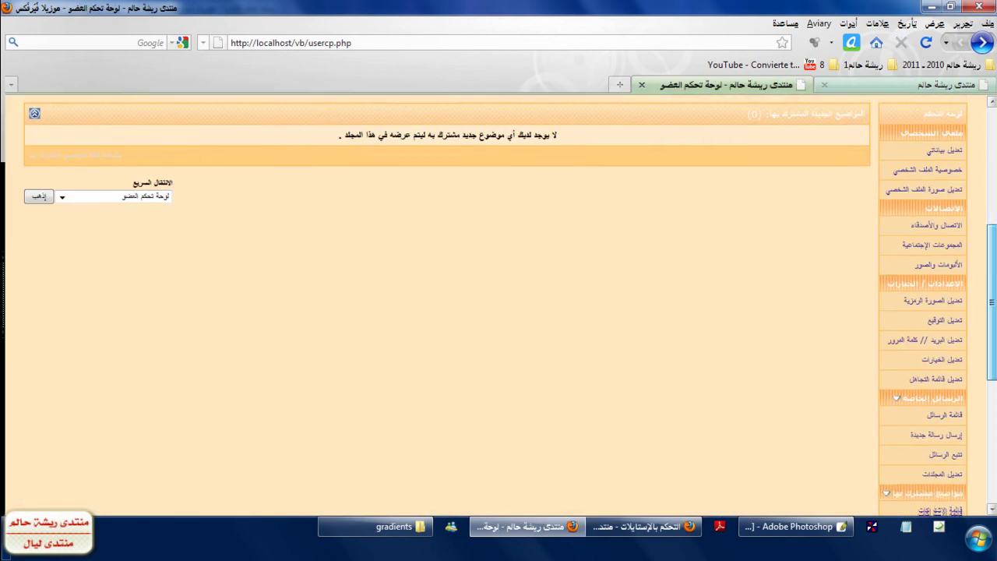
left_click(943, 145)
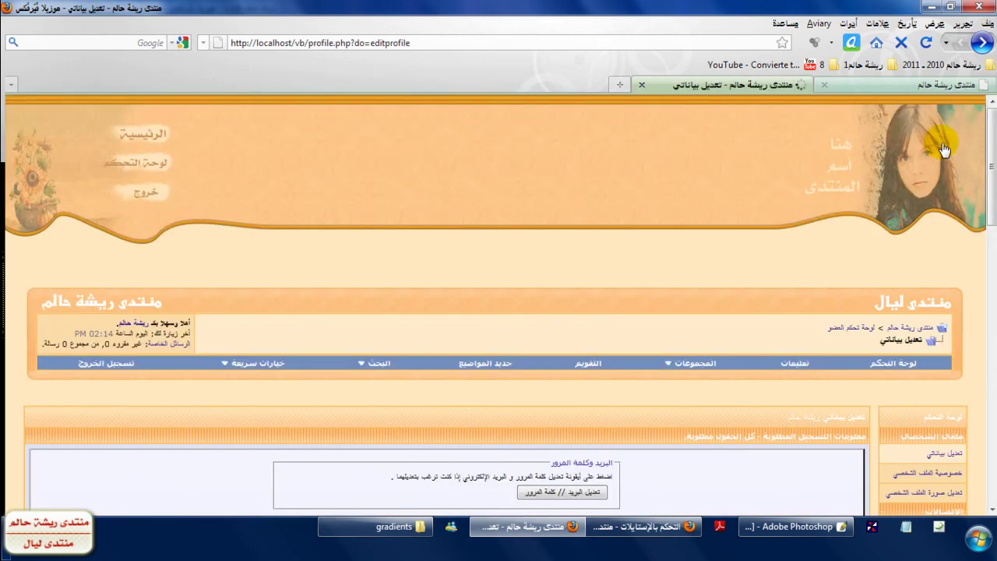
scroll(764, 297, "down", 10)
left_click(595, 157)
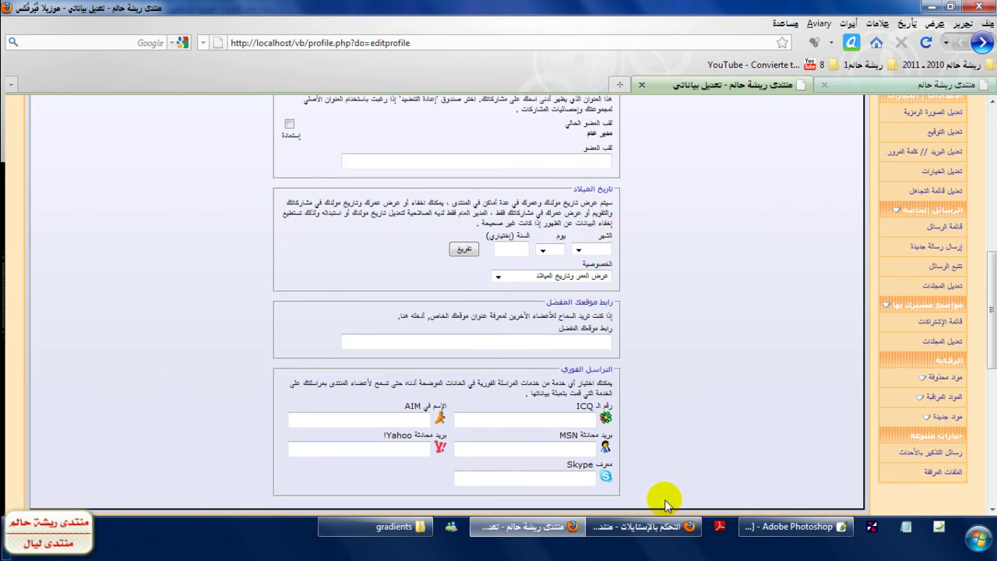
- In Photoshop, sample the light orange FFE7C0 from the forum screenshot and copy its hex code from the Color Picker
left_click(668, 530)
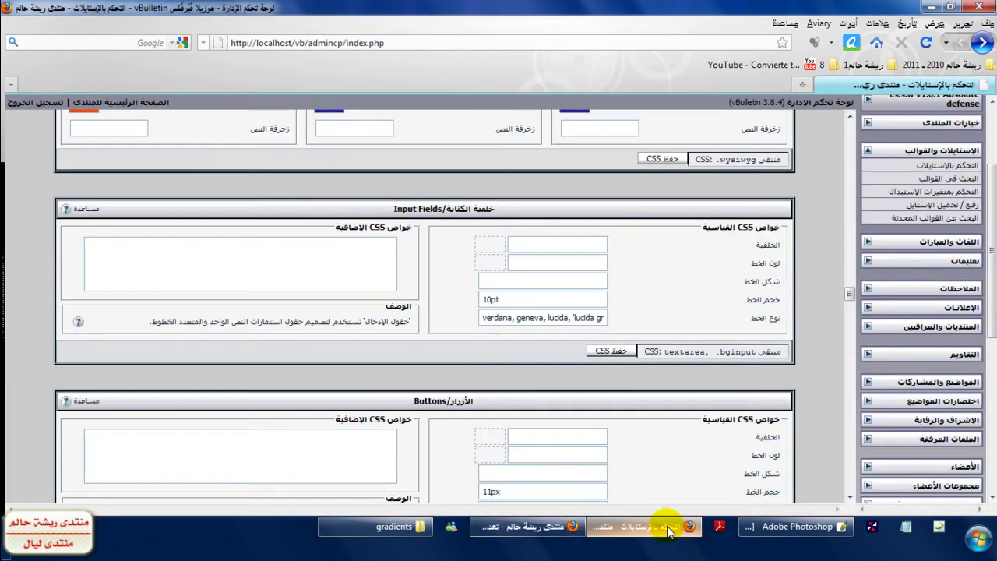
left_click(791, 526)
left_click(472, 246)
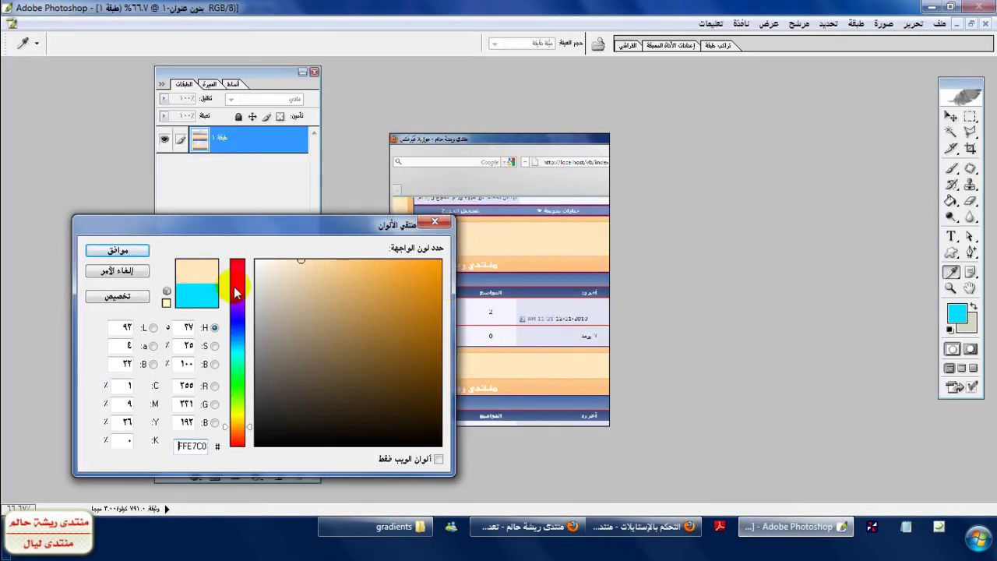
right_click(194, 445)
left_click(352, 285)
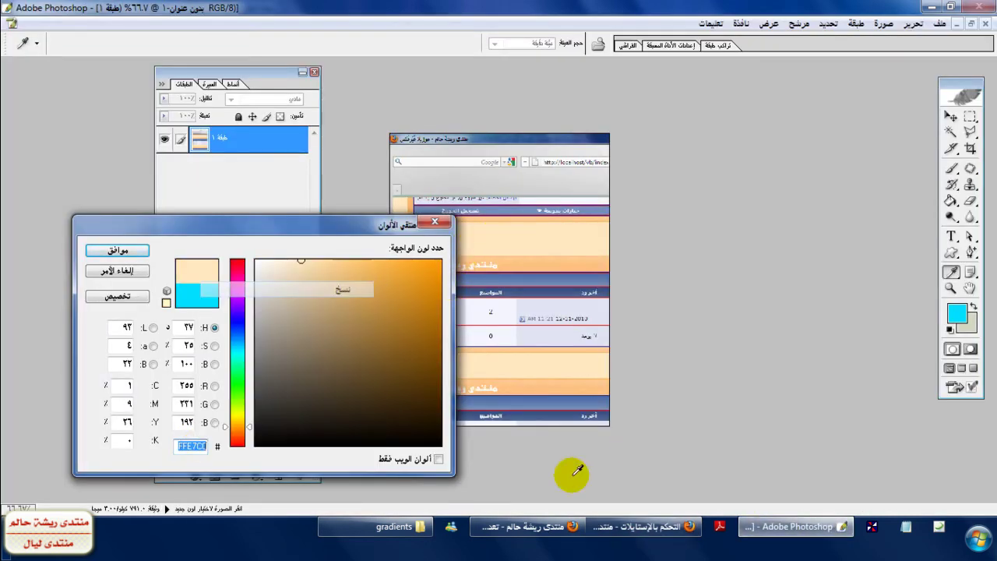
- In Firefox, set the Input Fields background to #FFE7C0, save the CSS and reload the forum's edit-profile page
left_click(530, 526)
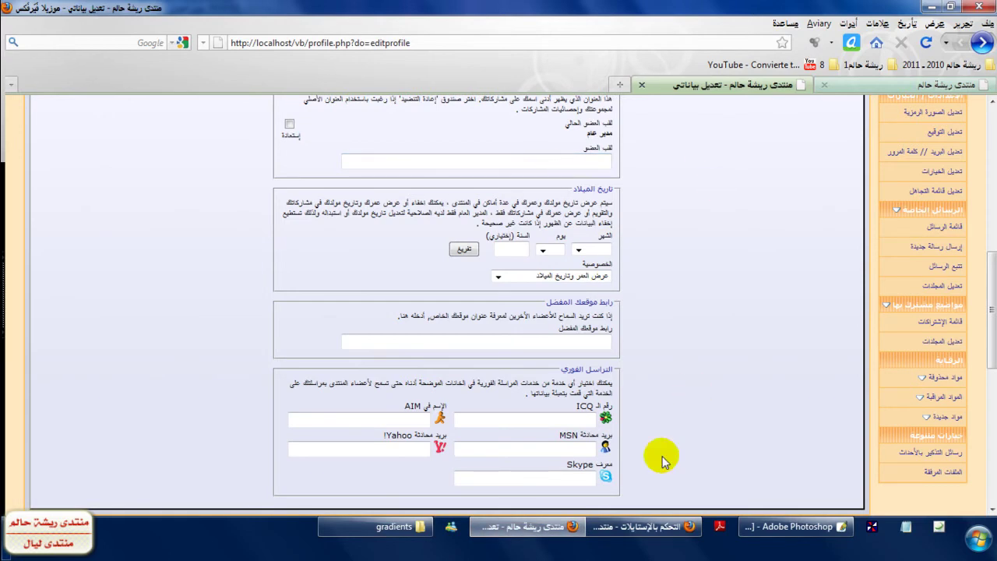
left_click(647, 527)
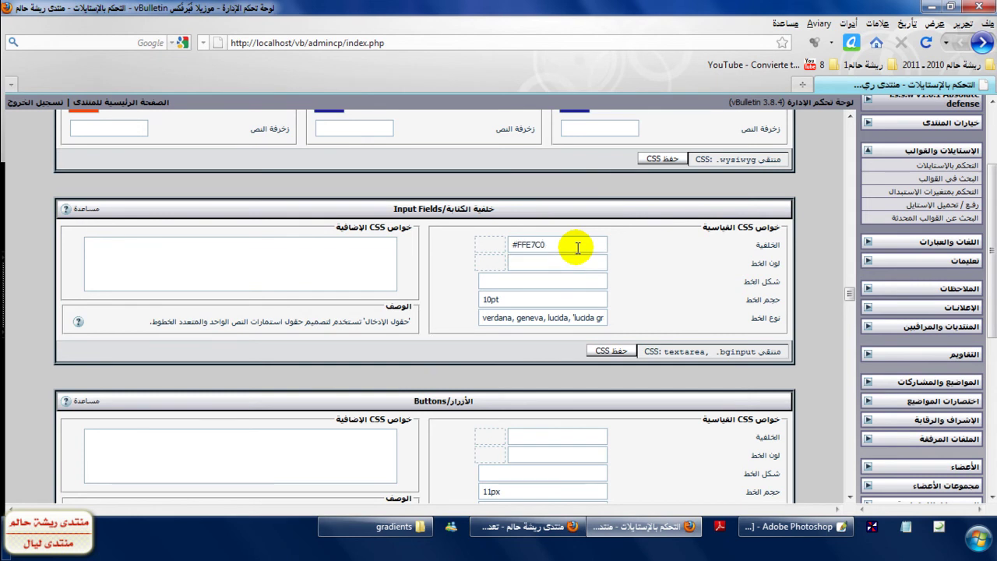
left_click(578, 247)
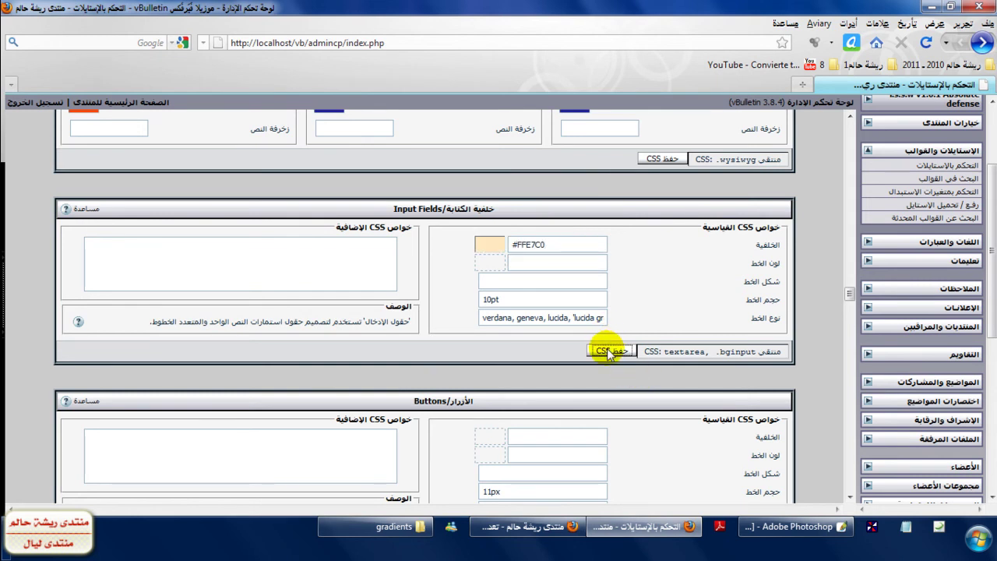
left_click(610, 352)
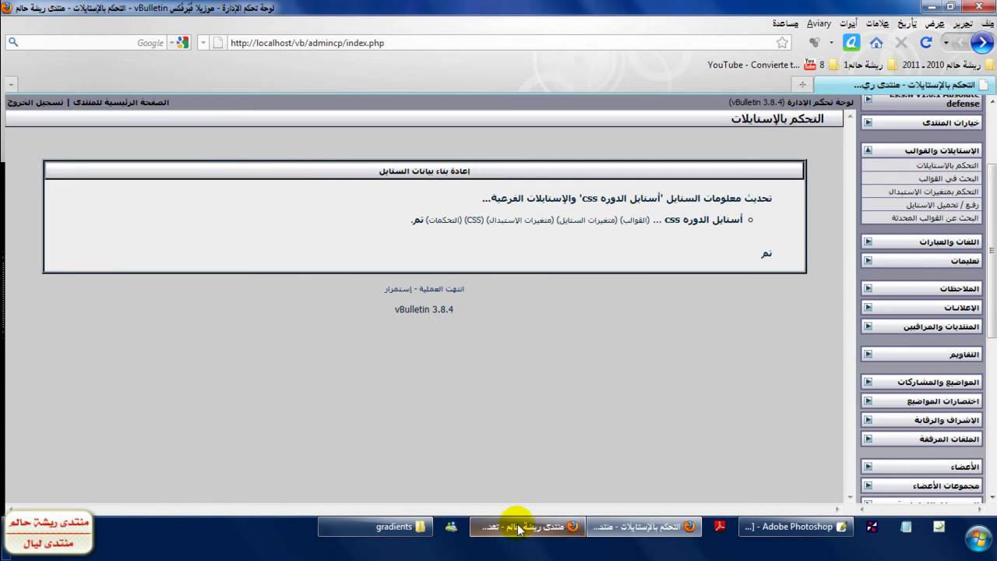
left_click(517, 527)
left_click(518, 527)
left_click(518, 527)
left_click(927, 46)
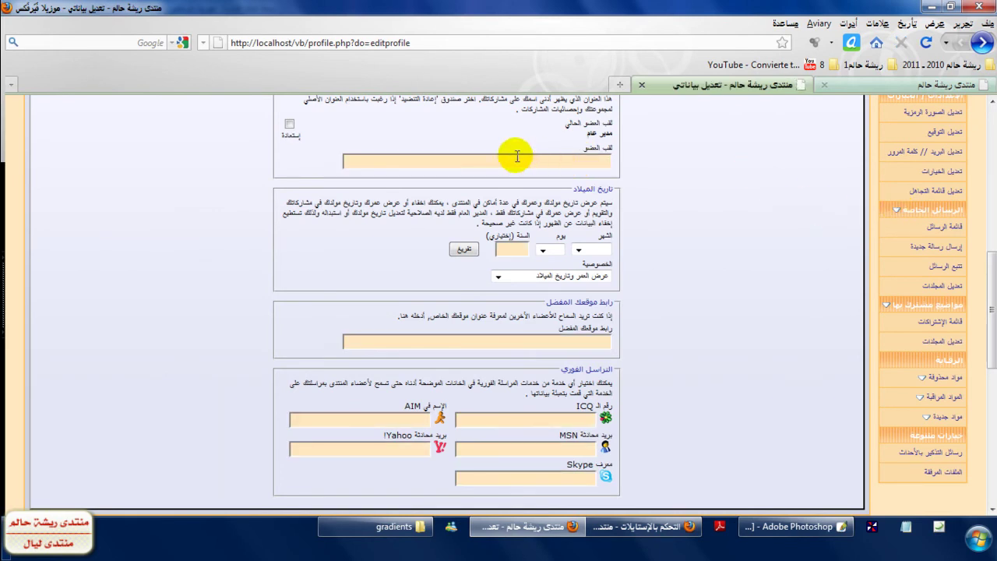
- Review the fields, headers and buttons on the edit-profile page and find the Buttons section in the CSS settings
scroll(983, 244, "up", 6)
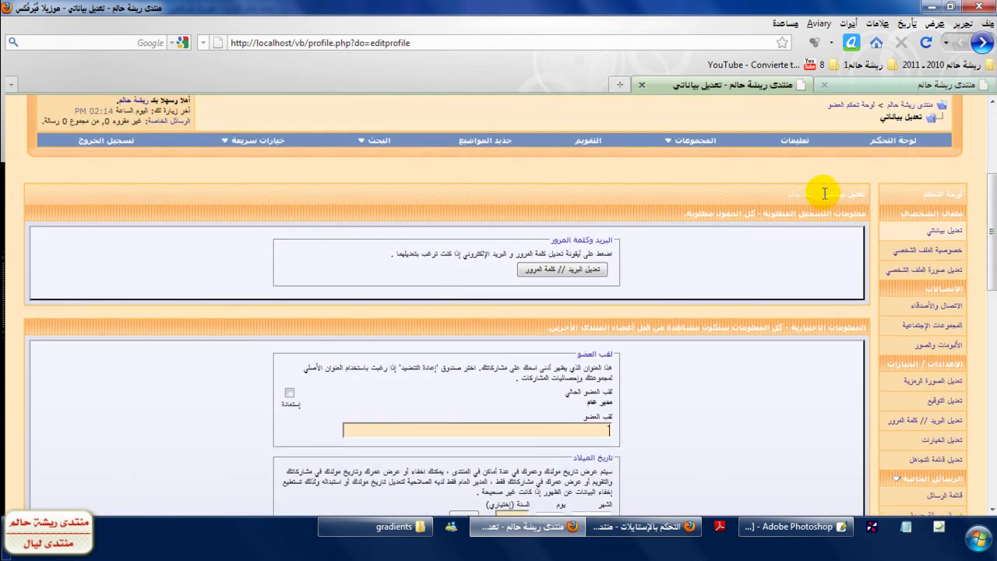
left_click_drag(848, 194, 970, 188)
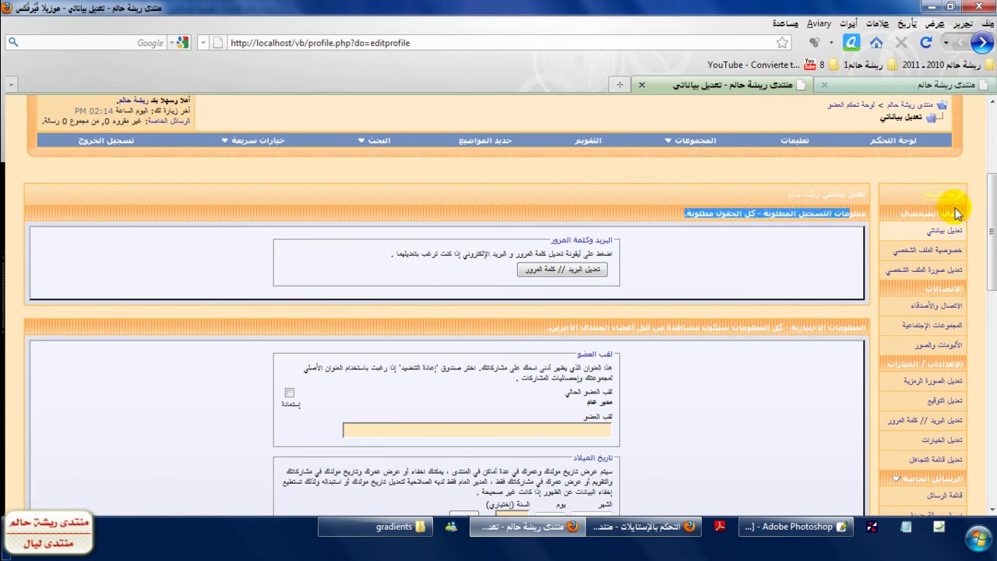
scroll(943, 267, "down", 3)
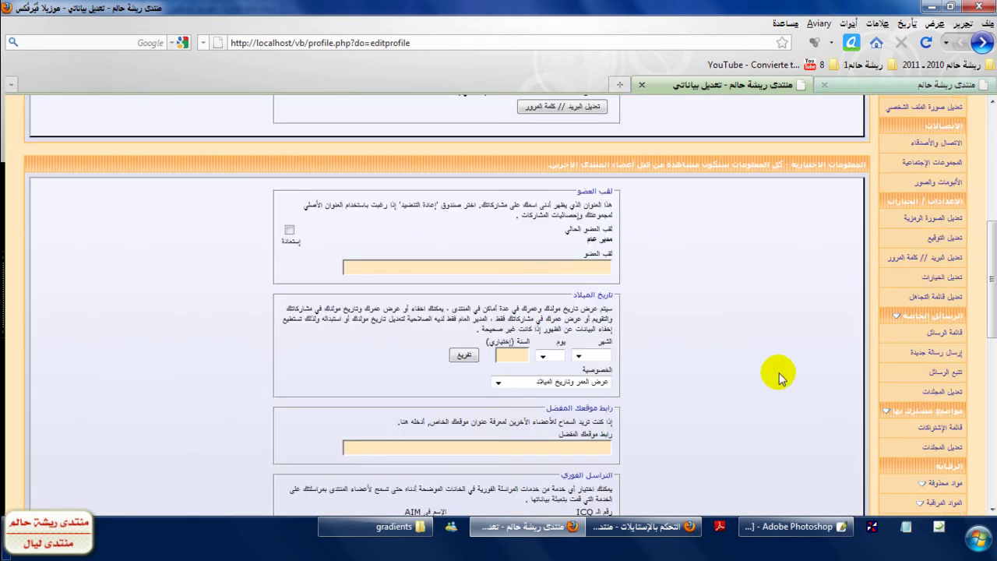
left_click(647, 527)
left_click_drag(849, 125, 870, 306)
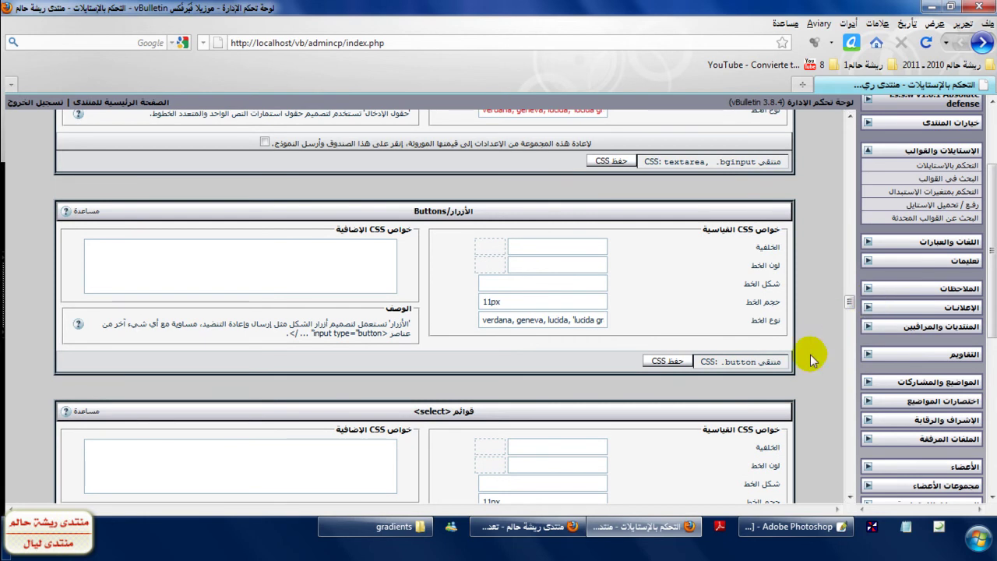
left_click(530, 527)
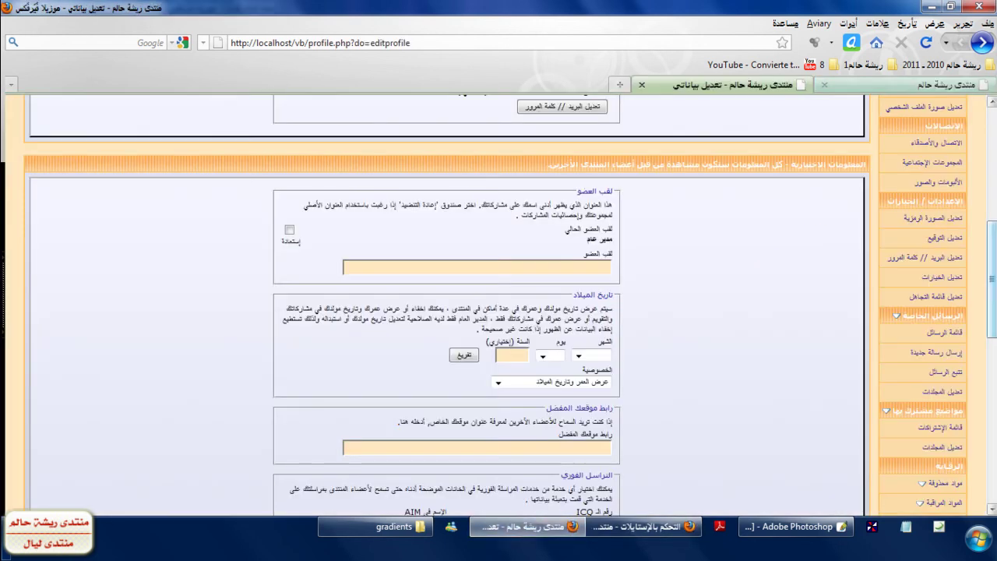
scroll(991, 273, "up", 2)
scroll(990, 257, "down", 15)
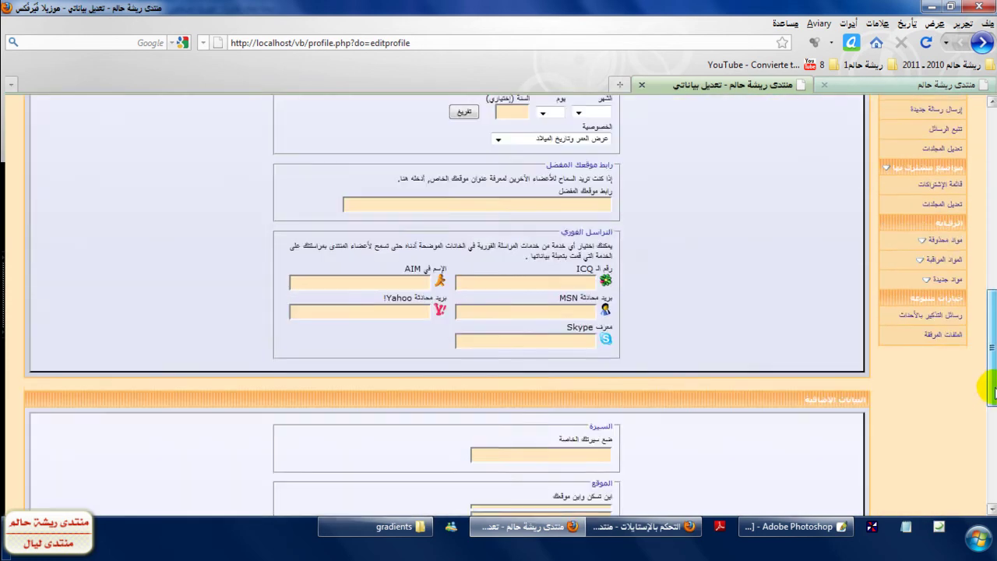
scroll(835, 177, "up", 15)
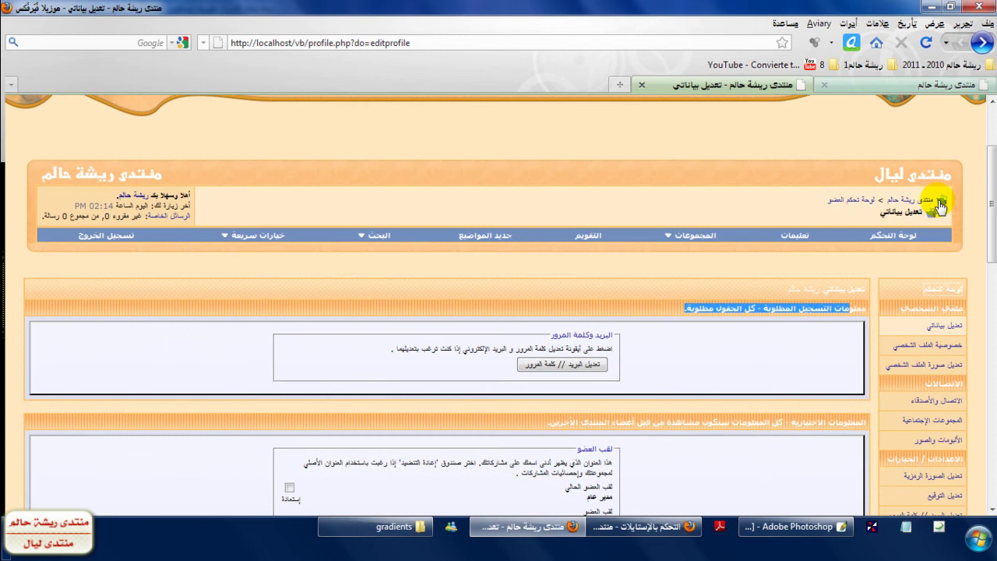
- Return to the general discussion forum, open its newest thread and examine the quick reply form and its buttons
left_click(933, 203)
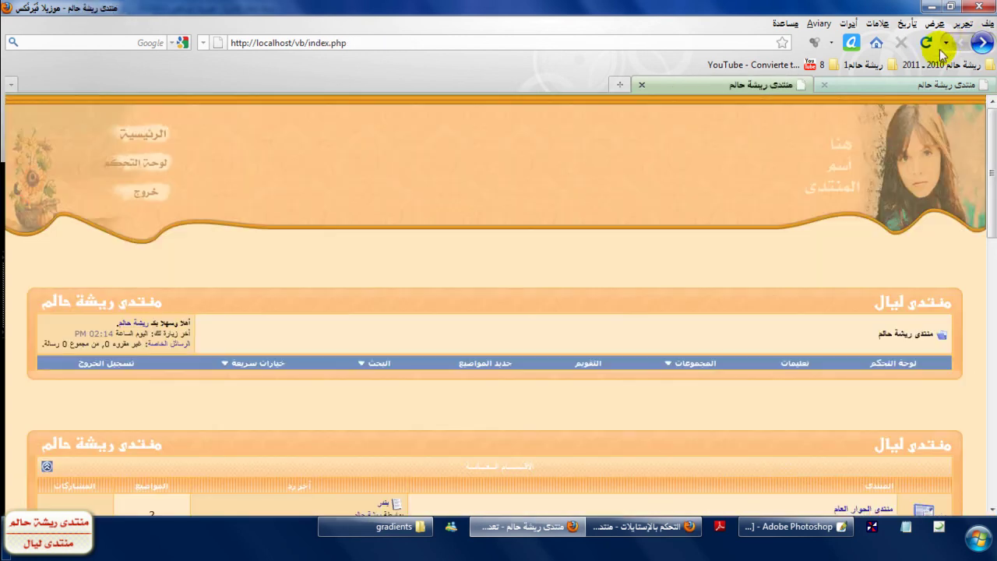
left_click(945, 42)
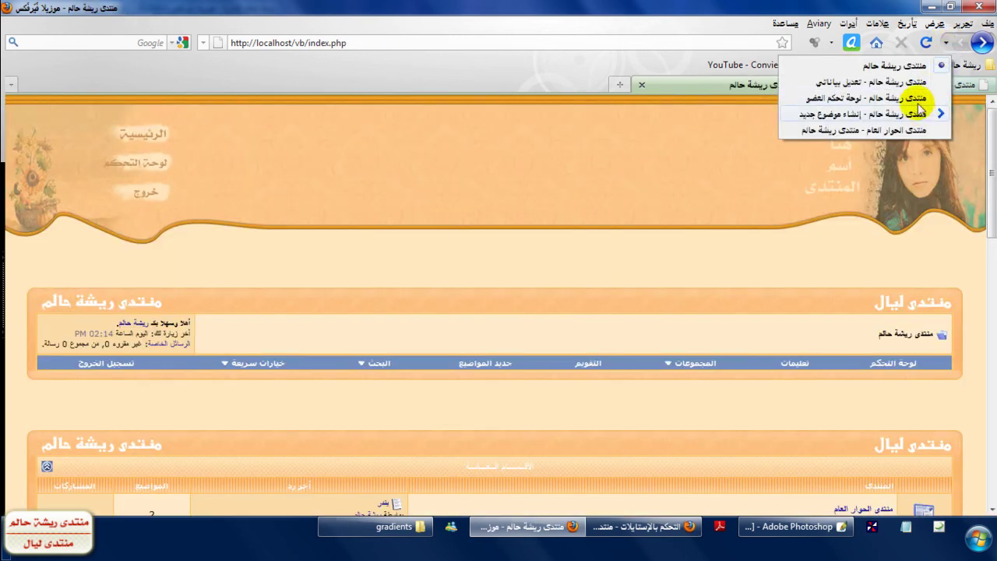
left_click(895, 129)
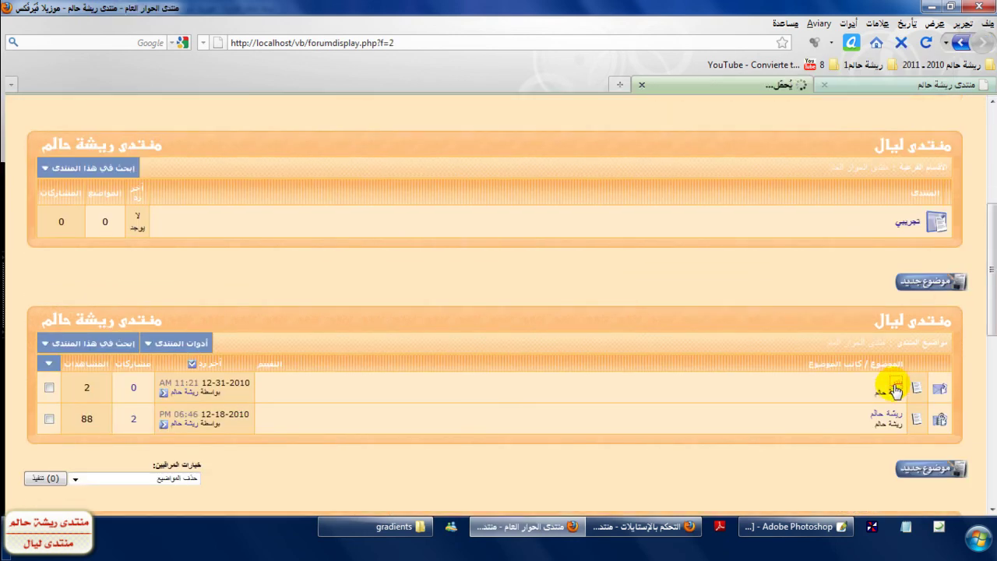
left_click(895, 389)
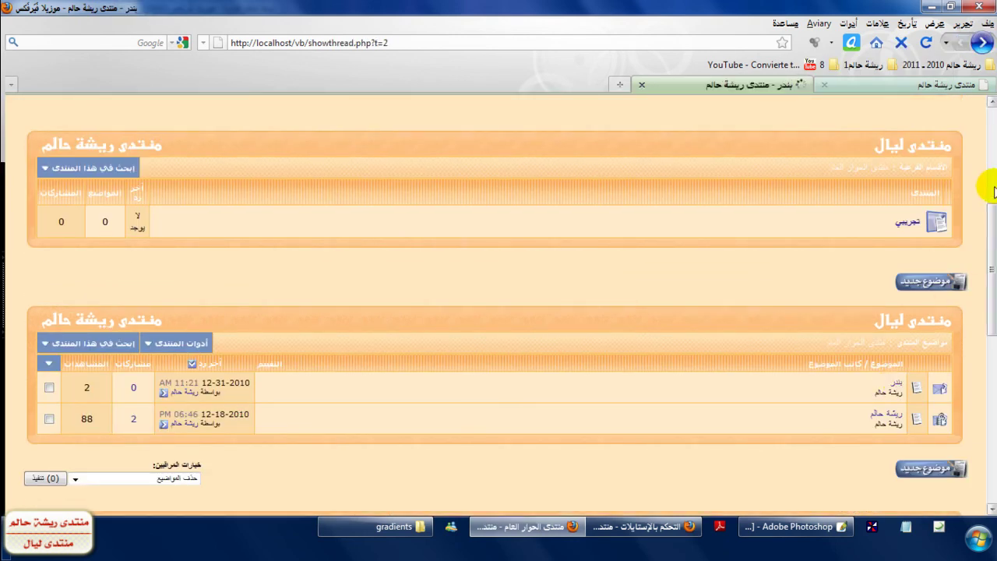
scroll(994, 181, "down", 8)
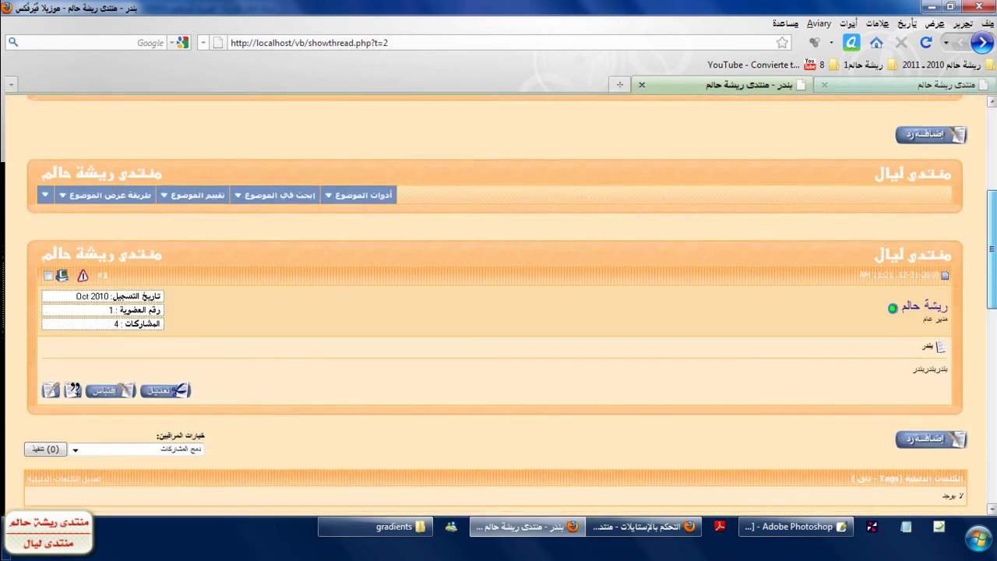
scroll(510, 305, "down", 2)
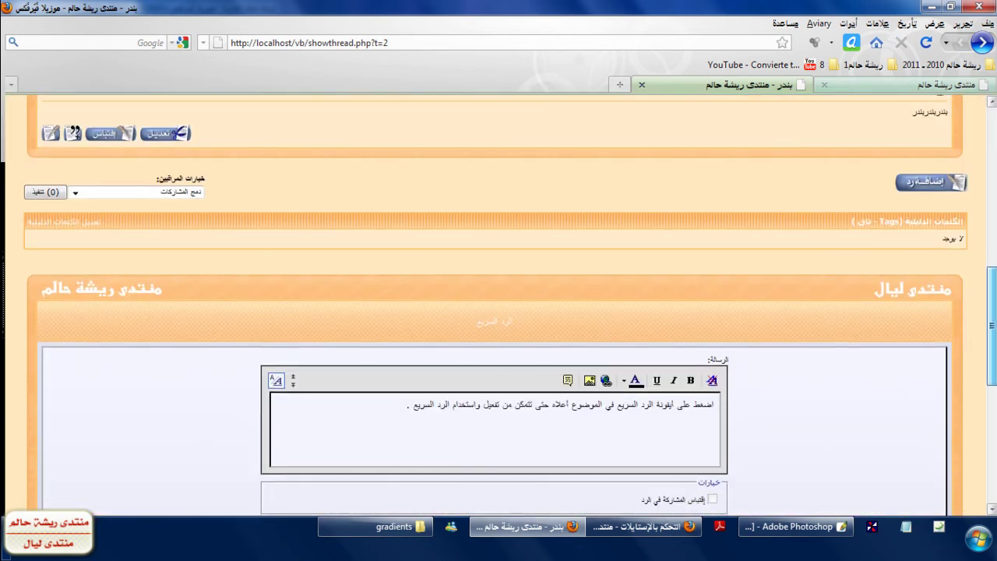
scroll(510, 312, "down", 5)
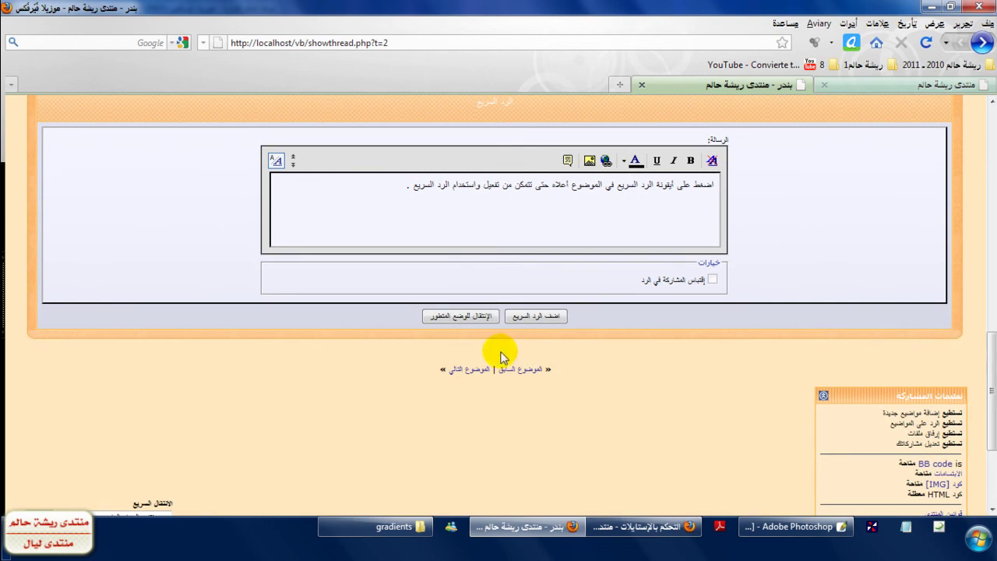
- Examine the date and time text in the thread and on the forum index, and locate the Time Colour section in the CSS settings
scroll(986, 421, "up", 5)
scroll(990, 266, "up", 7)
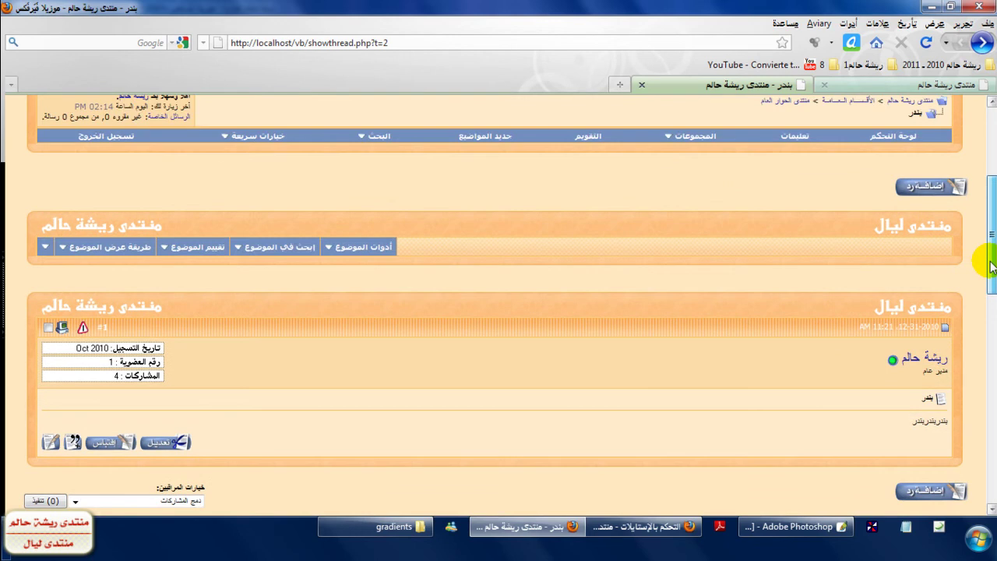
left_click_drag(990, 266, 991, 249)
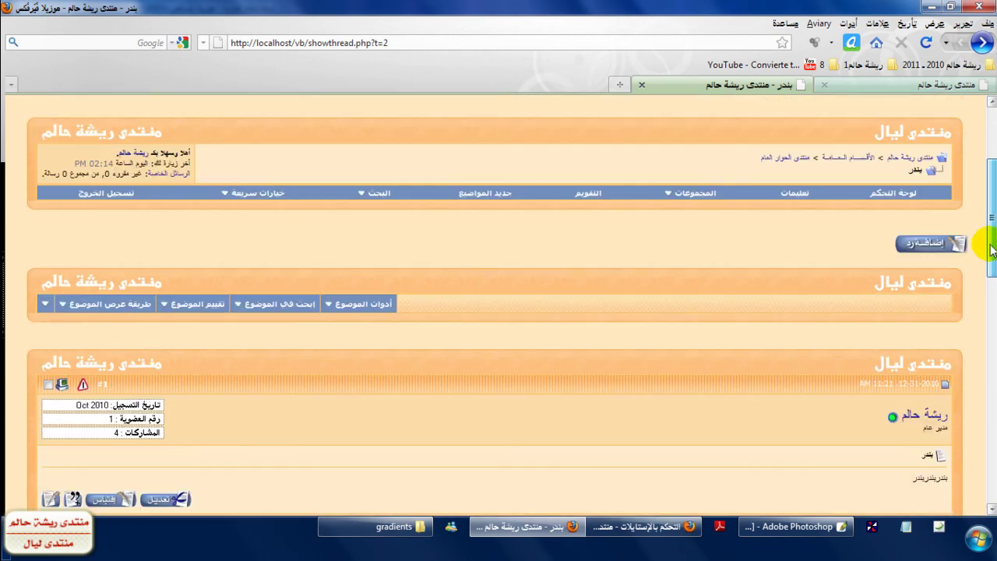
left_click(658, 524)
left_click_drag(853, 313, 850, 327)
left_click(521, 526)
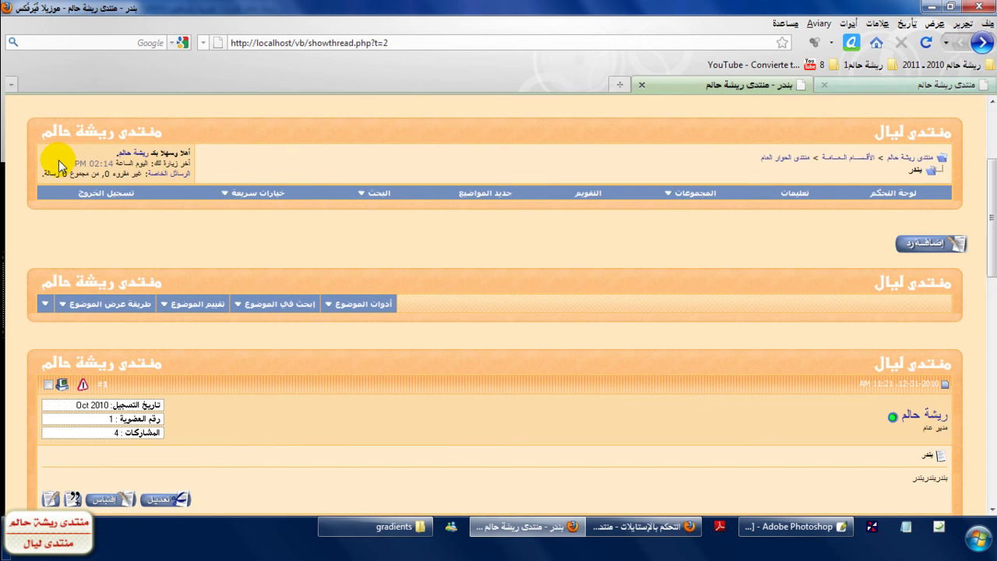
left_click_drag(86, 163, 117, 161)
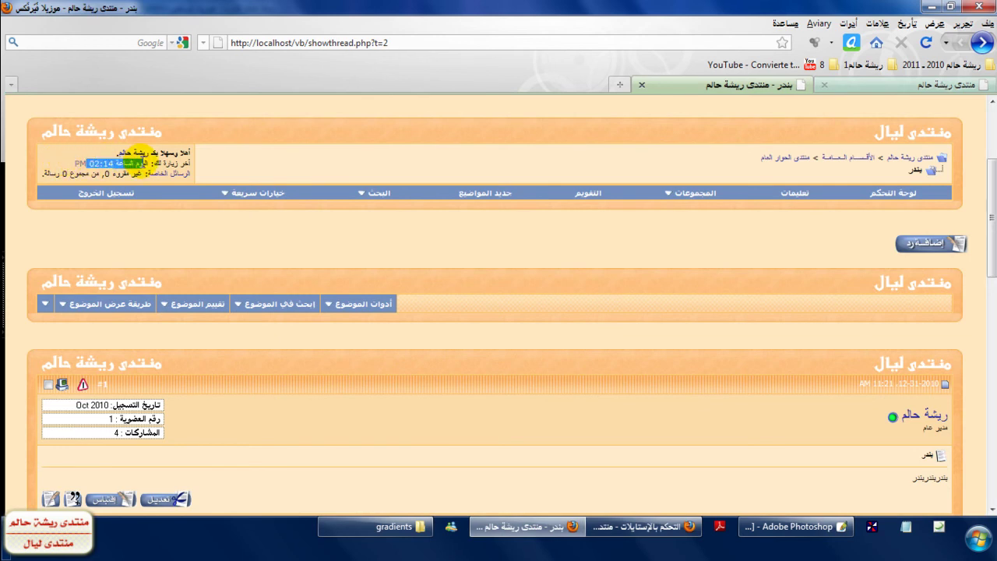
left_click(857, 84)
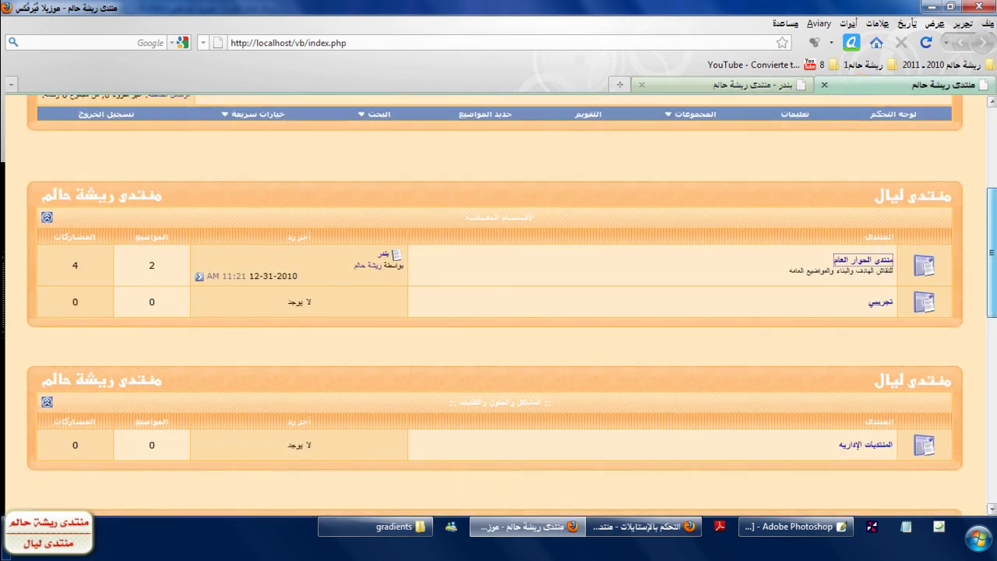
left_click_drag(263, 275, 234, 276)
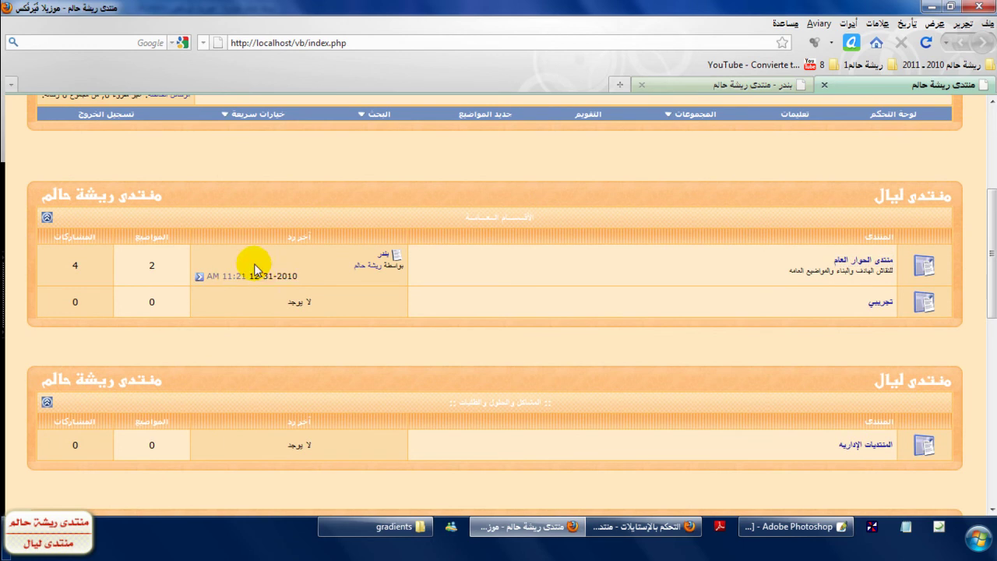
- In Photoshop's Color Picker, try the light orange FECA90 sampled from the forum screenshot, and close the thread's tab in Firefox
left_click(794, 529)
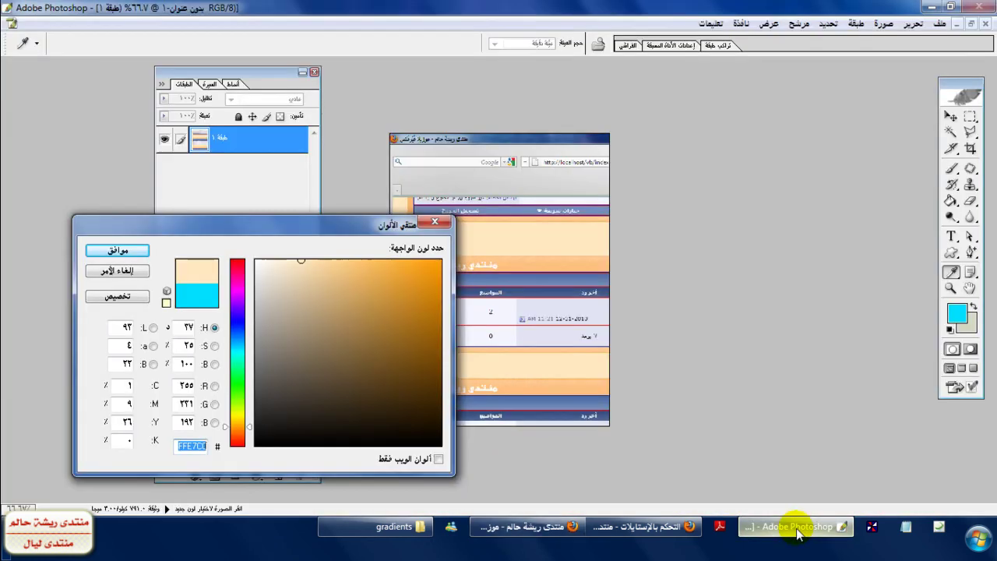
left_click_drag(412, 273, 444, 249)
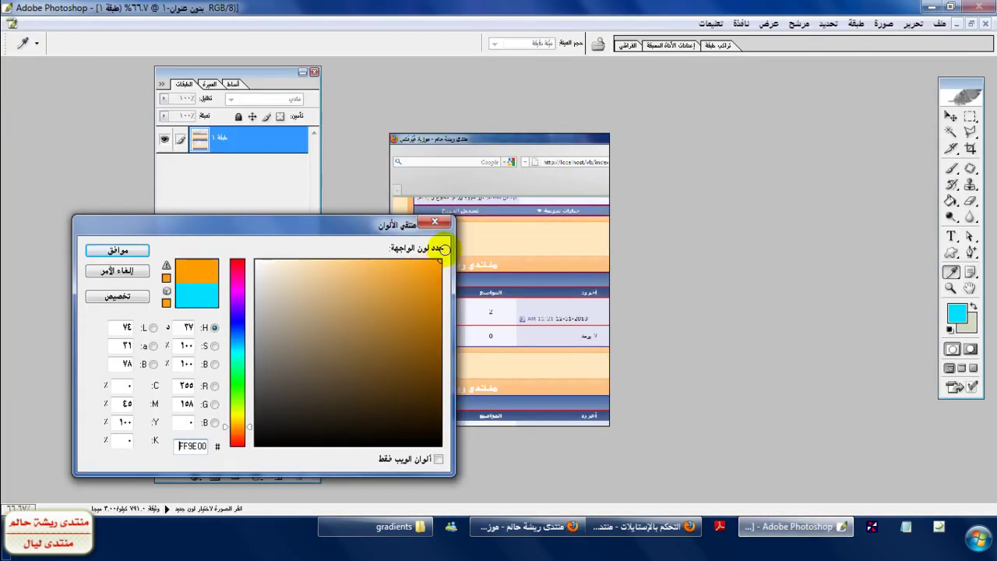
left_click(539, 253)
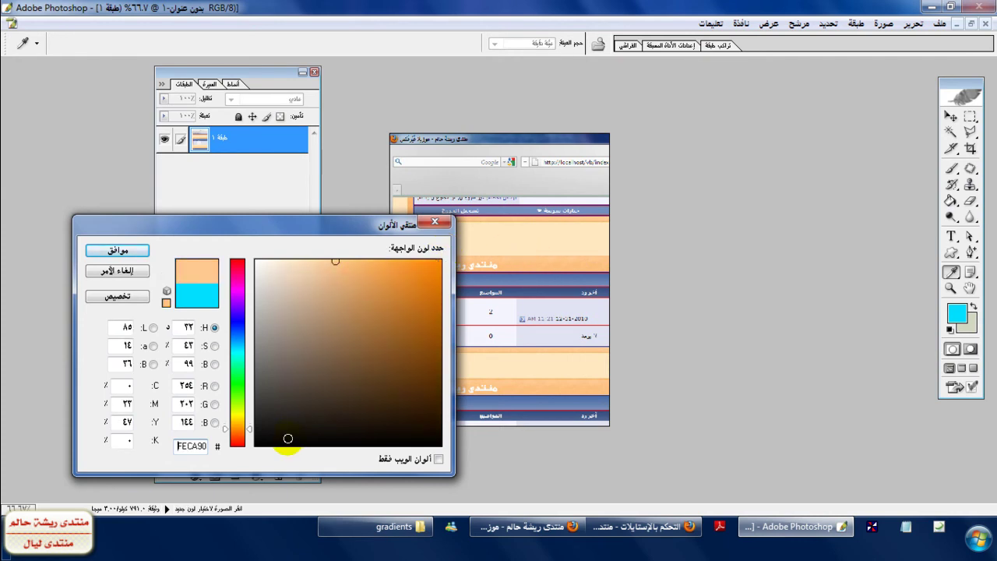
left_click(518, 526)
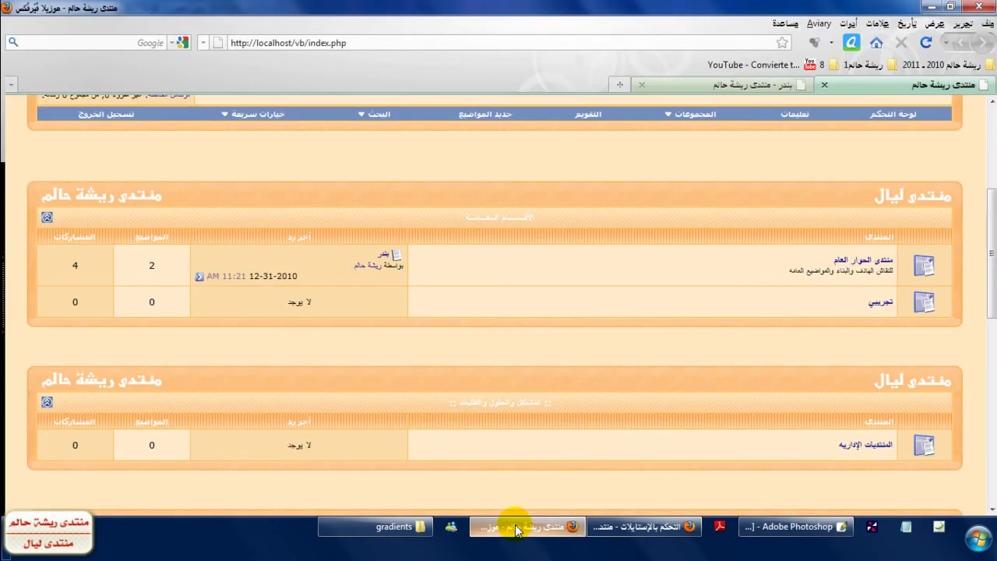
left_click(642, 85)
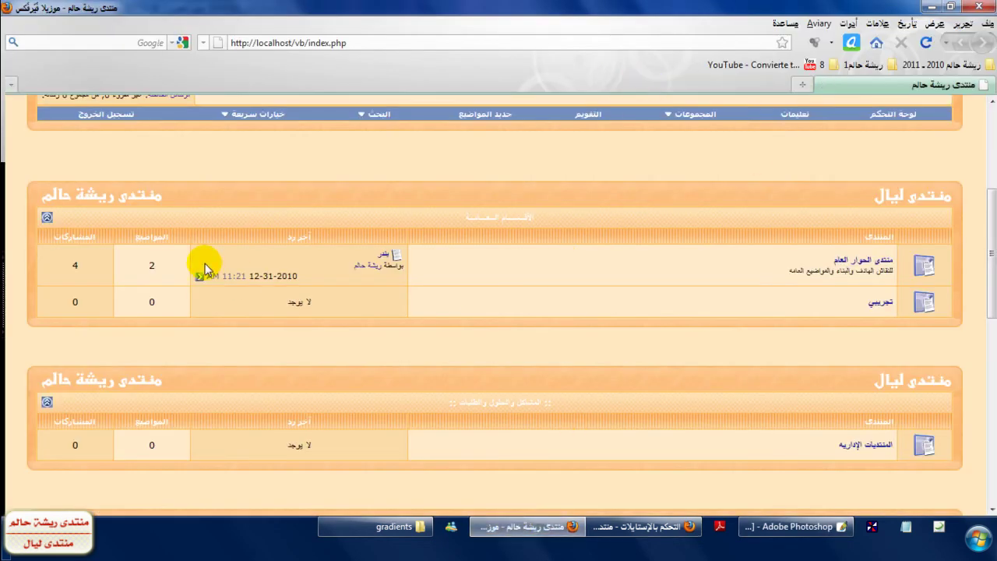
- In Photoshop, pick the stronger orange FFAD52 in the Color Picker and copy its hex code
left_click(790, 526)
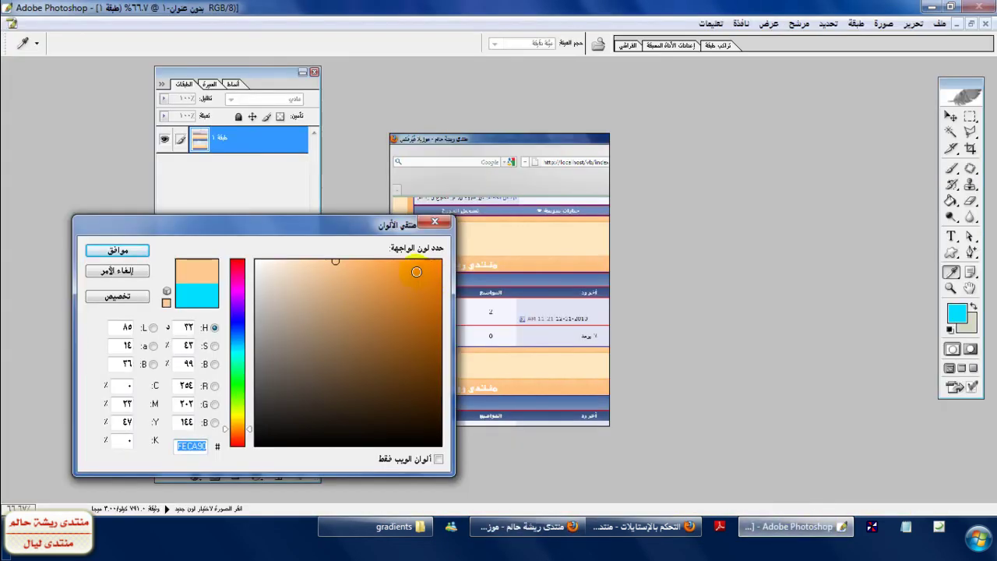
left_click_drag(432, 261, 381, 260)
double_click(191, 446)
right_click(191, 445)
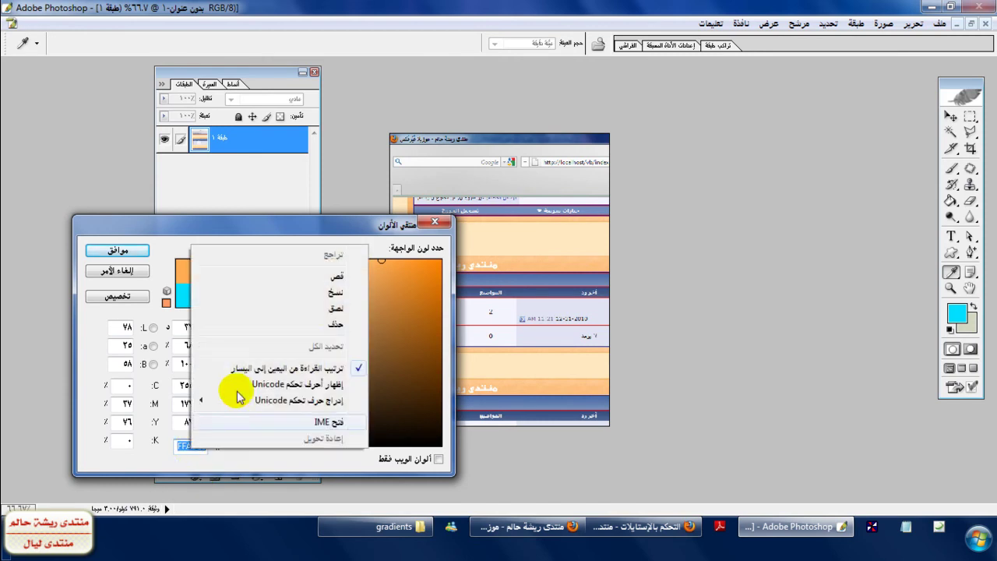
left_click(335, 292)
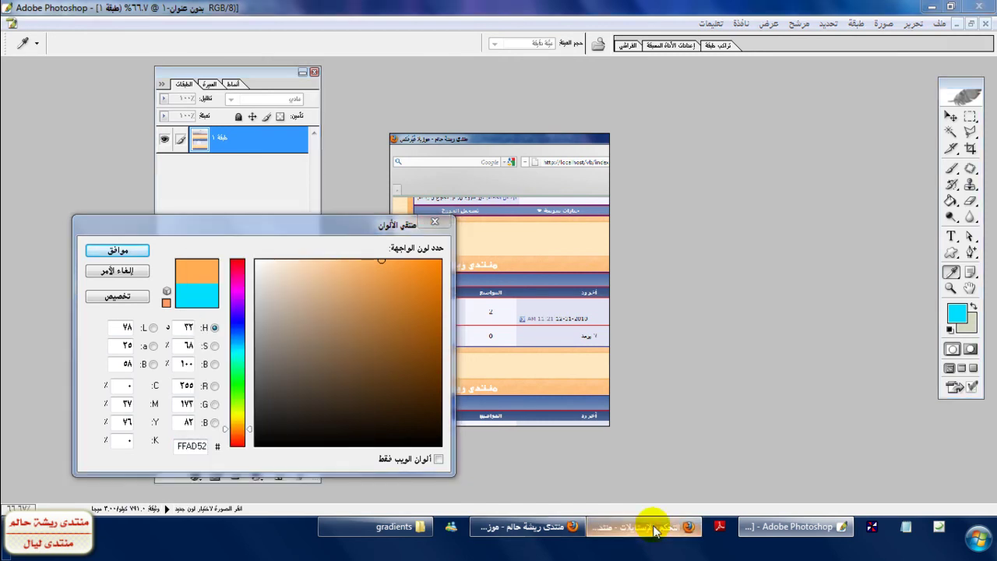
- In Firefox, set the Time Colour font colour to #FFAD52, save the CSS, then reload the forum index and check the time text
left_click(648, 526)
left_click_drag(545, 232, 523, 234)
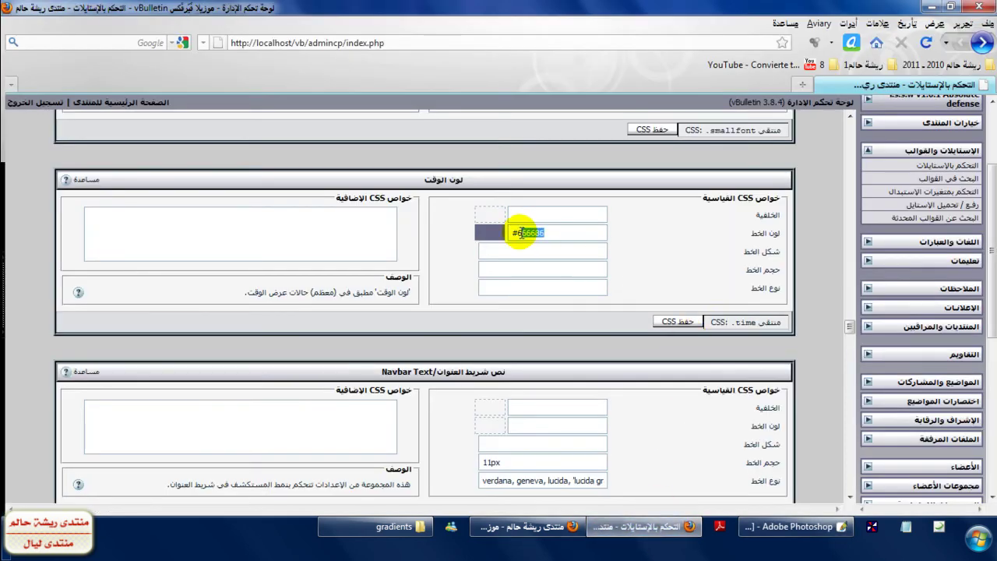
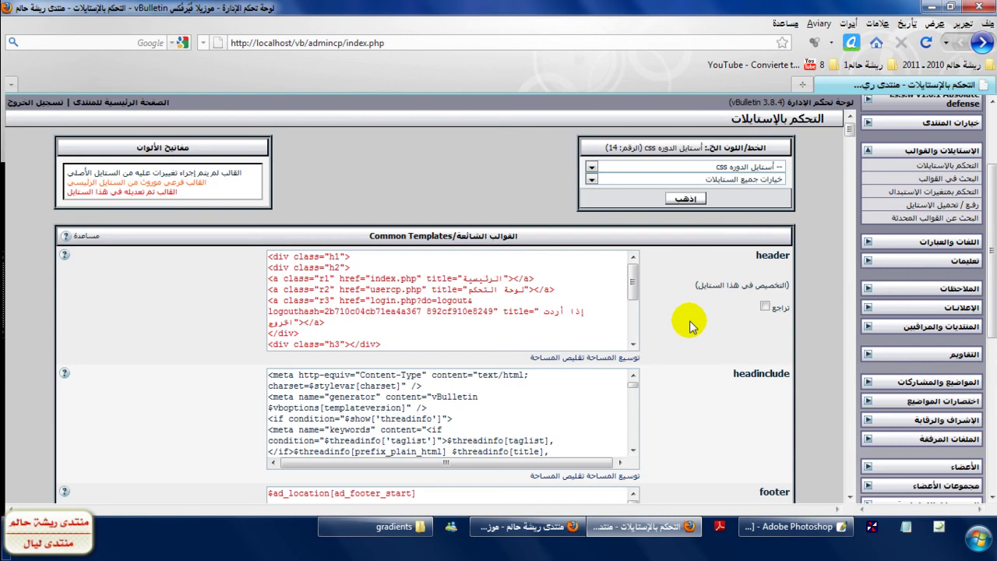
left_click(492, 527)
left_click(925, 43)
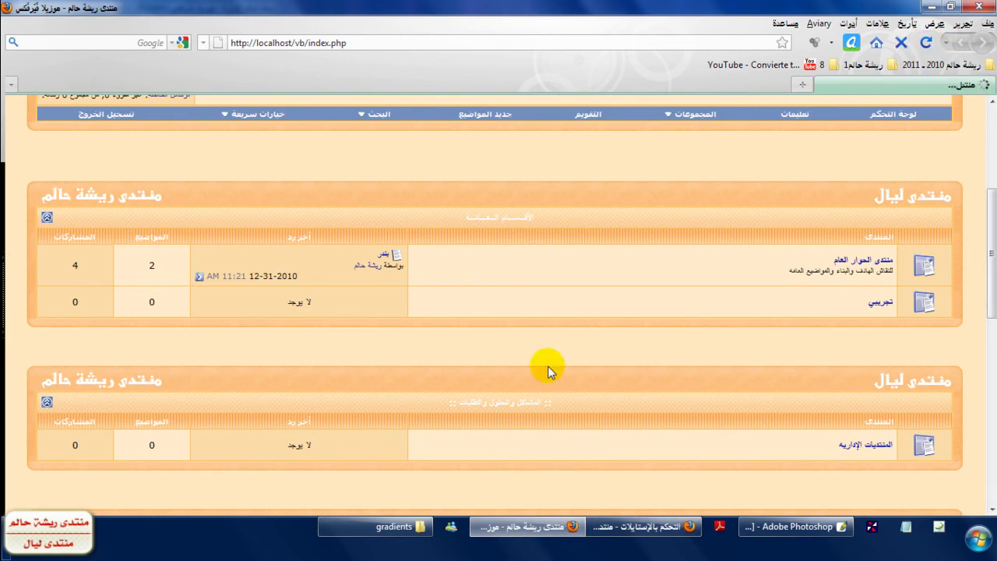
left_click_drag(243, 277, 222, 279)
left_click(222, 278)
scroll(979, 190, "up", 5)
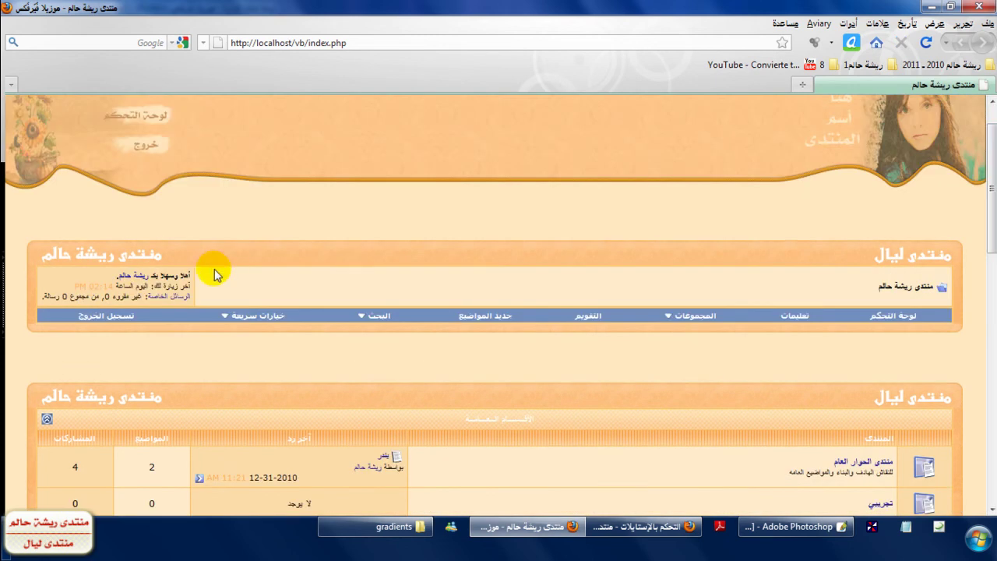
- In Photoshop, pick the dark grey 40403F in the Color Picker and copy its hex code
left_click(753, 526)
mouse_move(445, 276)
left_mouse_down()
mouse_move(440, 328)
mouse_move(260, 436)
mouse_move(207, 444)
left_mouse_up()
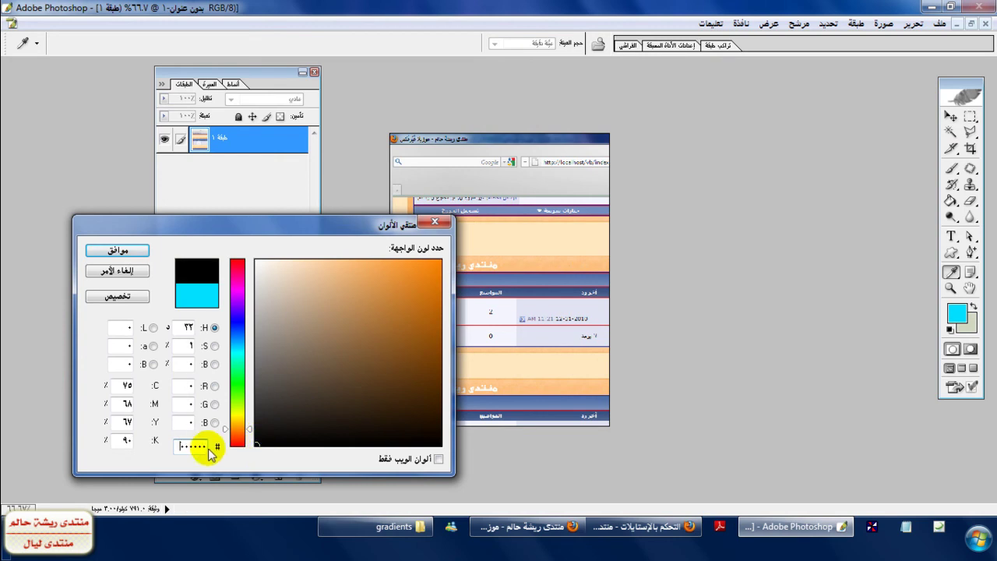
left_click_drag(272, 411, 262, 395)
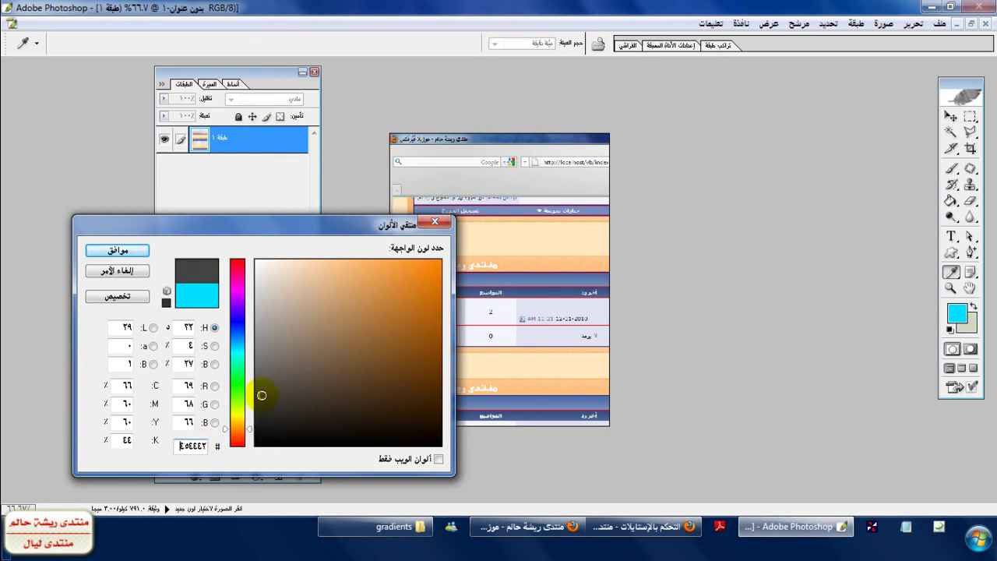
double_click(193, 445)
right_click(194, 446)
left_click(347, 291)
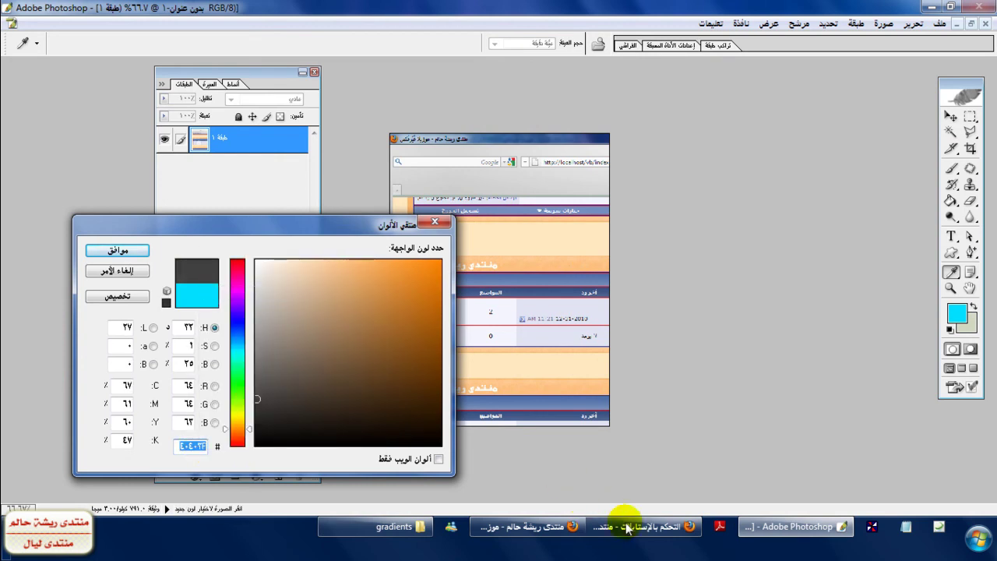
- In Firefox, set the Time Colour font colour to #40403F, save the CSS and reload the forum index to check the time text
left_click(604, 526)
left_click_drag(850, 132, 857, 331)
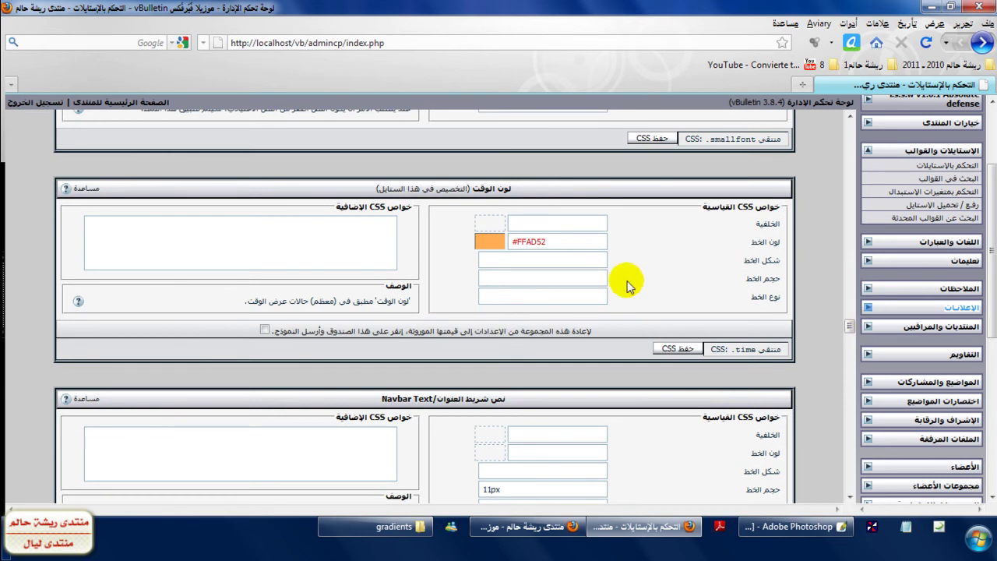
left_click_drag(554, 243, 527, 240)
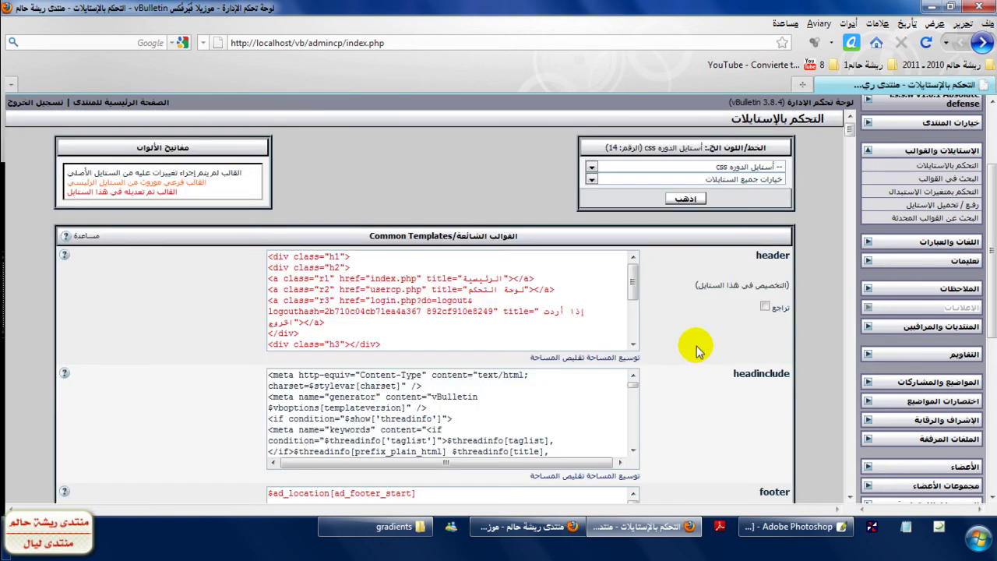
left_click(537, 526)
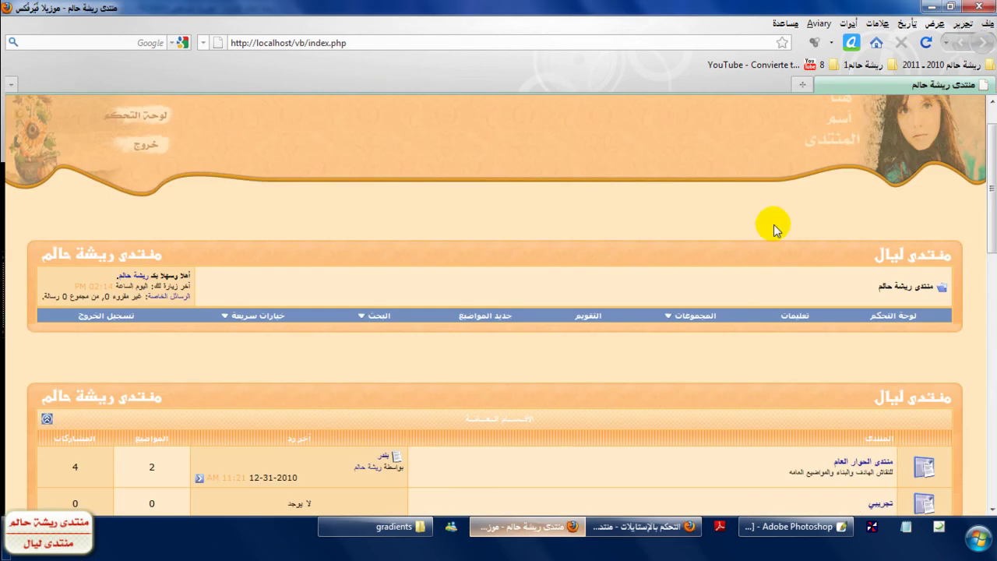
left_click(924, 44)
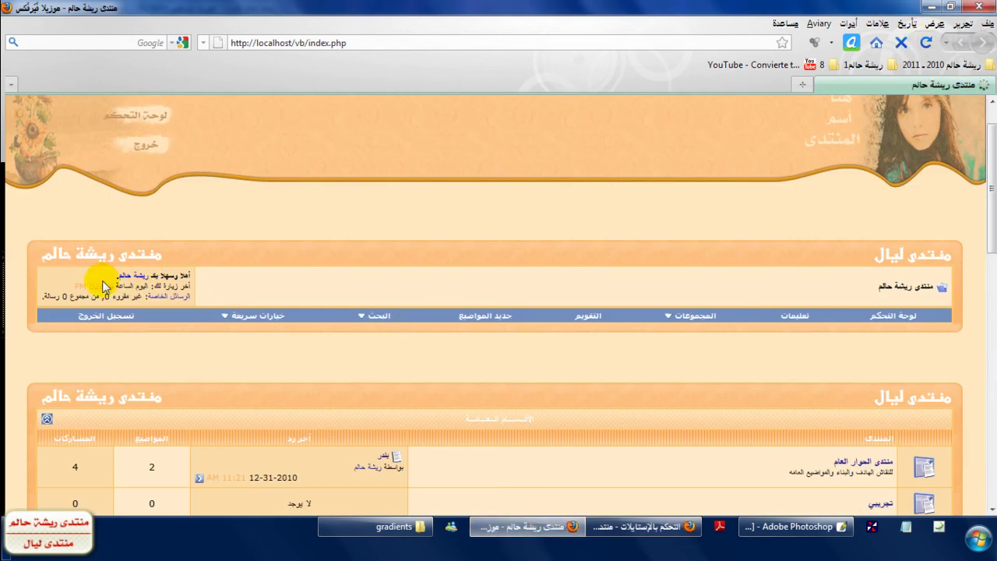
scroll(241, 440, "down", 3)
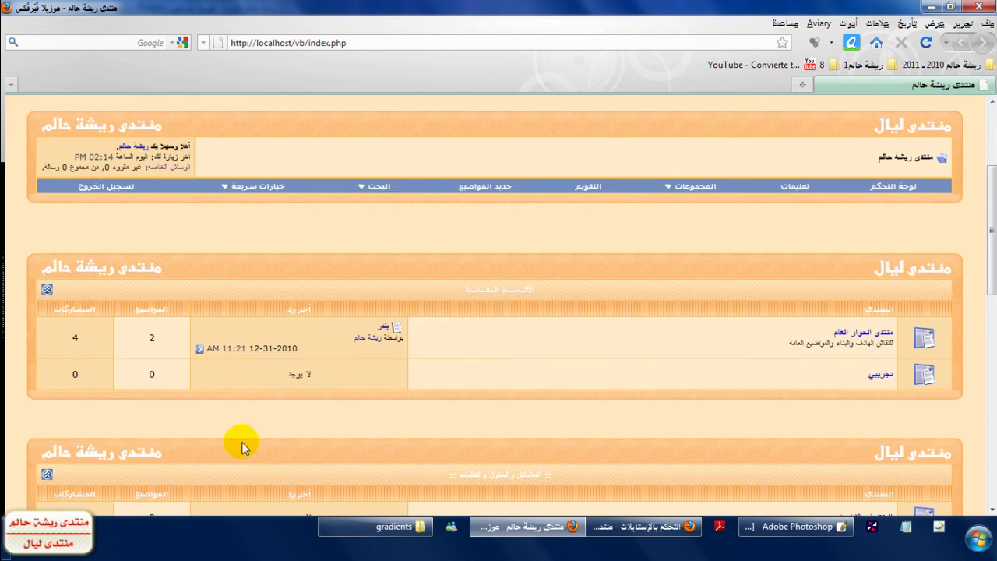
- Review the CSS sections down to Panel Surround, and examine the area around the quick reply form in the forum's latest thread
left_click(676, 526)
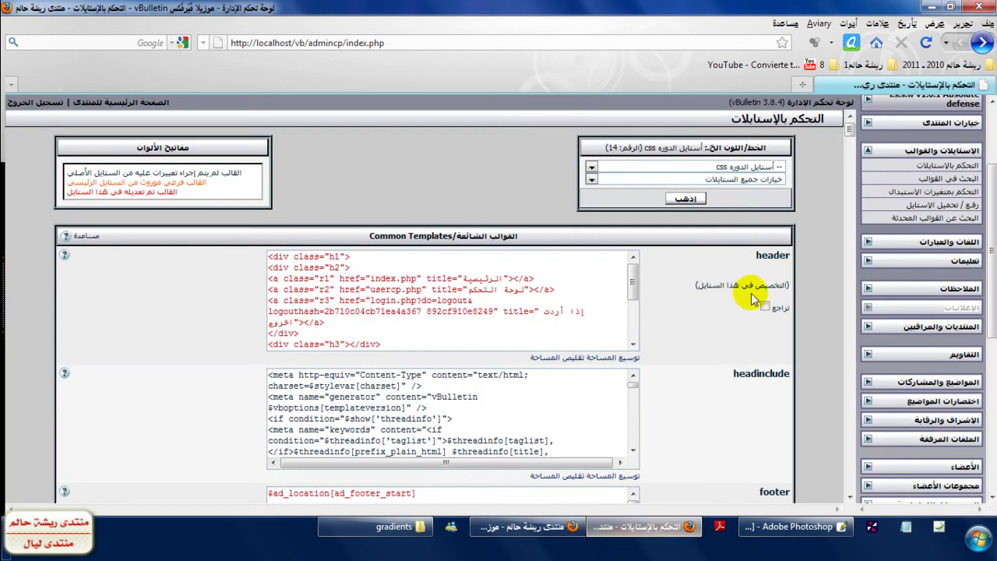
left_click_drag(865, 124, 871, 293)
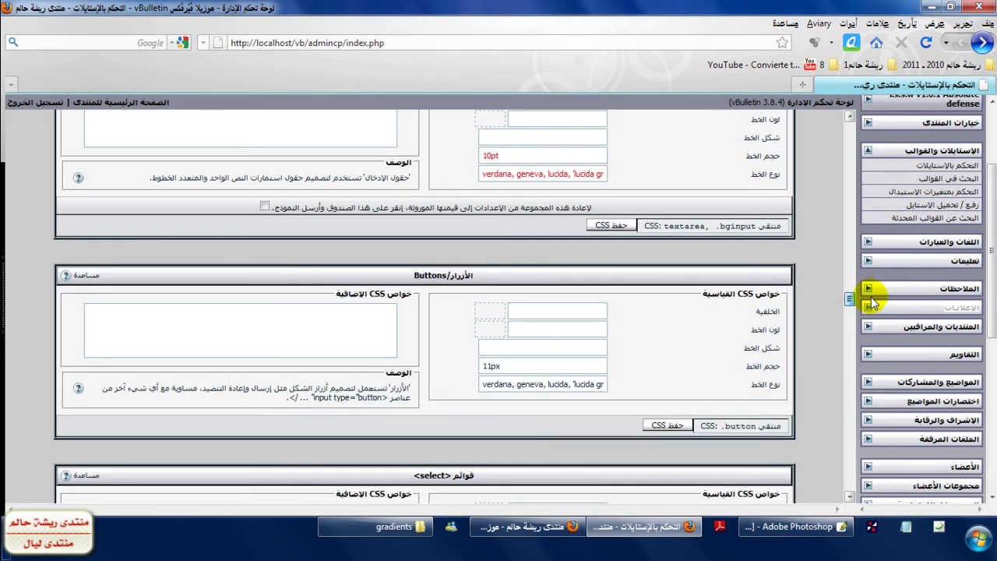
left_click_drag(872, 303, 890, 348)
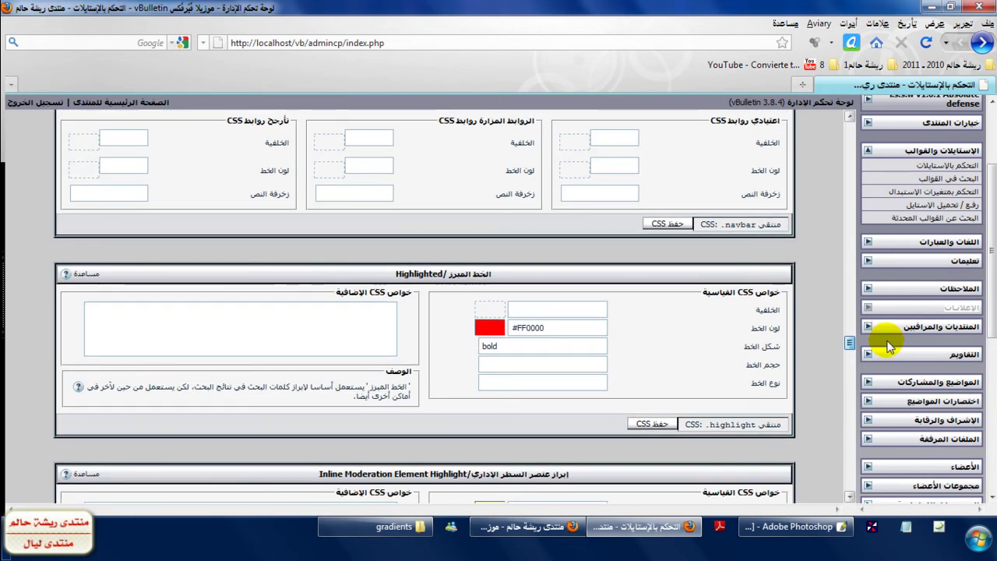
left_click_drag(890, 348, 894, 355)
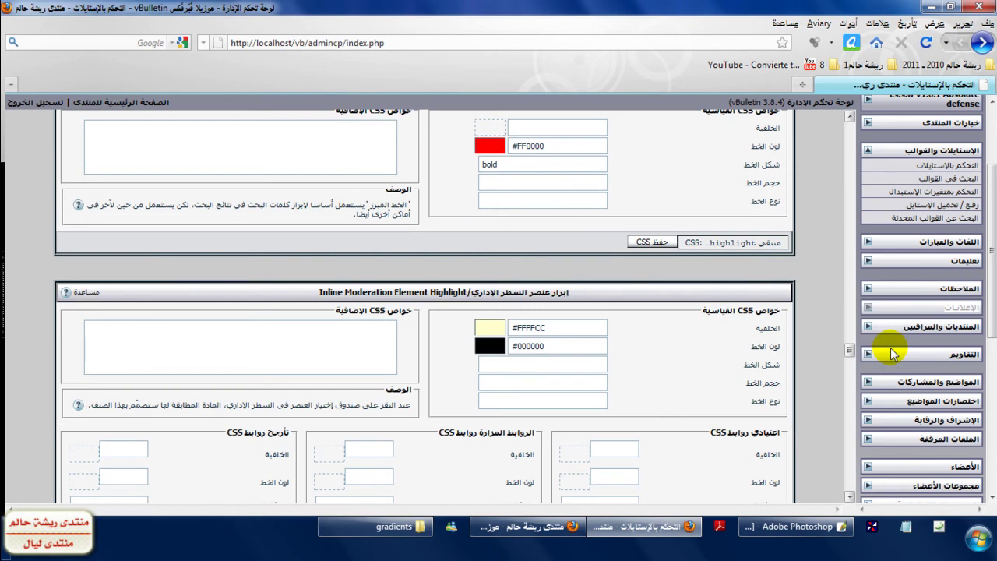
left_click_drag(849, 355, 853, 368)
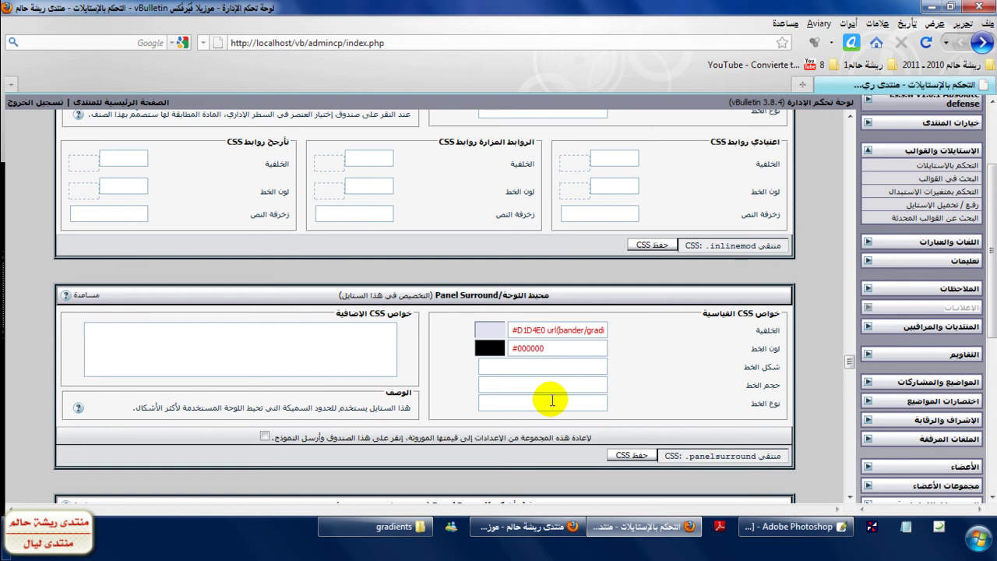
left_click(528, 527)
scroll(927, 179, "down", 3)
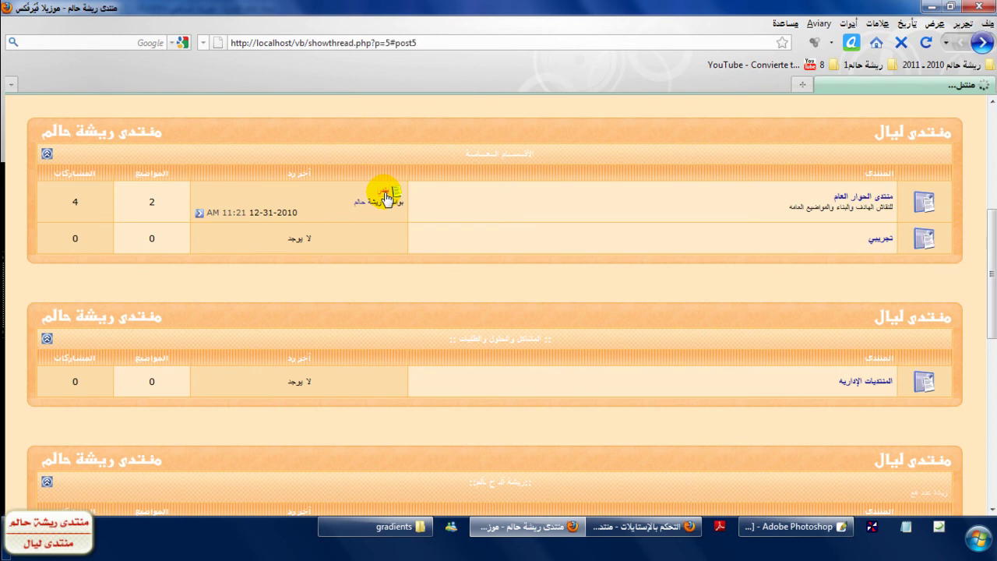
scroll(968, 383, "down", 5)
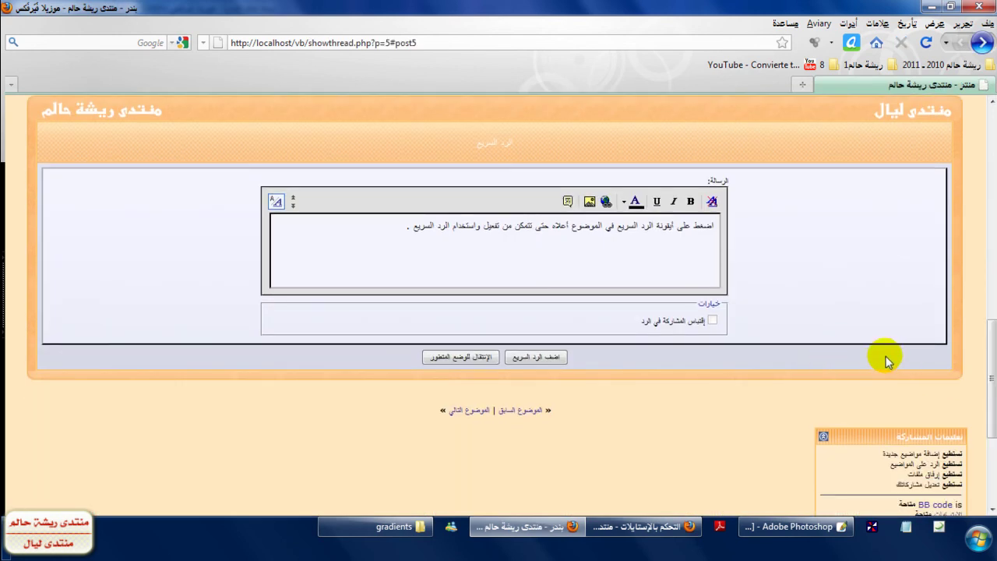
- Inspect the Panel Surround background path, its gradient_panelsurround image in the gradients folder, and where it appears around the thread's quick reply form
left_click(652, 533)
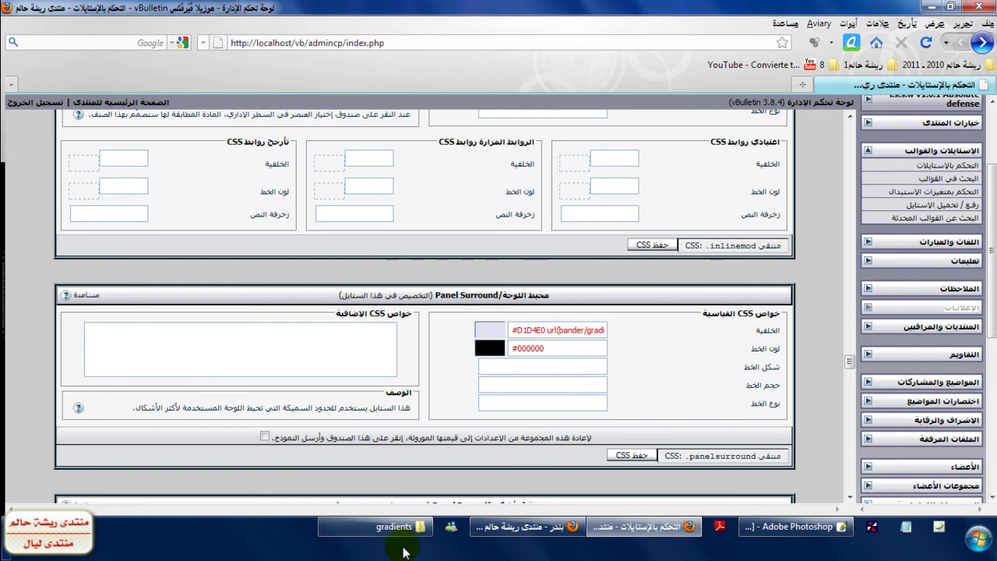
left_click_drag(514, 331, 618, 338)
double_click(511, 330)
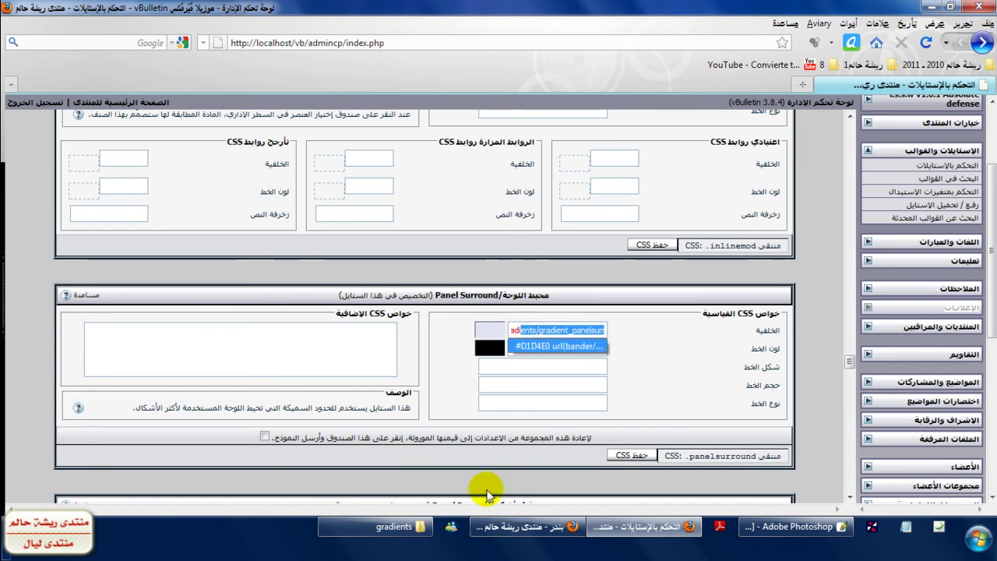
left_click(393, 527)
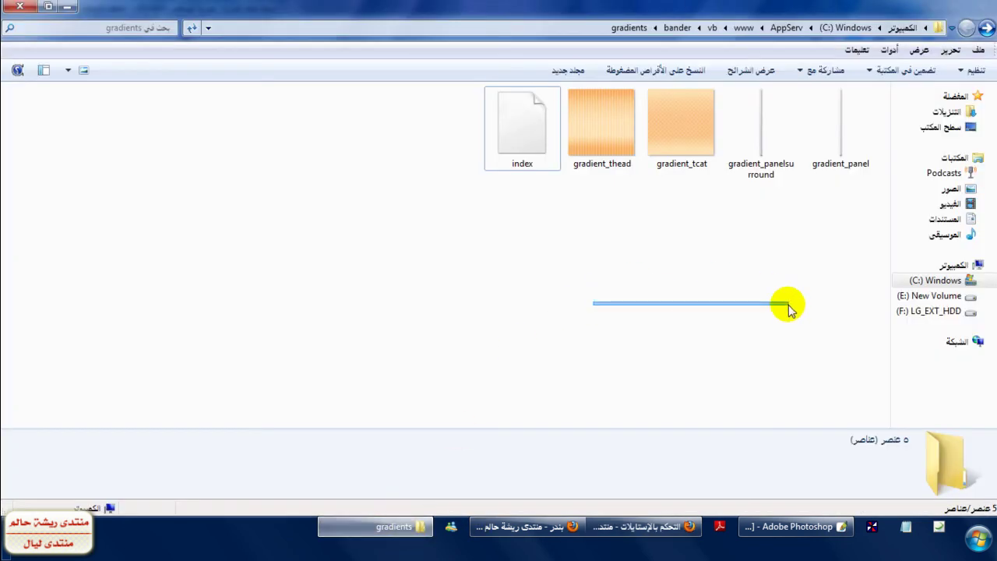
left_click(763, 158)
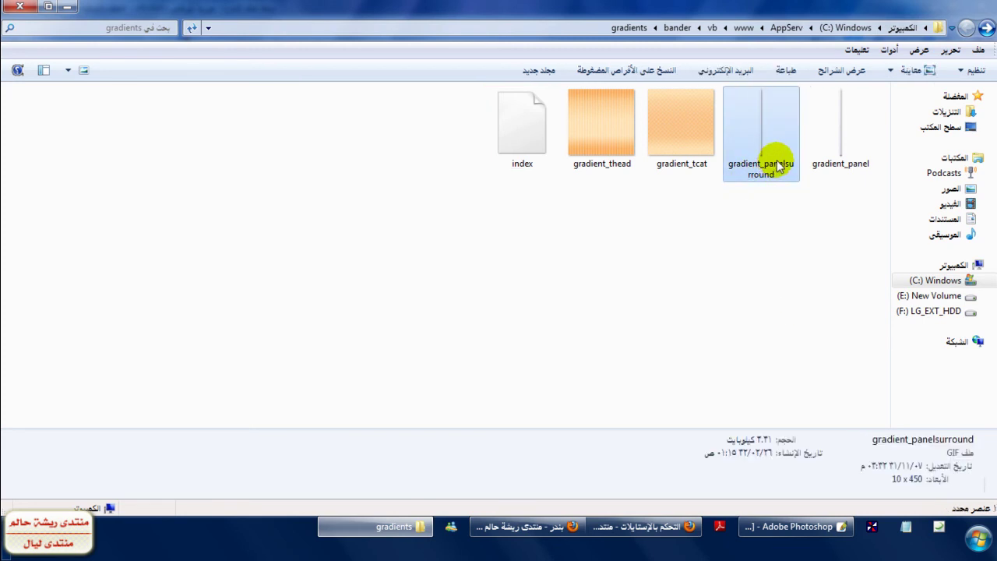
left_click(557, 527)
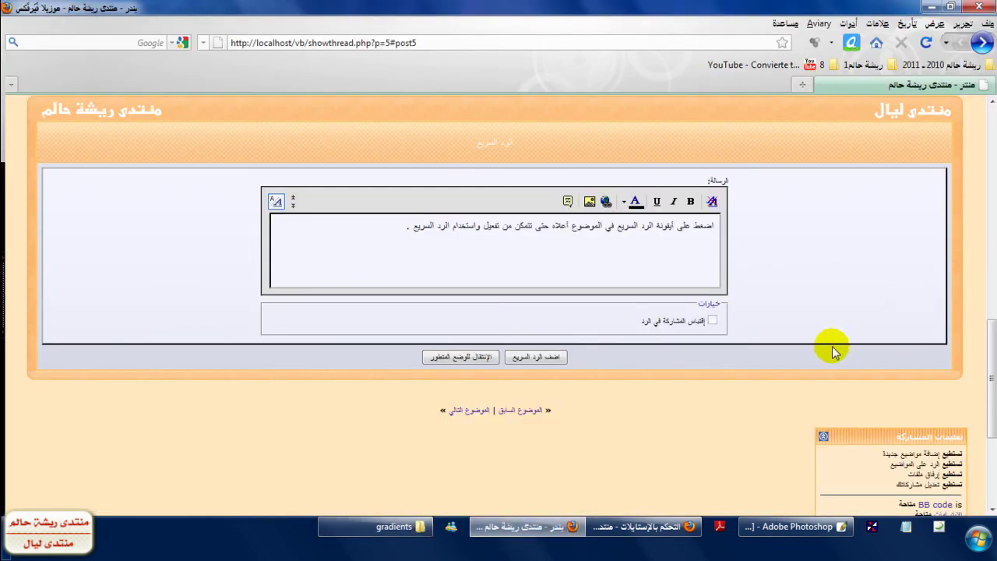
left_click(394, 526)
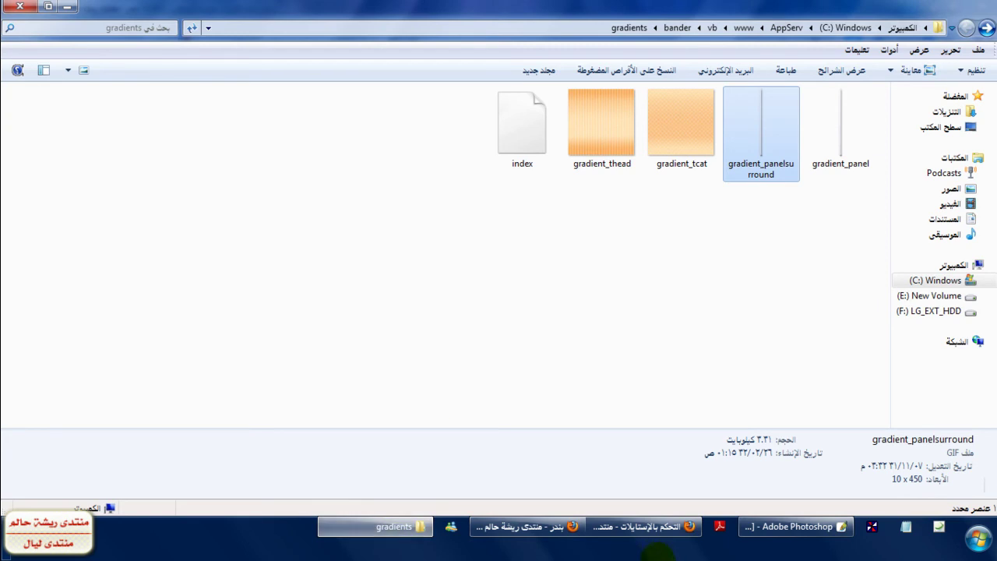
left_click(654, 537)
- Copy the colour #FEBC52 from the Table Header background and replace the colour codes in the Panel Surround and Panel Forms backgrounds with it
left_click(533, 327)
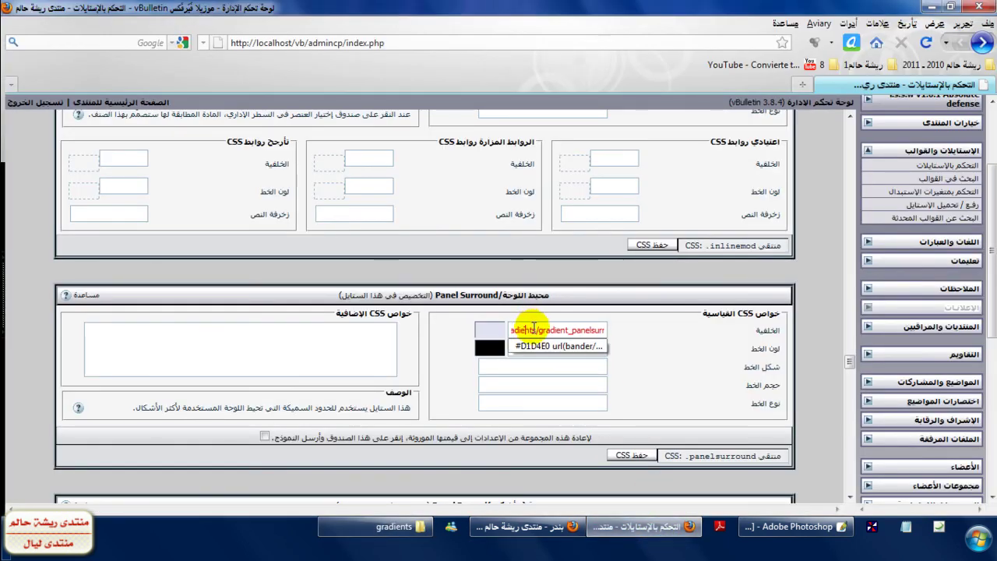
left_click_drag(547, 330, 529, 330)
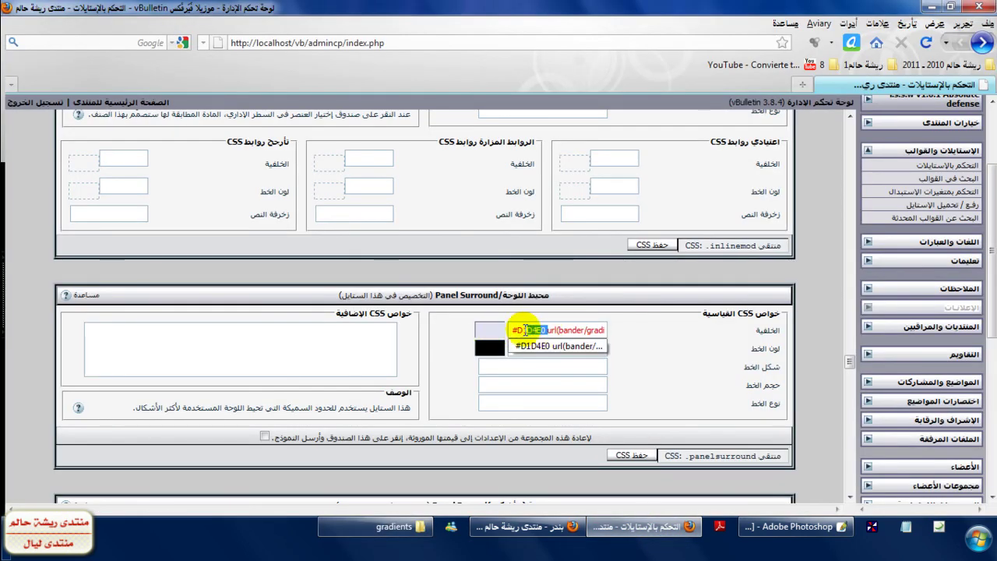
left_click_drag(850, 362, 841, 221)
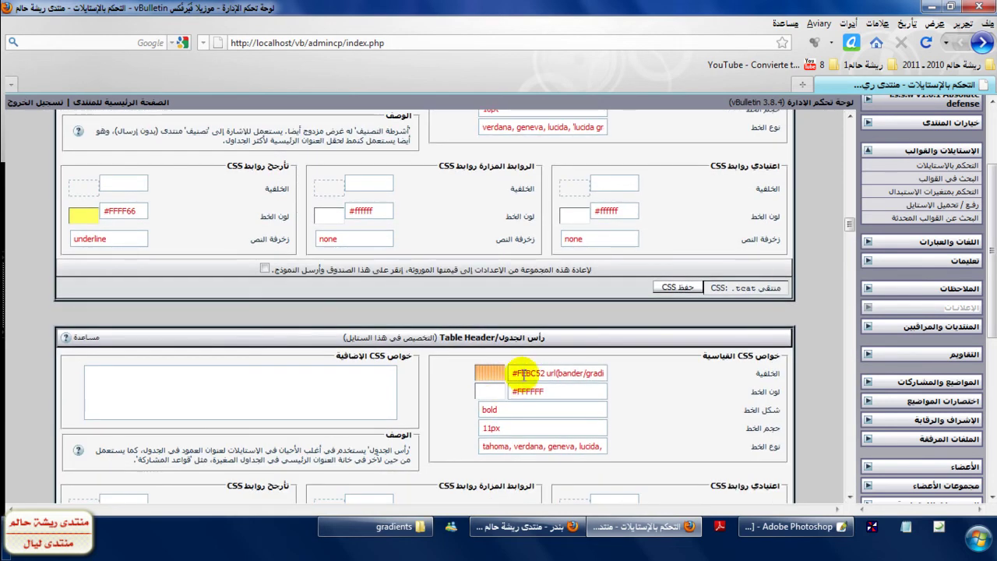
left_click_drag(545, 373, 472, 373)
key("ctrl+c")
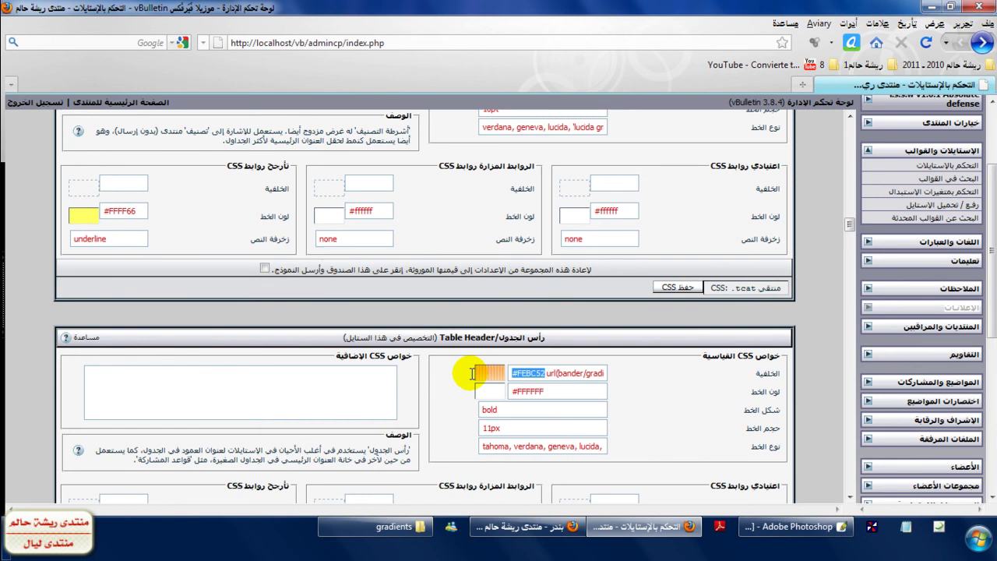
left_click_drag(849, 223, 858, 364)
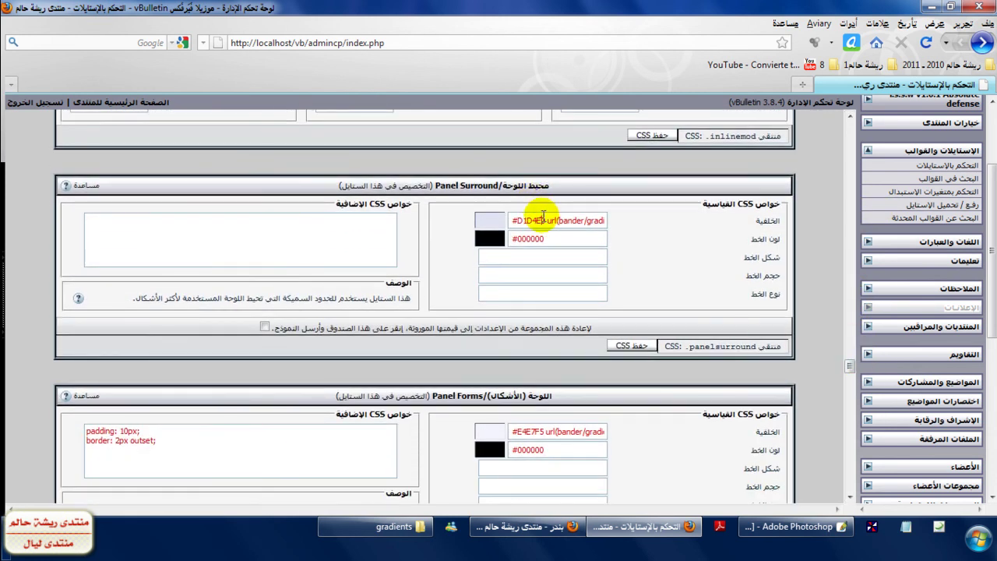
left_click_drag(548, 220, 487, 219)
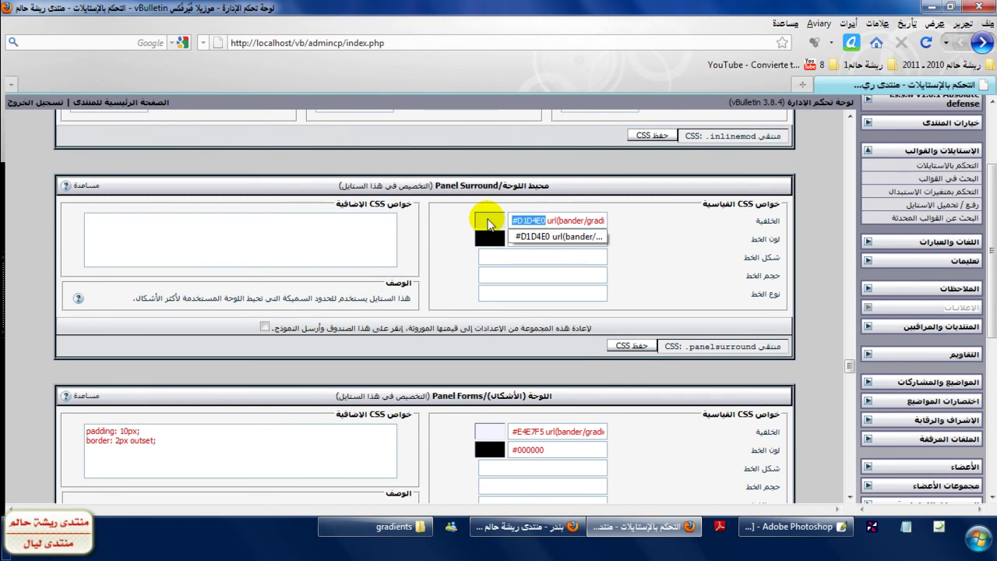
key("ctrl+v")
left_click_drag(544, 431, 512, 431)
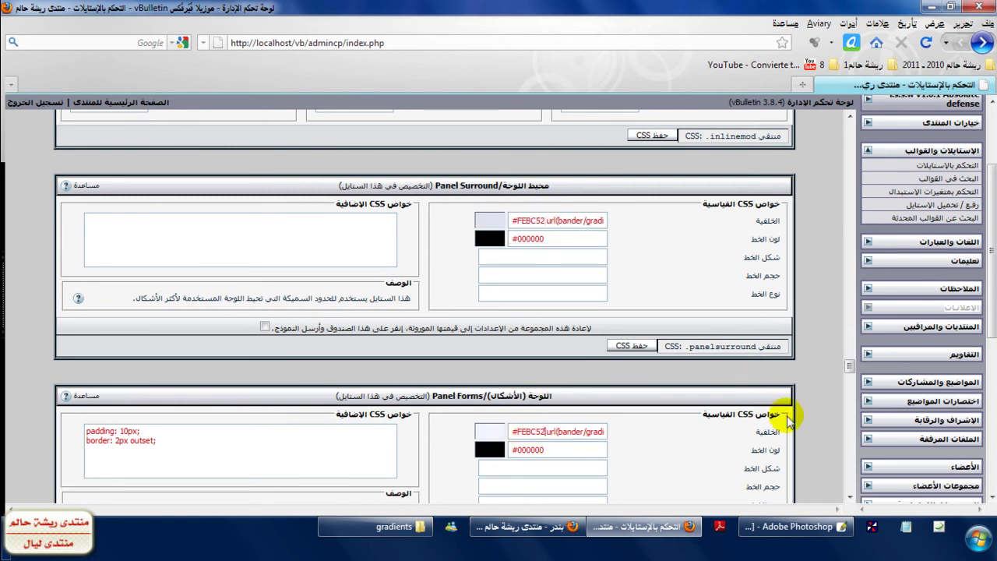
- Open gradient_panelsurround.gif from the gradients folder in Photoshop, cancelling the open Color Picker first
left_click(397, 530)
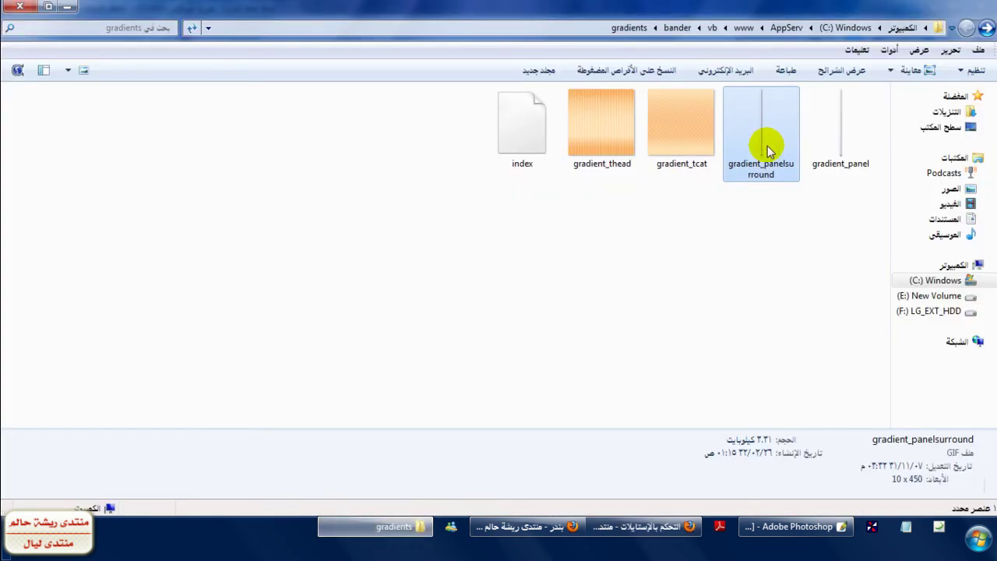
left_click(818, 529)
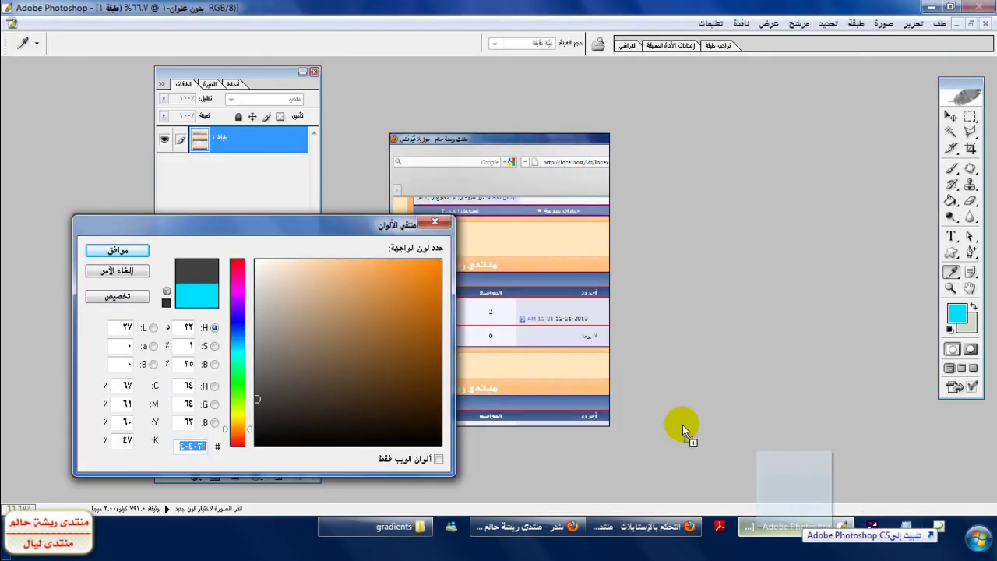
left_click(433, 226)
key("g")
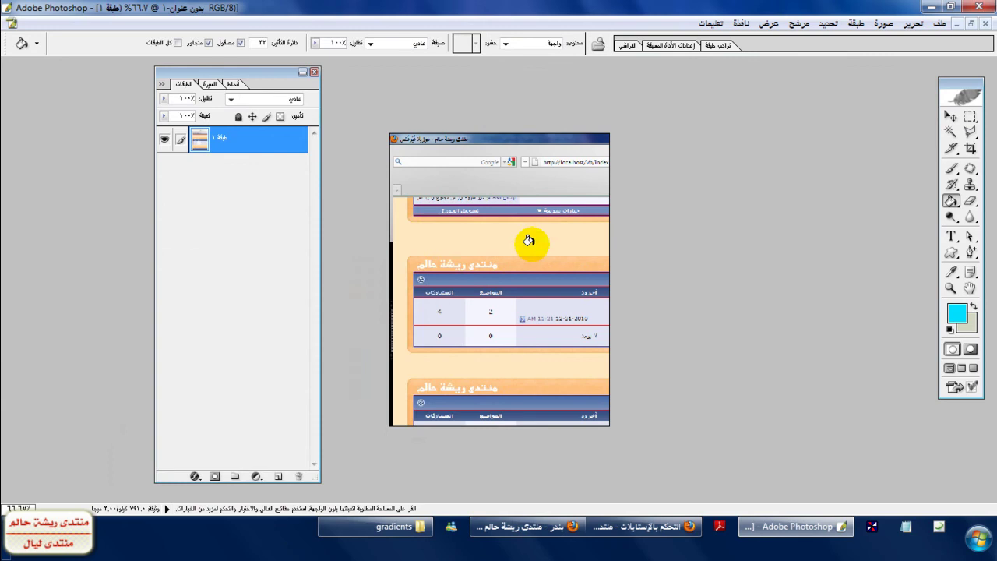
left_click(392, 528)
left_click_drag(797, 156, 614, 239)
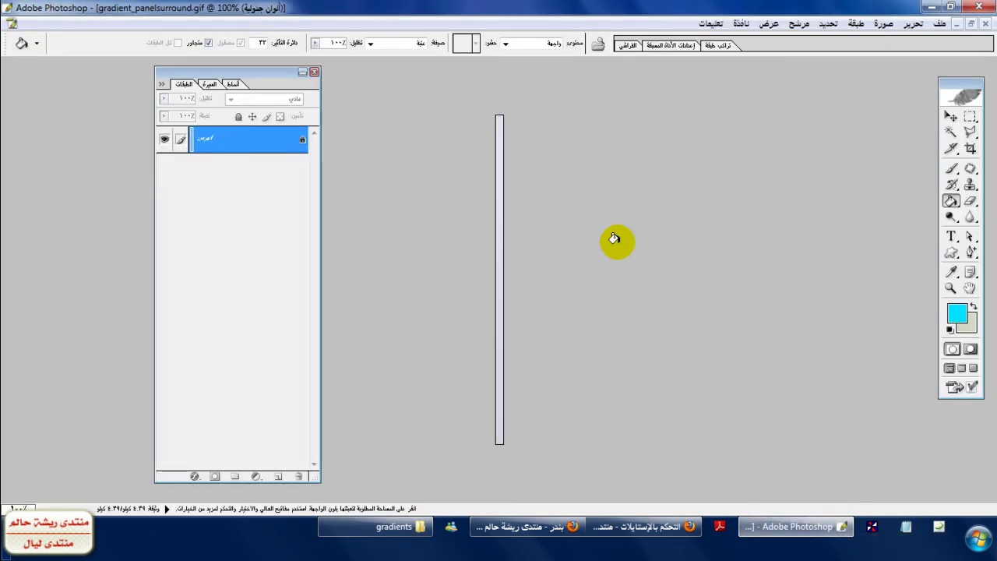
- Recolour the panel surround gradient to yellowish cream with Hue/Saturation, setting hue to -180 and saturation to +64
left_click(883, 26)
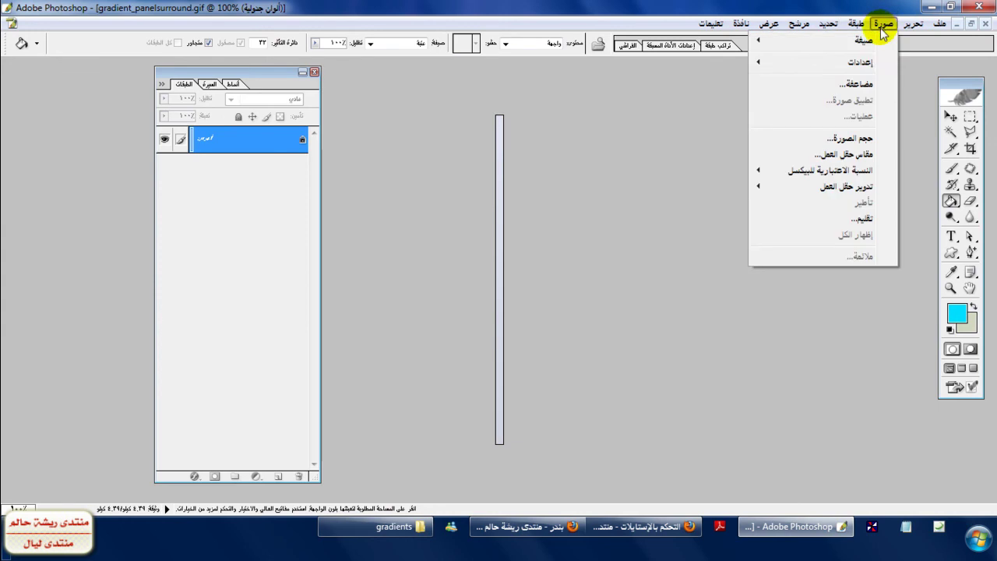
mouse_move(756, 62)
left_click(661, 180)
left_click_drag(207, 161, 296, 167)
left_click_drag(208, 195, 183, 201)
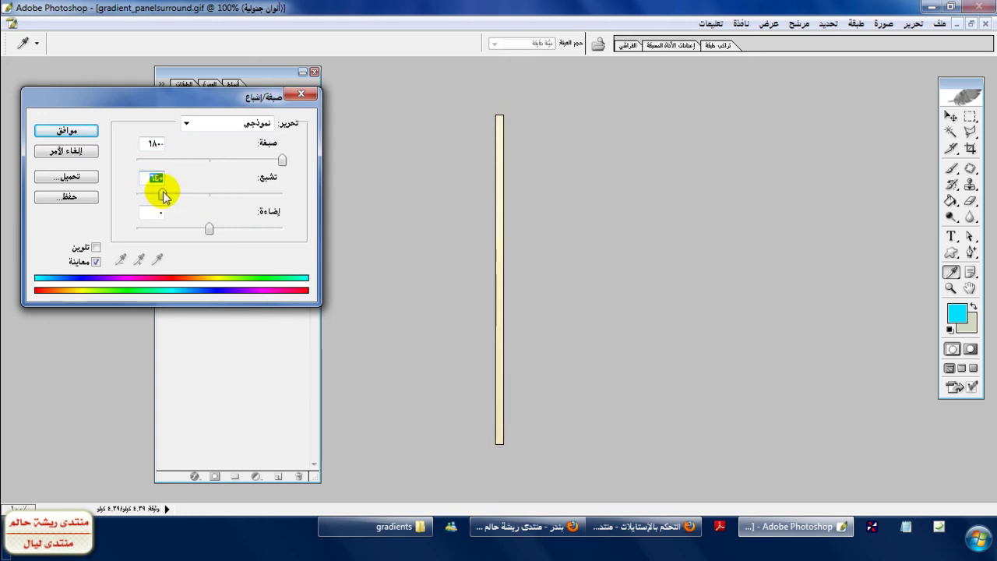
left_click(67, 130)
key("g")
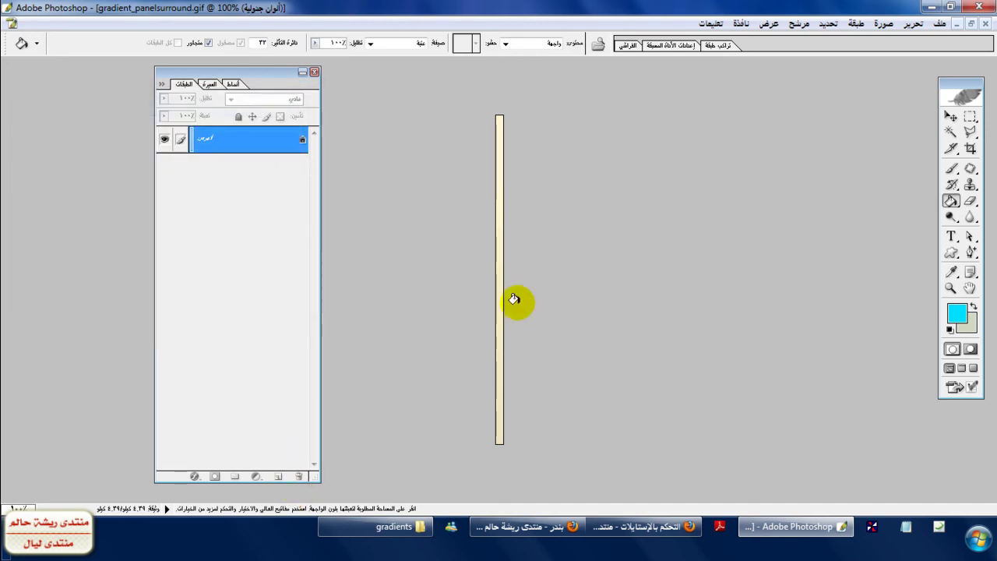
- Convert gradient_panelsurround.gif from Indexed Color to RGB mode
left_click(882, 23)
mouse_move(863, 40)
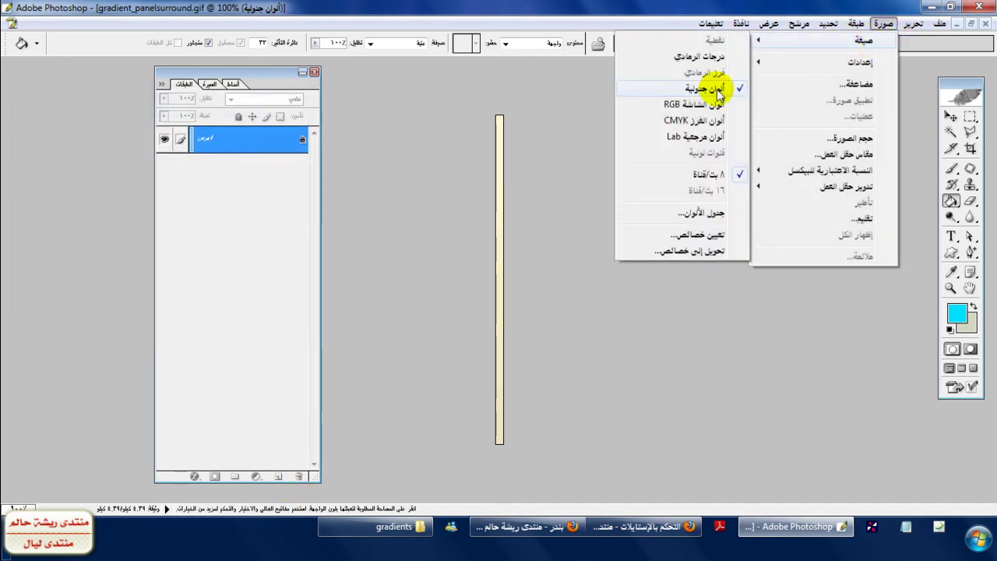
left_click(696, 103)
- Turn the locked background into a regular layer and add a new empty layer above it
double_click(254, 139)
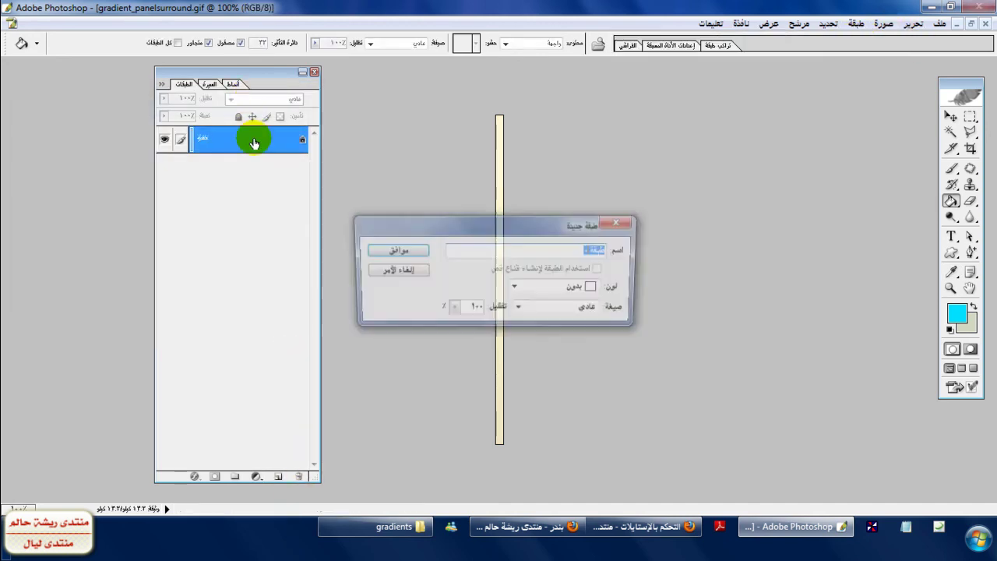
key("Return")
left_click(279, 477)
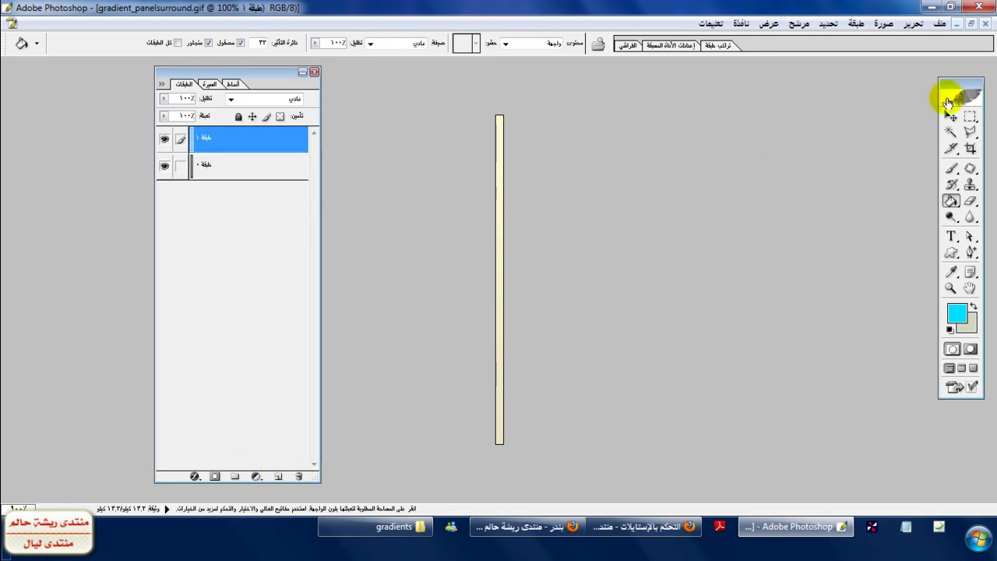
- Sample the cream page background from the forum screenshot document, make it slightly more saturated, and fill the gradient image's new layer with it
left_click(973, 25)
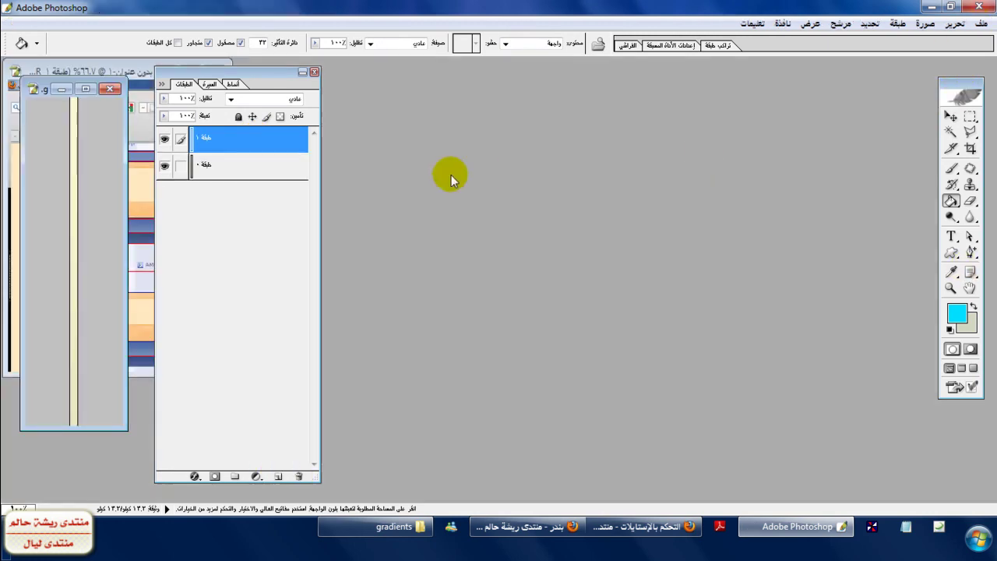
left_click_drag(41, 91, 578, 137)
left_click_drag(131, 74, 454, 109)
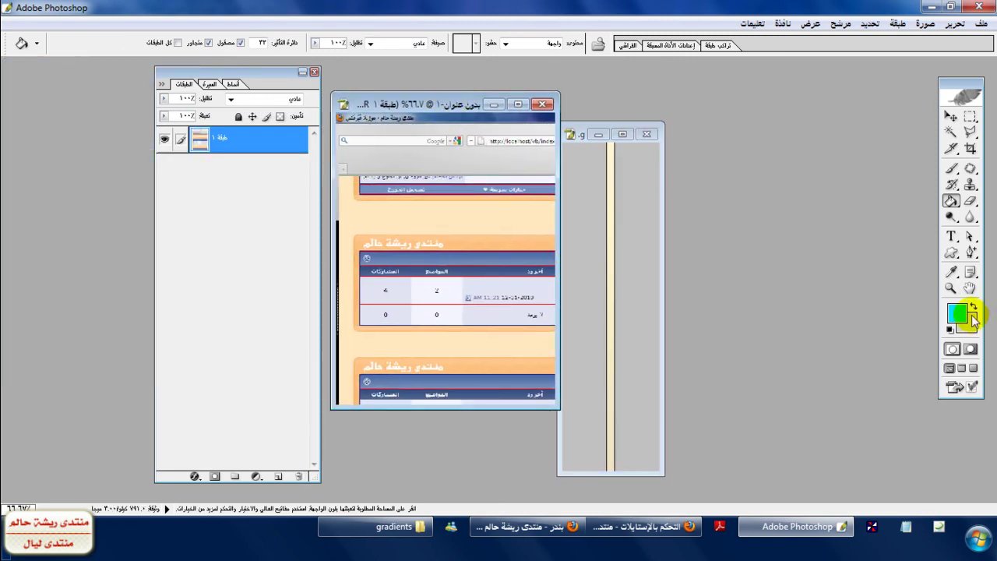
left_click(956, 313)
left_click(549, 225)
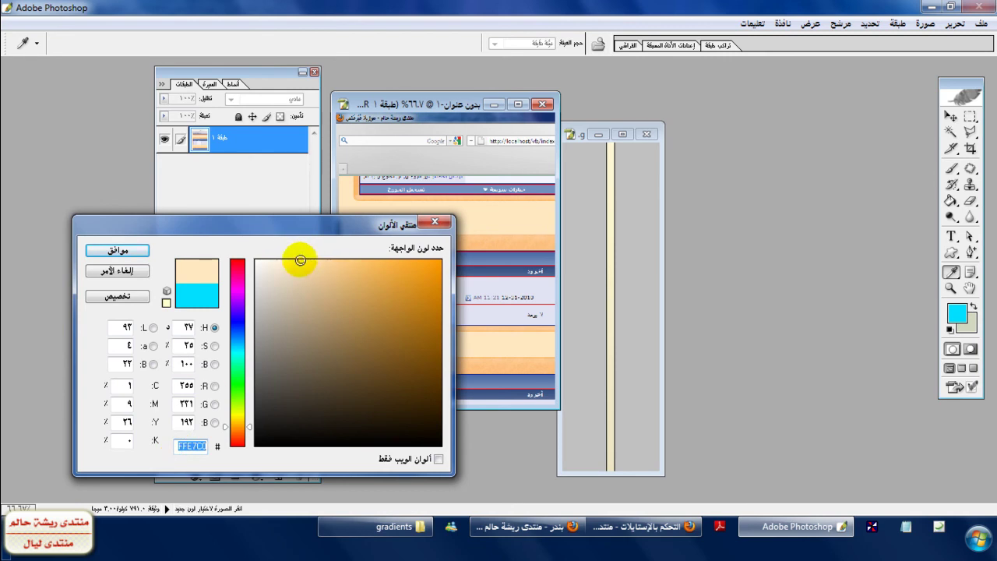
left_click_drag(300, 259, 318, 260)
key("Return")
key("g")
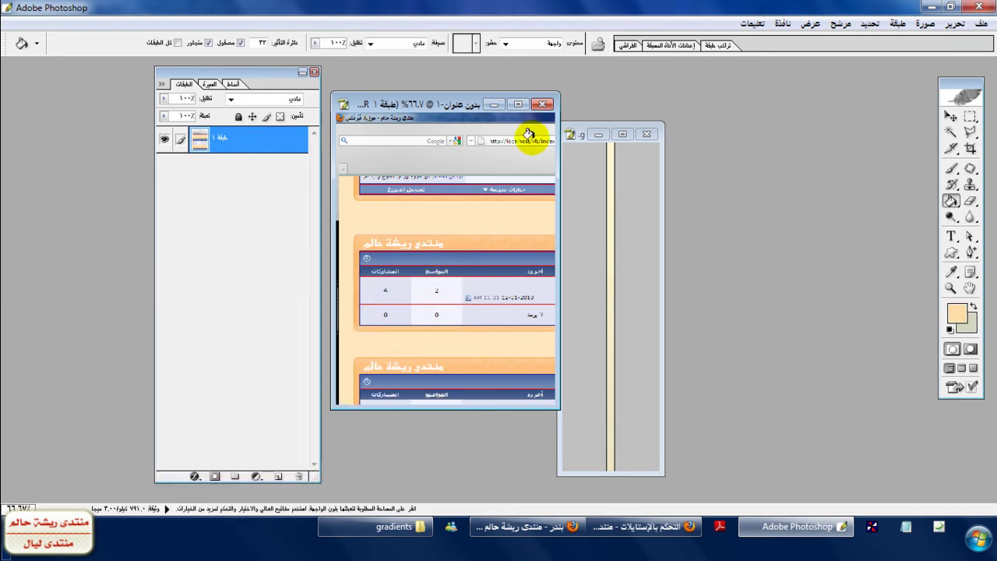
left_click(631, 134)
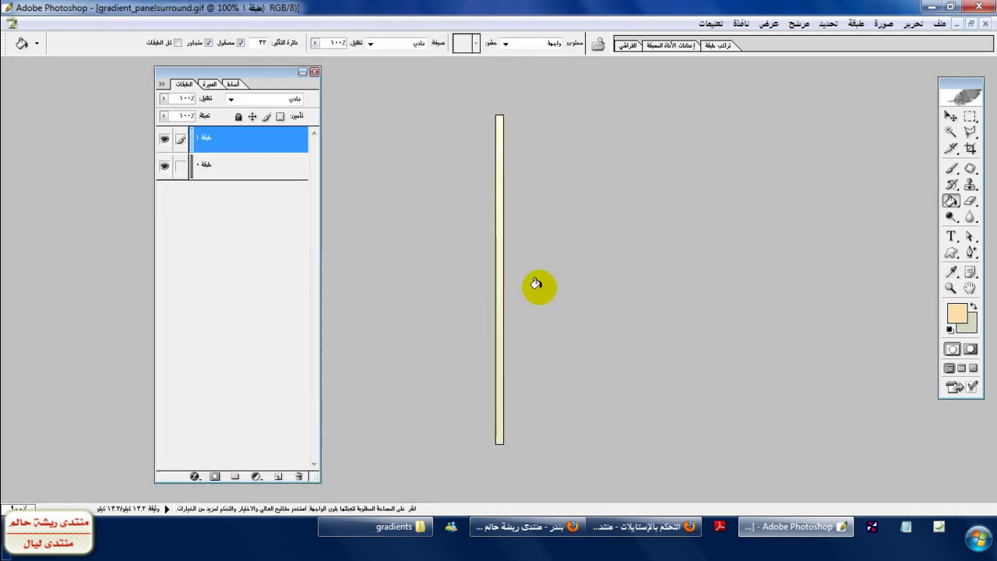
left_click(499, 240)
- Set the filled layer's blending mode to Pin Light and merge it with the layer below
left_click(297, 100)
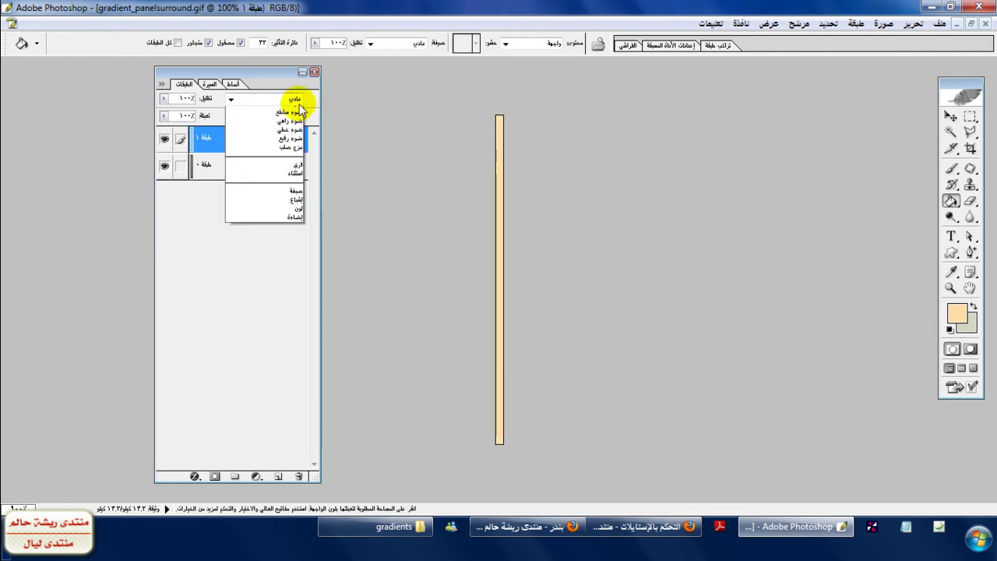
left_click(300, 109)
key("Down")
key("Down")
key("Down")
key("Down")
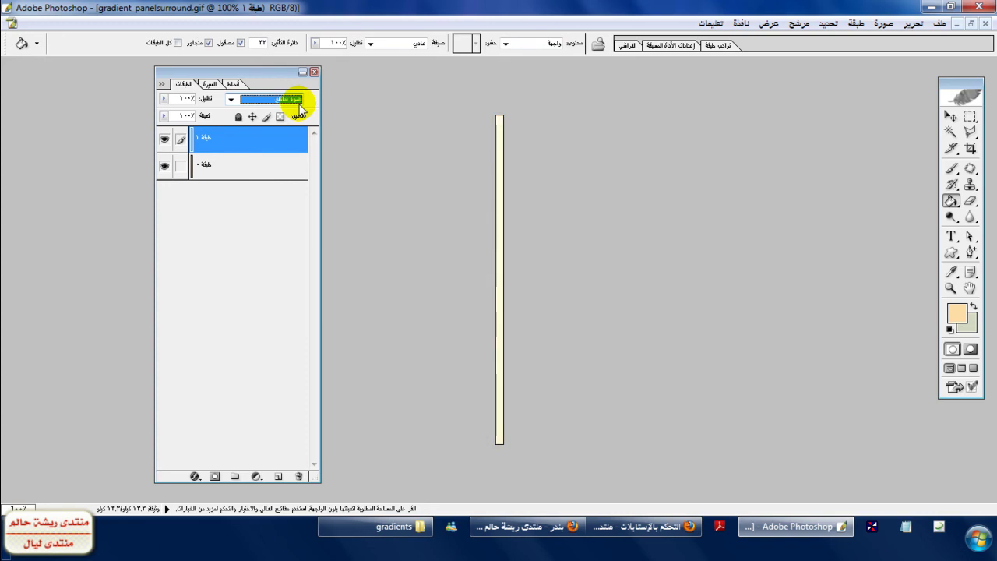
key("Down")
key("Down")
key("Down")
key("Down")
key("Down")
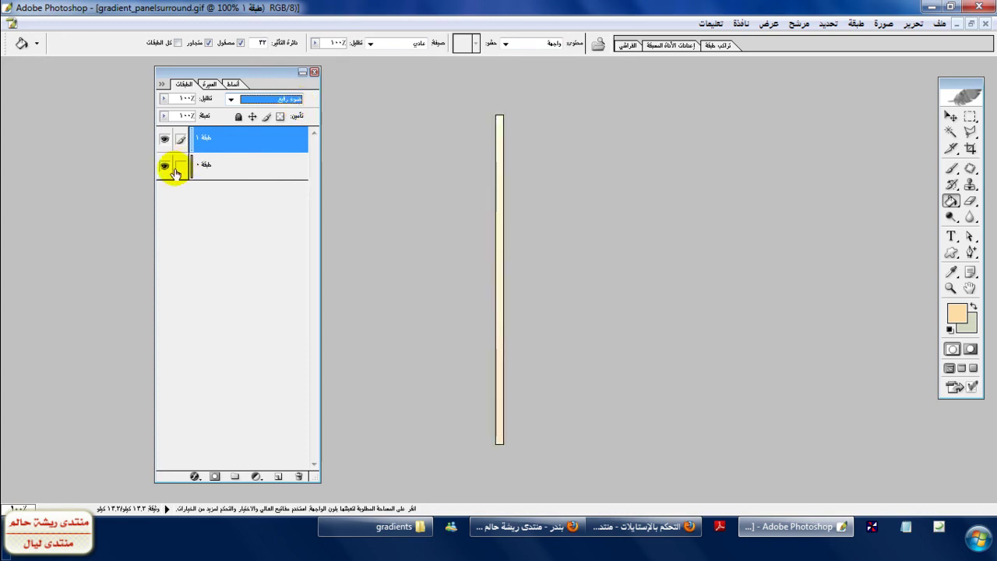
key("ctrl+e")
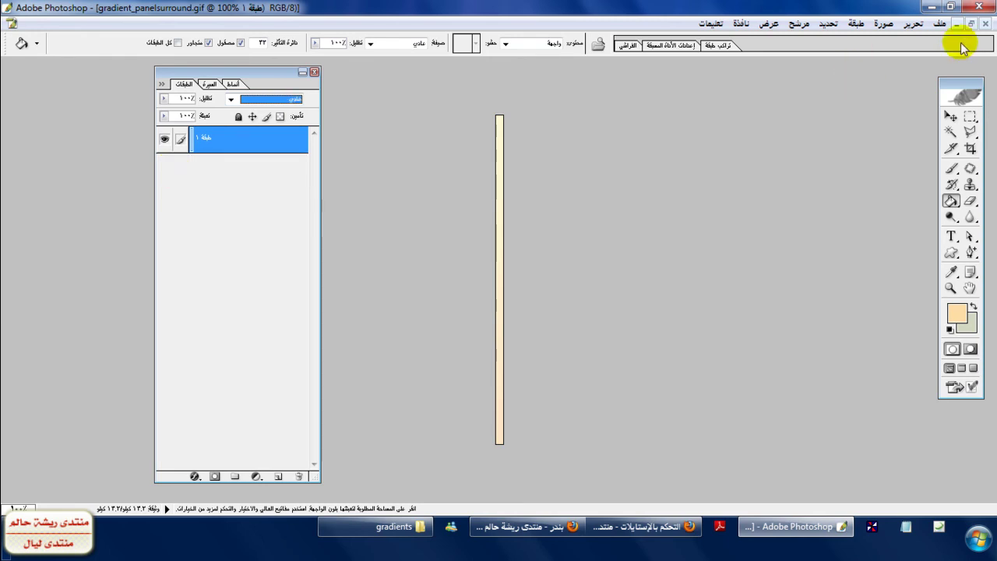
- Save the recoloured image as a CompuServe GIF over gradient_panelsurround.gif in the gradients folder, accepting the default GIF options
left_click(940, 24)
left_click(908, 197)
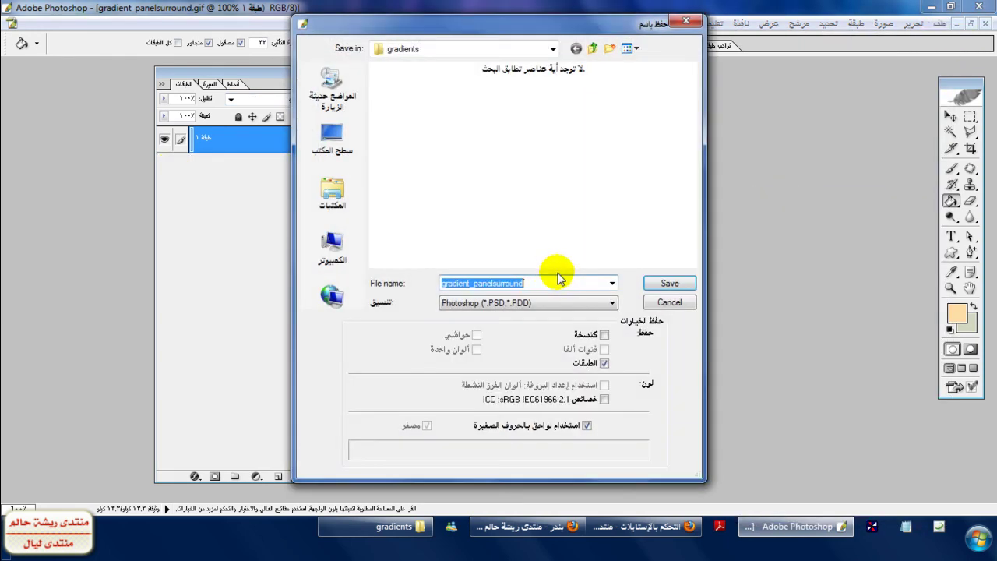
left_click(576, 302)
left_click(575, 335)
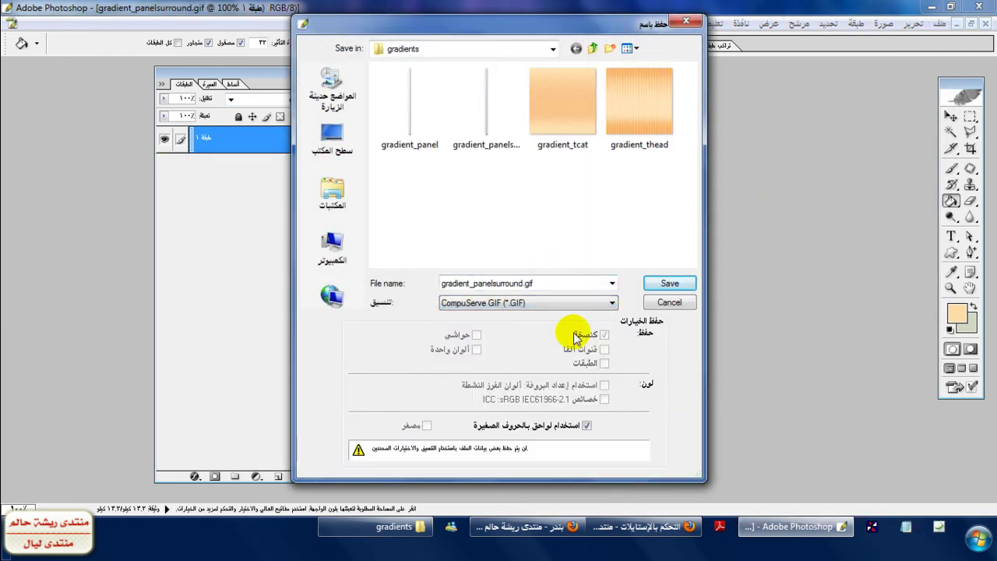
left_click(666, 282)
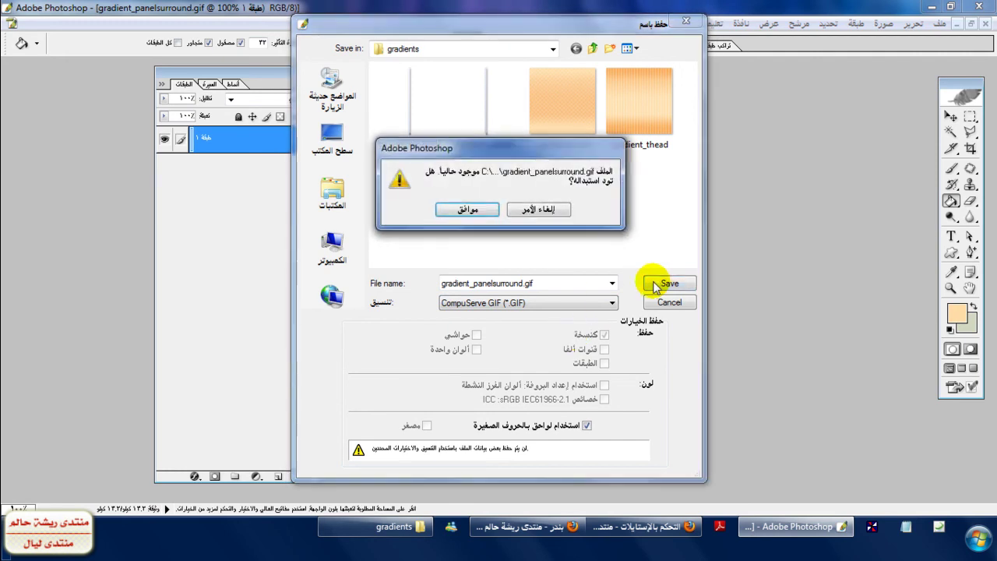
left_click(458, 211)
left_click(444, 201)
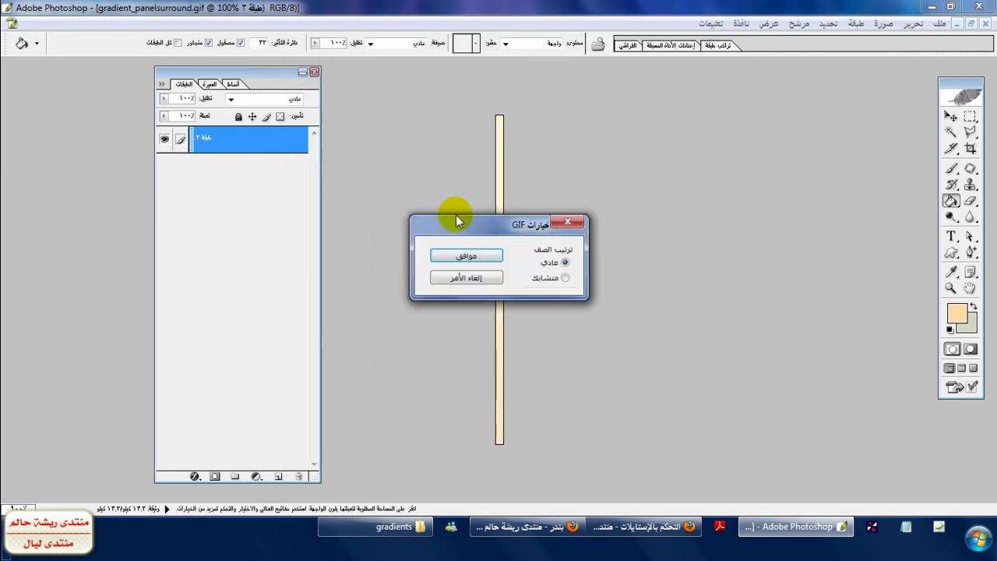
left_click(468, 256)
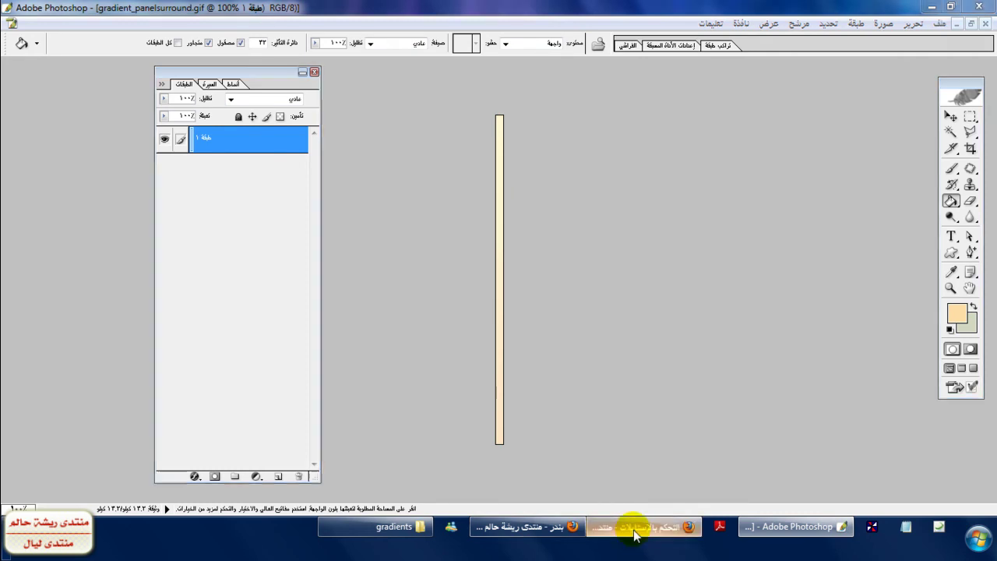
- Save the Panel Surround CSS settings and reload the forum thread page with the quick reply box
left_click(639, 527)
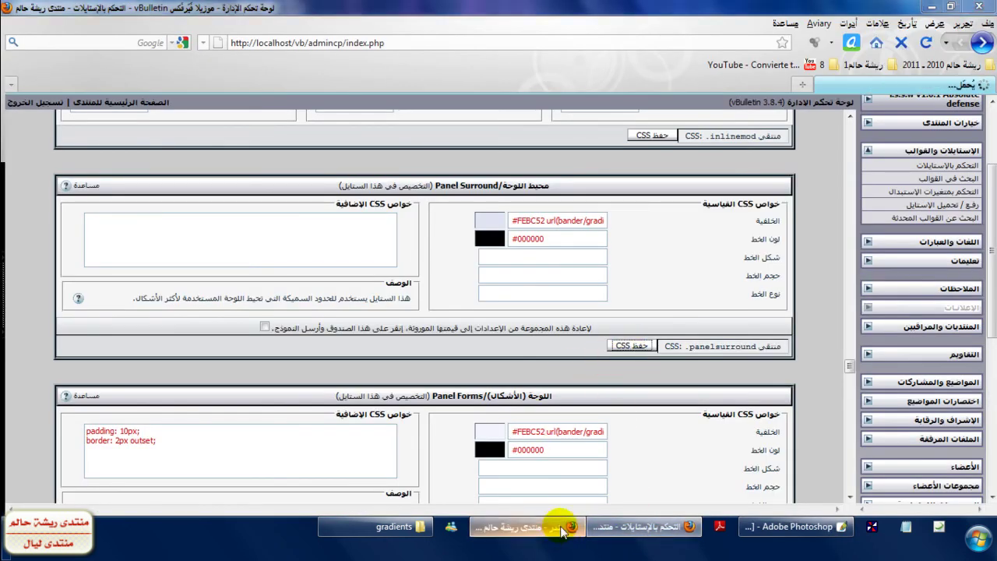
left_click(561, 529)
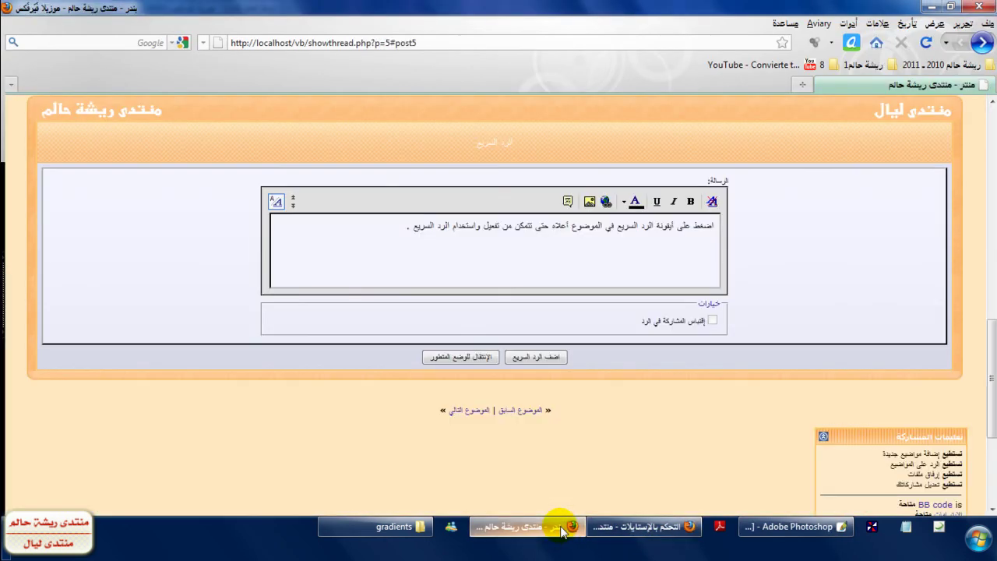
left_click(926, 45)
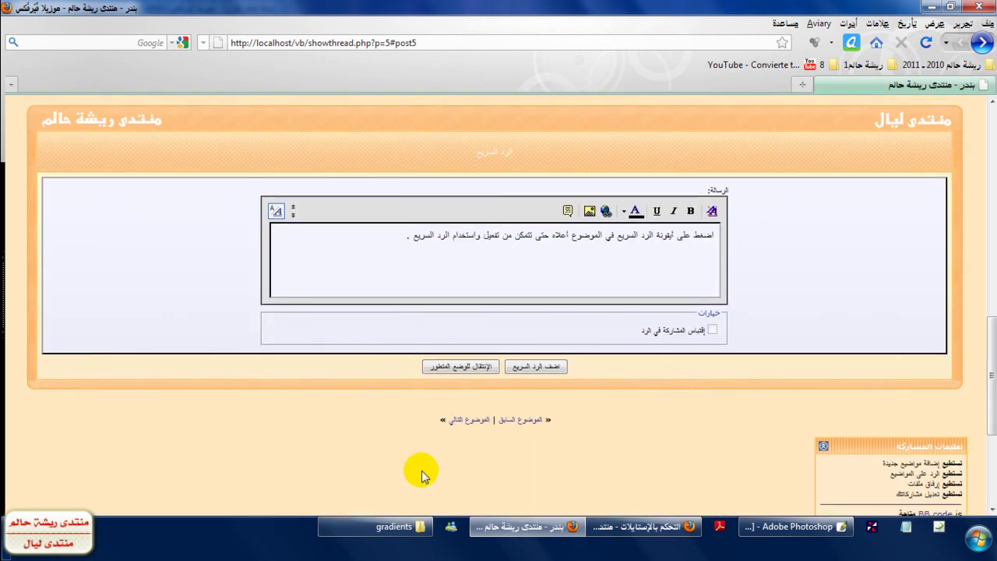
- Locate the Panel Forms section in the style's CSS settings and open gradient_panel.gif from the gradients folder in Photoshop
left_click(677, 529)
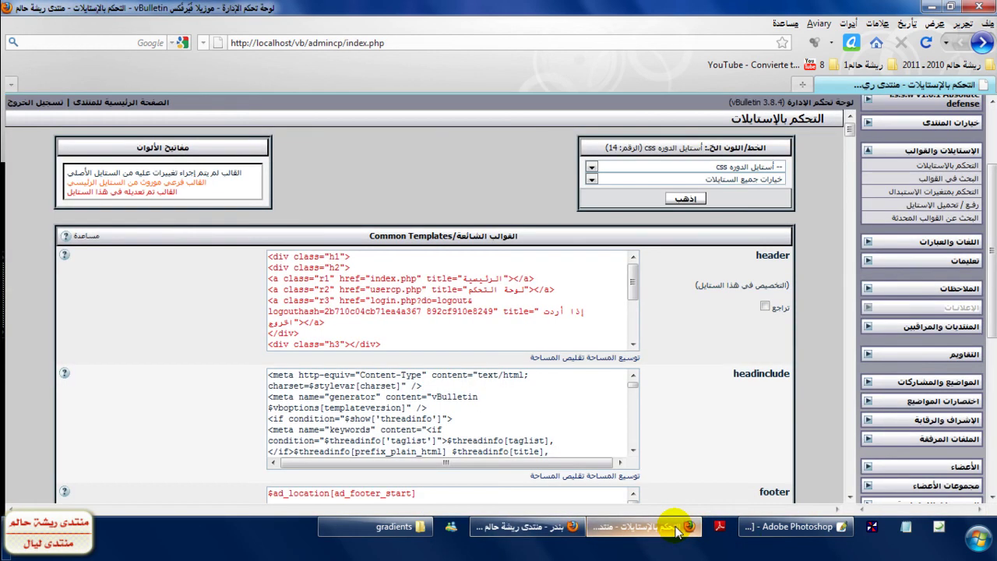
left_click_drag(851, 137, 879, 367)
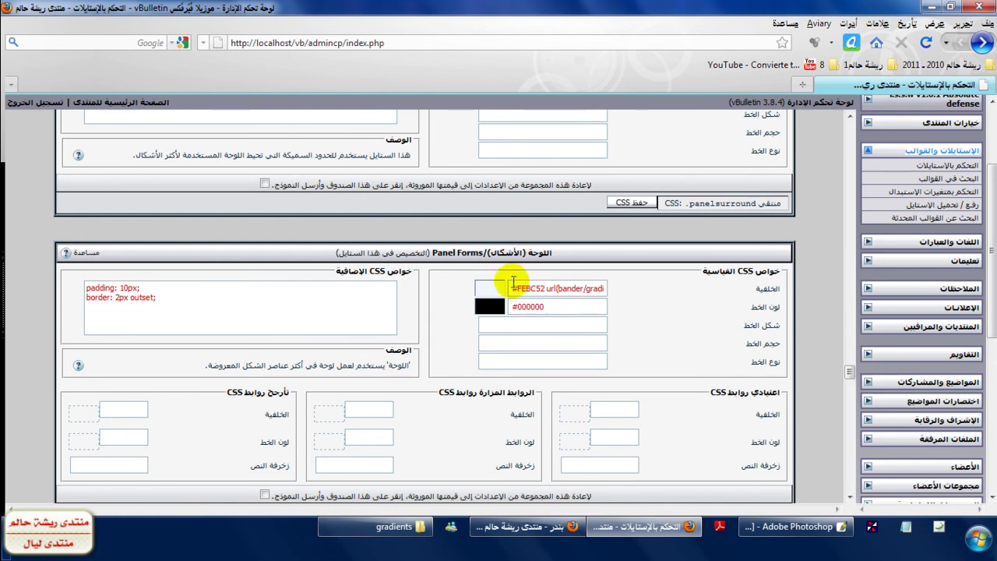
left_click(378, 527)
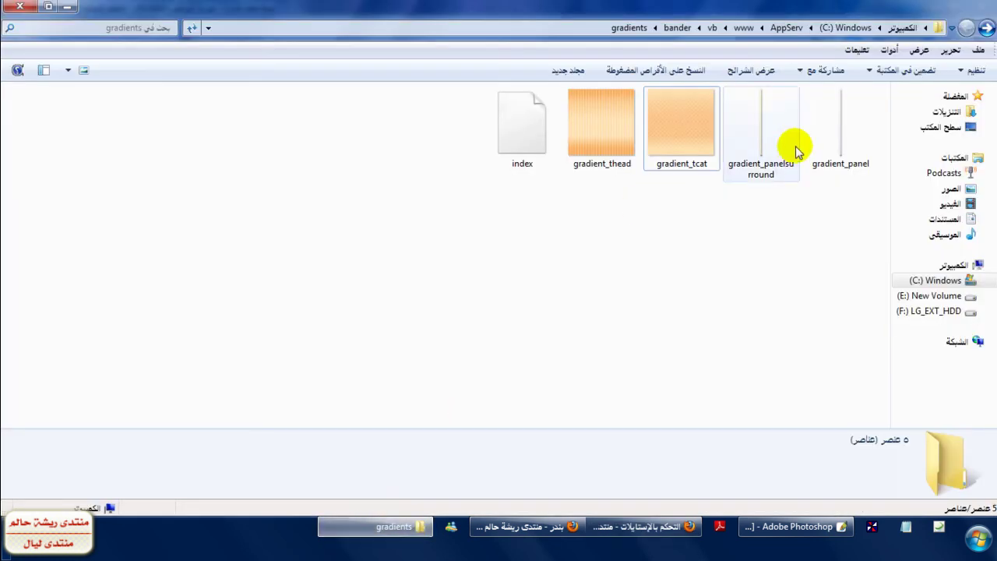
left_click(855, 151)
left_click(612, 524)
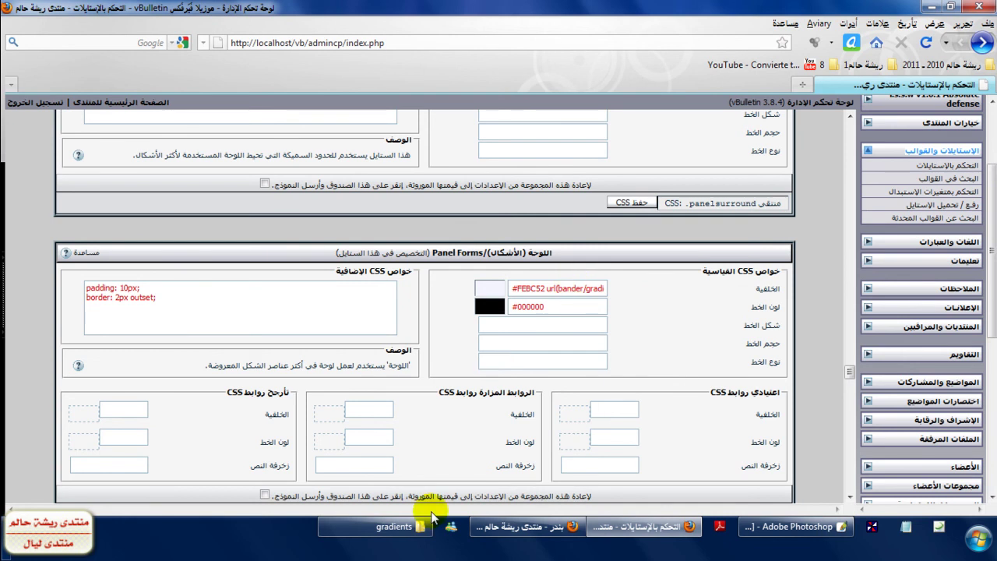
left_click(405, 526)
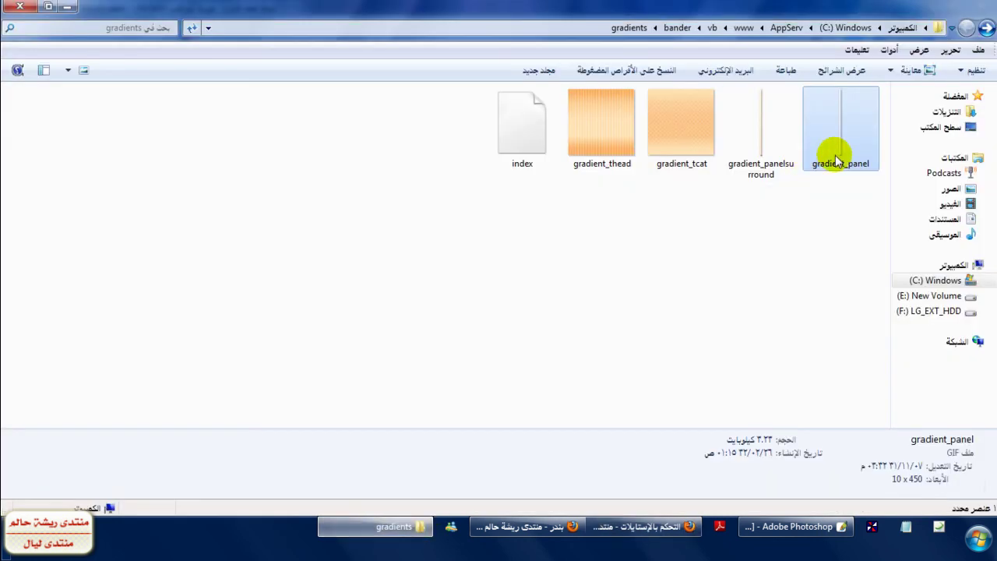
left_click(787, 527)
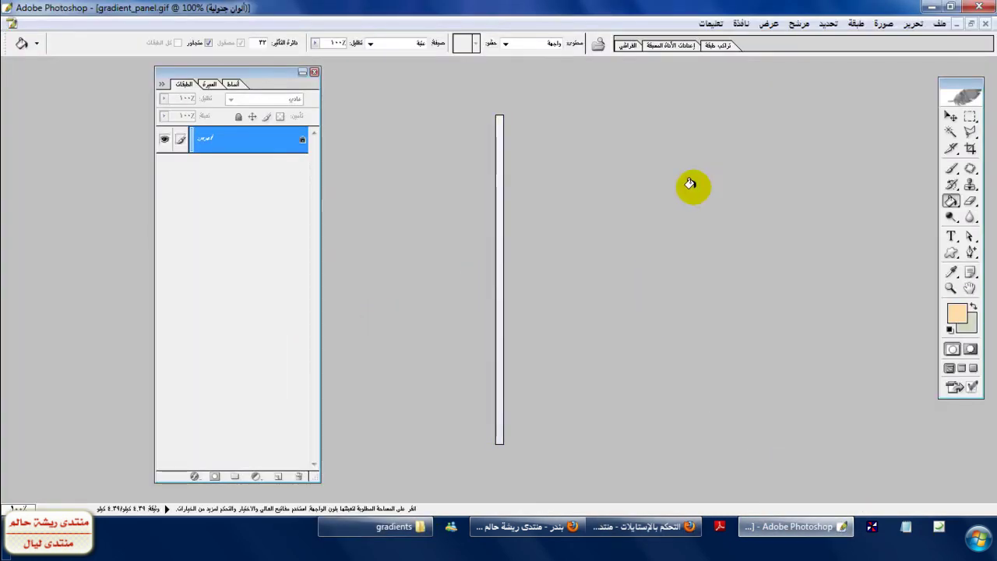
- Convert gradient_panel.gif from Indexed Color to RGB mode
left_click(881, 23)
mouse_move(845, 40)
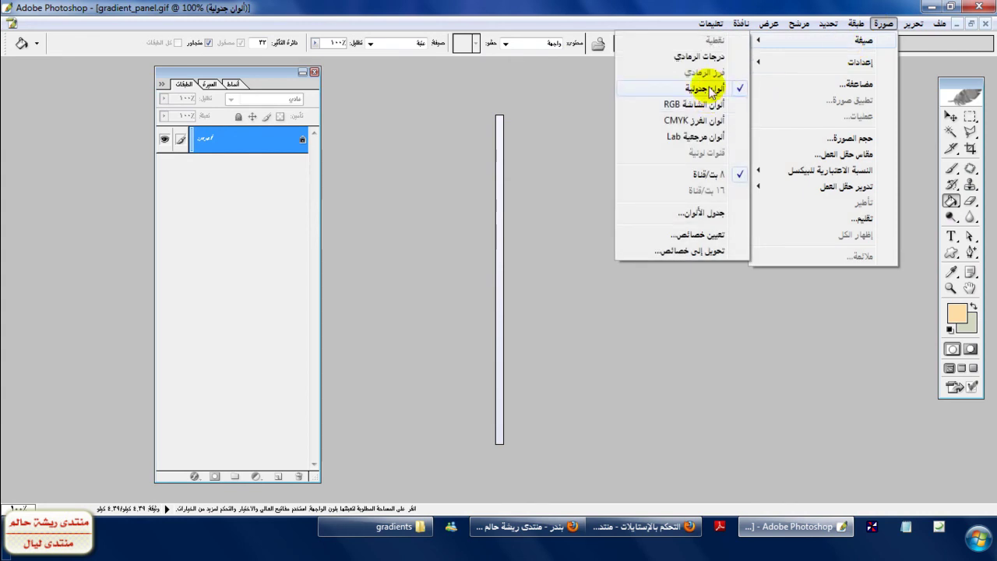
left_click(711, 109)
- Turn the locked background of gradient_panel.gif into a regular layer and add a new empty layer above it
double_click(278, 144)
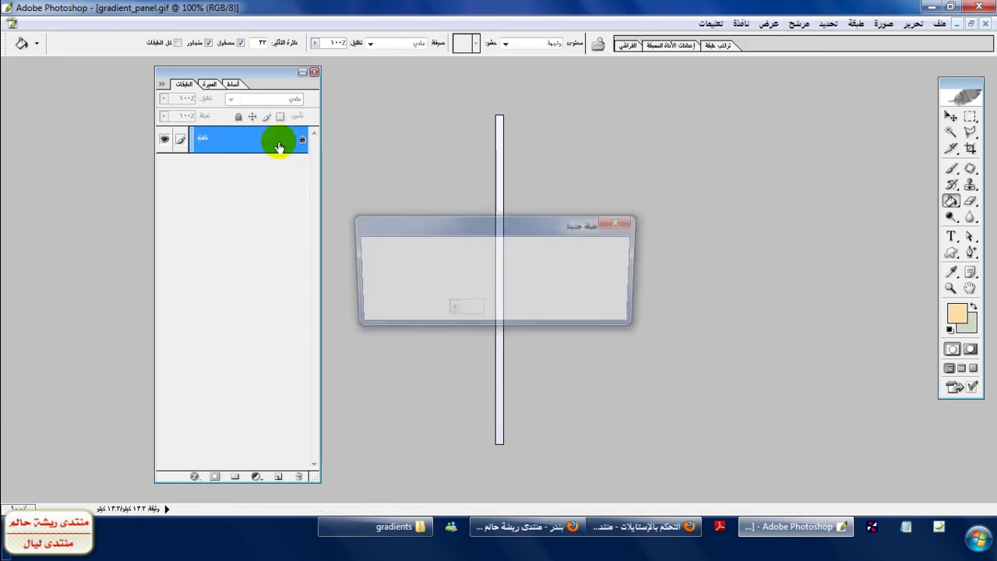
key("Return")
left_click(279, 476)
- Fill the new layer with the cream foreground colour and set its blending mode to Multiply
left_click(497, 273)
left_click(265, 99)
key("Down")
key("Down")
key("Down")
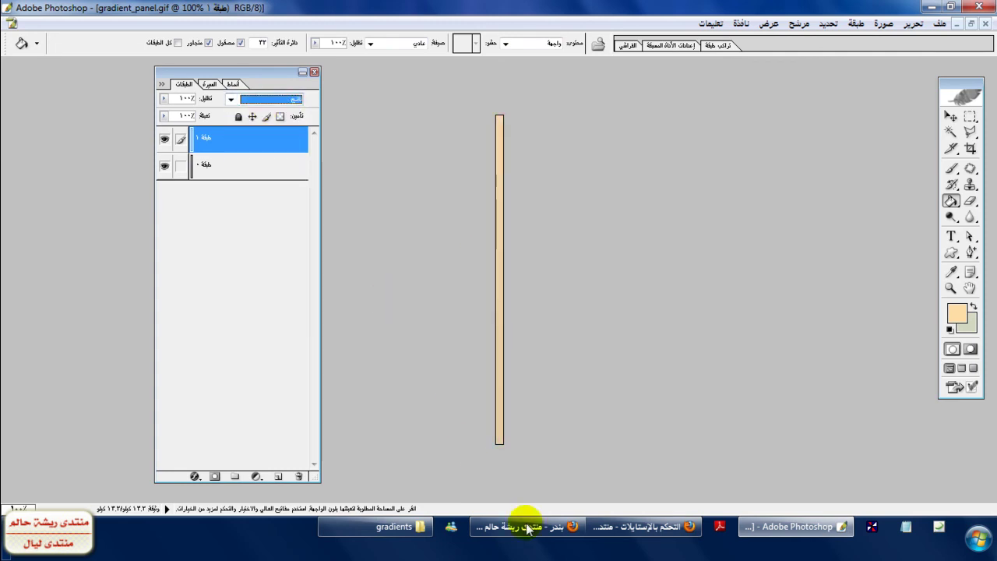
- Switch to the forum and examine the panel backgrounds on the user control panel's edit-profile page
left_click(520, 525)
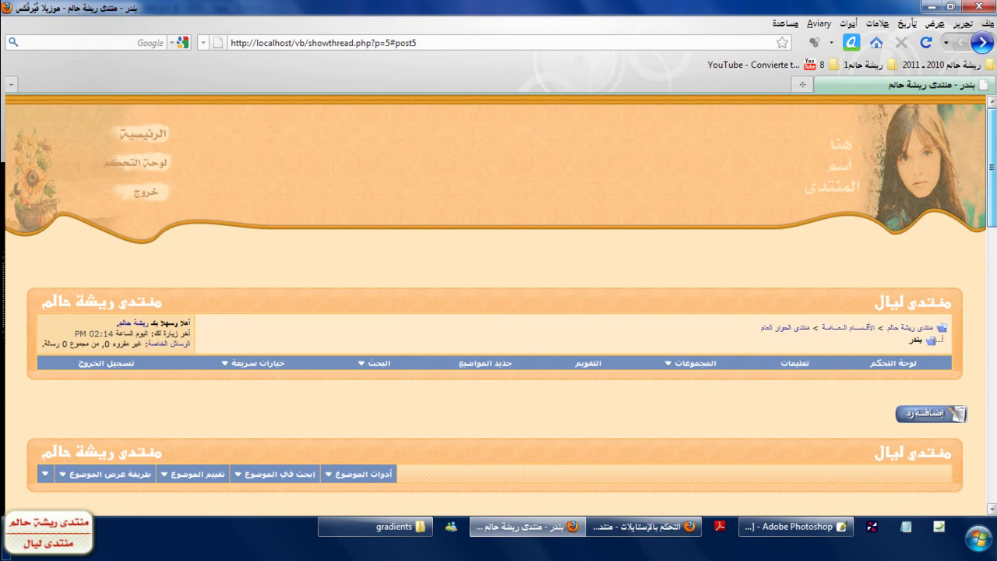
scroll(952, 180, "down", 3)
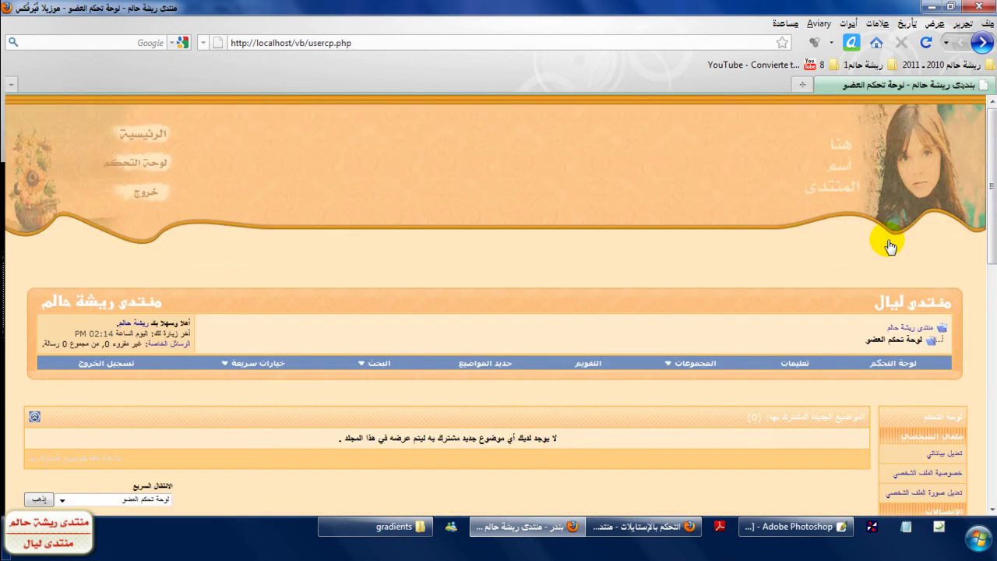
scroll(919, 243, "down", 5)
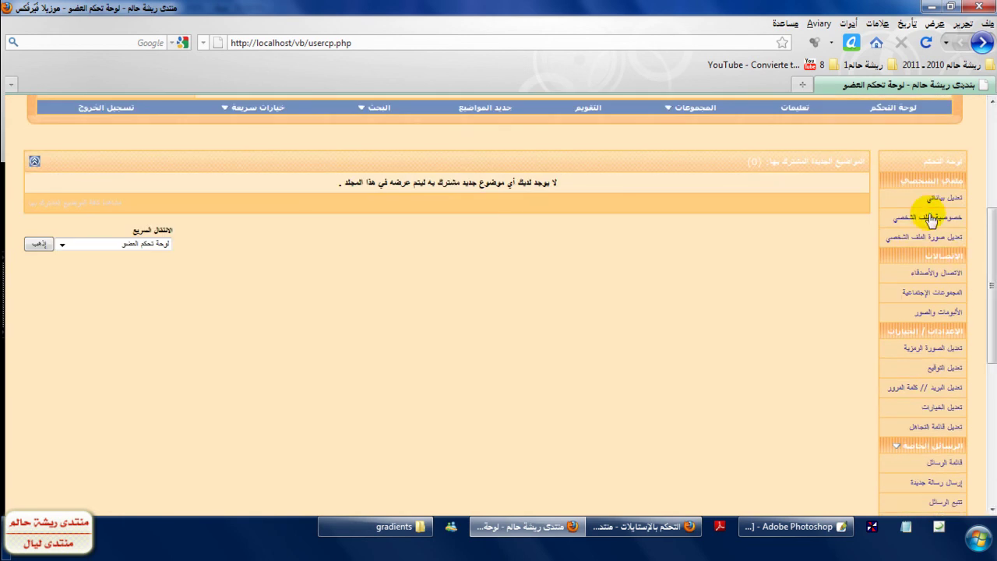
left_click(934, 196)
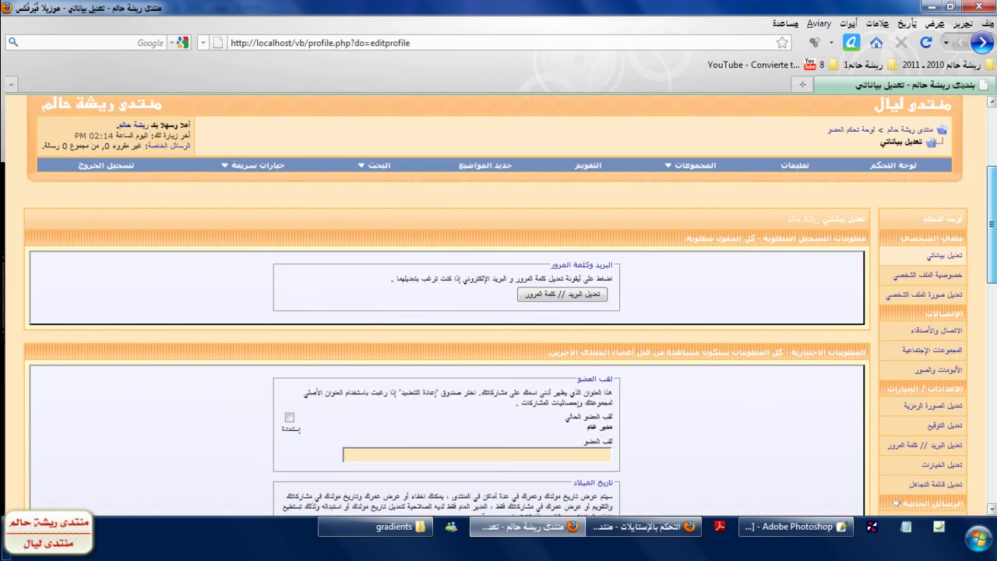
left_click(640, 528)
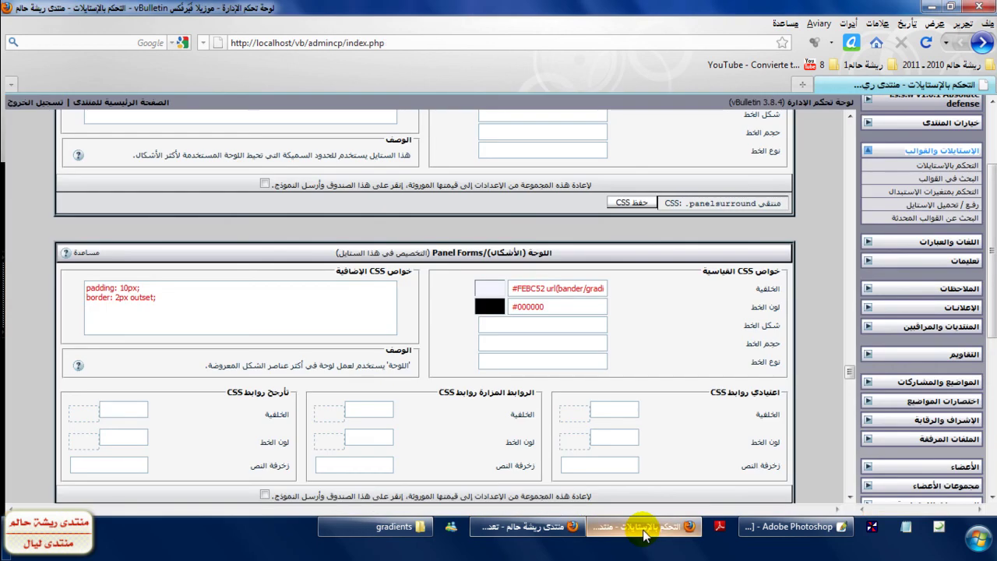
left_click(555, 519)
scroll(852, 373, "down", 5)
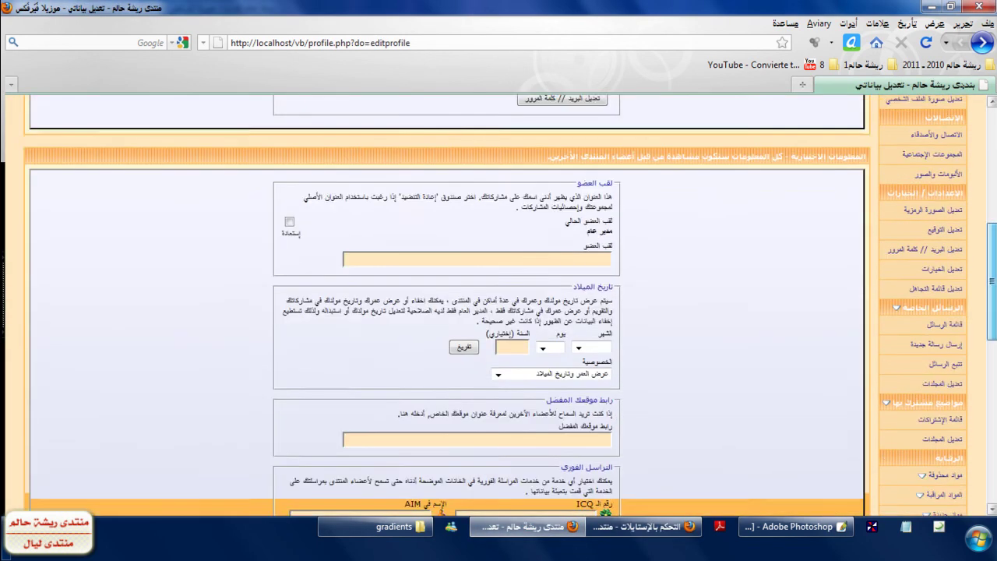
scroll(793, 374, "down", 3)
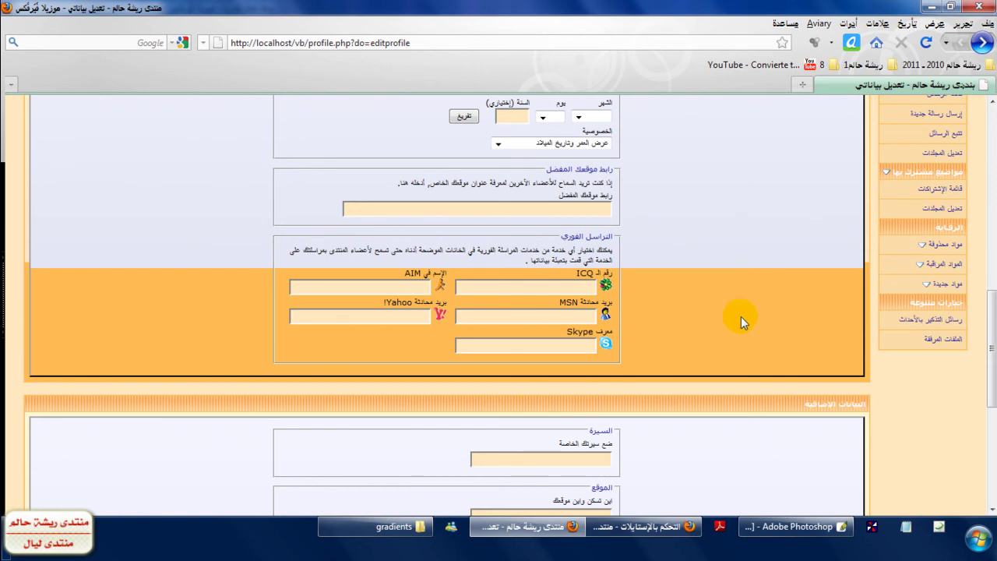
- Merge the layers of gradient_panel.gif in Photoshop, sample the strip's tan colour as the foreground and copy its hex code F0D2A6
left_click(658, 527)
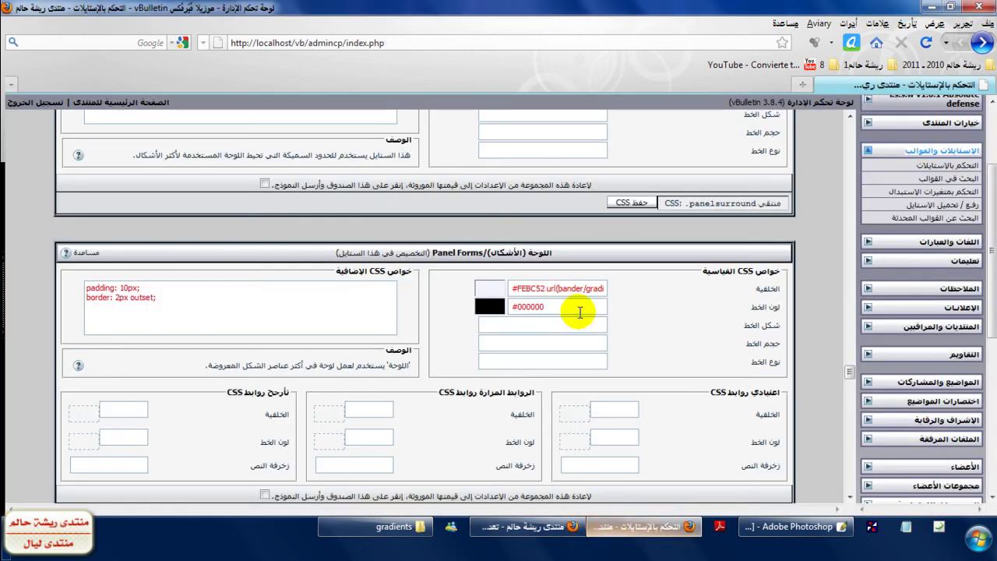
left_click_drag(548, 288, 512, 288)
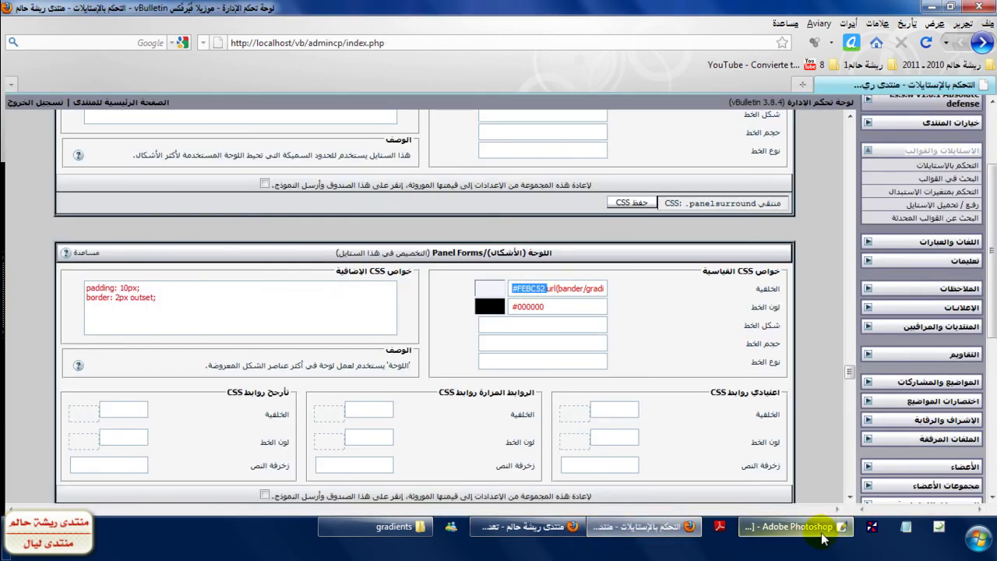
left_click(794, 527)
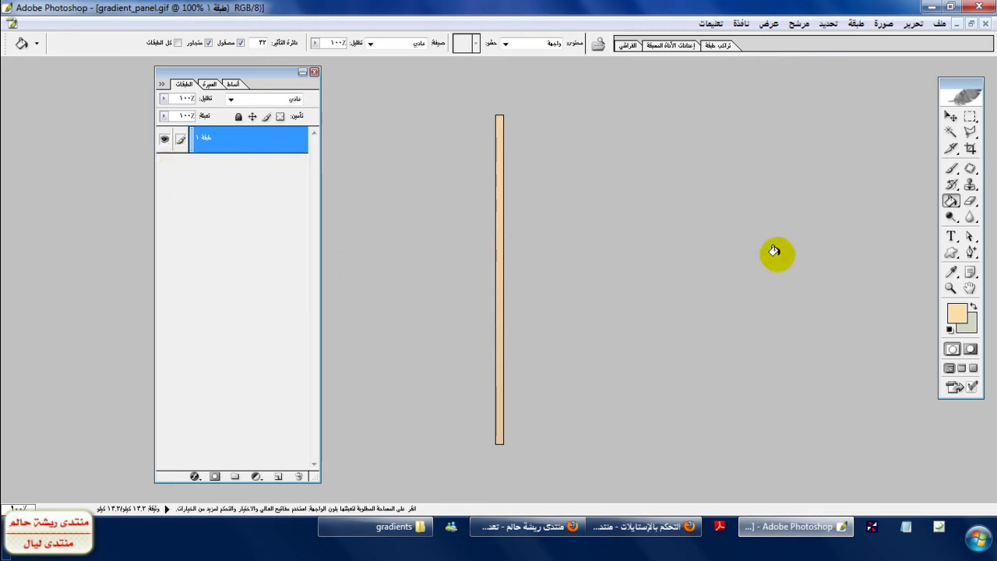
left_click(956, 312)
left_click(499, 194)
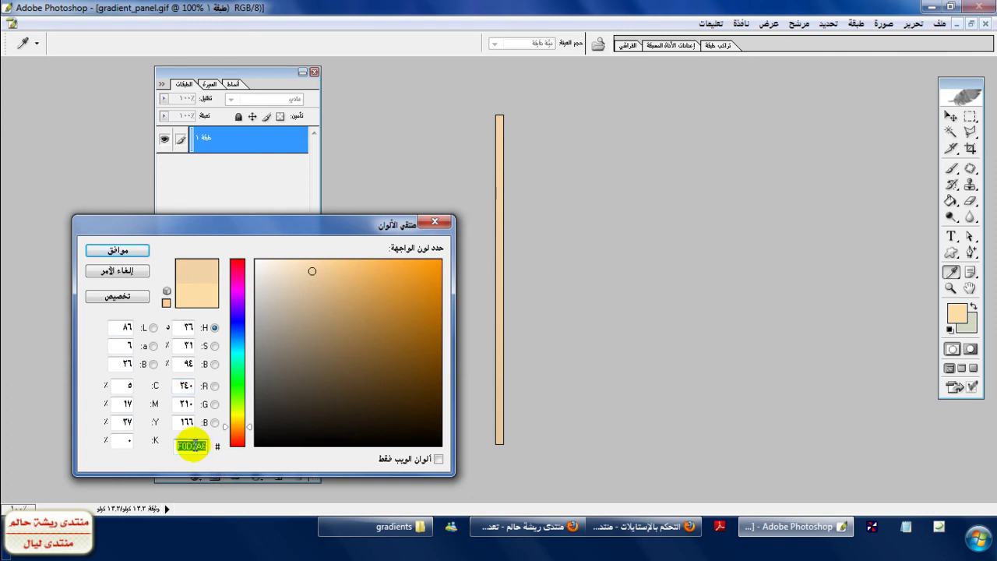
left_click(127, 252)
key("g")
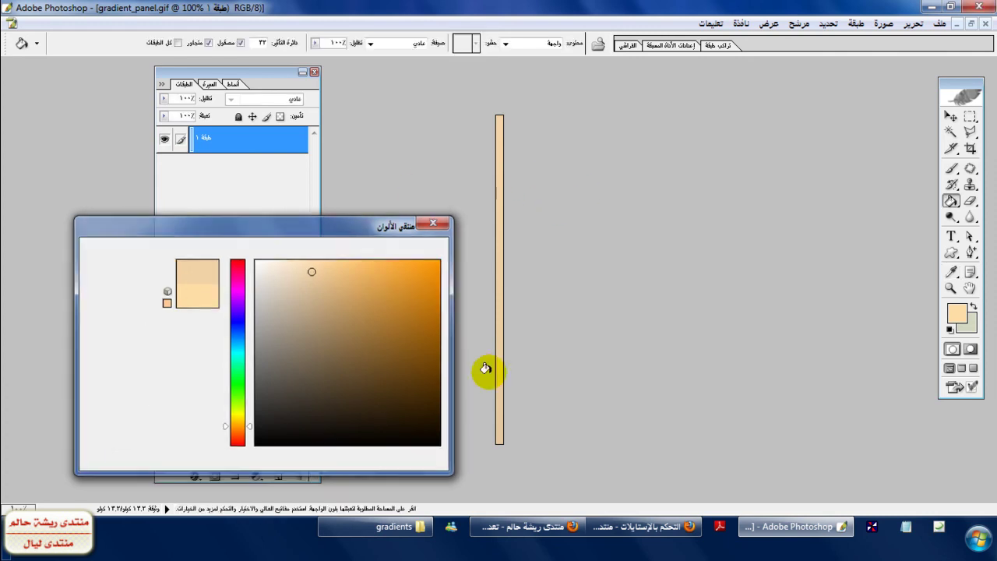
- Switch to the style's CSS settings and set the colour code in the Panel Forms background to #F0D2A6
left_click(650, 527)
left_click(545, 288)
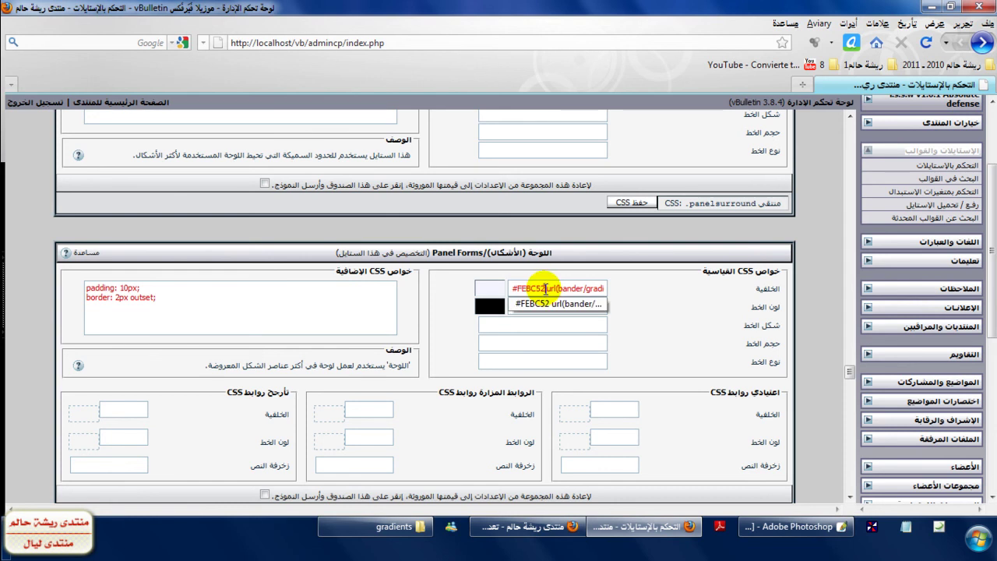
left_click_drag(545, 288, 510, 289)
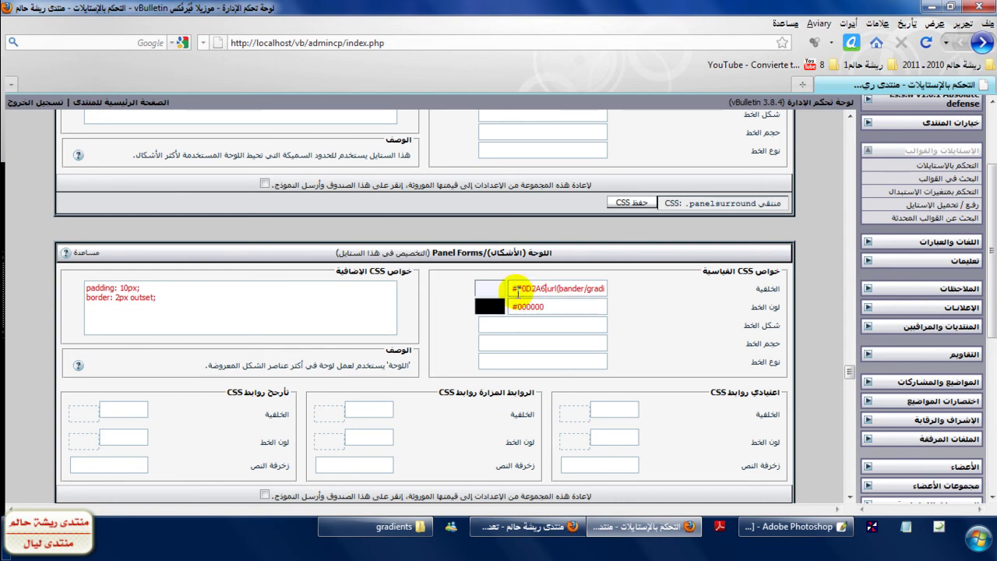
- Save the tan gradient as a CompuServe GIF over gradient_panel.gif in Photoshop, accepting the default indexed colour and GIF options
left_click(798, 527)
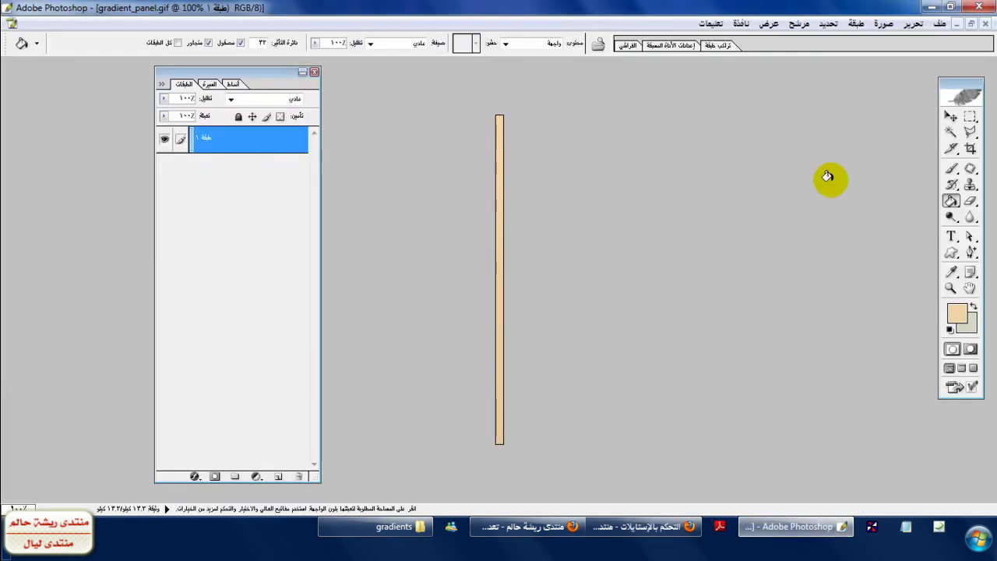
left_click(940, 23)
left_click(823, 197)
left_click(574, 302)
left_click(568, 331)
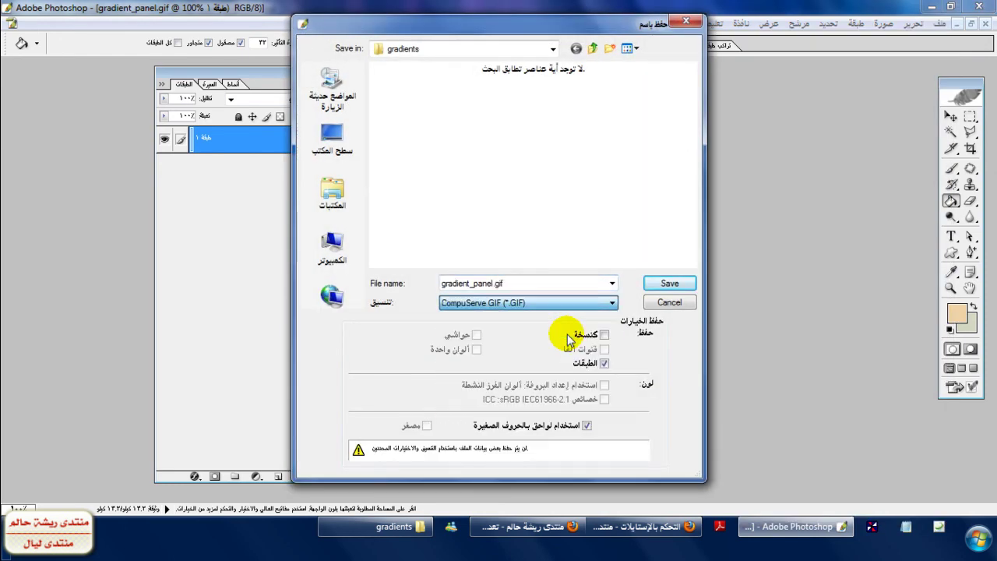
left_click(646, 286)
left_click(454, 209)
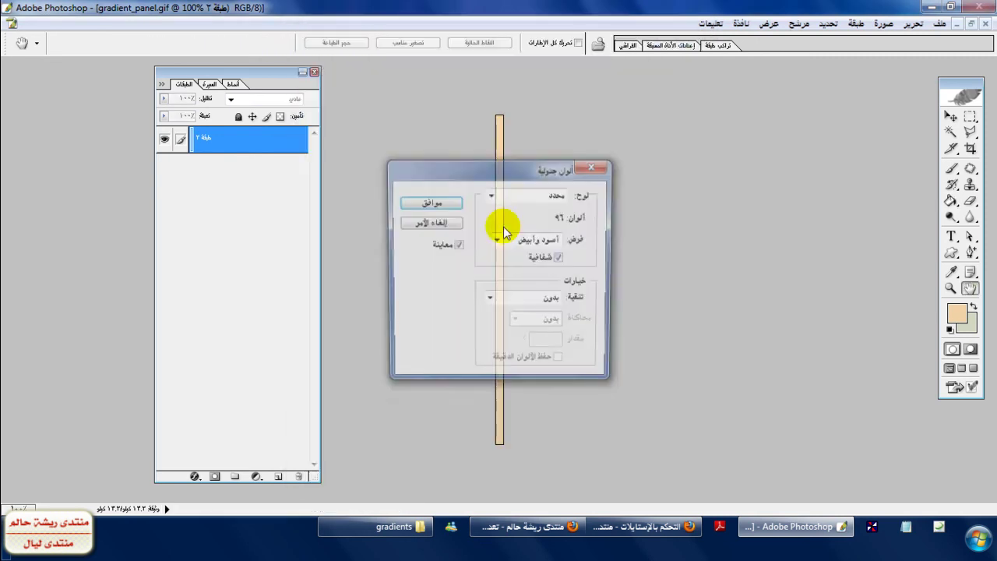
left_click(436, 202)
left_click(471, 252)
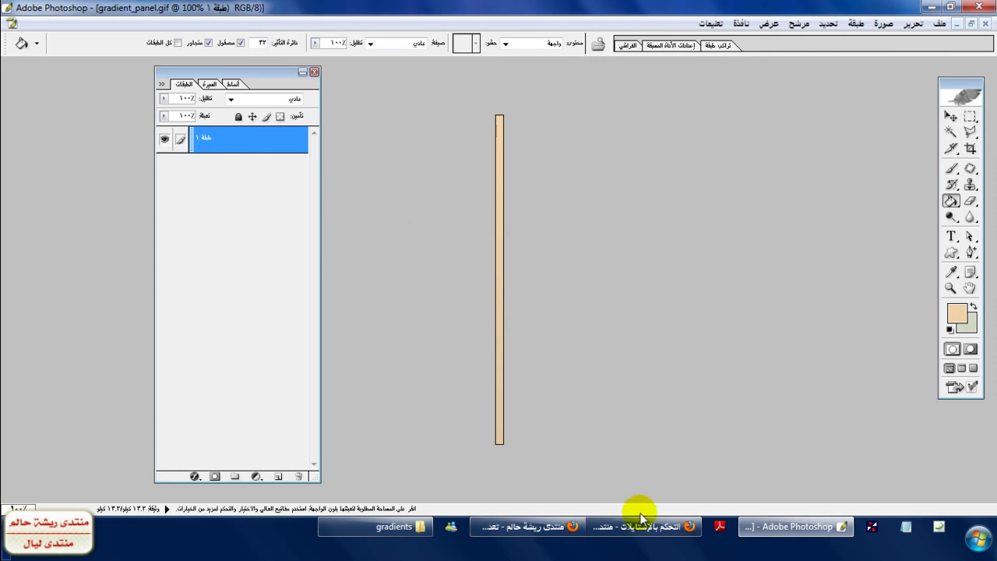
- Save the style's CSS settings and reload the forum's edit-profile page to check the form panels
left_click(645, 526)
left_click(637, 204)
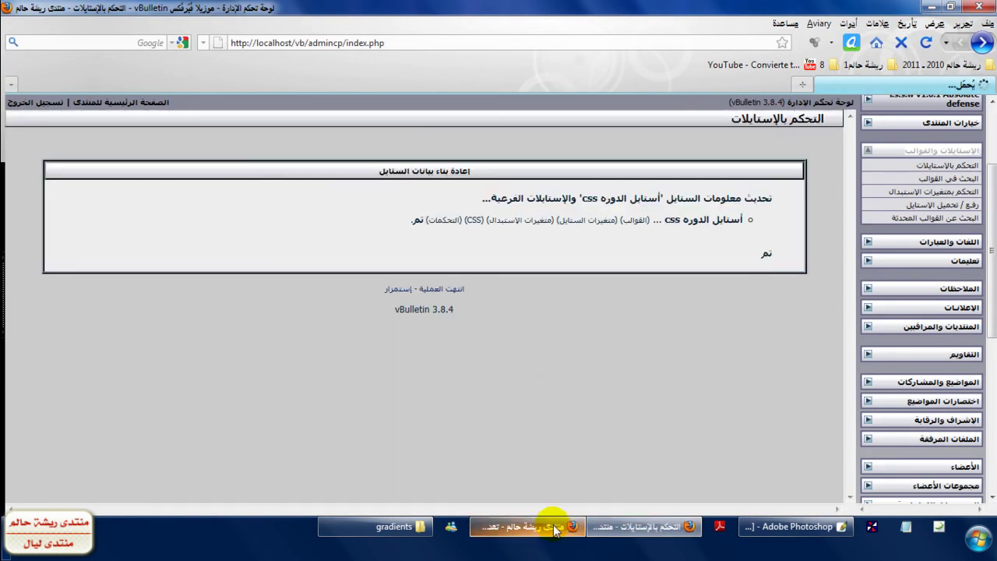
mouse_move(556, 529)
left_click(496, 467)
left_click(925, 43)
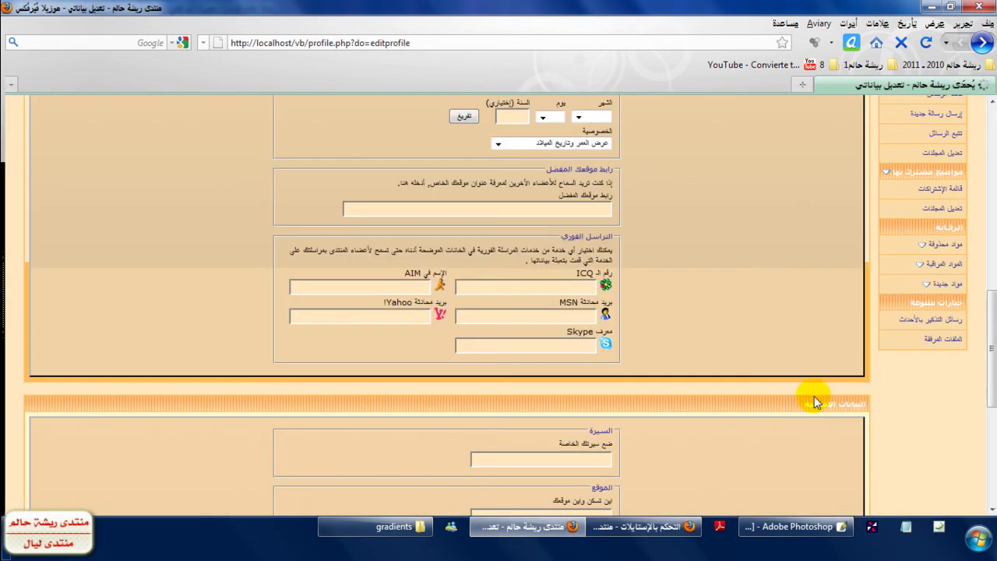
left_click_drag(989, 327, 985, 214)
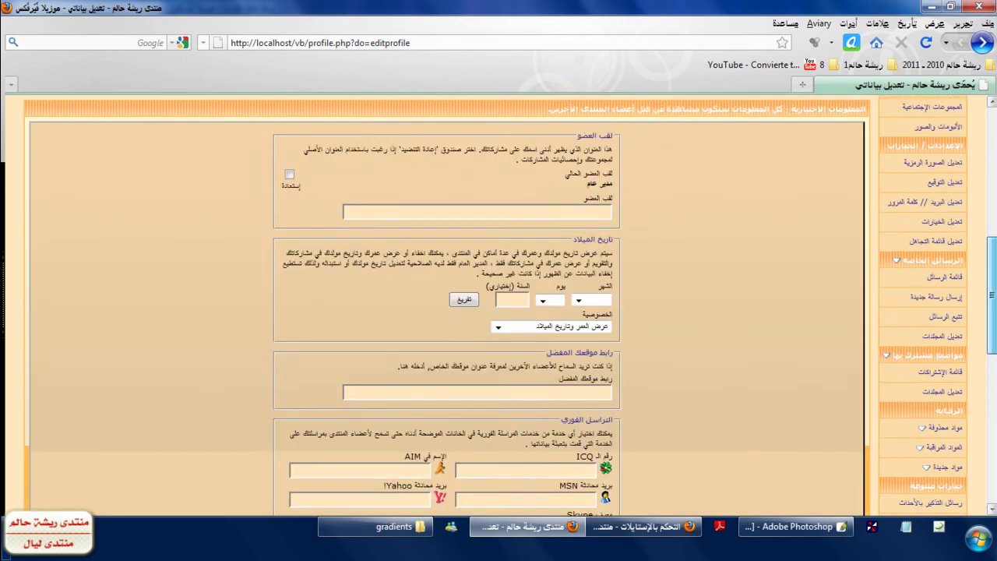